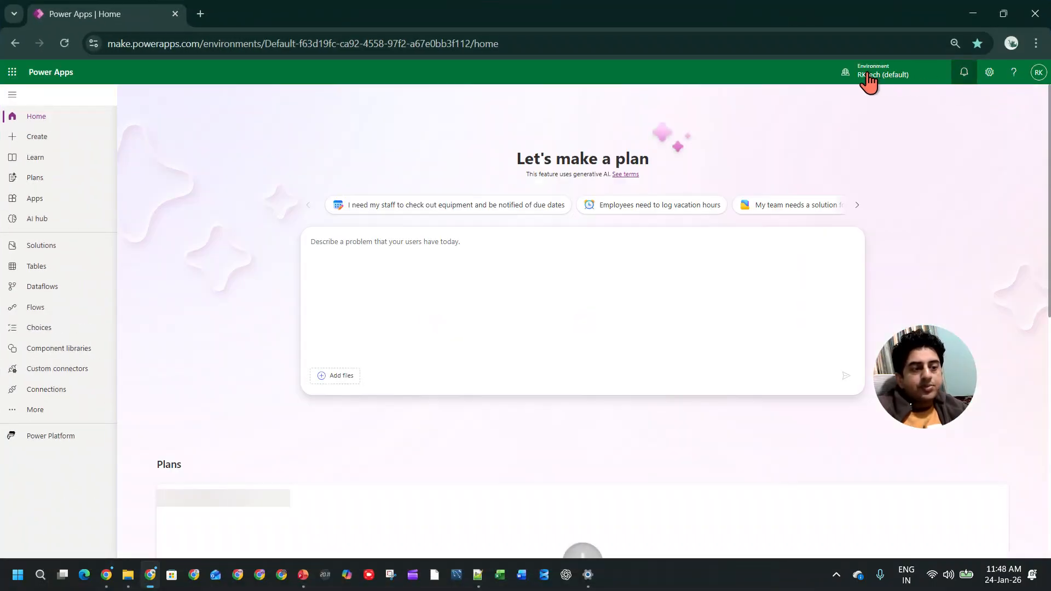
# - Switch to the second developer environment in the Dataverse environment list and open its tables
pyautogui.click(871, 80)
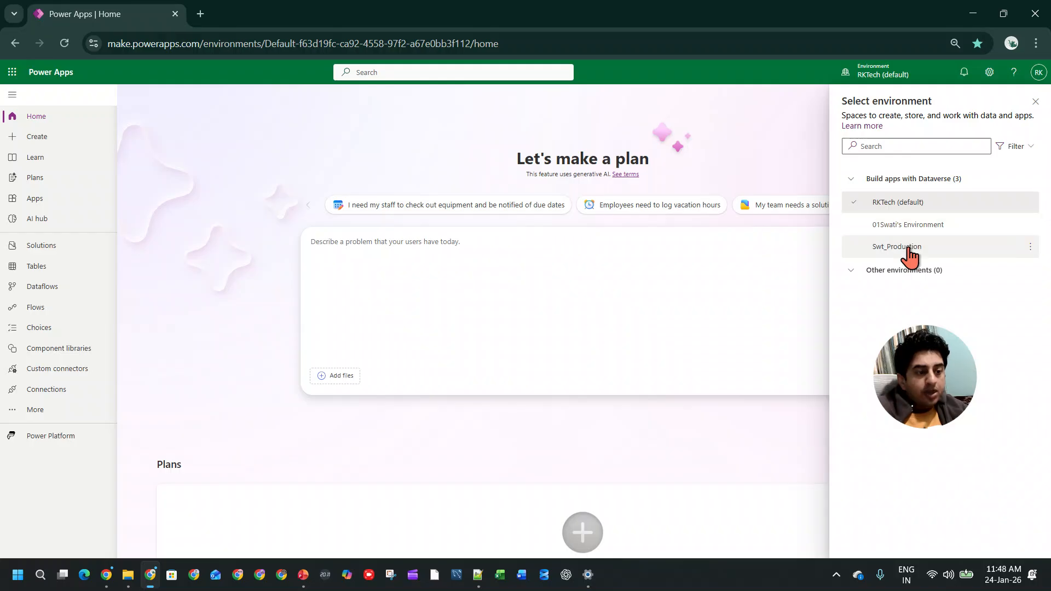
pyautogui.moveTo(910, 254)
pyautogui.moveTo(928, 232)
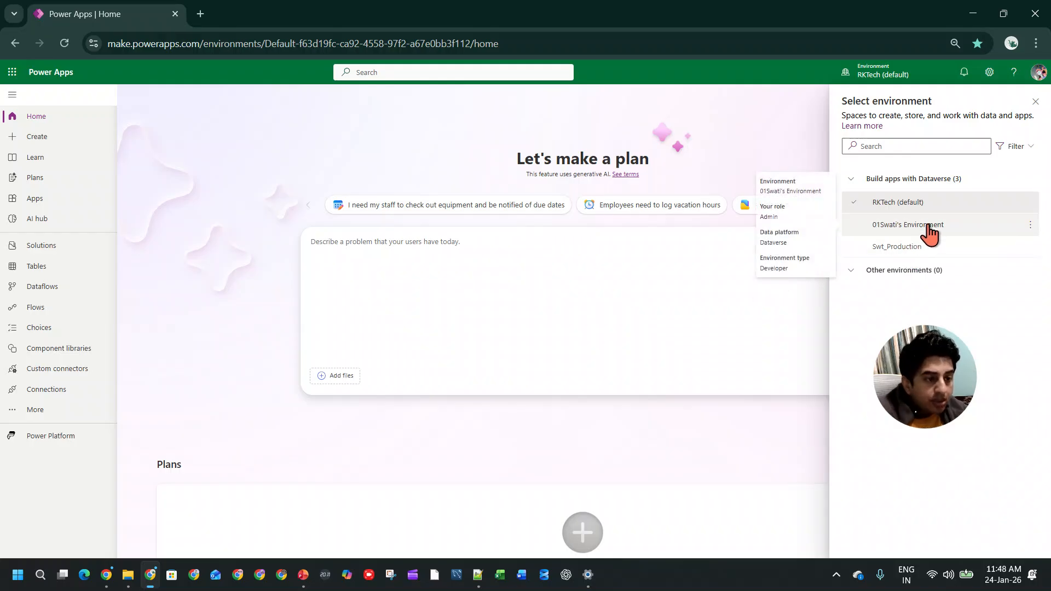
pyautogui.click(929, 229)
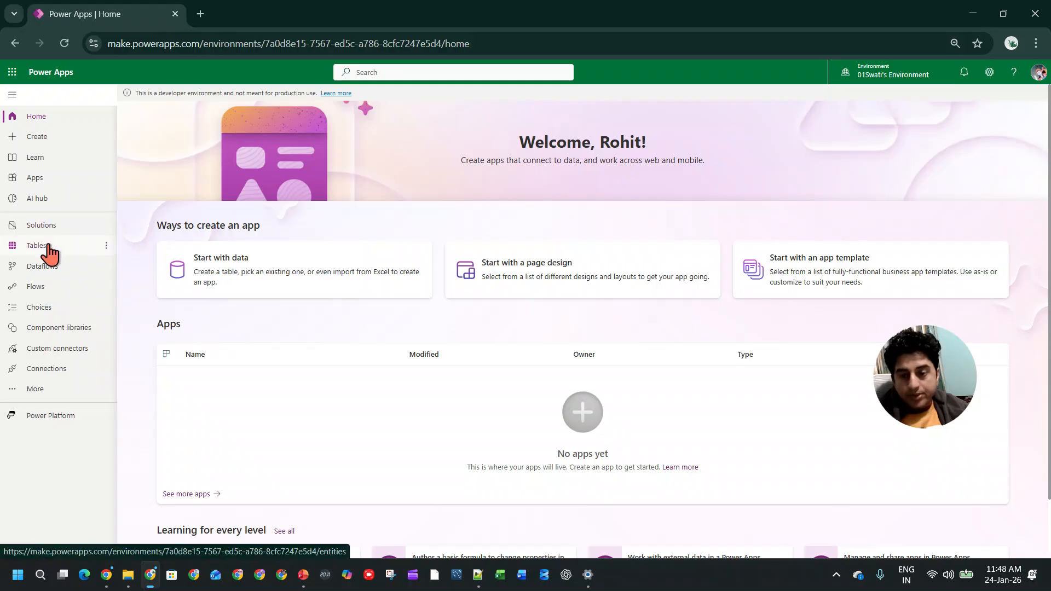
pyautogui.click(50, 253)
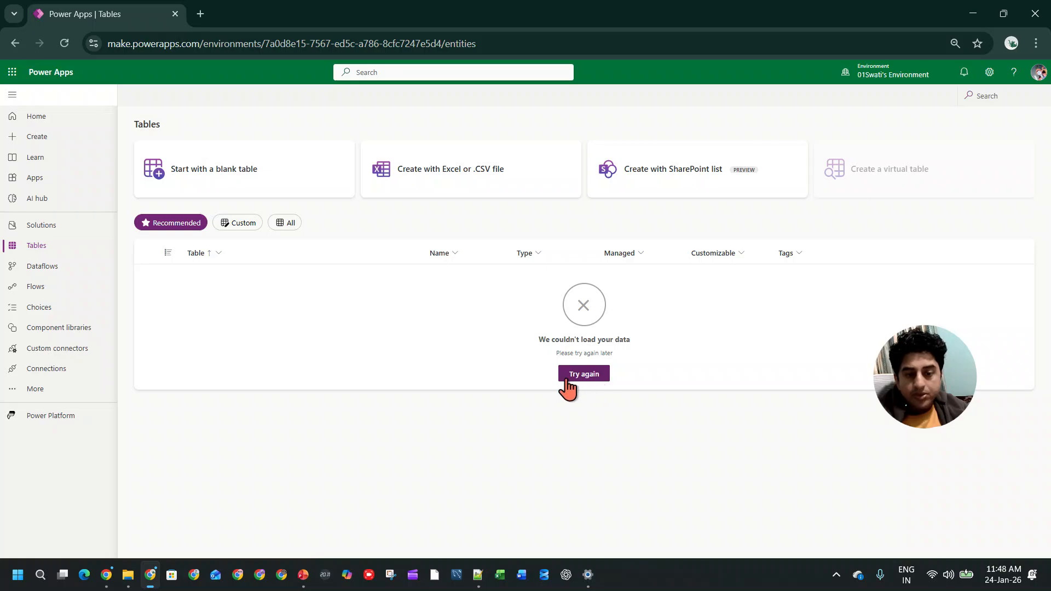
# - Try to load the tables of the Swt_Production environment and reopen the environment selection
pyautogui.click(908, 70)
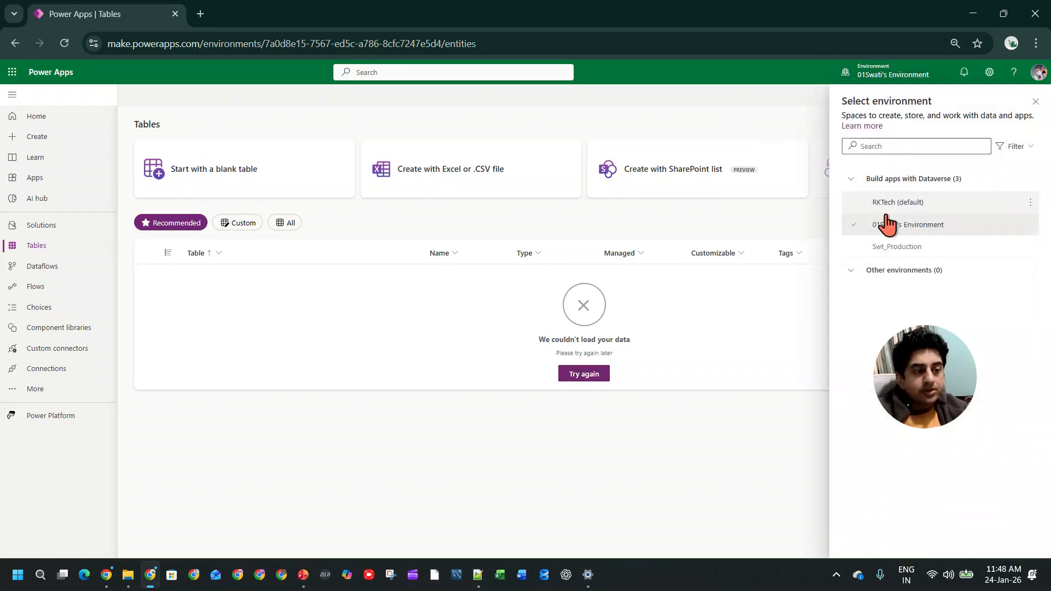
pyautogui.click(892, 246)
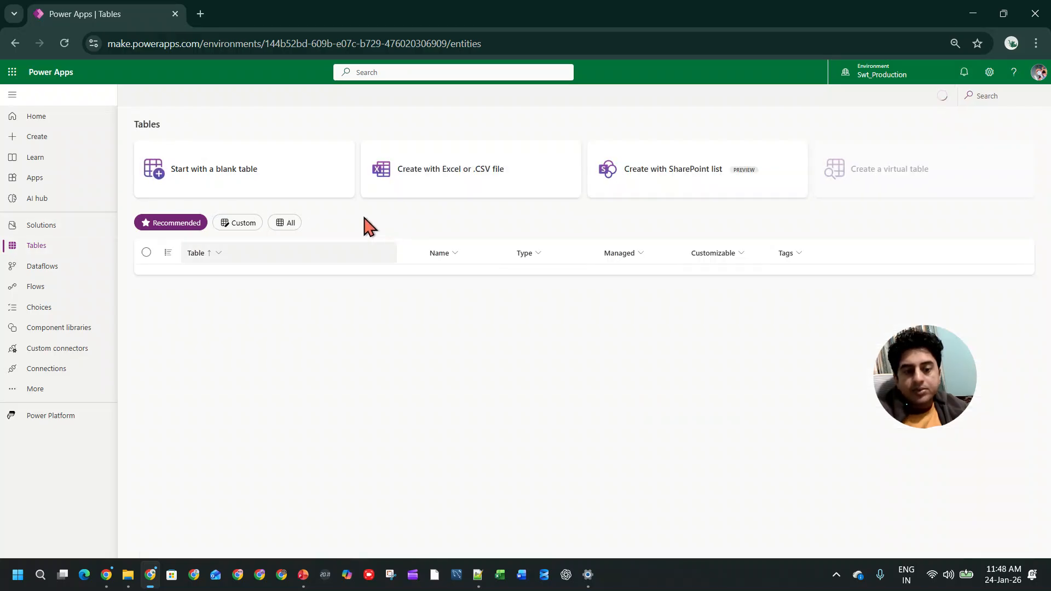
pyautogui.click(892, 75)
# - Switch to the Chrome profile of the developer environments' owner and open the Power Apps home page there
pyautogui.click(1012, 43)
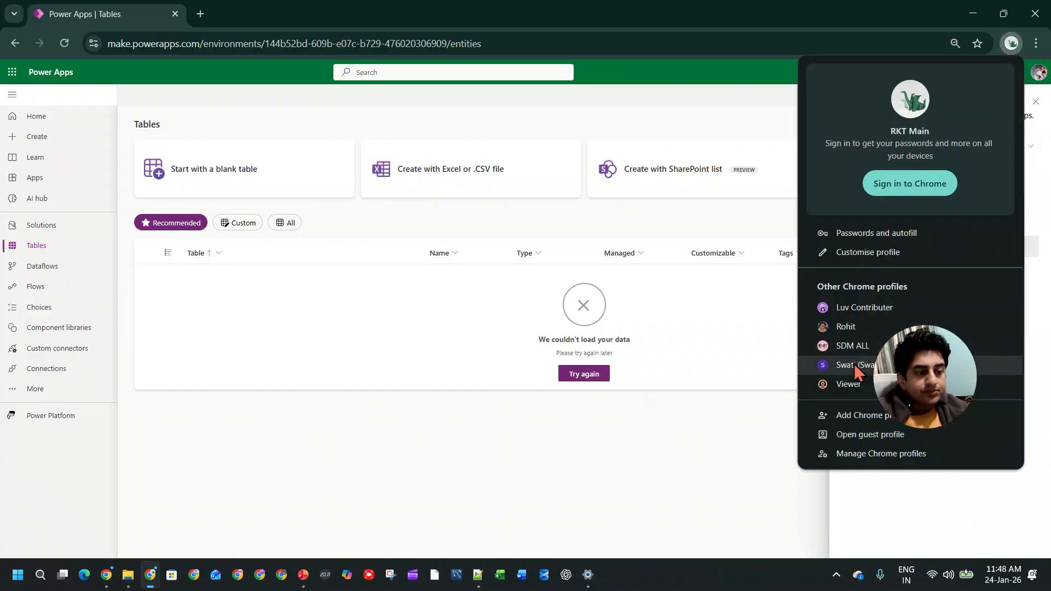
pyautogui.click(850, 364)
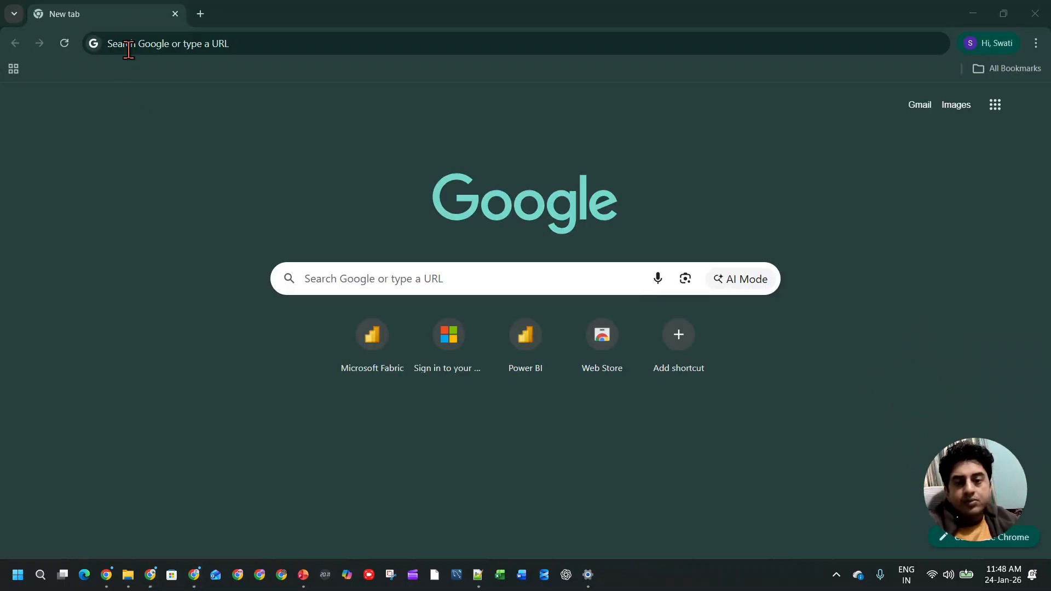
pyautogui.click(146, 50)
pyautogui.write('a')
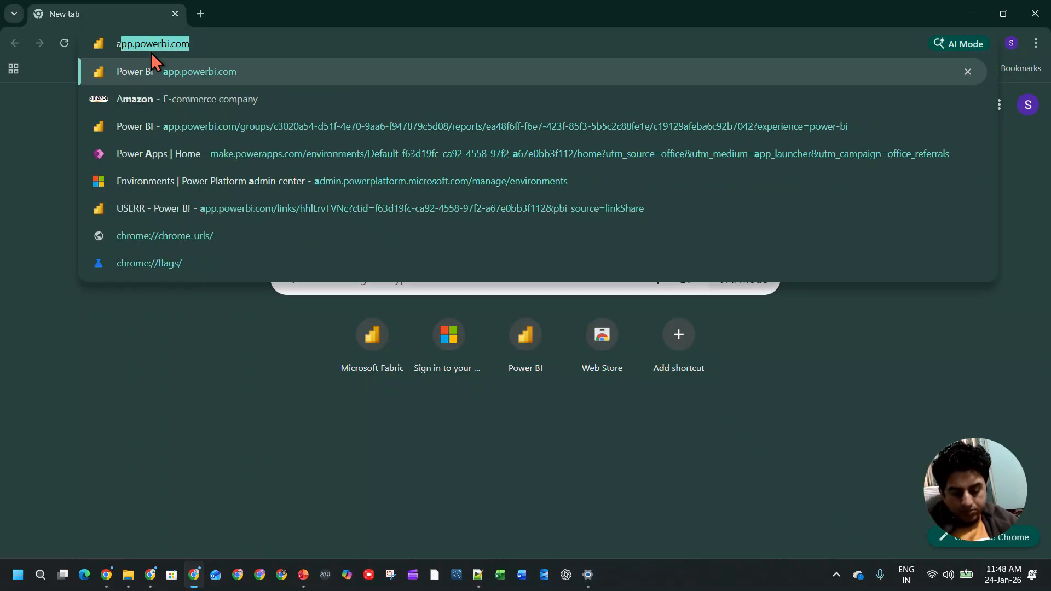
pyautogui.press('BackSpace')
pyautogui.press('BackSpace')
pyautogui.write('po')
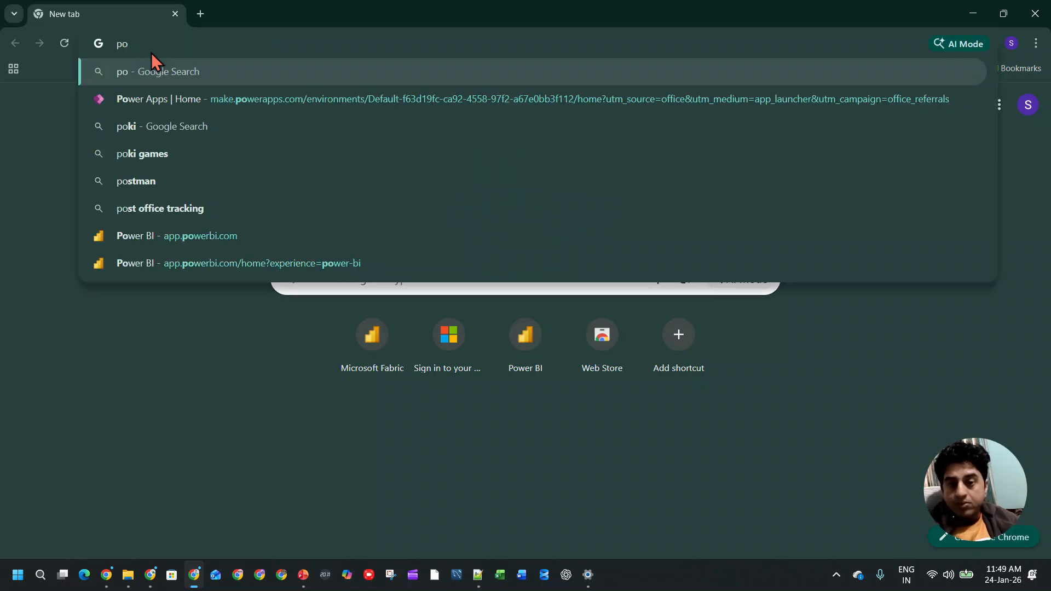
pyautogui.click(167, 99)
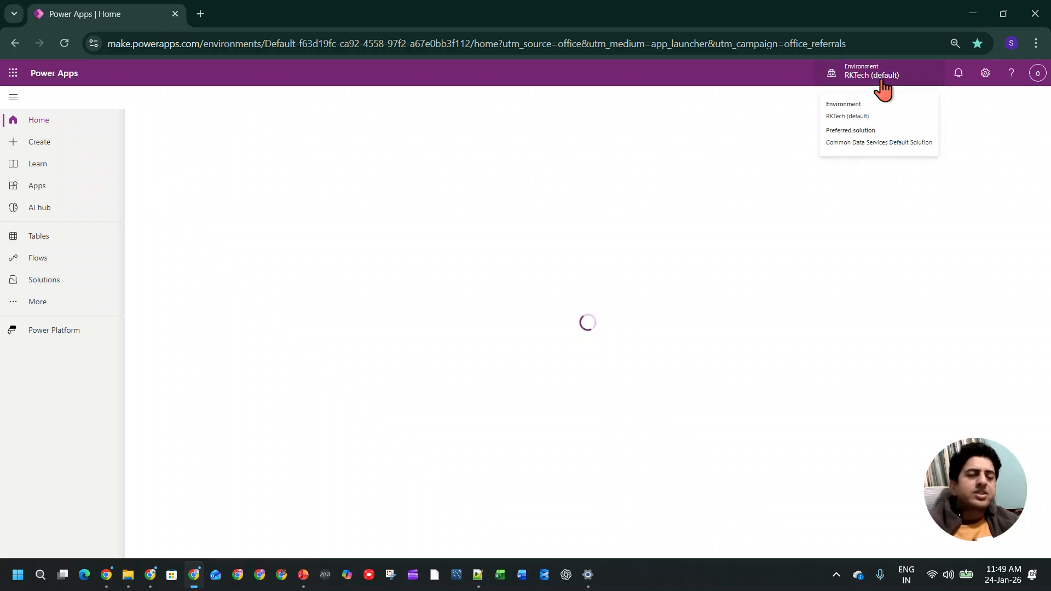
# - Switch to the Swt_Production environment and open its list of tables
pyautogui.click(876, 79)
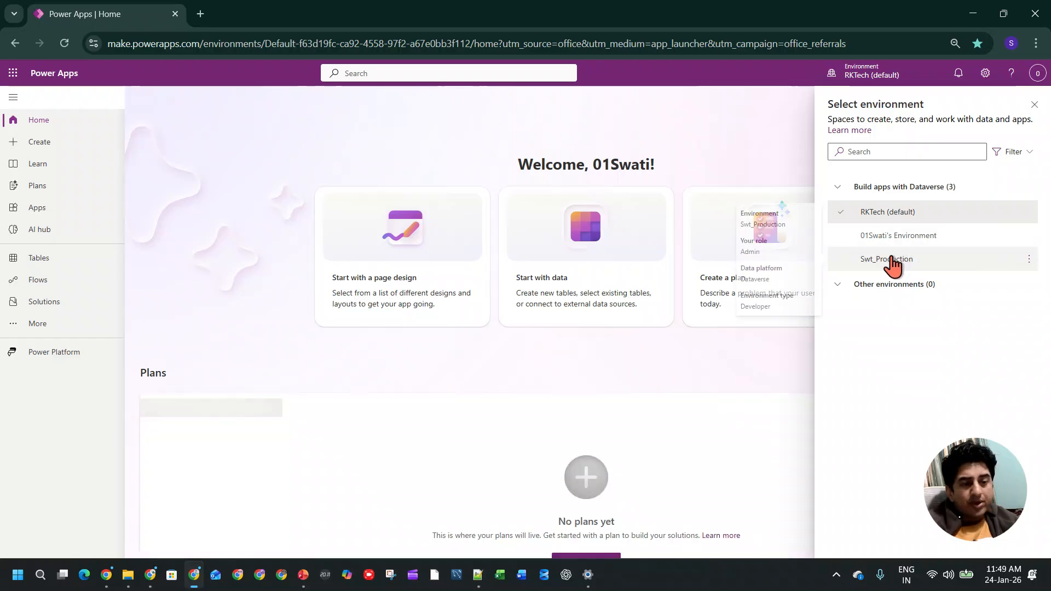
pyautogui.click(894, 262)
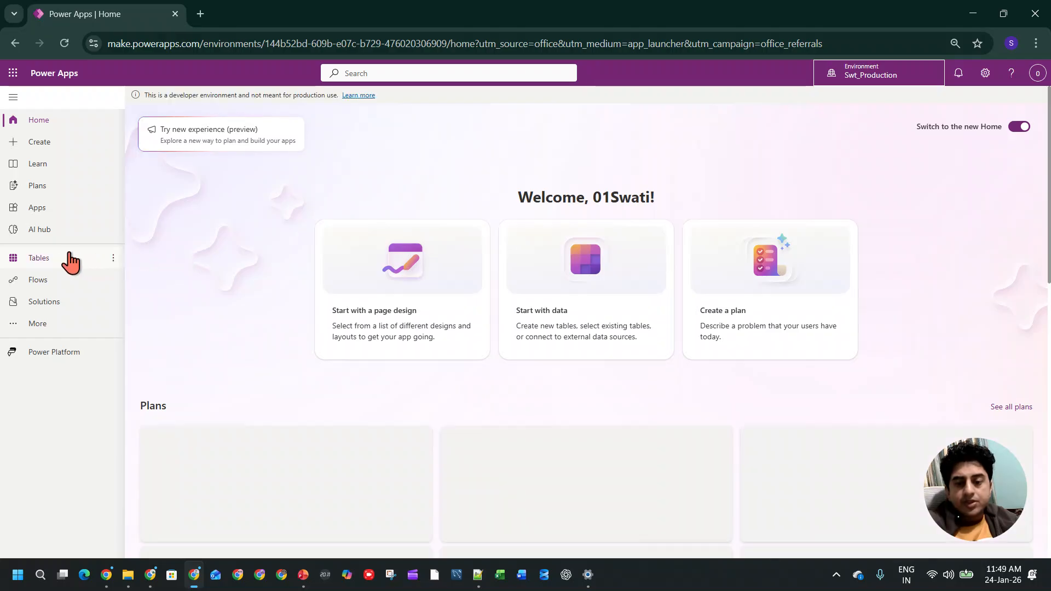
pyautogui.click(59, 262)
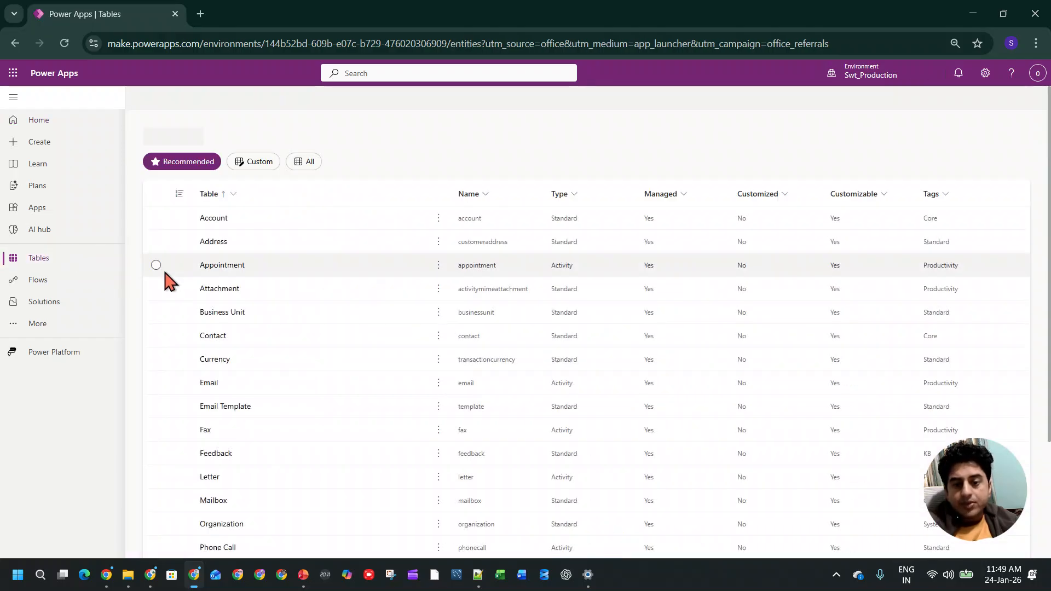
pyautogui.scroll(-3, 301, 290)
pyautogui.scroll(4, 296, 307)
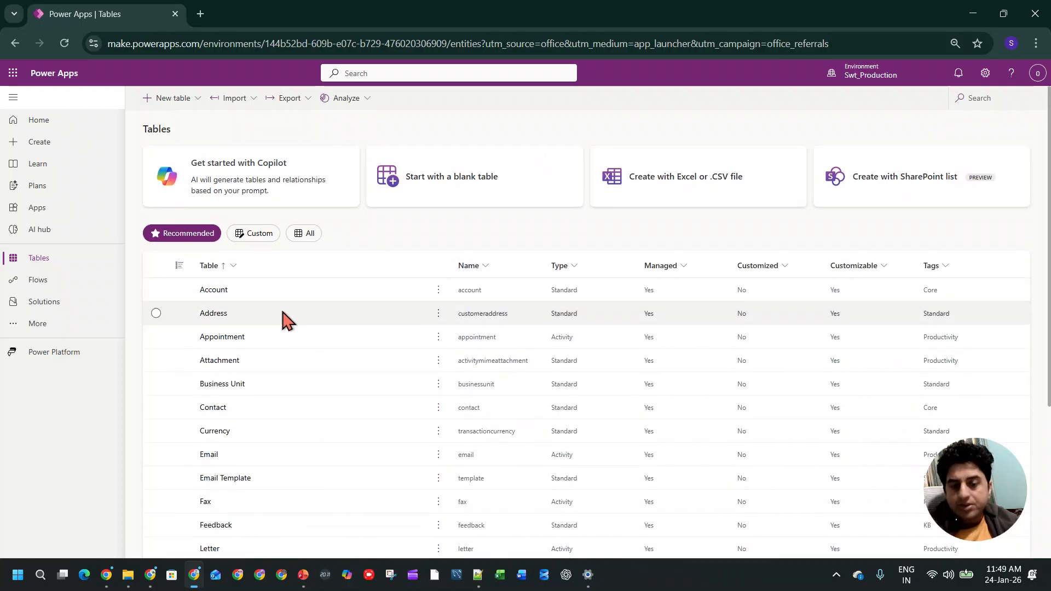
# - Start a new table with advanced properties and enter 01_Country as its display name
pyautogui.click(174, 99)
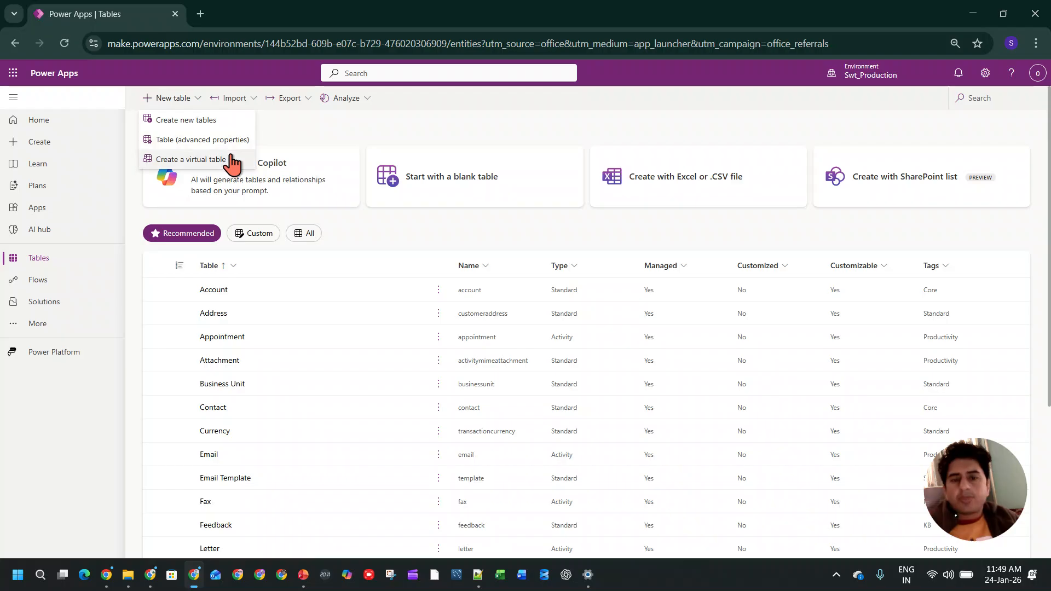
pyautogui.click(208, 143)
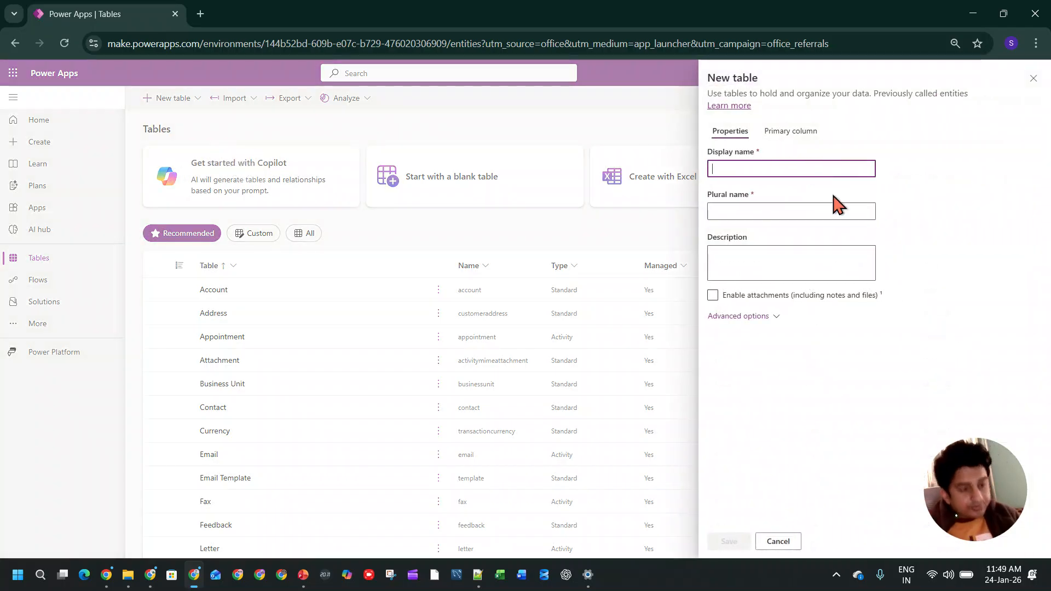
pyautogui.write('01_')
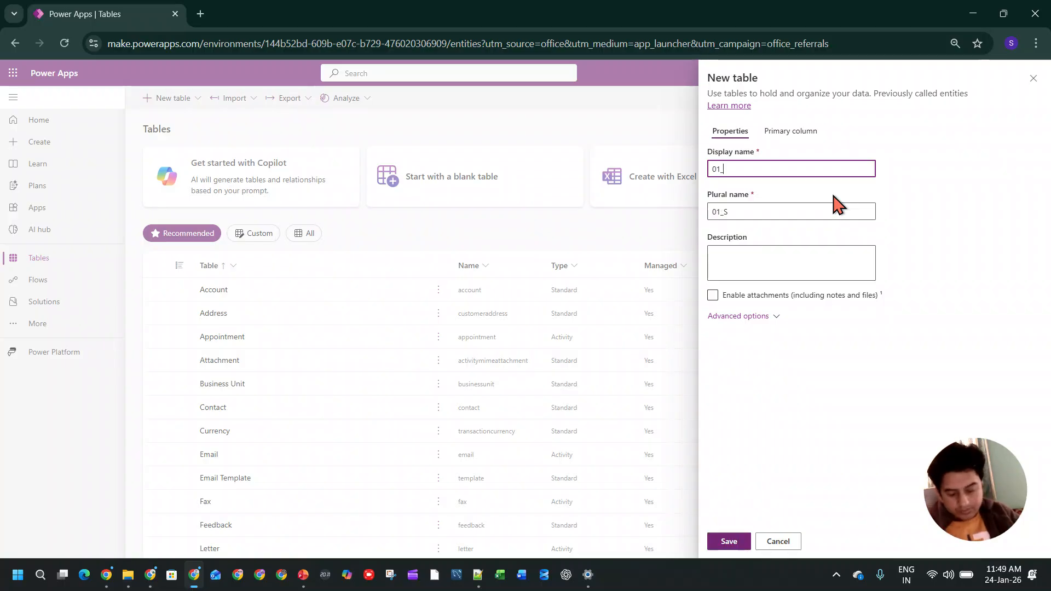
pyautogui.write('Country')
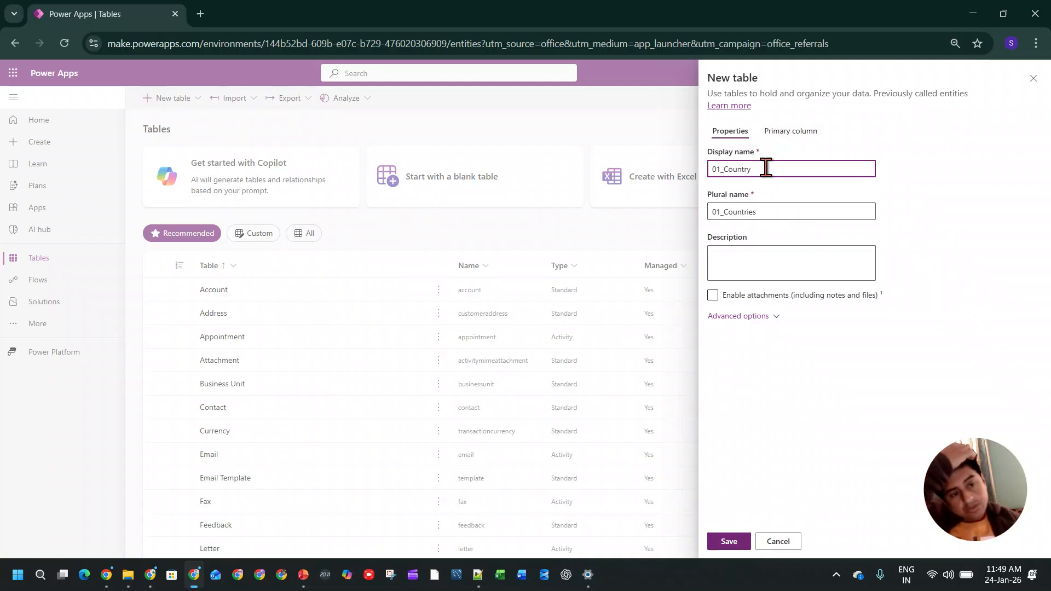
pyautogui.click(783, 137)
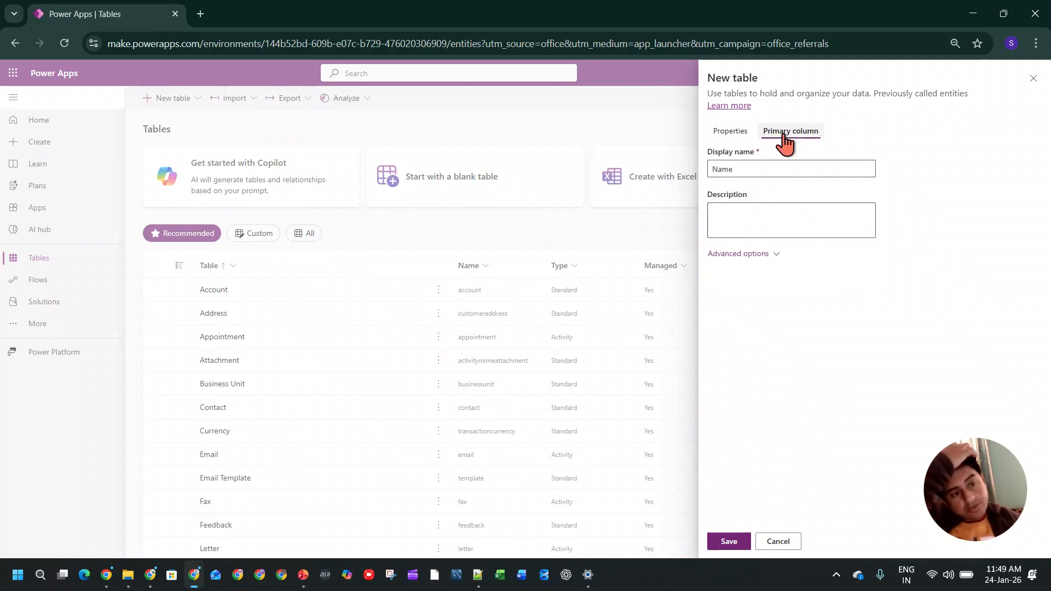
pyautogui.click(730, 131)
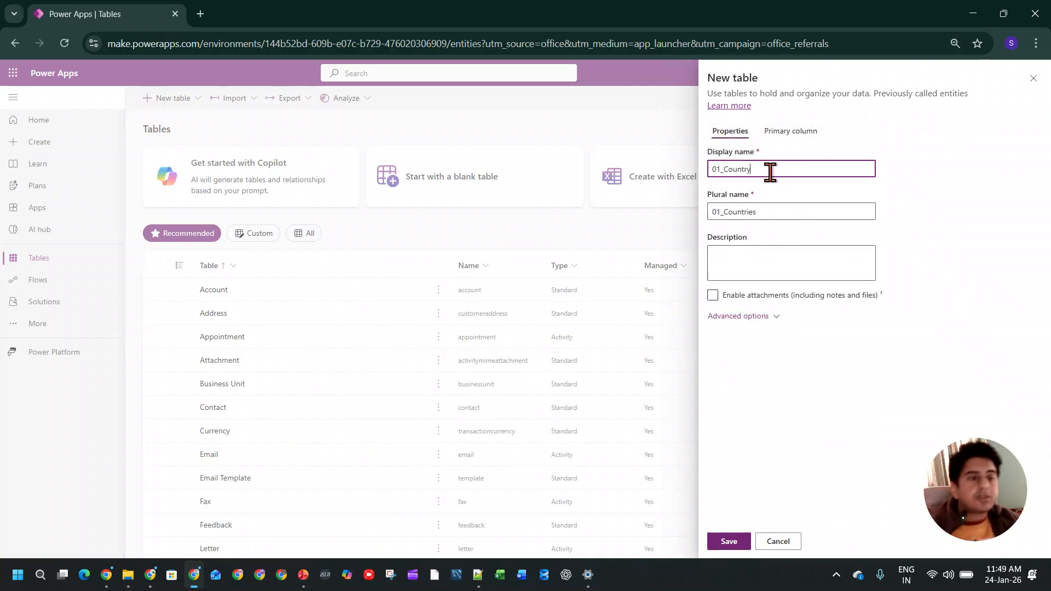
pyautogui.click(474, 21)
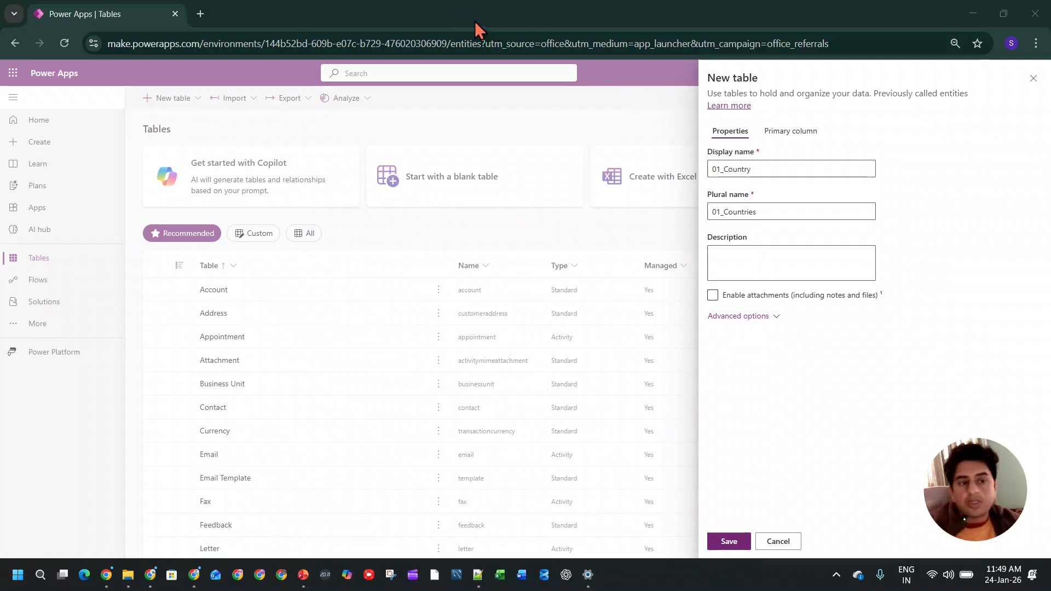
pyautogui.click(763, 169)
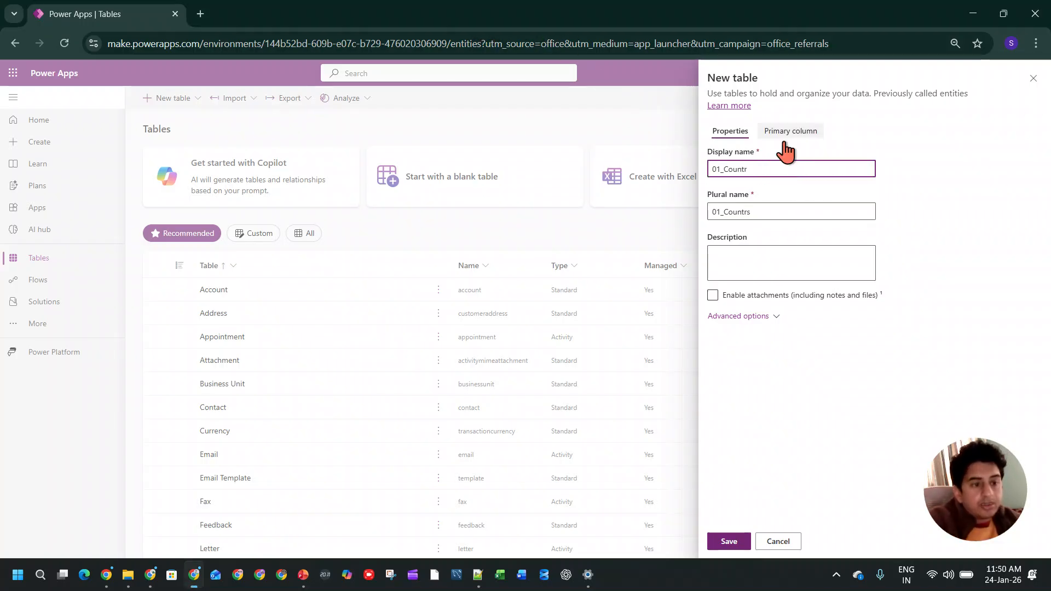
# - Set the primary column's display name to 01Country and restore the table's display name to 01_Country
pyautogui.click(785, 144)
pyautogui.doubleClick(768, 170)
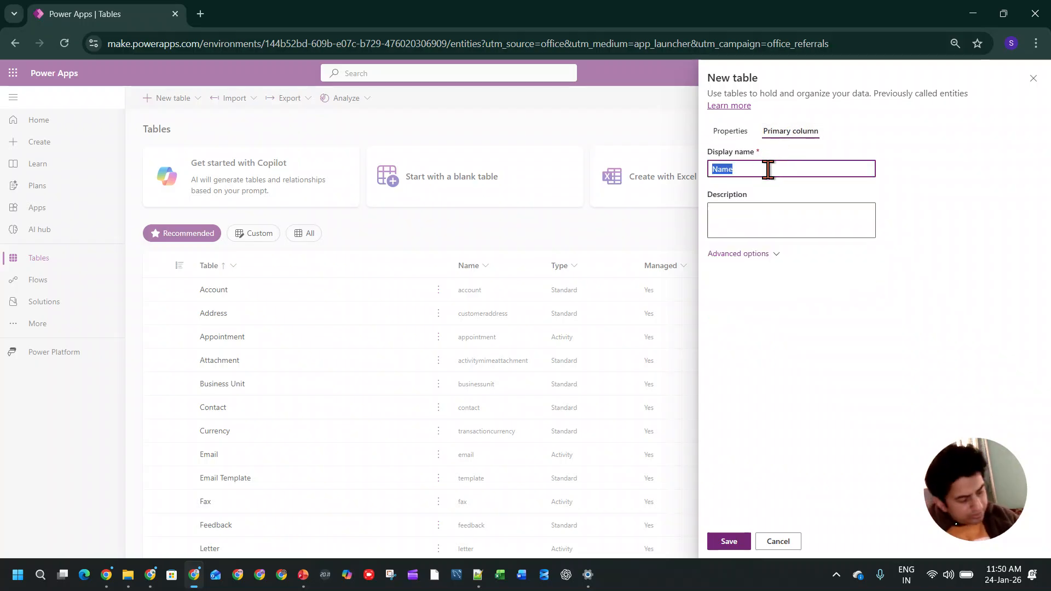
pyautogui.write('01')
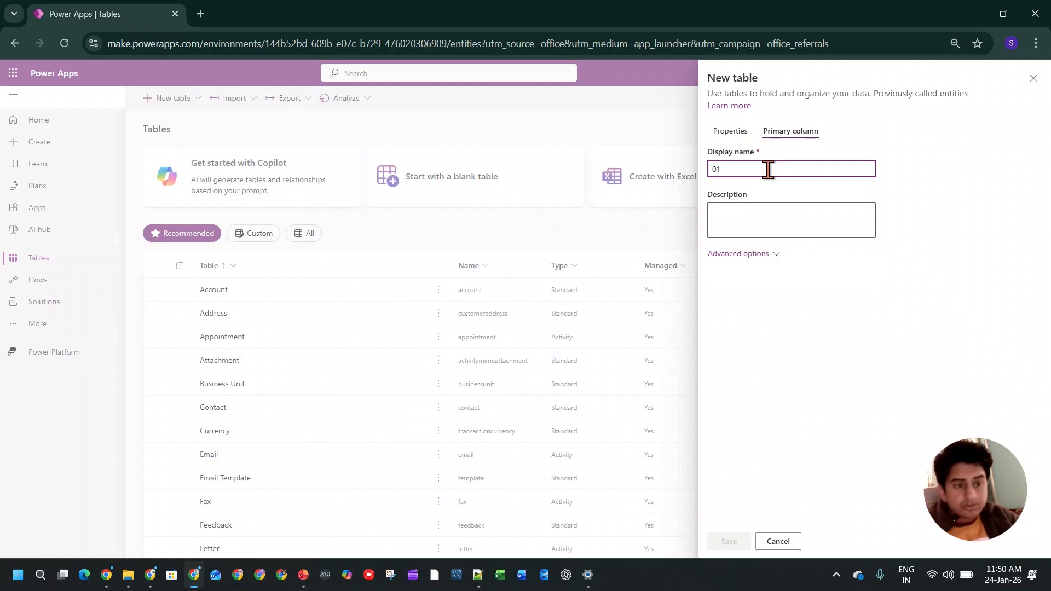
pyautogui.write('Country')
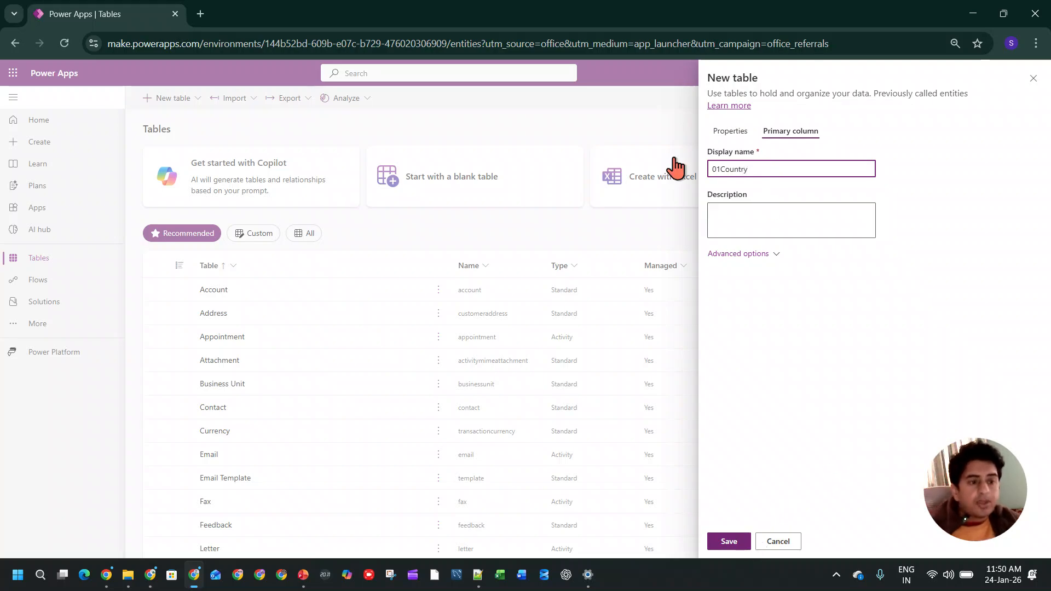
pyautogui.click(730, 131)
pyautogui.click(767, 169)
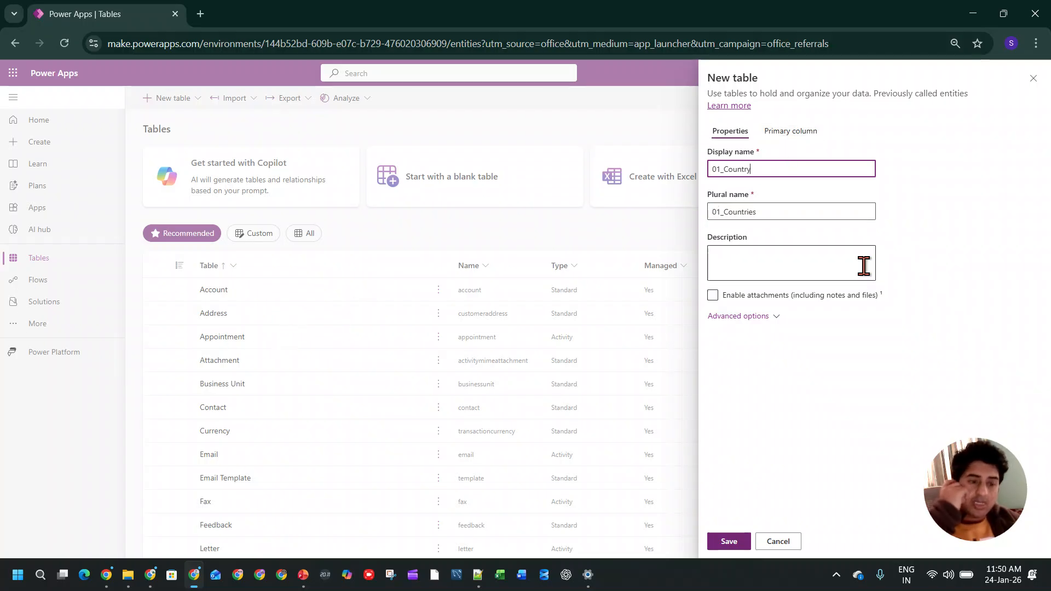
# - Change the primary column's display name to 01CountryP
pyautogui.click(803, 133)
pyautogui.click(730, 132)
pyautogui.click(788, 132)
pyautogui.click(763, 170)
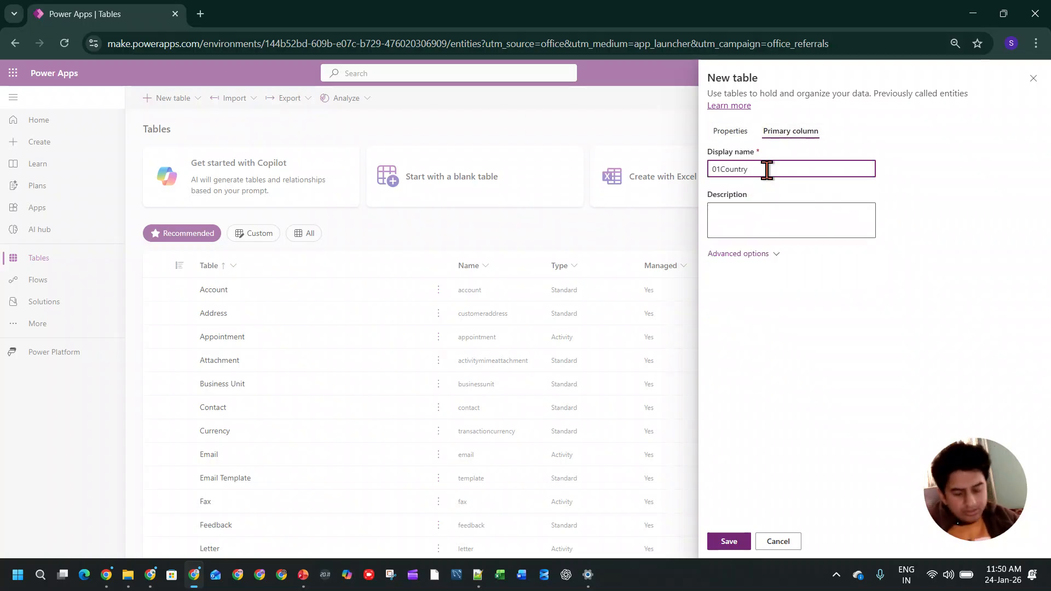
# - Change the table's display name to 01CountryD and save the new table
pyautogui.click(730, 132)
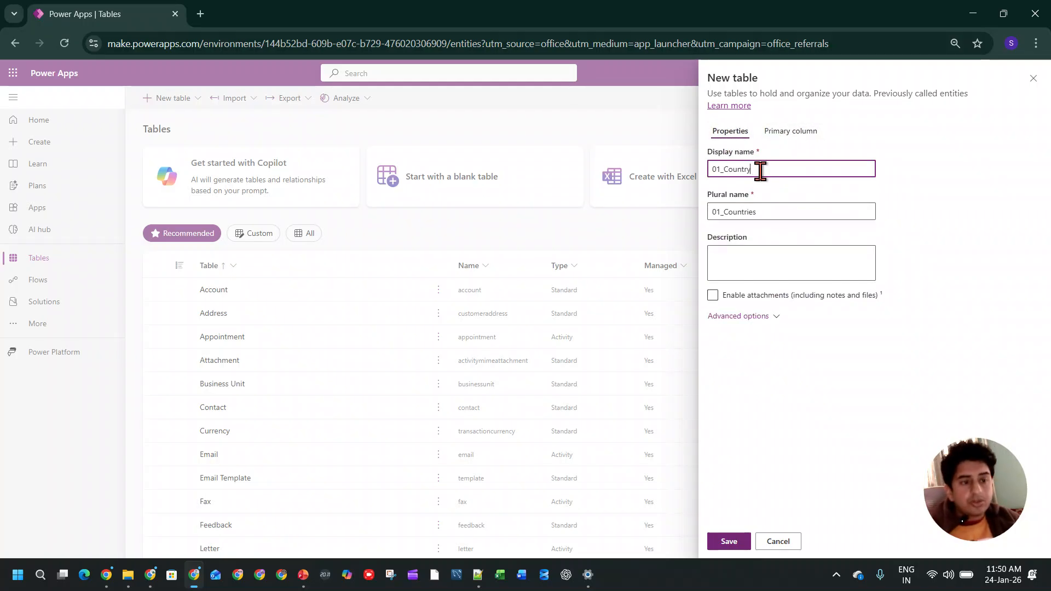
pyautogui.click(789, 131)
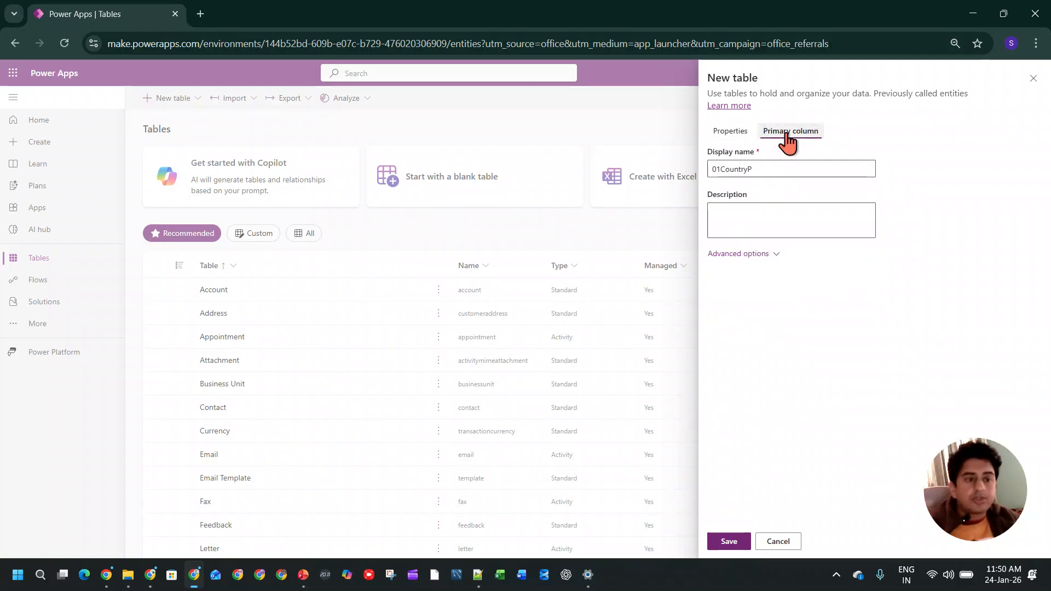
pyautogui.click(743, 131)
pyautogui.click(724, 169)
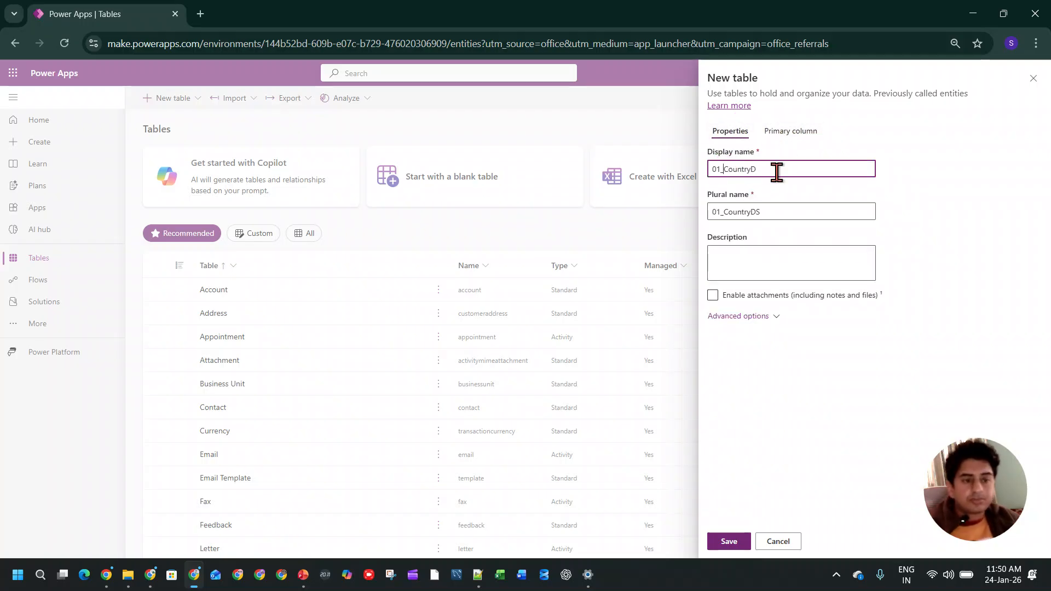
pyautogui.click(733, 541)
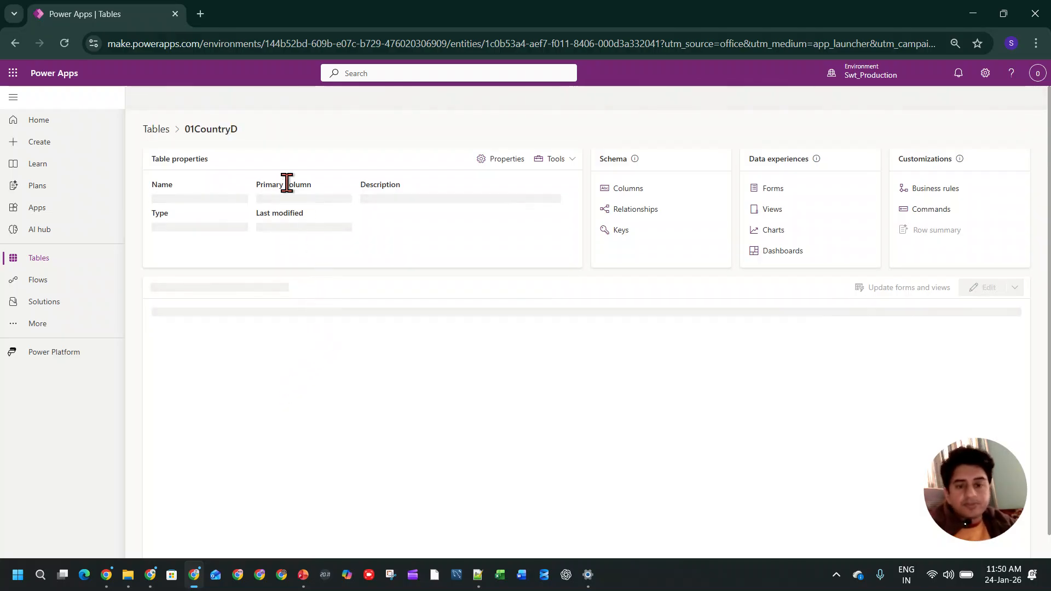
# - Open the 01CountryD table's data for editing and show its existing 01CountryD column
pyautogui.click(980, 290)
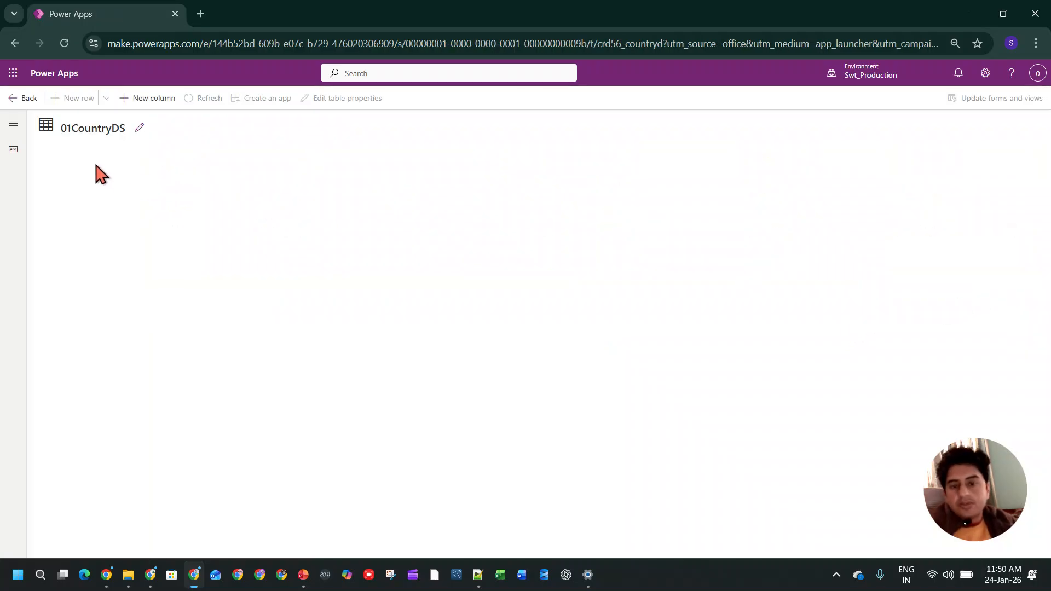
pyautogui.click(105, 172)
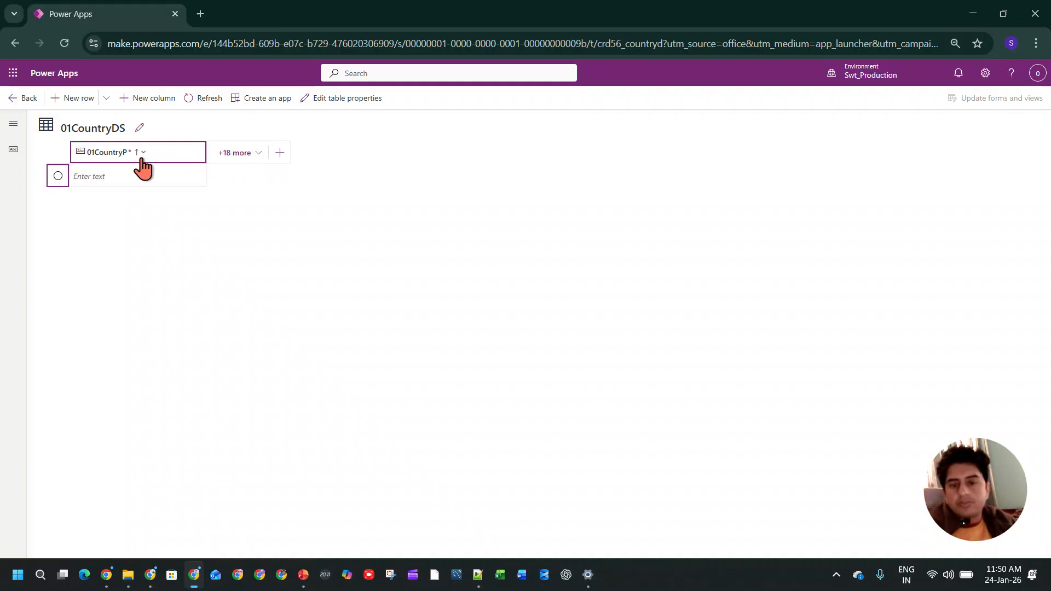
pyautogui.click(111, 177)
pyautogui.click(249, 159)
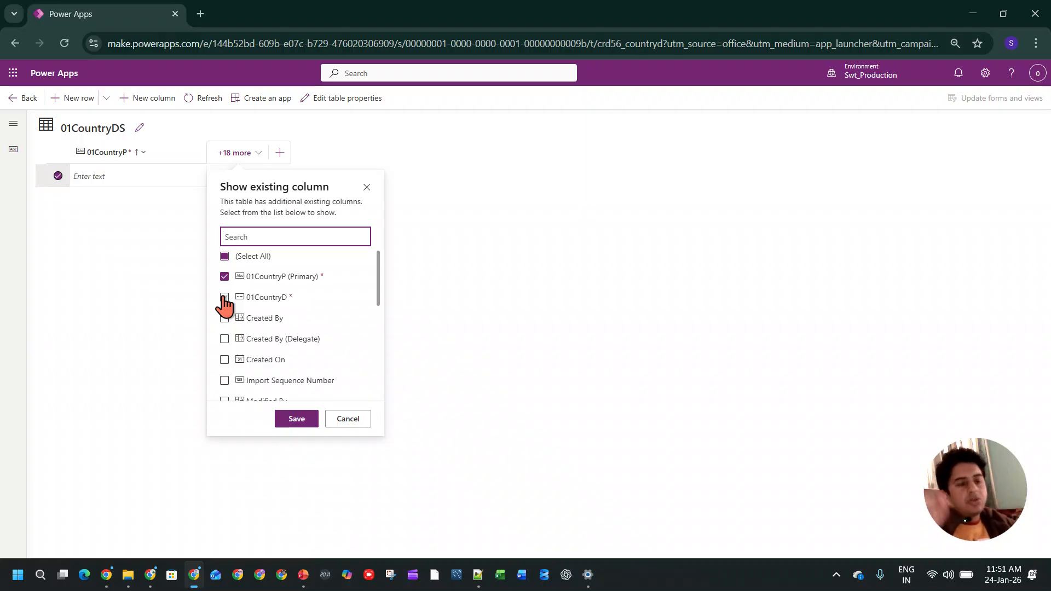
pyautogui.click(225, 298)
pyautogui.click(296, 418)
# - Add rows with INDIA and USA in the 01CountryP column
pyautogui.click(147, 174)
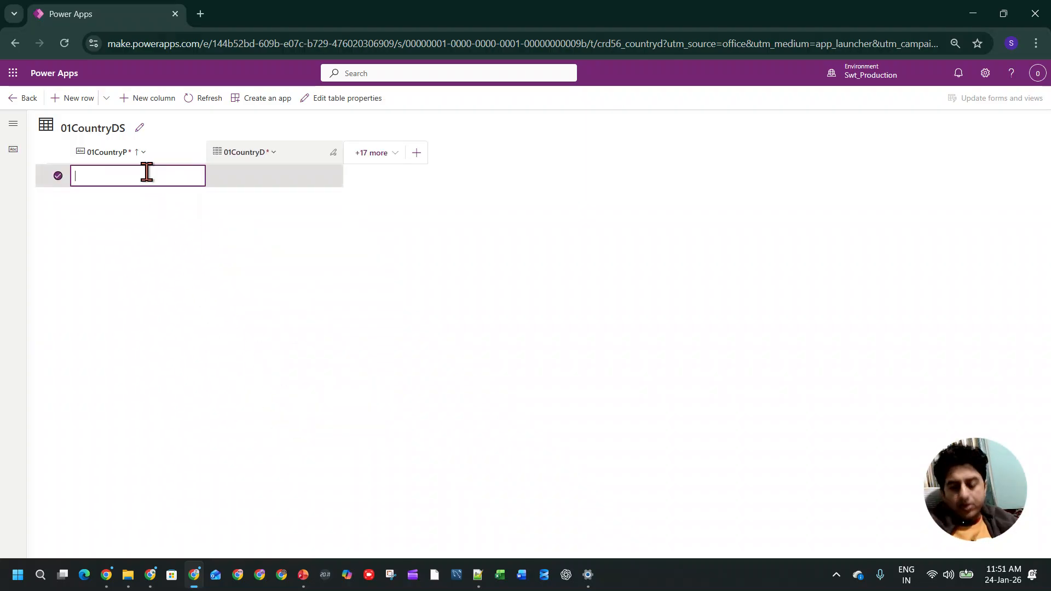
pyautogui.write('INDIA')
pyautogui.press('Return')
pyautogui.click(123, 200)
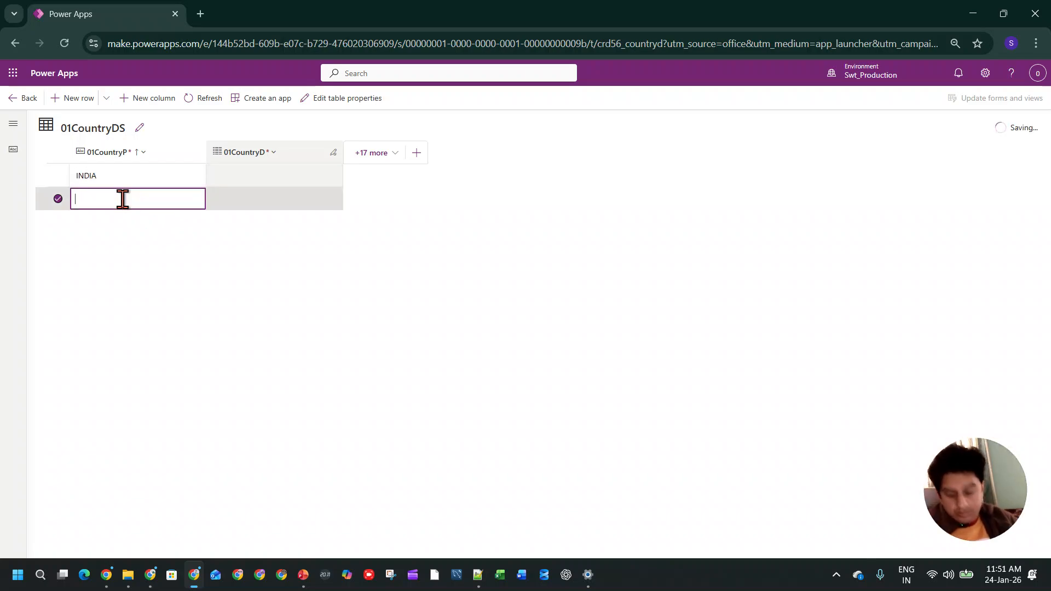
pyautogui.write('USA')
pyautogui.press('Return')
# - Add two more rows with CHINA and PAK in the 01CountryP column
pyautogui.click(111, 222)
pyautogui.write('c')
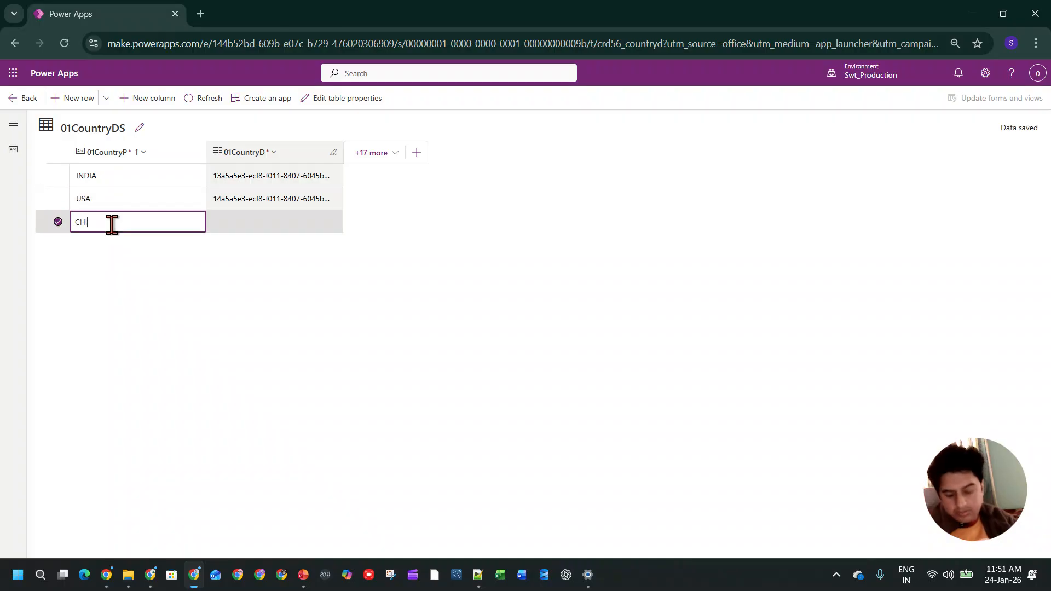
pyautogui.write('HINA')
pyautogui.press('Return')
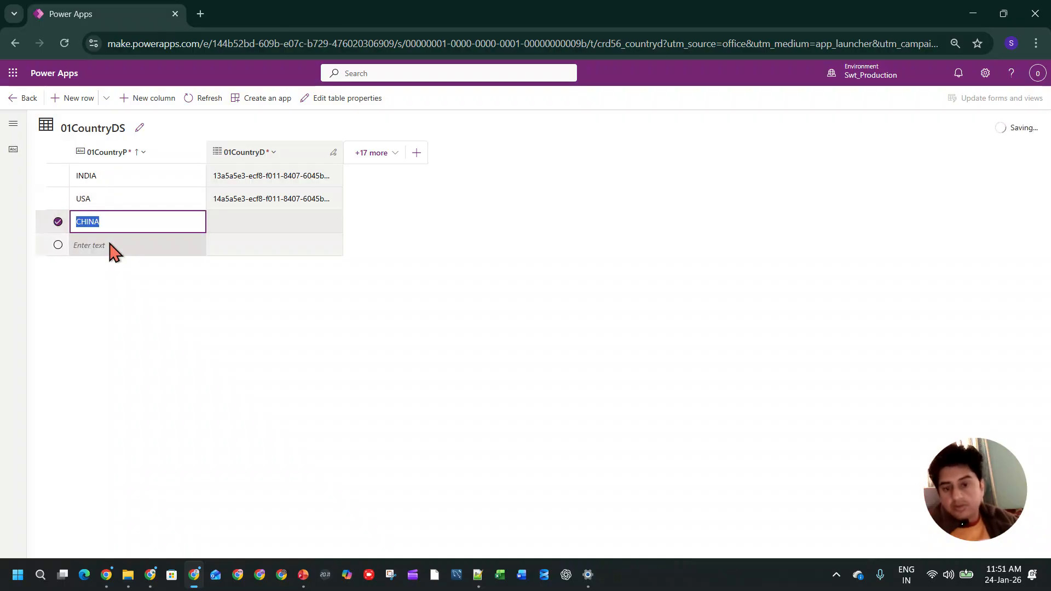
pyautogui.click(109, 244)
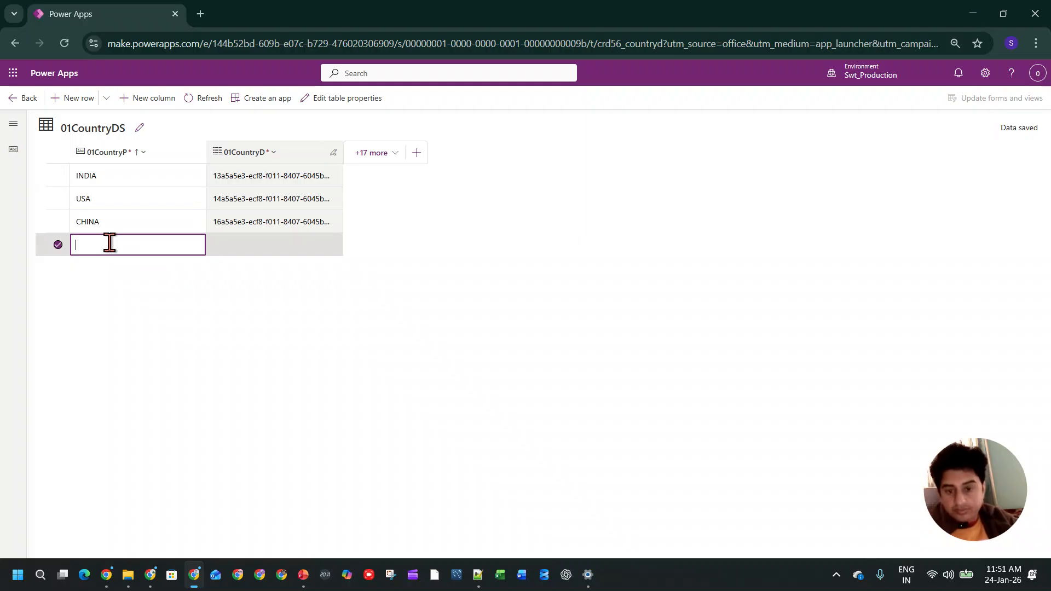
pyautogui.write('PAK')
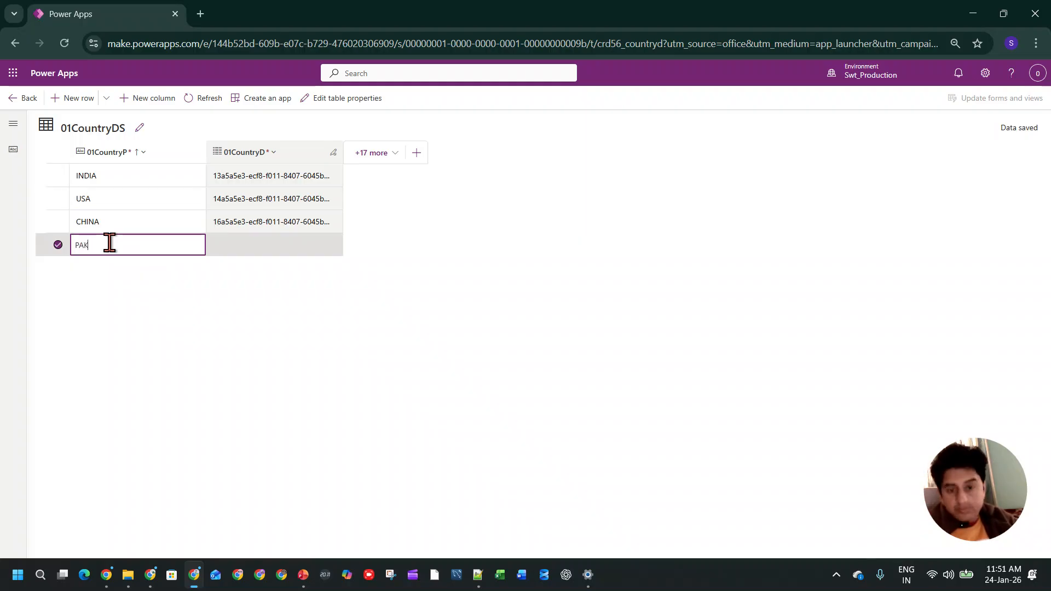
pyautogui.press('Return')
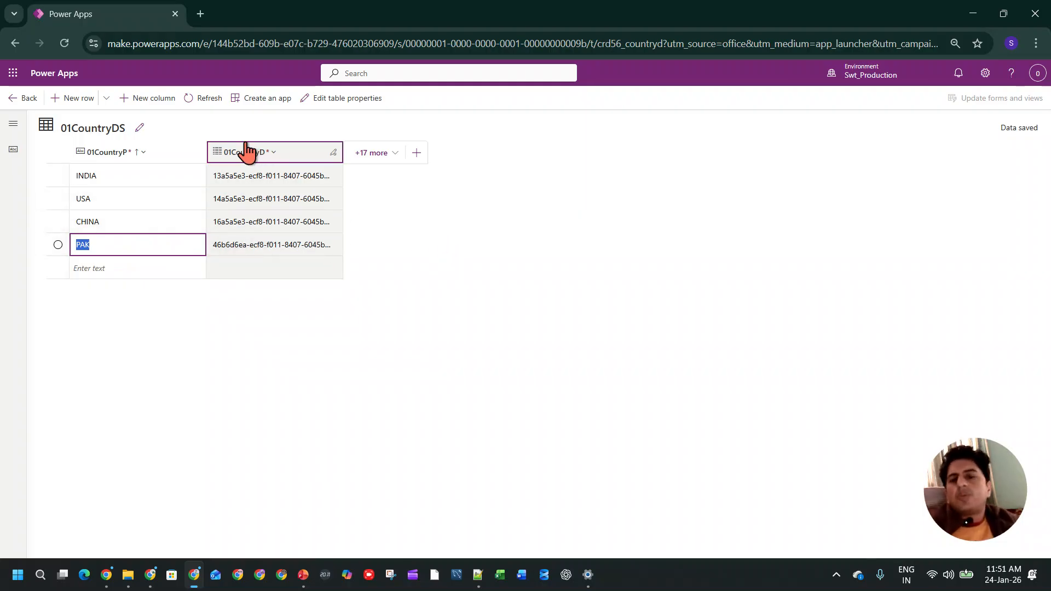
# - Return to the 01CountryD table's overview and copy the table's name
pyautogui.click(31, 100)
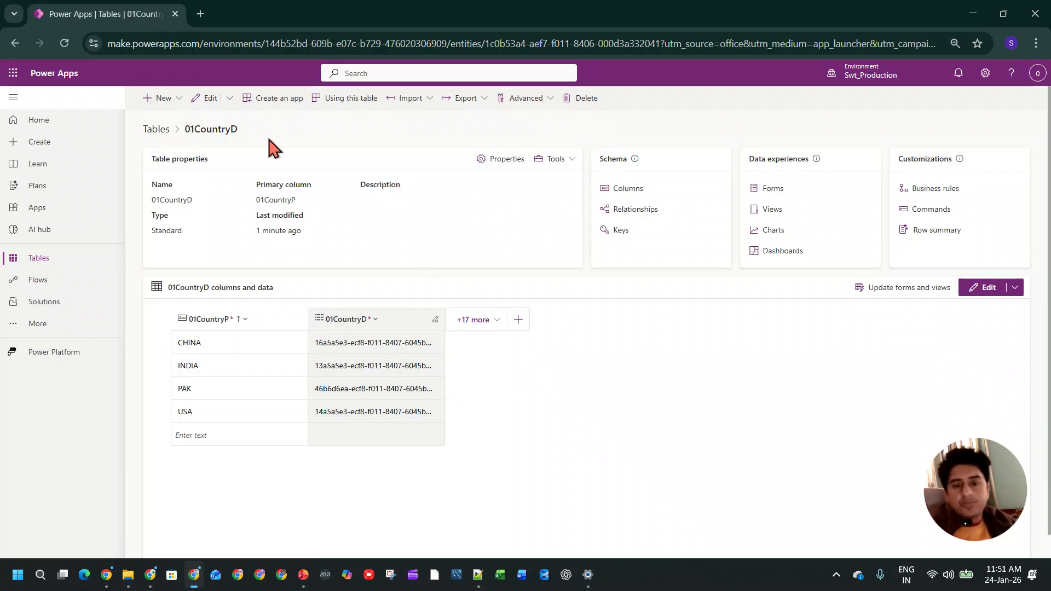
pyautogui.doubleClick(186, 130)
pyautogui.hotkey('ctrl', 'c')
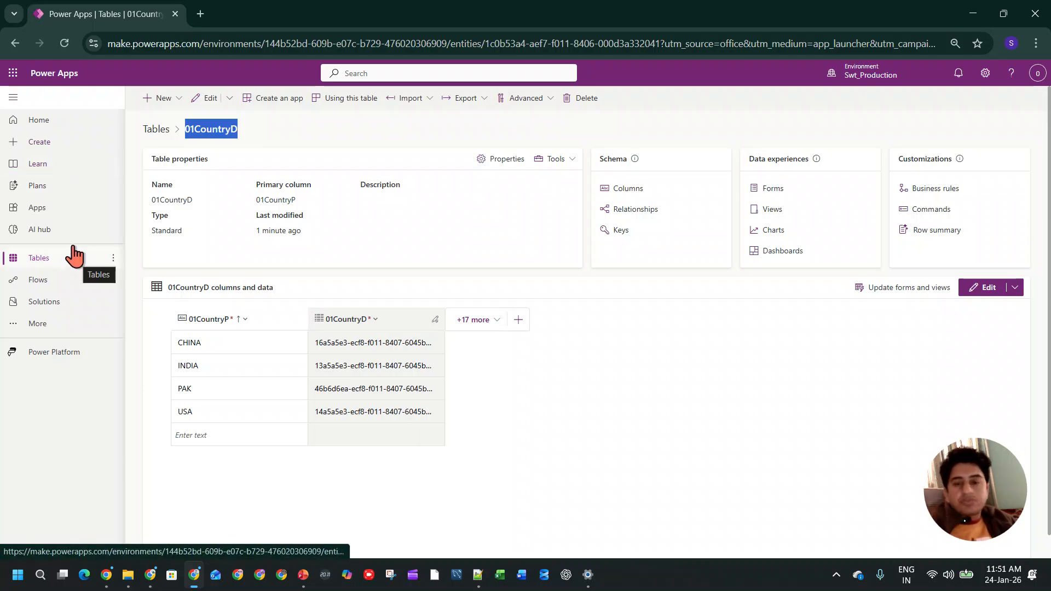
# - Start a new table with advanced properties and set its display name to 01StateD, reusing the copied country table name
pyautogui.click(48, 146)
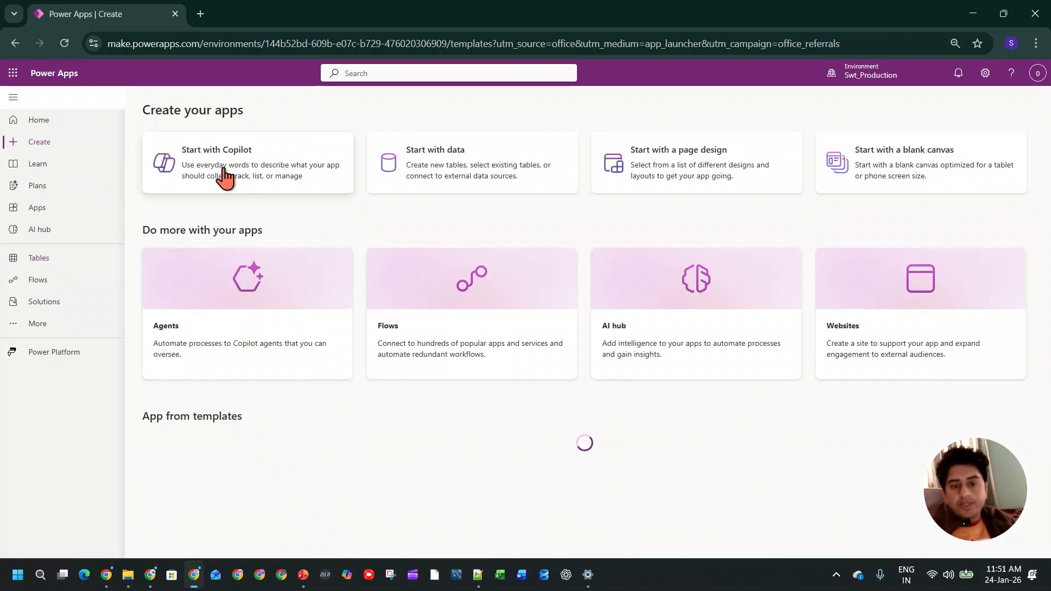
pyautogui.click(56, 260)
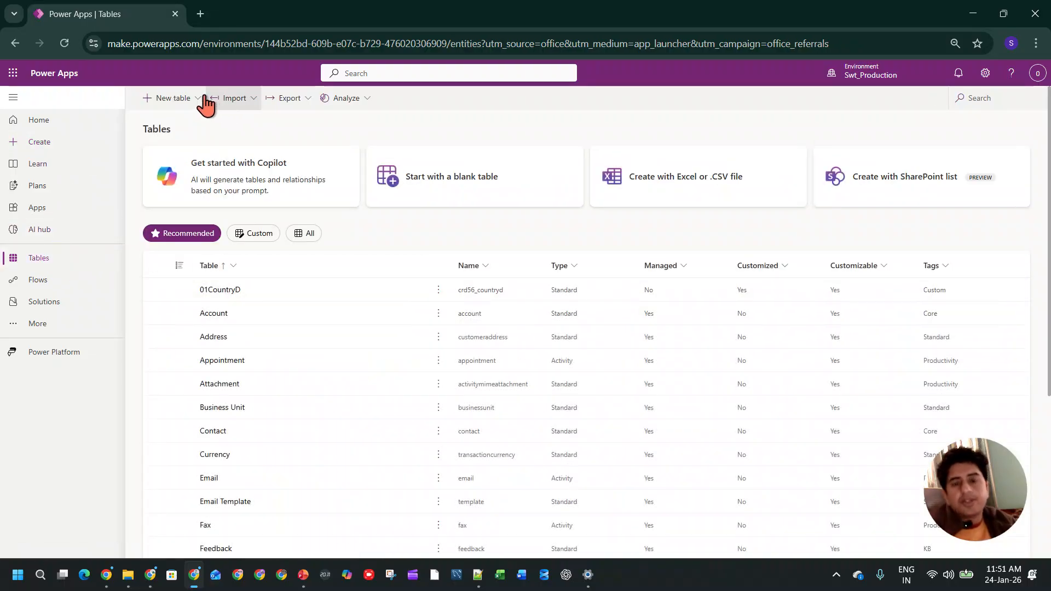
pyautogui.click(179, 99)
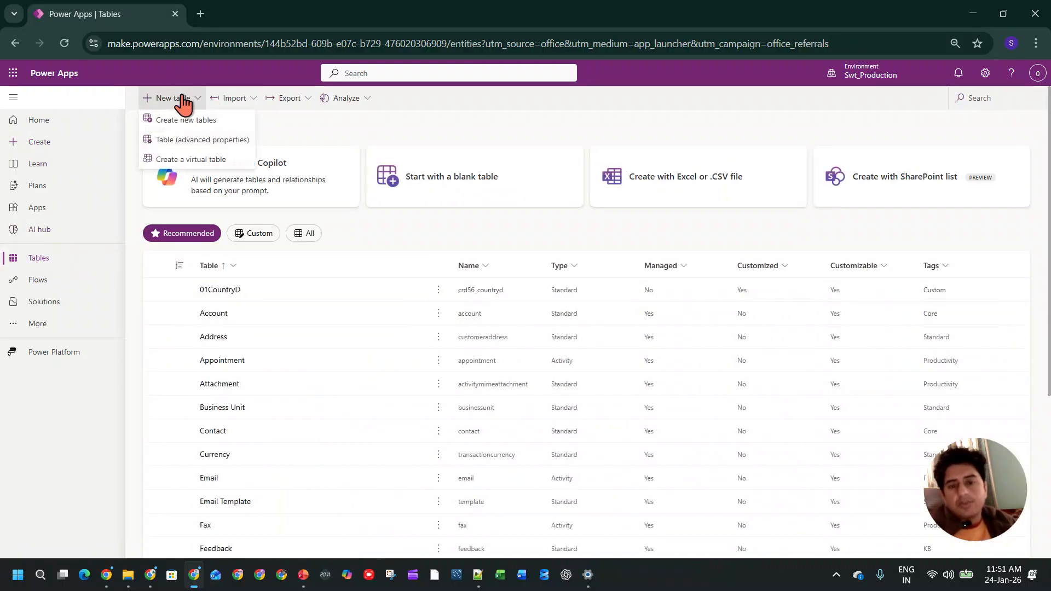
pyautogui.click(202, 141)
pyautogui.hotkey('ctrl', 'v')
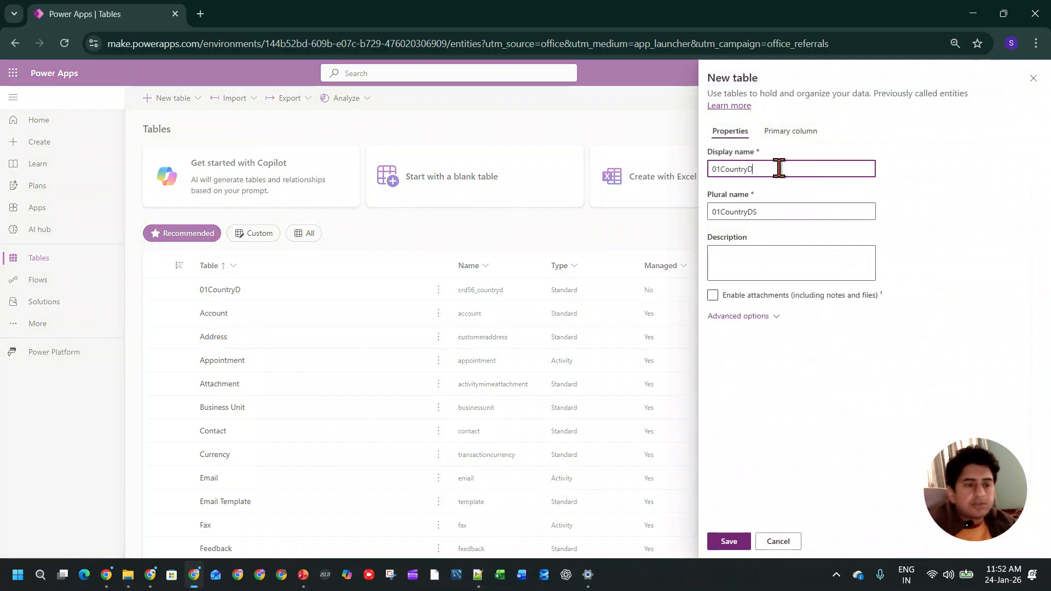
pyautogui.doubleClick(741, 170)
pyautogui.click(739, 169)
pyautogui.moveTo(747, 169); pyautogui.dragTo(726, 169)
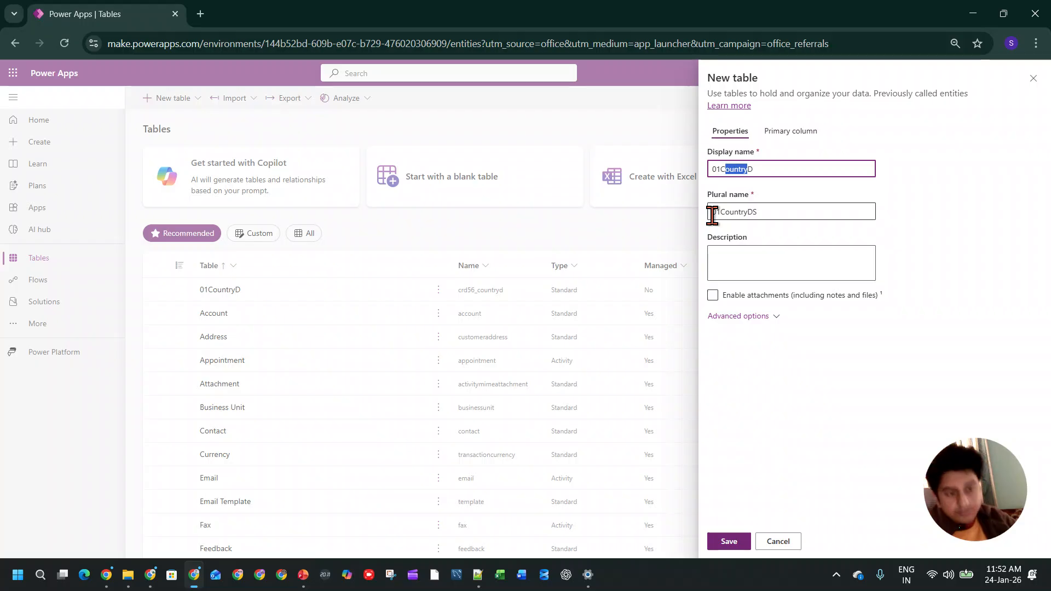
pyautogui.write('State')
# - Set the primary column's display name to 01StateP and save the new state table
pyautogui.doubleClick(732, 171)
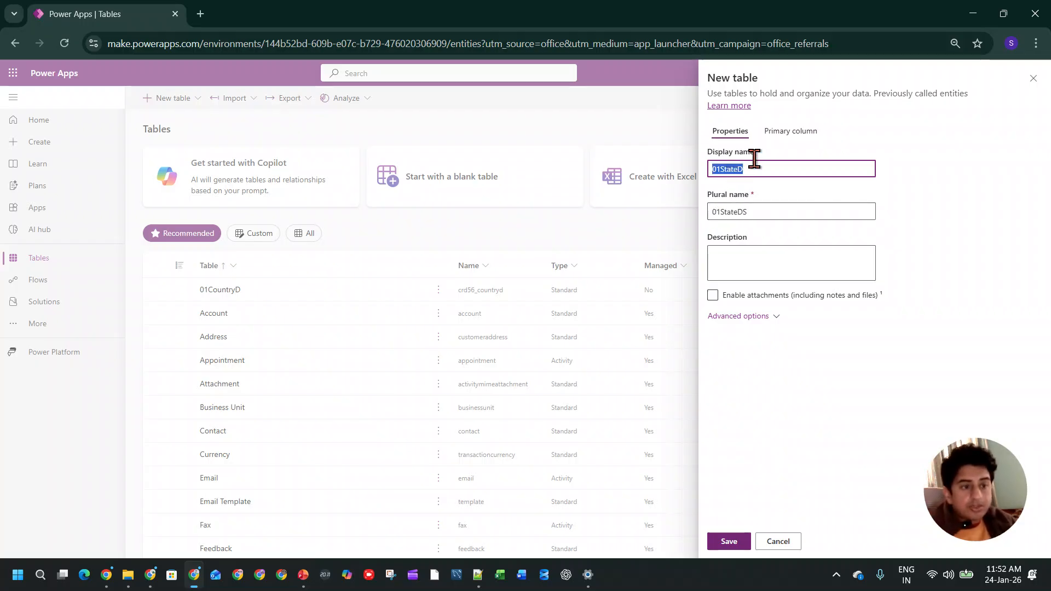
pyautogui.hotkey('ctrl', 'c')
pyautogui.click(778, 131)
pyautogui.click(753, 167)
pyautogui.hotkey('ctrl', 'a')
pyautogui.hotkey('ctrl', 'v')
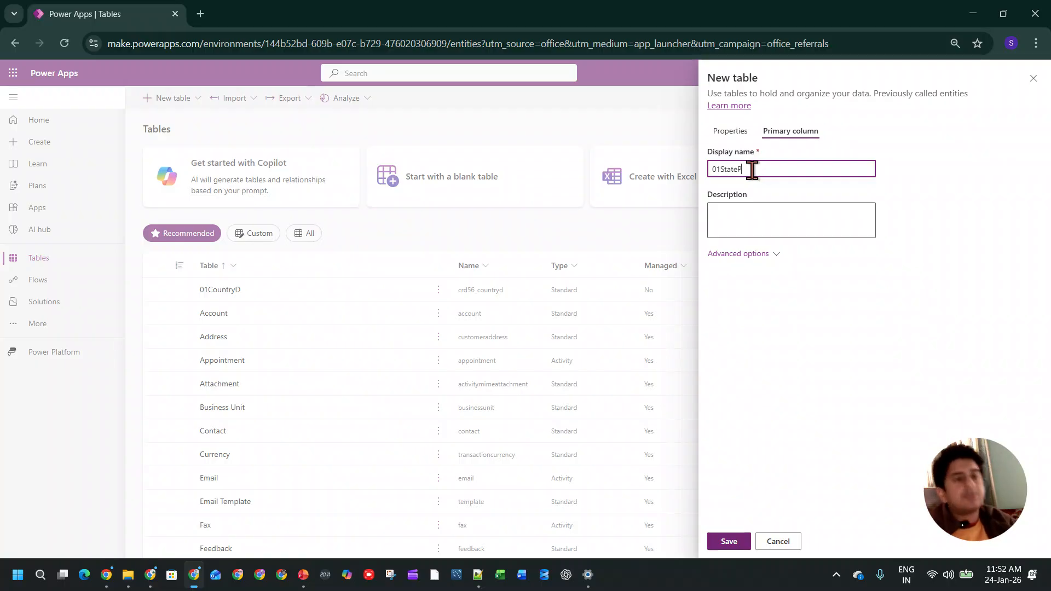
pyautogui.click(729, 542)
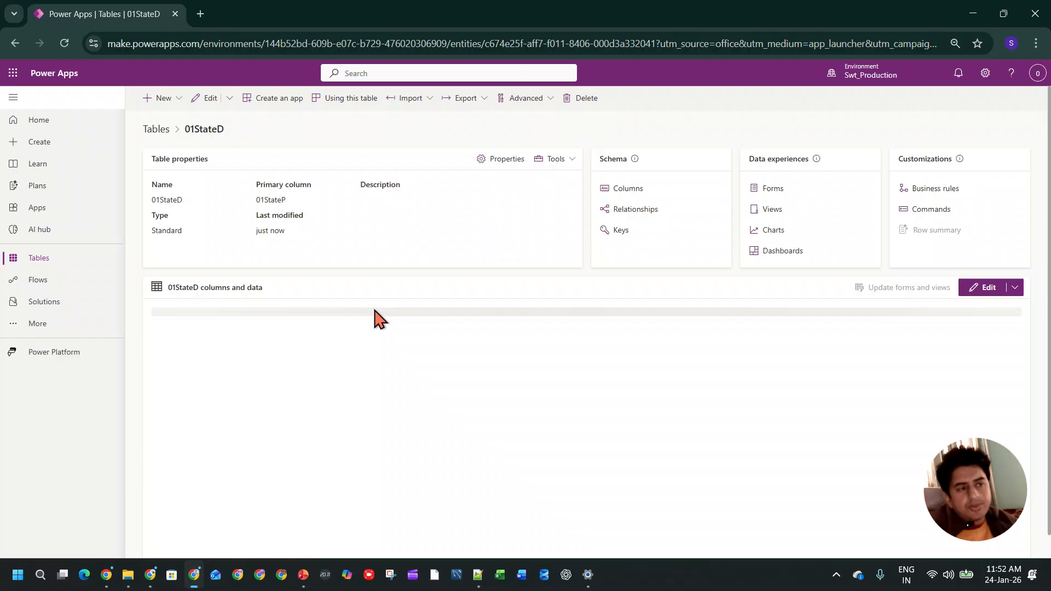
# - Show the existing 01StateD column in the state table's data grid
pyautogui.click(353, 320)
pyautogui.click(395, 416)
pyautogui.click(465, 537)
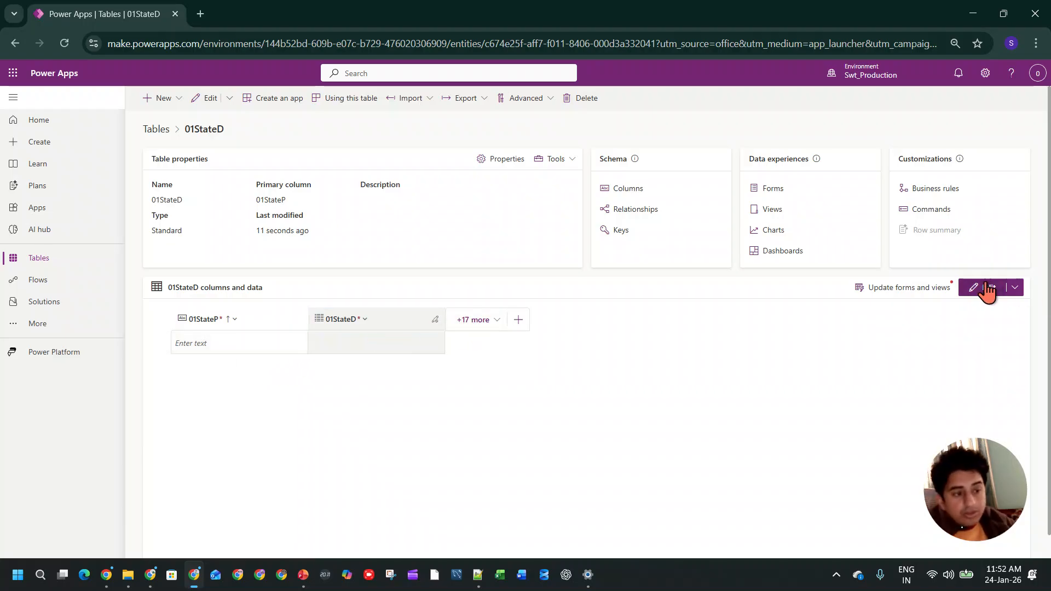
# - Start a new column in the 01StateD table with the display name 01SCountryP
pyautogui.click(523, 325)
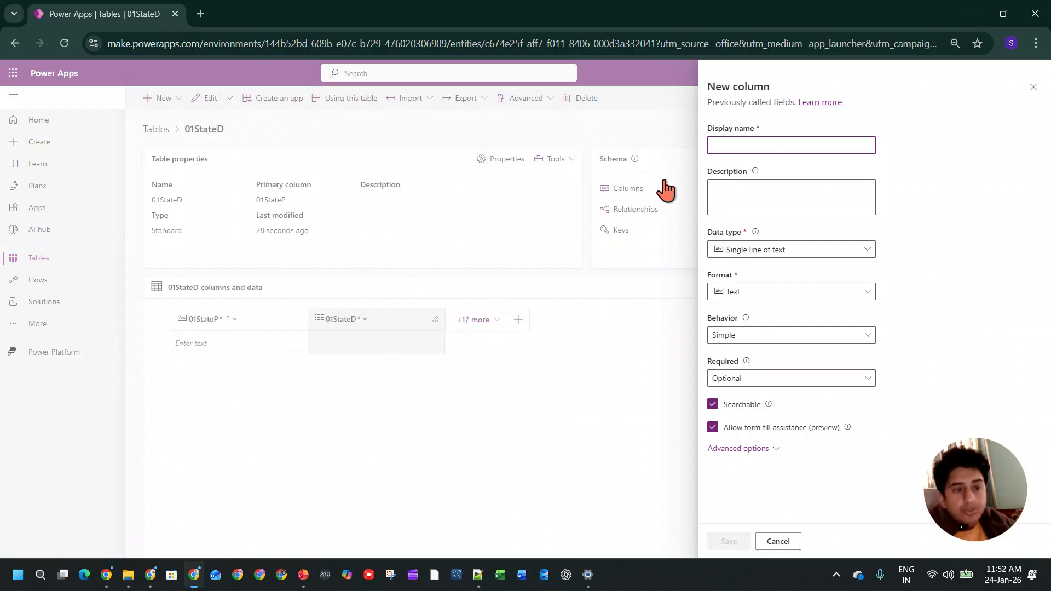
pyautogui.click(734, 143)
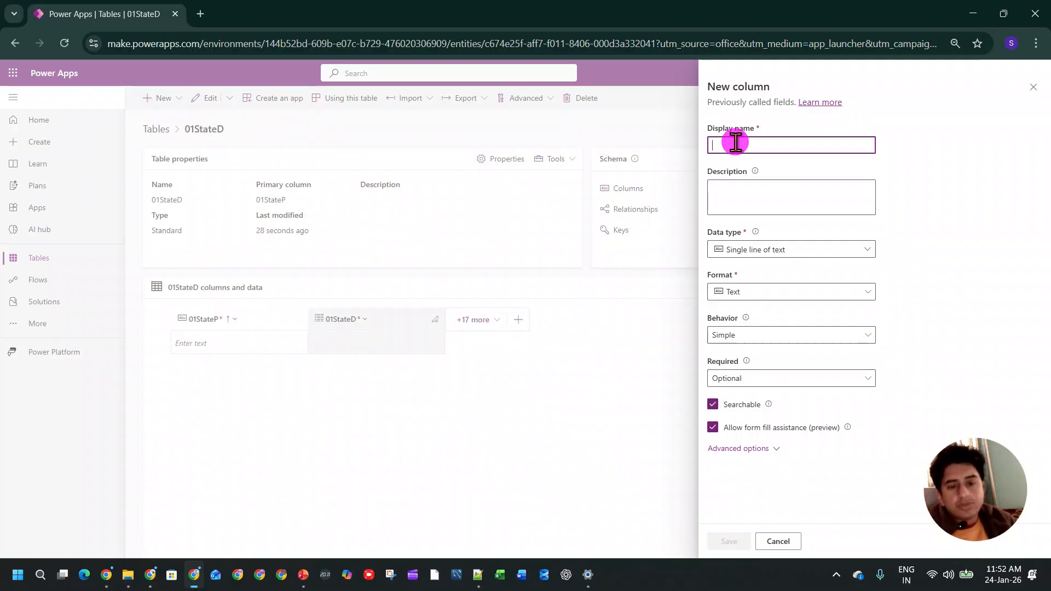
pyautogui.hotkey('ctrl', 'v')
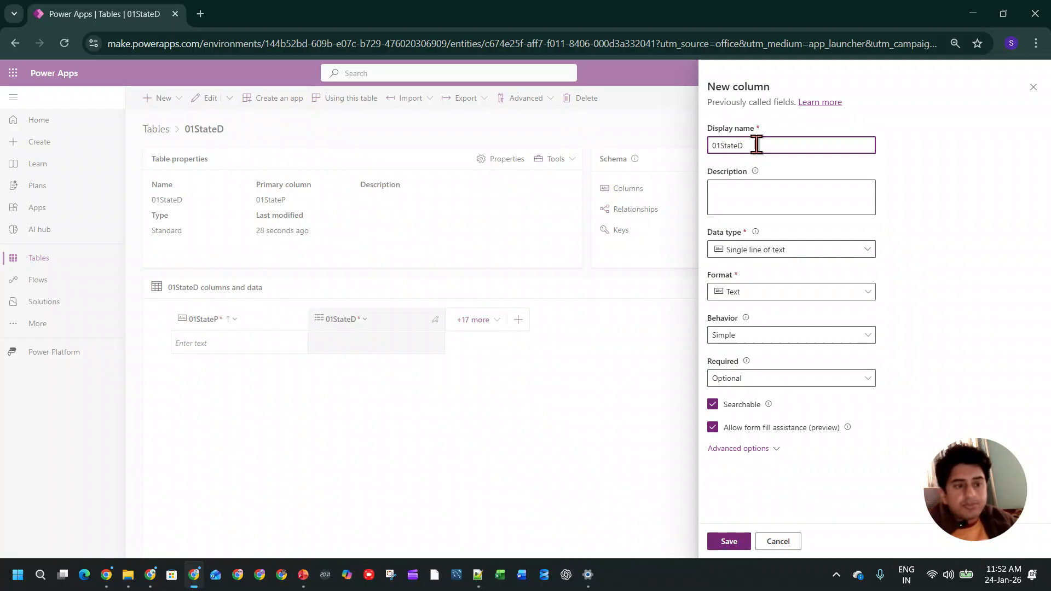
pyautogui.click(736, 144)
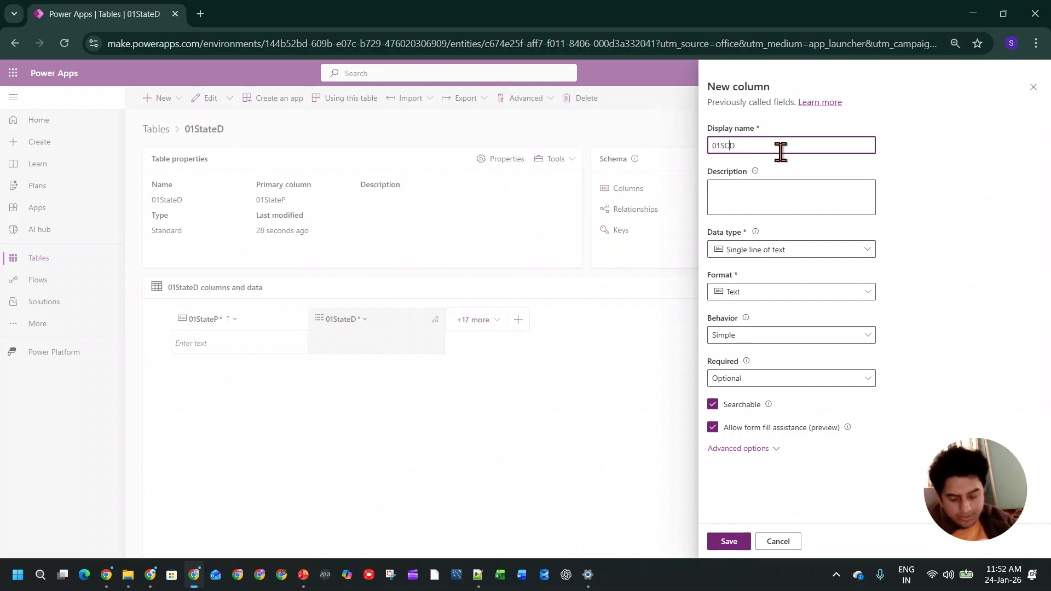
pyautogui.write('Countryu')
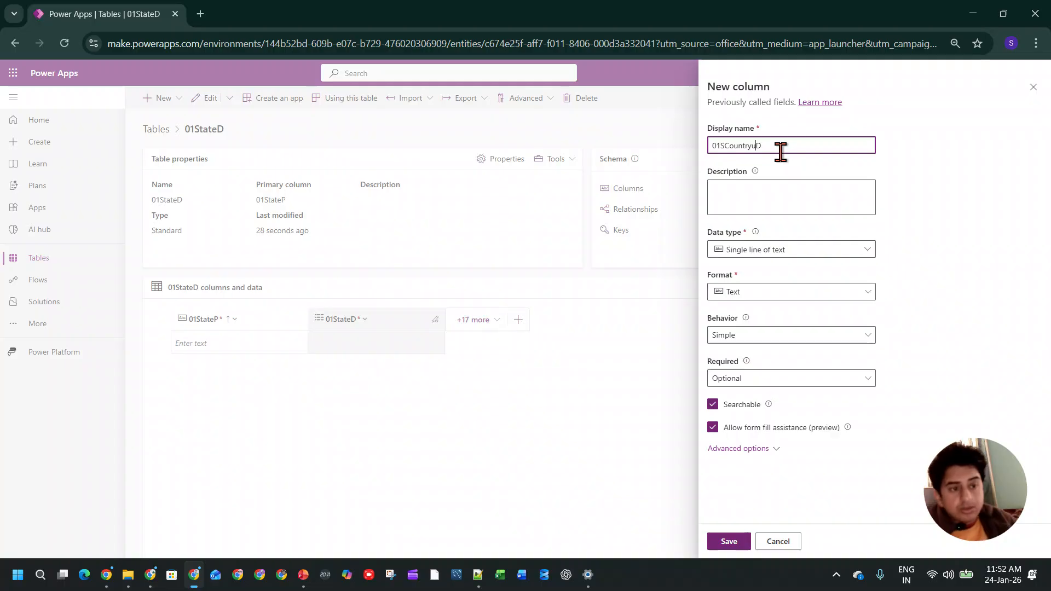
pyautogui.click(780, 151)
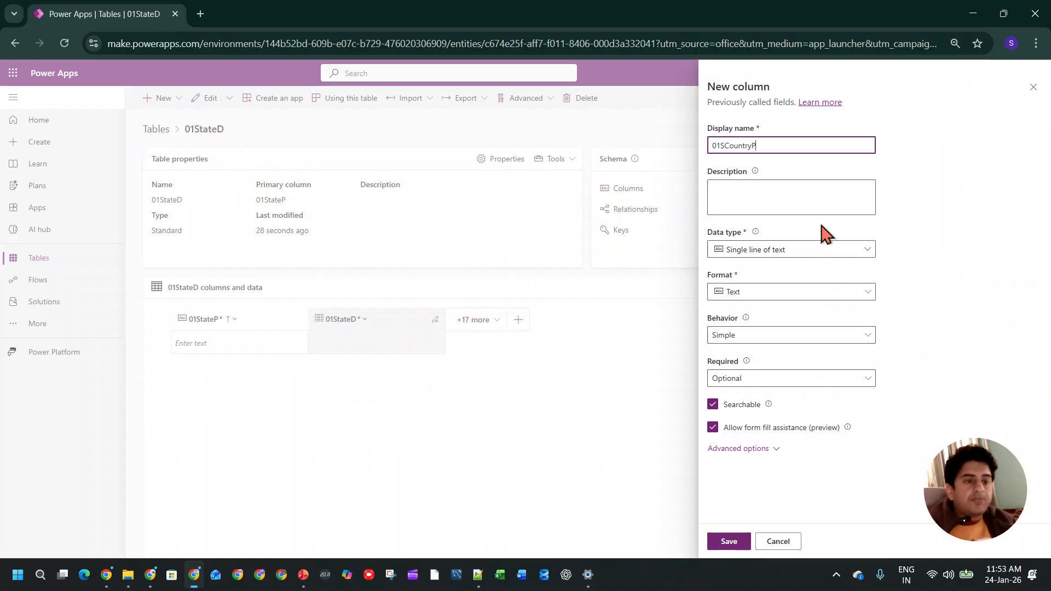
# - Set the new column's data type to Lookup with 01CountryD as the related table
pyautogui.click(833, 250)
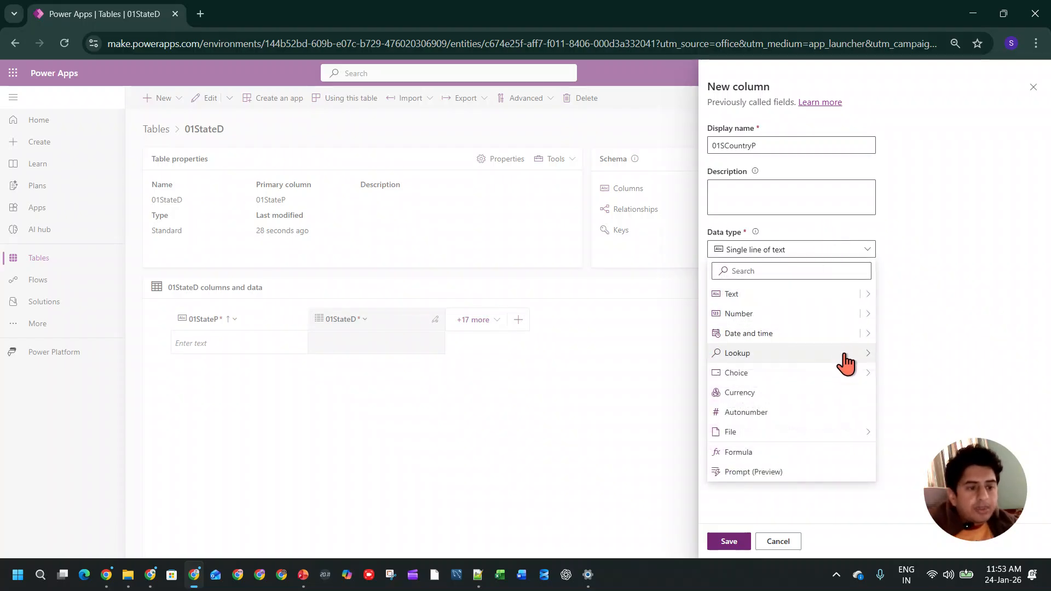
pyautogui.click(889, 355)
pyautogui.click(836, 380)
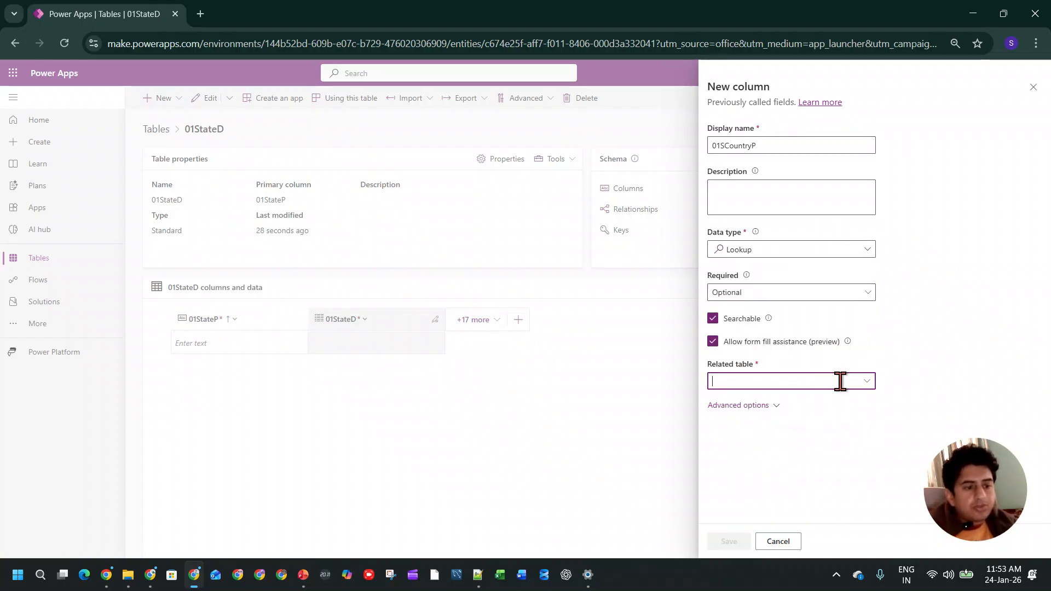
pyautogui.write('01')
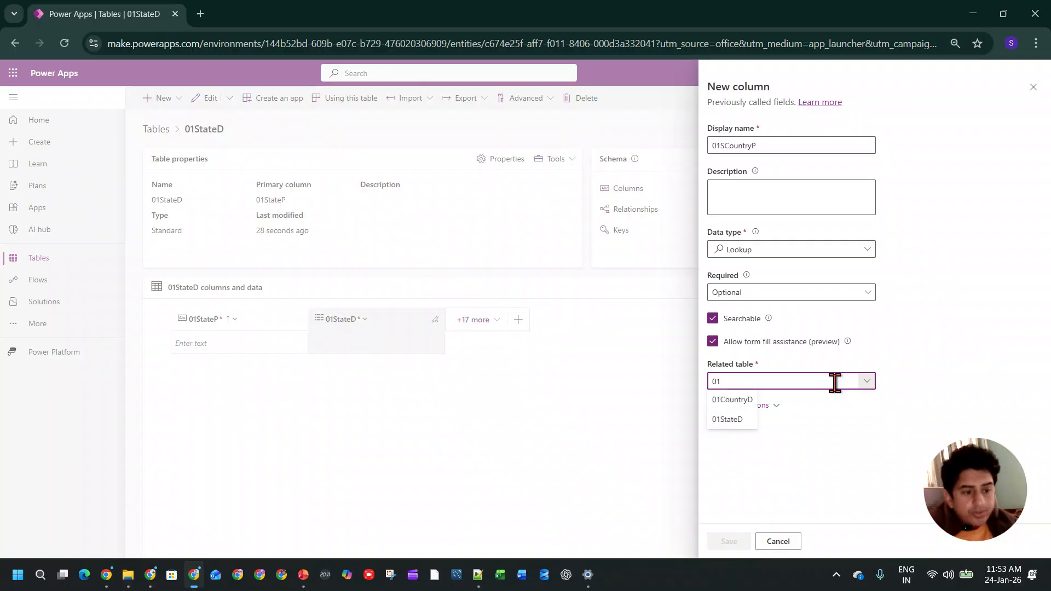
pyautogui.click(734, 400)
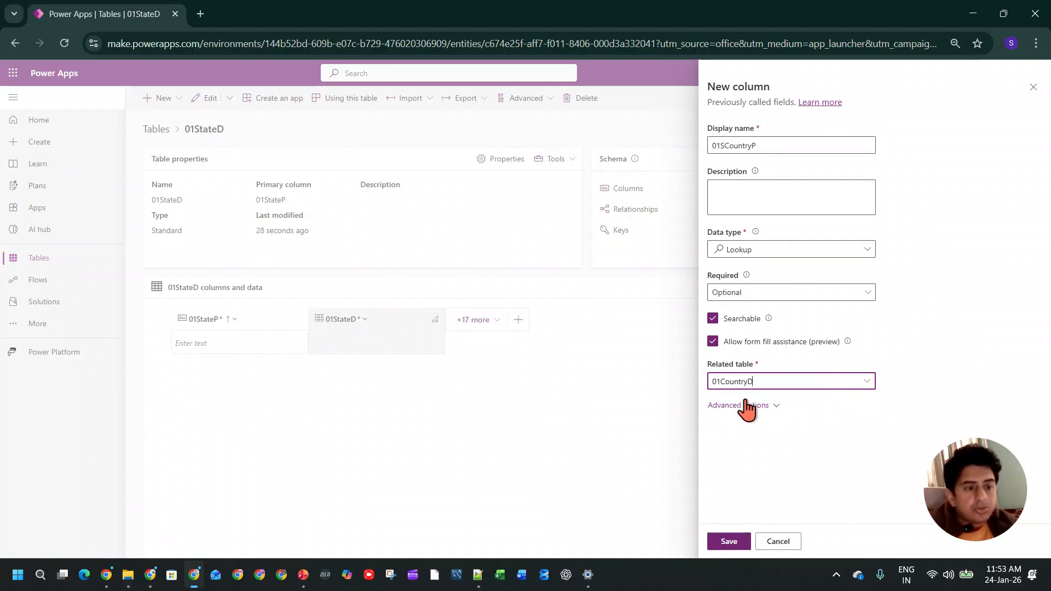
# - Change the lookup column's display name to 01CountryP and save the column
pyautogui.click(724, 145)
pyautogui.press('BackSpace')
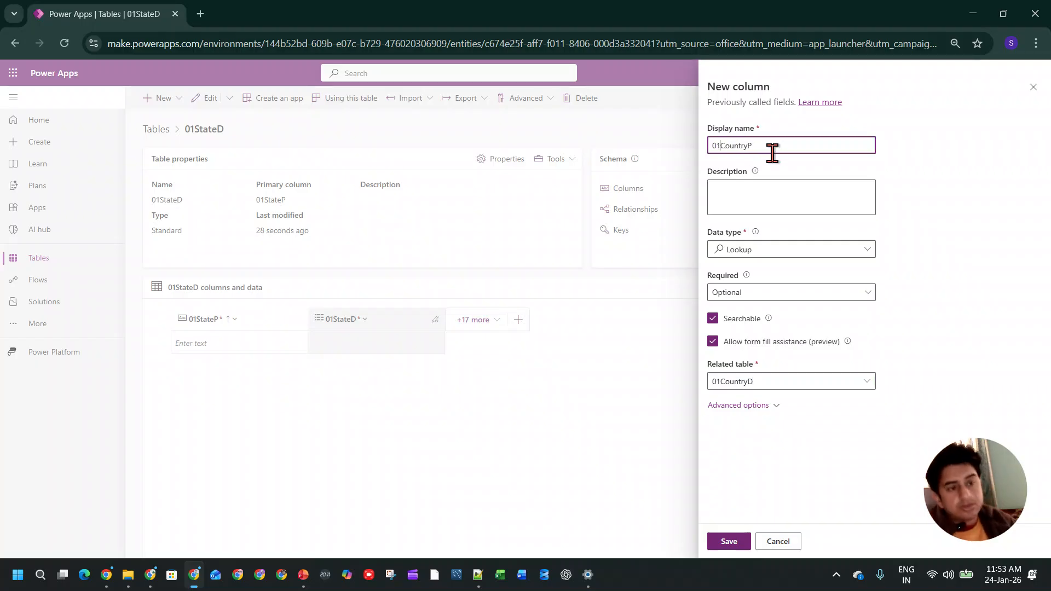
pyautogui.click(744, 542)
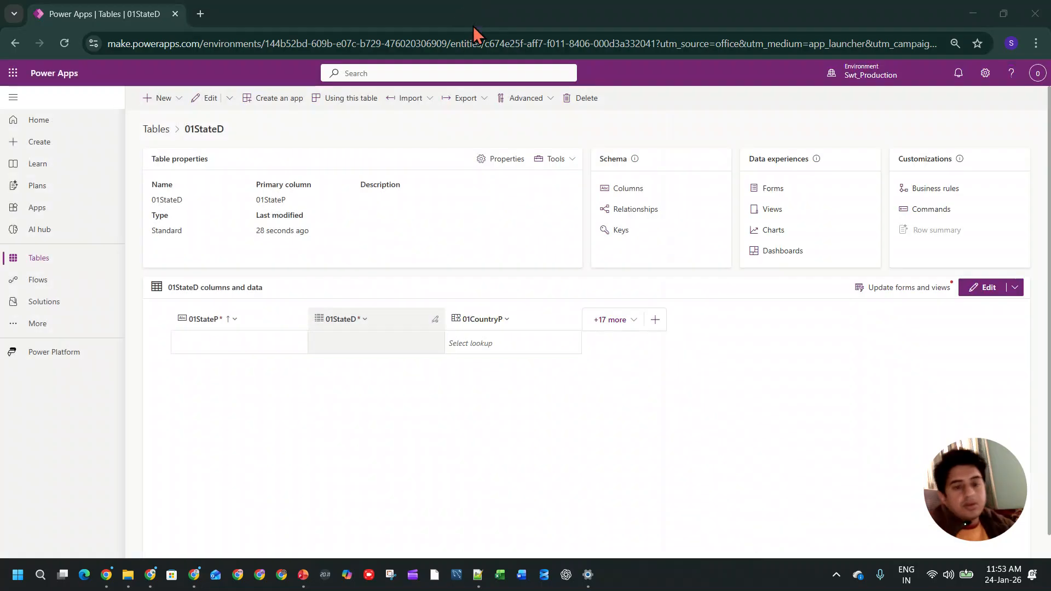
# - Add a row to the 01StateD table with INDIA as the country and DL1 as the state name
pyautogui.click(474, 343)
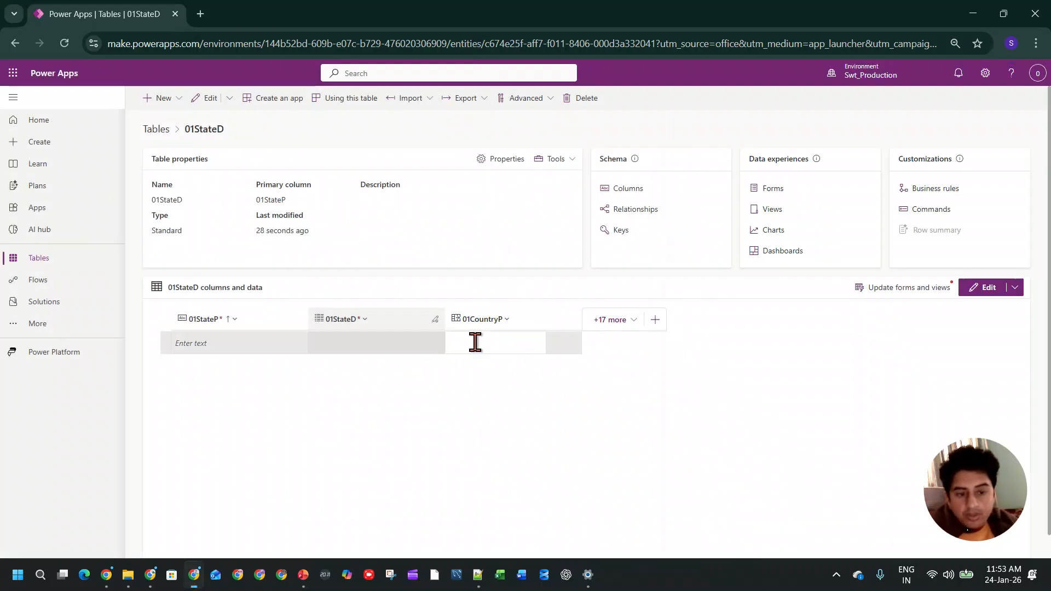
pyautogui.click(492, 379)
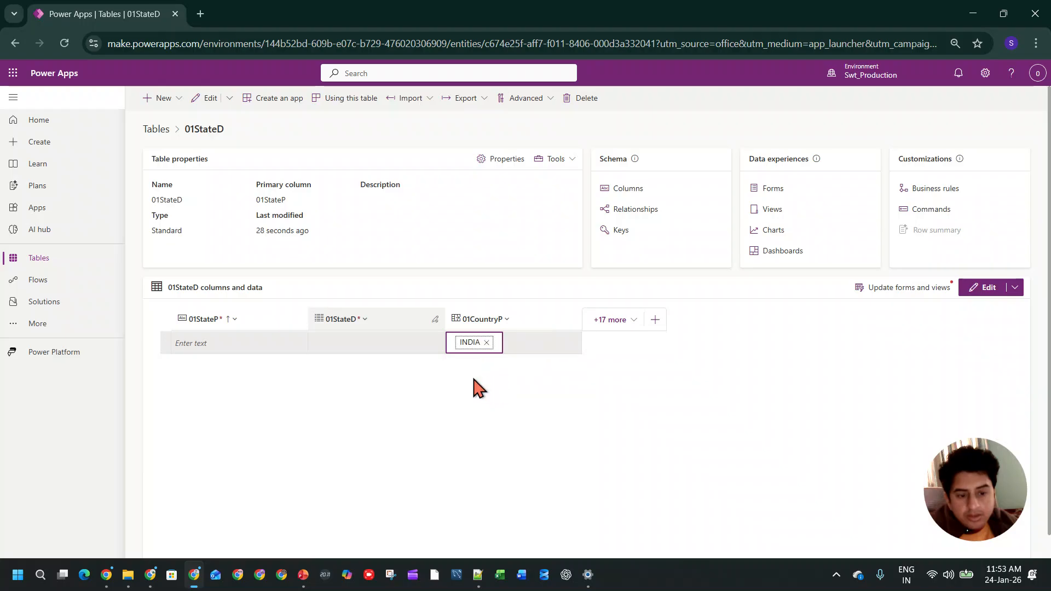
pyautogui.click(210, 342)
pyautogui.click(209, 343)
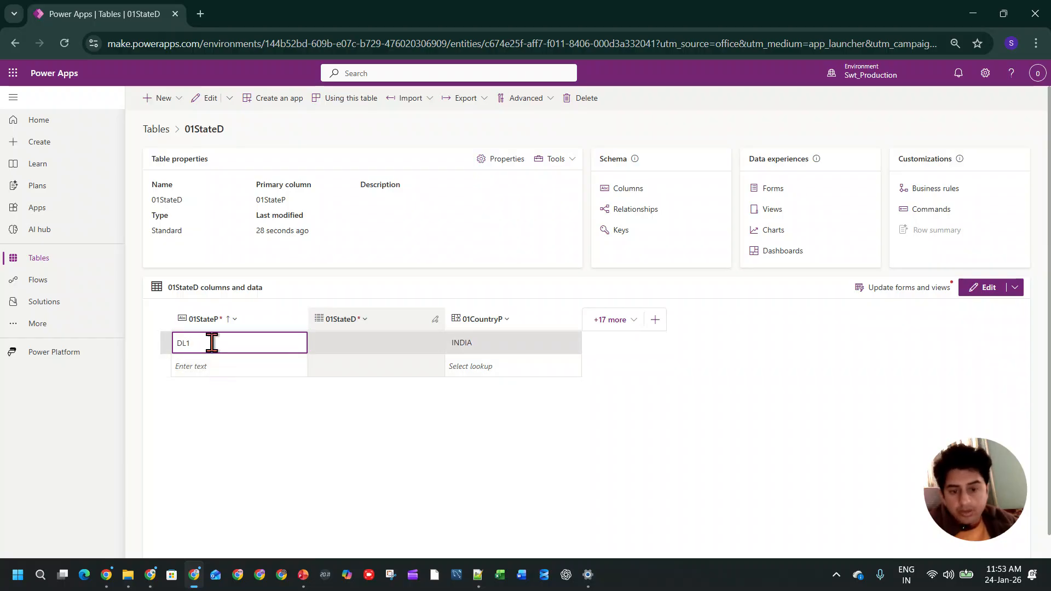
# - Add a second state row with INDIA as the country and UP1 as the state name
pyautogui.click(209, 367)
pyautogui.click(458, 361)
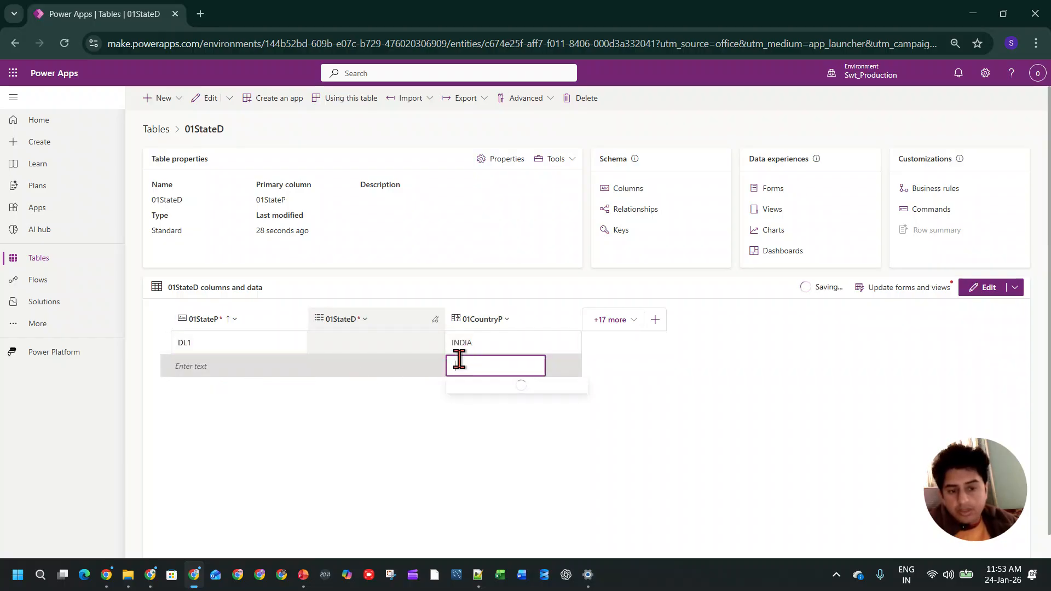
pyautogui.click(478, 367)
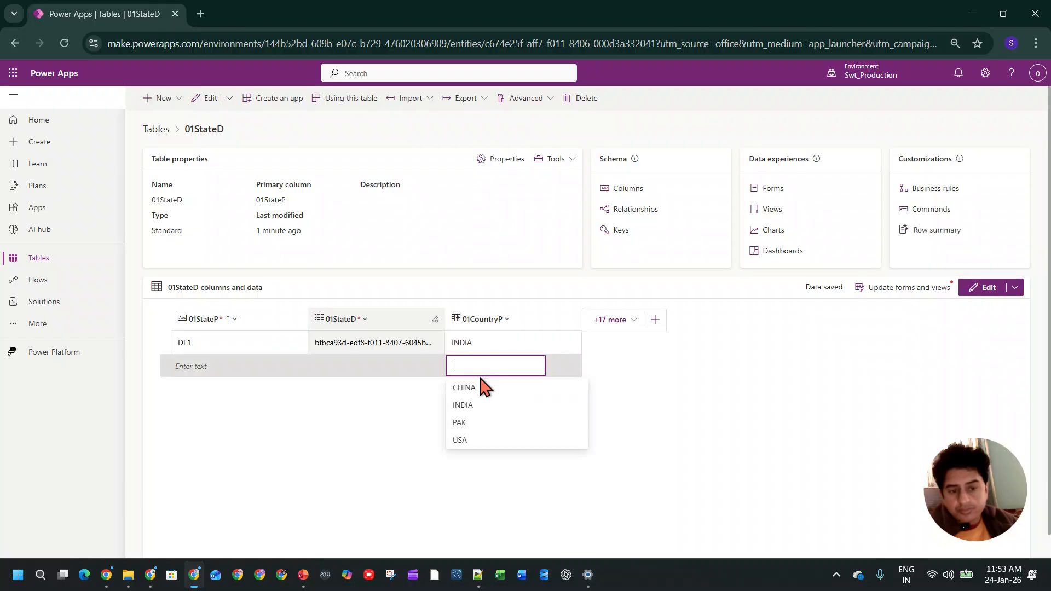
pyautogui.click(474, 407)
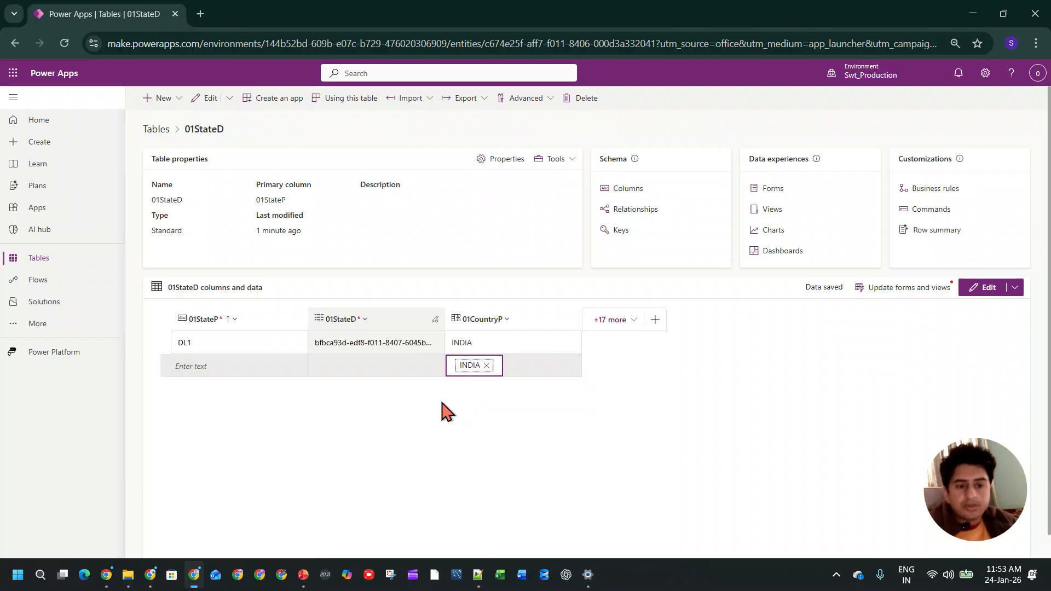
pyautogui.click(223, 366)
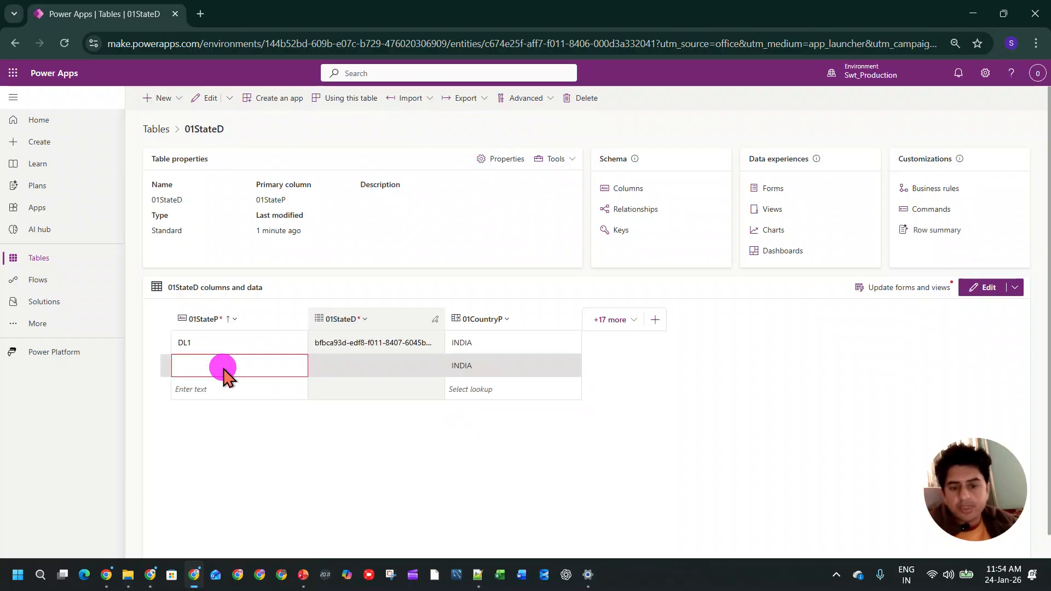
pyautogui.click(201, 364)
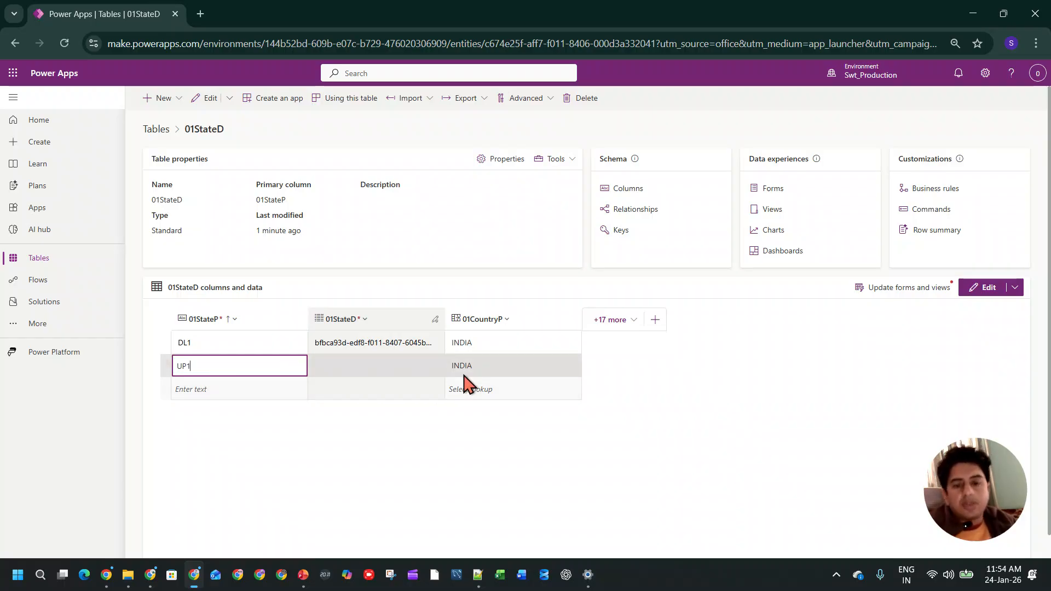
# - Rename the two INDIA states to Delhi and UP
pyautogui.click(225, 343)
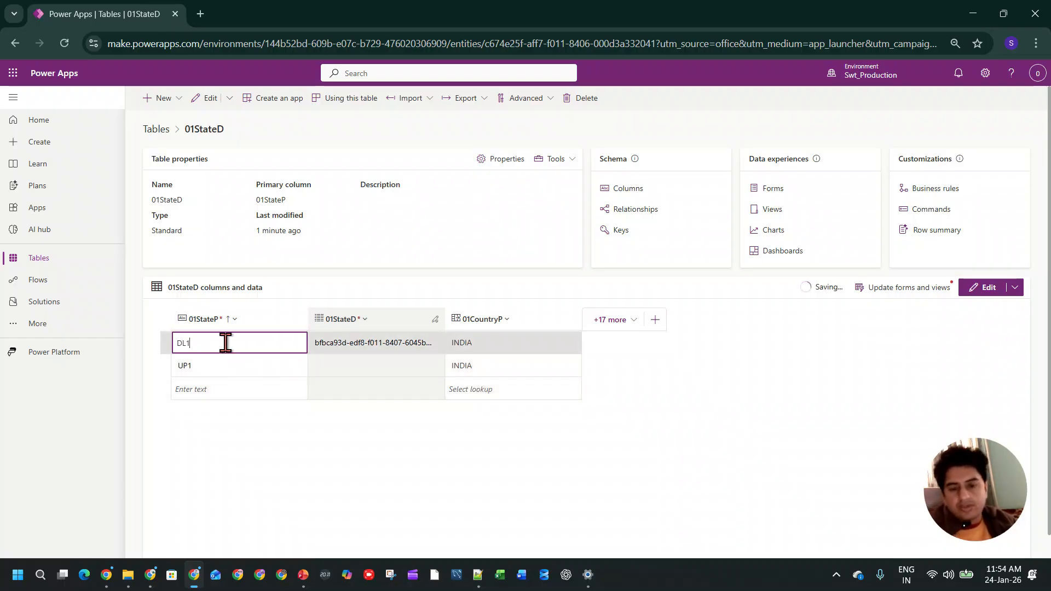
pyautogui.doubleClick(226, 343)
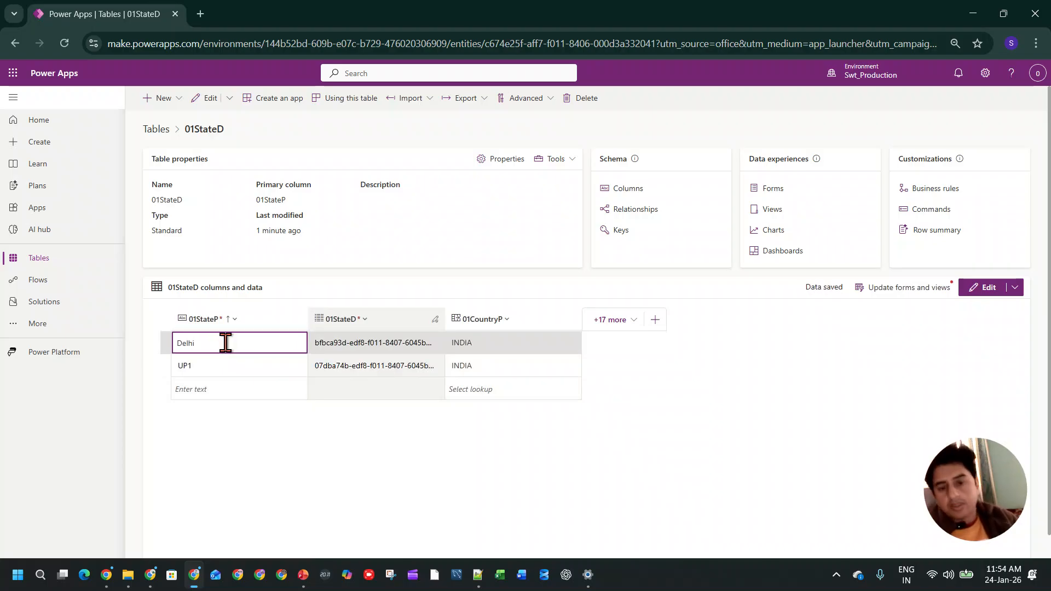
pyautogui.click(214, 365)
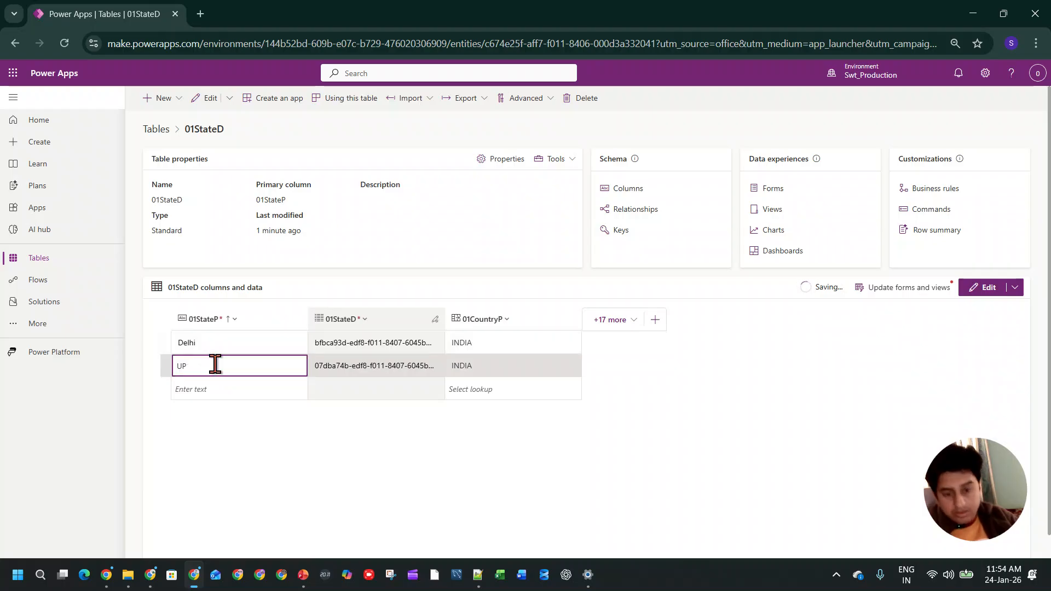
# - Add a state row named ISLAMA linked to the country PAK
pyautogui.click(462, 389)
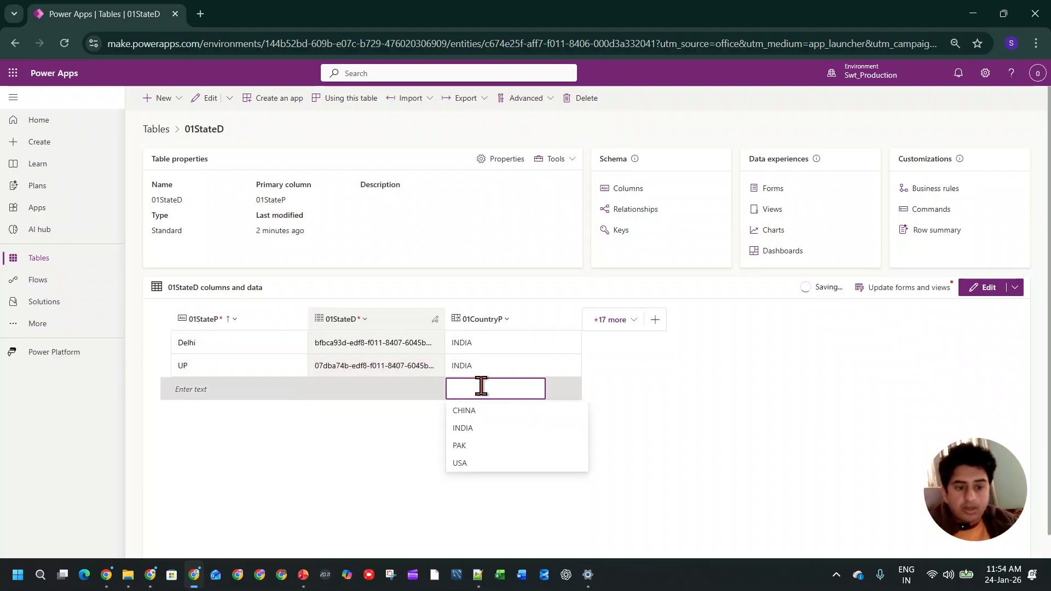
pyautogui.click(460, 446)
pyautogui.click(231, 394)
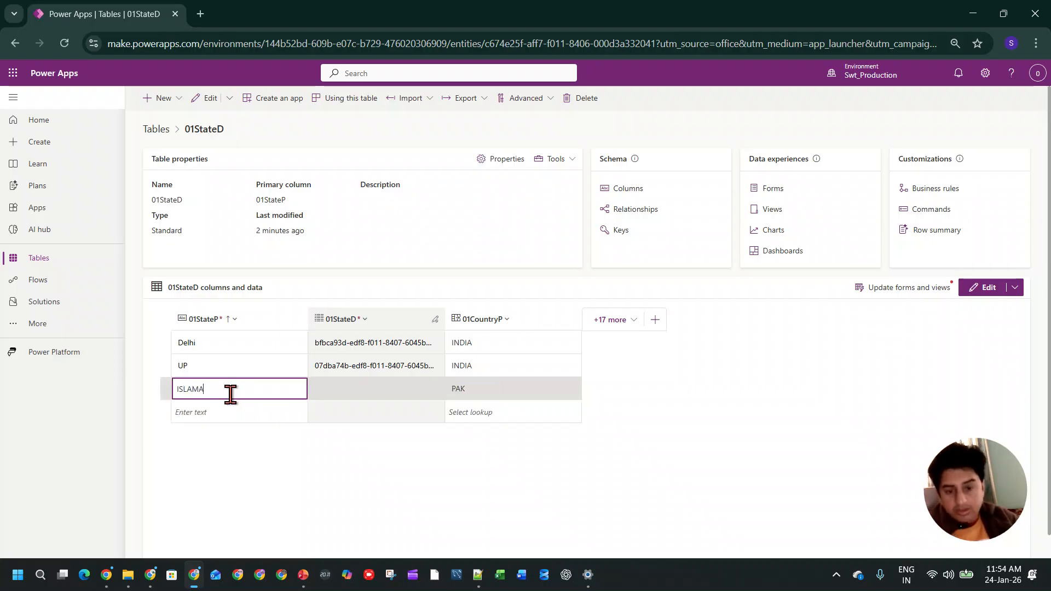
# - Add another state row for PAK with PAK1 as the state name
pyautogui.click(479, 411)
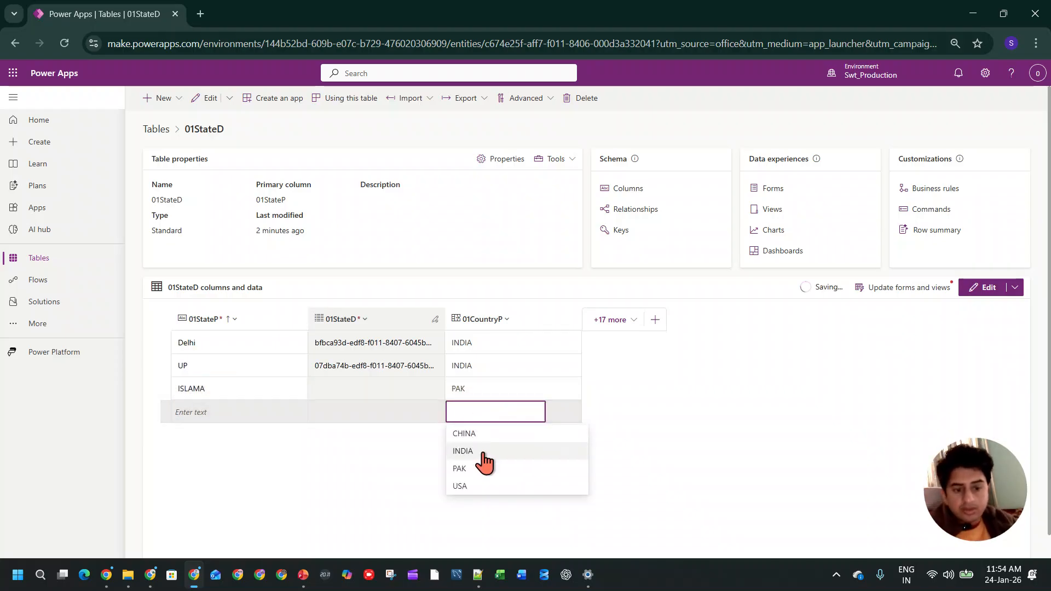
pyautogui.click(488, 476)
pyautogui.click(478, 412)
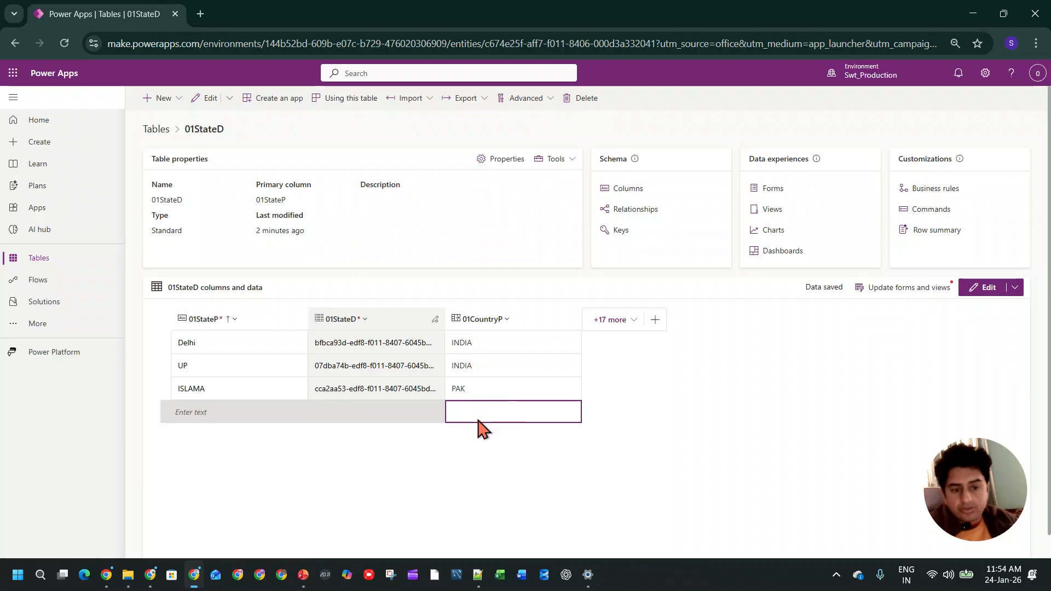
pyautogui.click(462, 412)
pyautogui.click(475, 469)
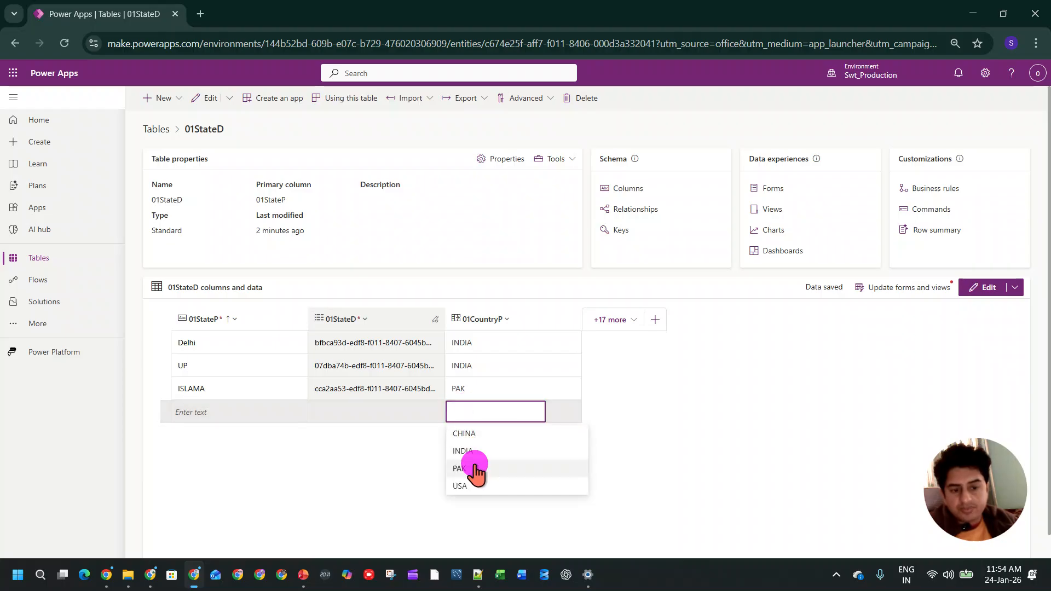
pyautogui.click(209, 411)
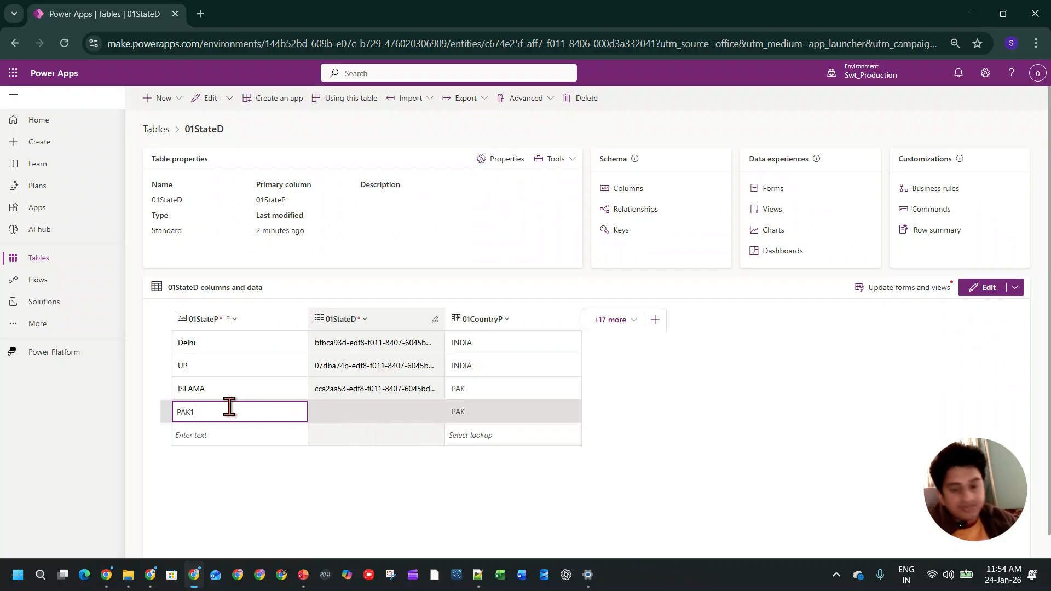
# - Add a state row with CHINA as the country and Bhijing as the state name
pyautogui.click(460, 438)
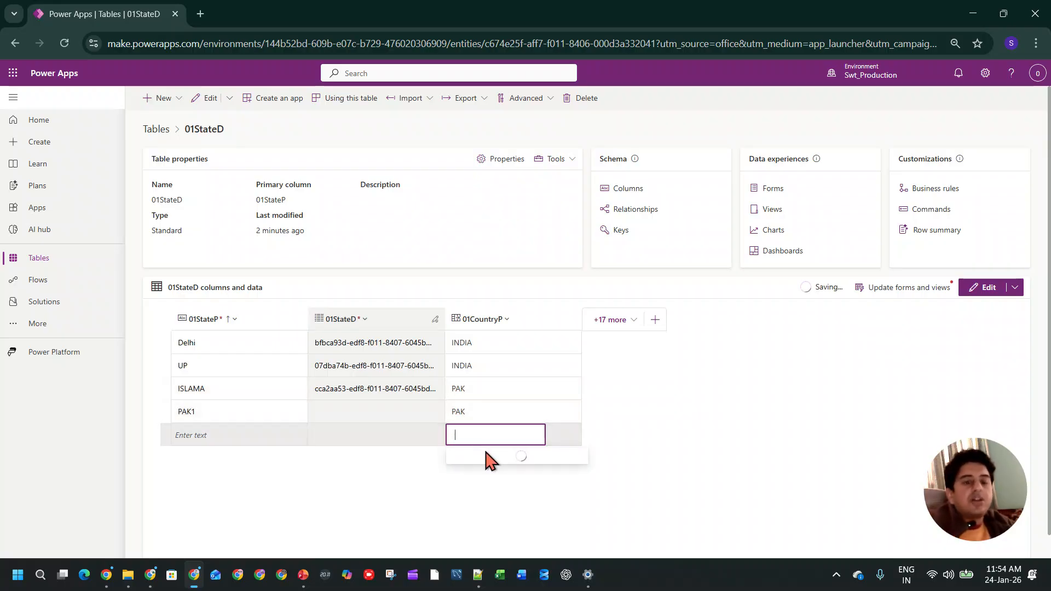
pyautogui.click(469, 438)
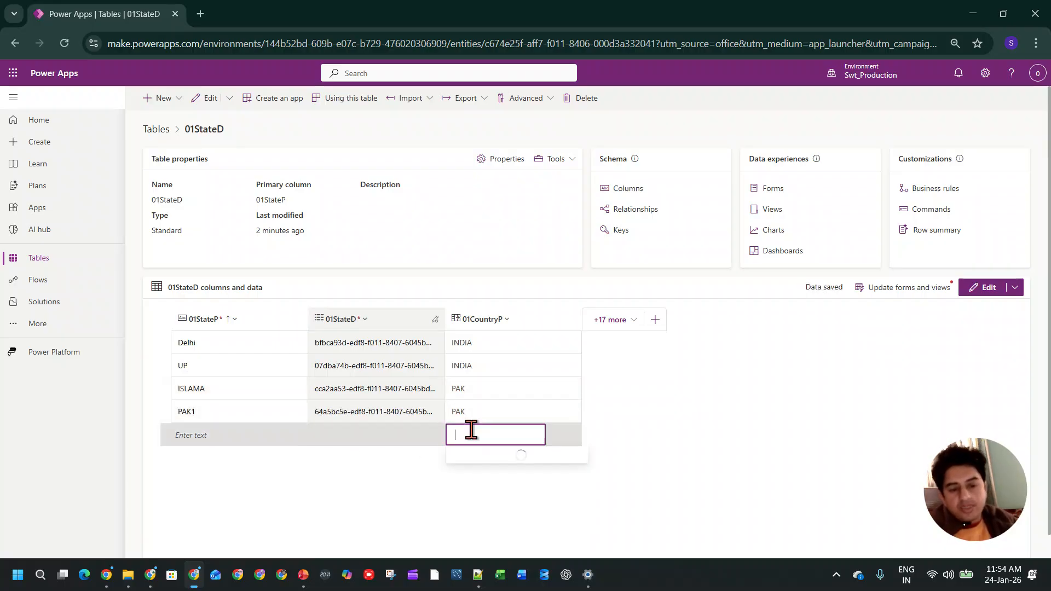
pyautogui.click(469, 489)
pyautogui.click(235, 434)
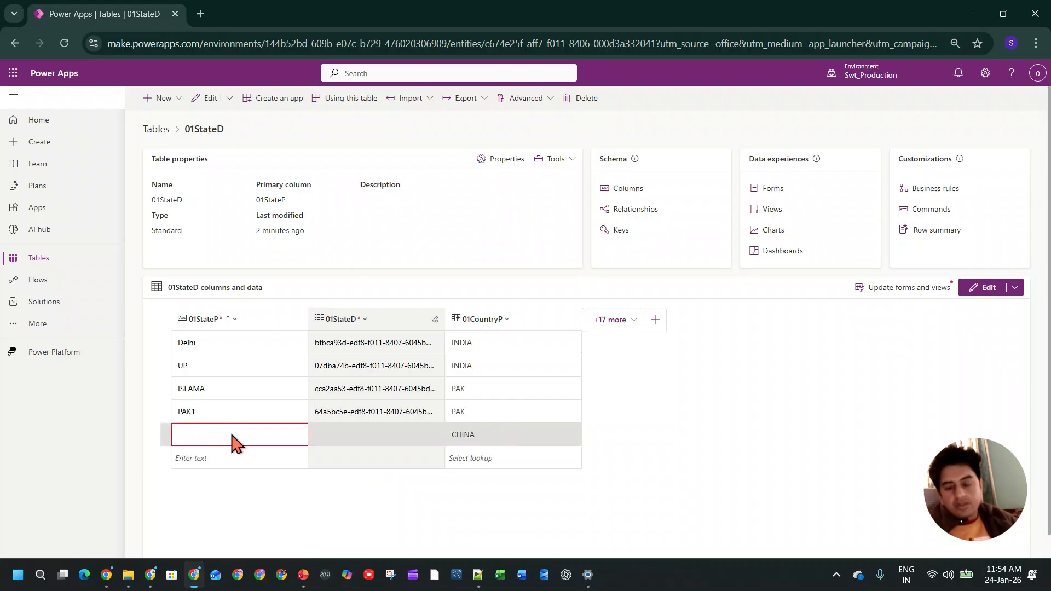
pyautogui.click(233, 435)
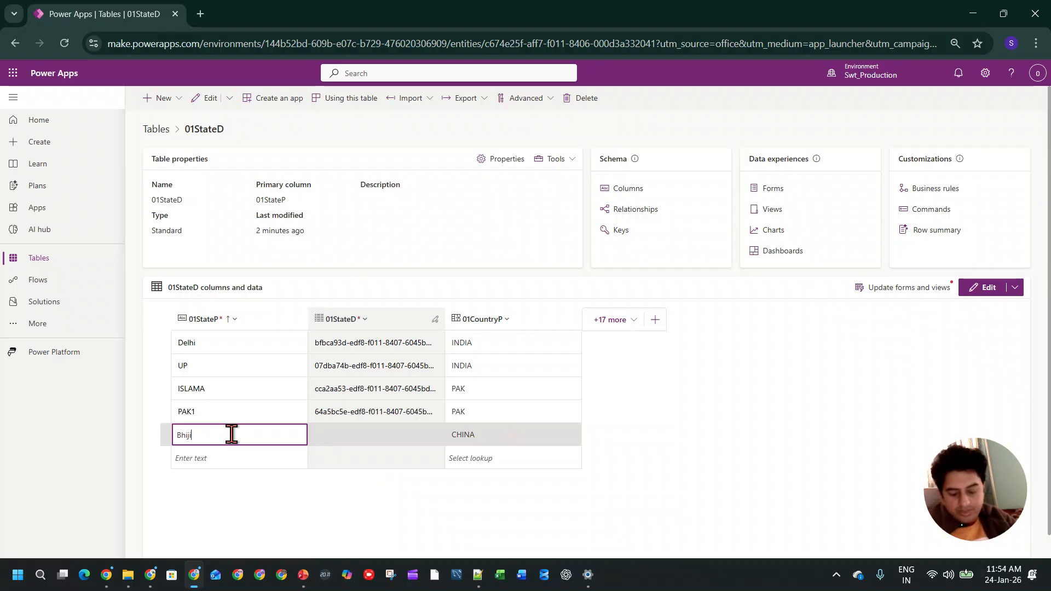
pyautogui.write('Bhijing')
# - Add a second state row for CHINA with Ch22 as the state name
pyautogui.click(471, 457)
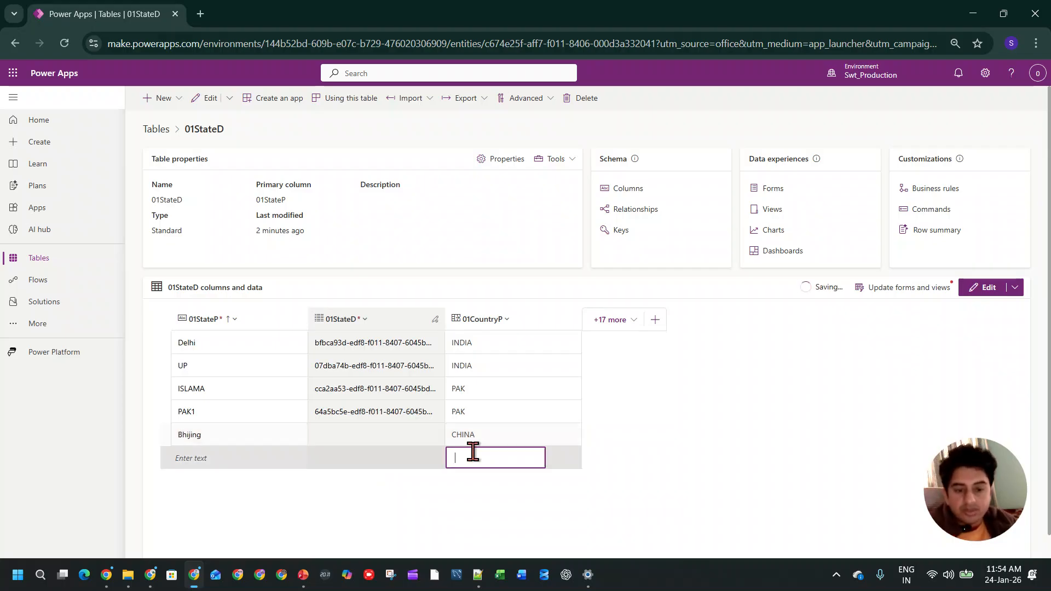
pyautogui.click(476, 458)
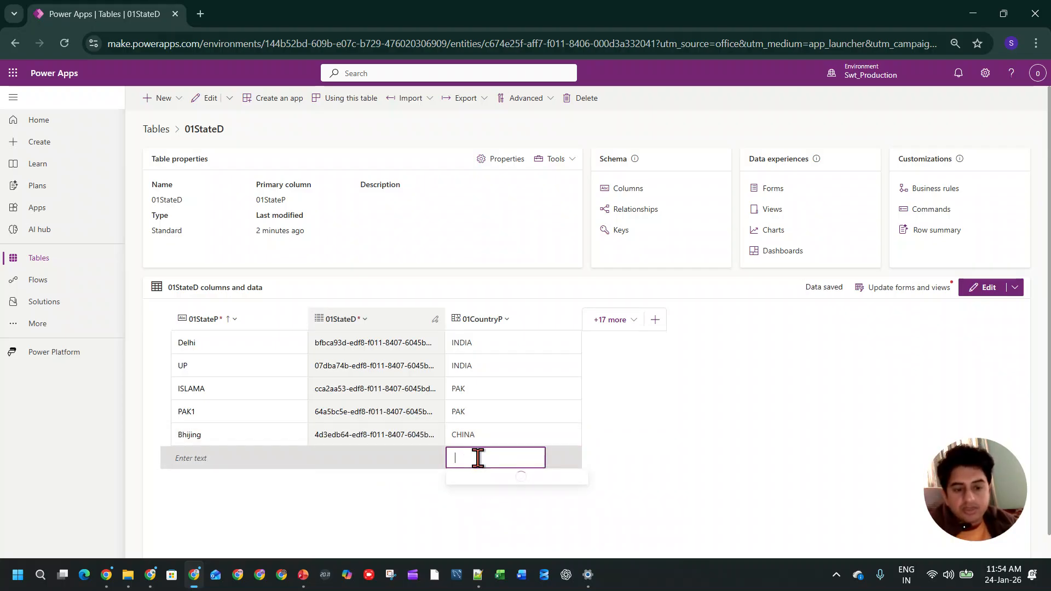
pyautogui.click(464, 480)
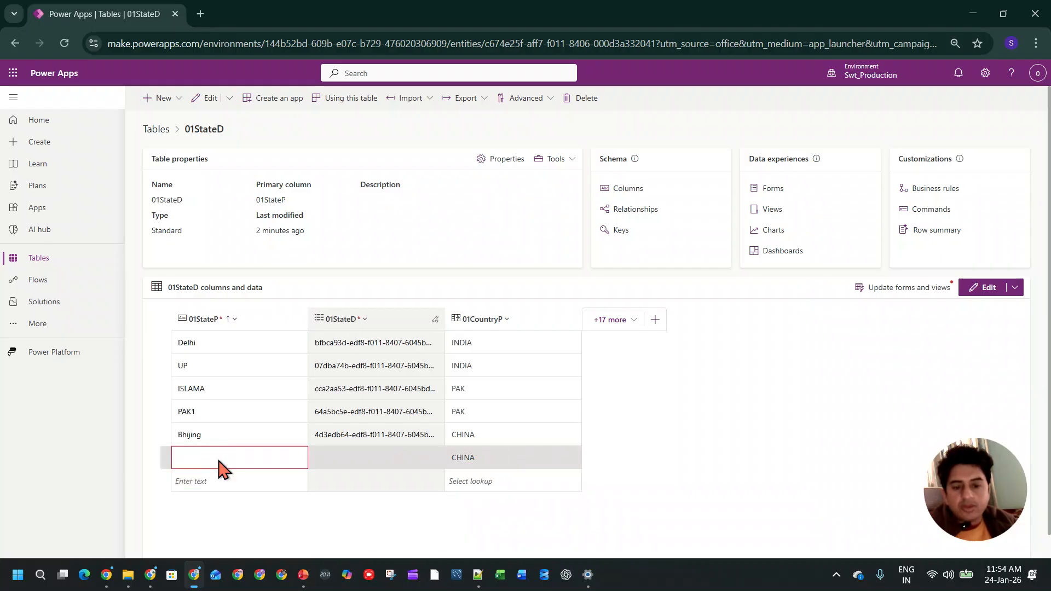
pyautogui.click(217, 458)
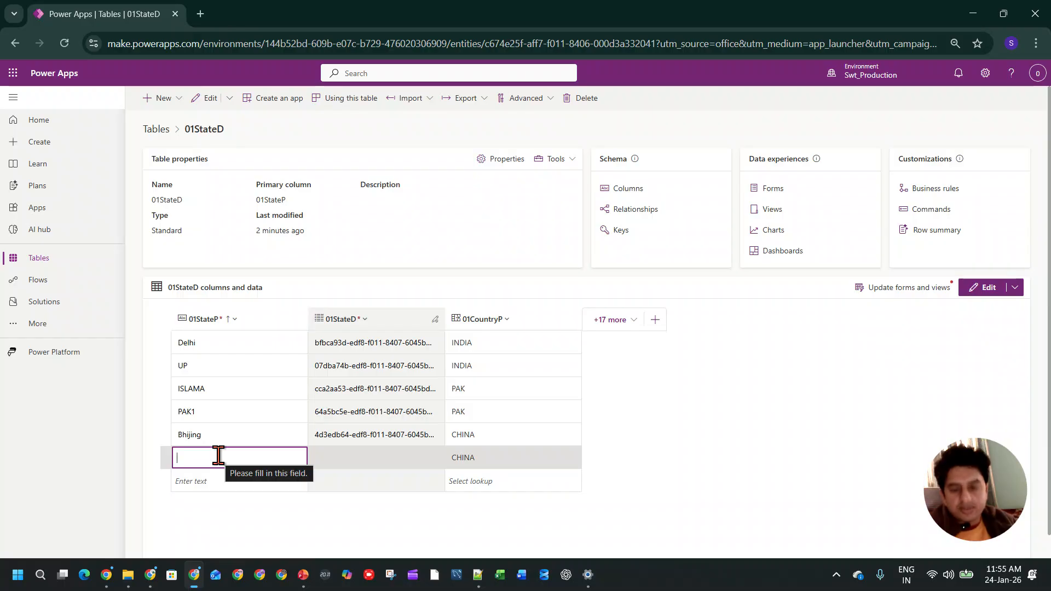
pyautogui.click(217, 457)
pyautogui.write('Ch3')
pyautogui.click(217, 456)
pyautogui.write('22')
# - Add a state row with USA as the country and TRUM as the state name
pyautogui.click(482, 482)
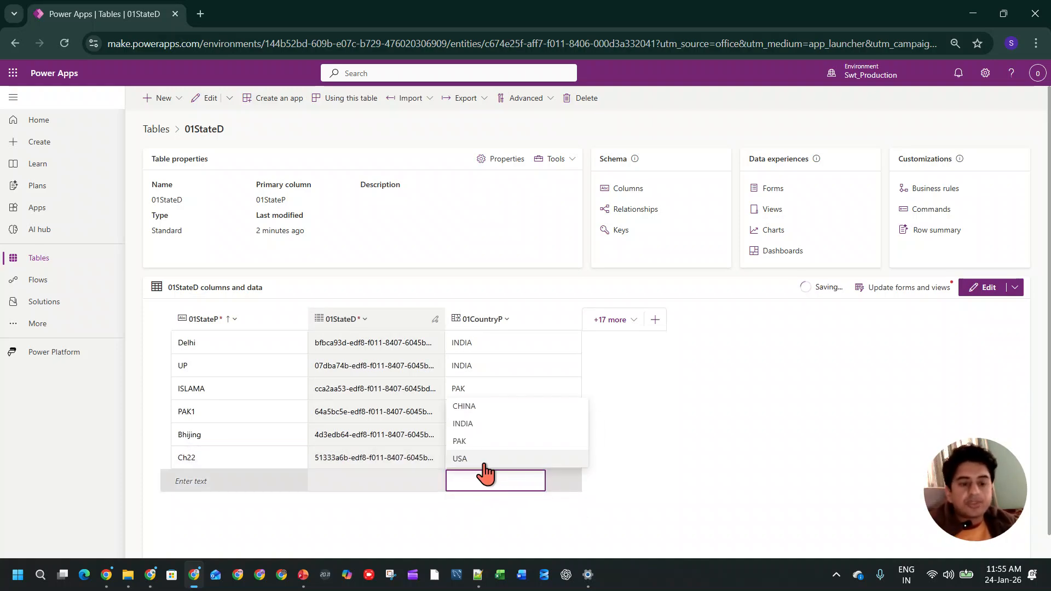
pyautogui.click(480, 457)
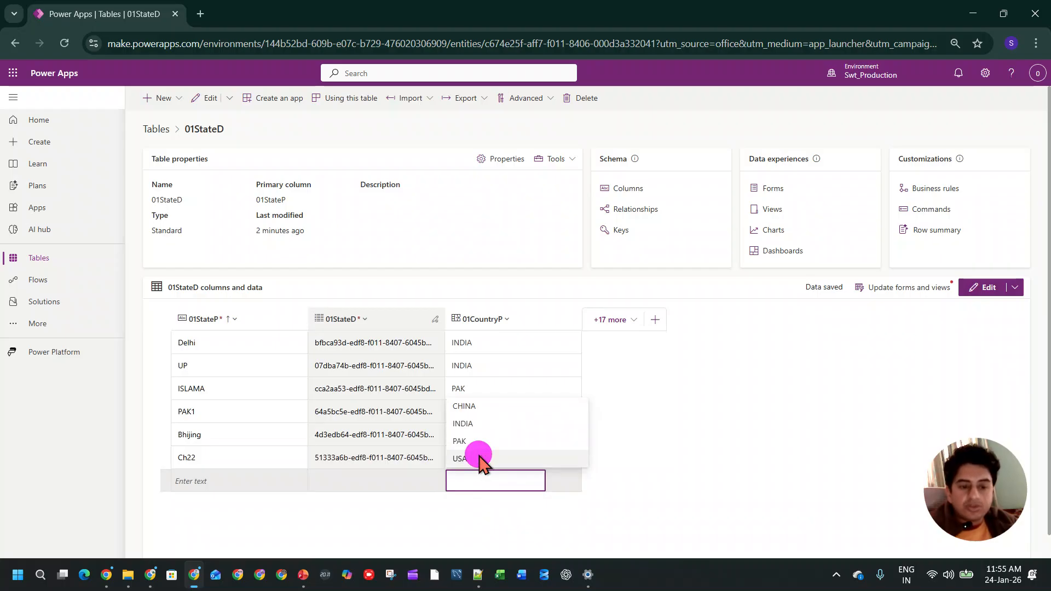
pyautogui.click(211, 481)
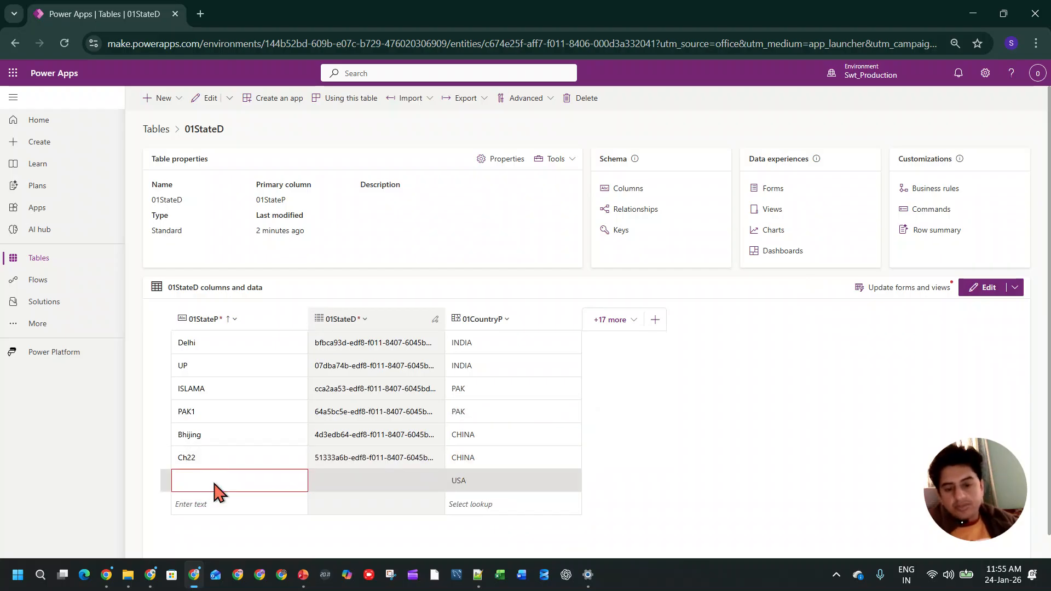
pyautogui.click(211, 479)
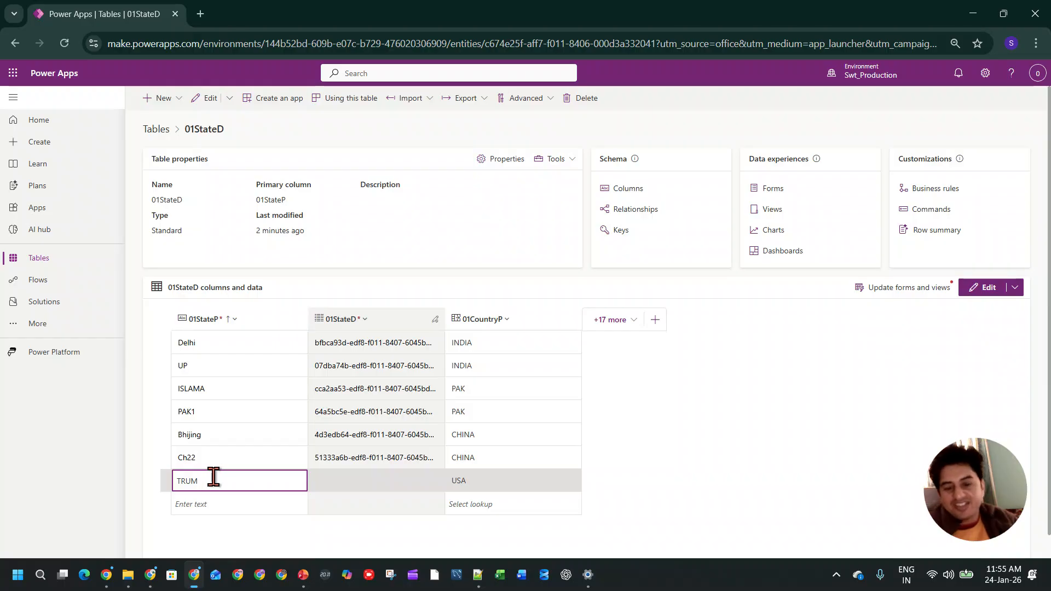
pyautogui.click(211, 502)
# - Rename the USA row's state to USTATe1
pyautogui.click(211, 481)
pyautogui.click(212, 481)
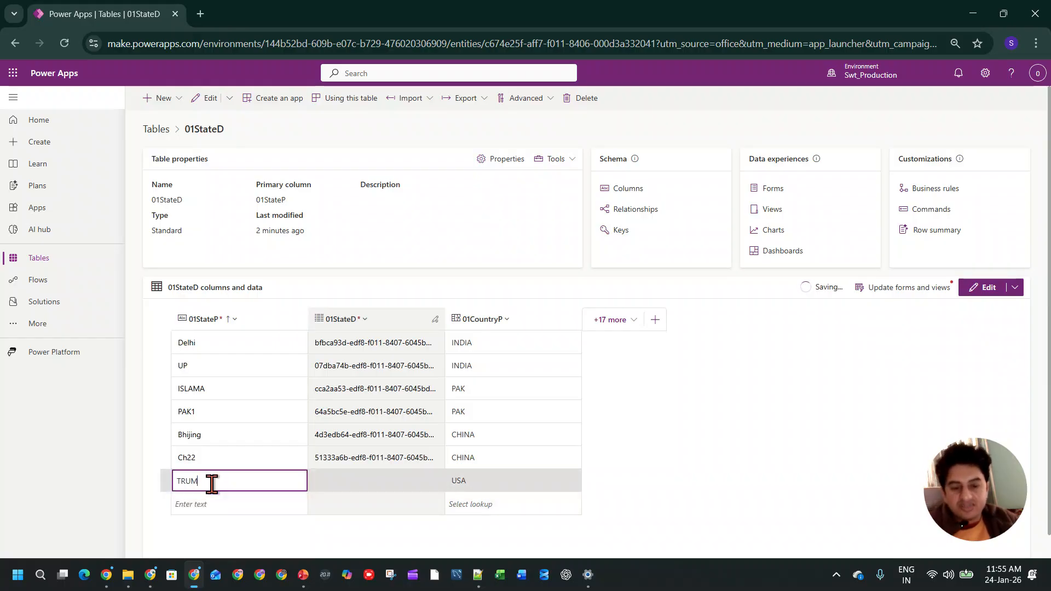
pyautogui.click(212, 482)
pyautogui.press('BackSpace')
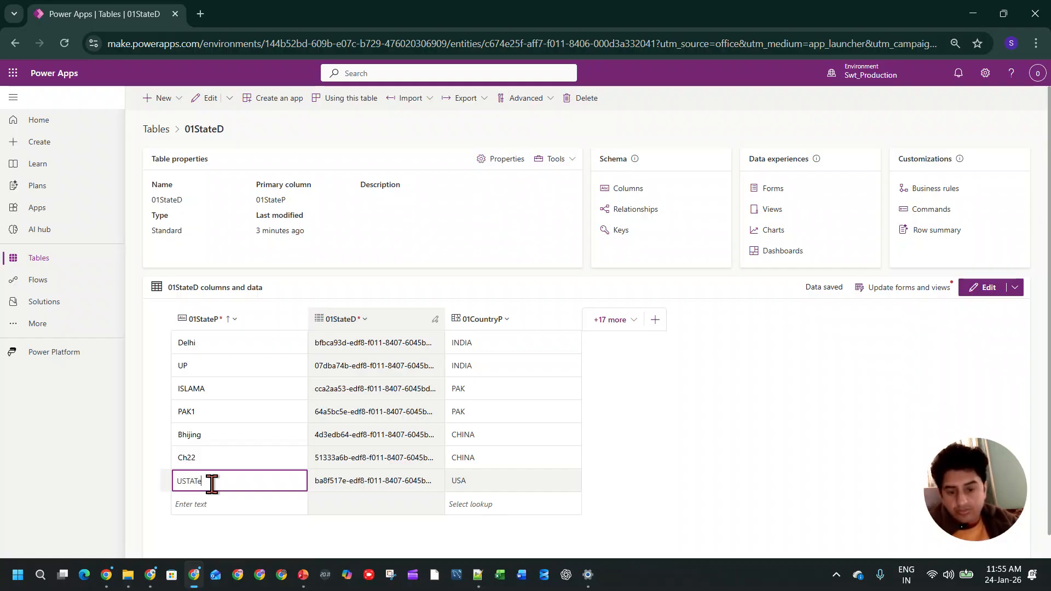
pyautogui.write('1')
pyautogui.click(215, 504)
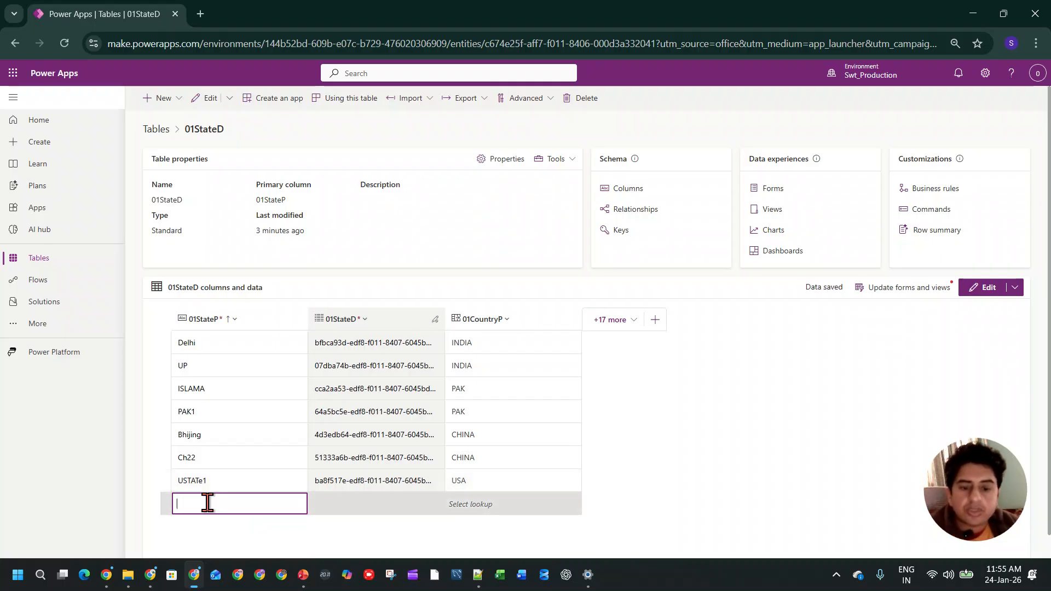
# - Rename the USTATe1 state row to Area 57 and add a second USA state row named Are 11
pyautogui.click(203, 481)
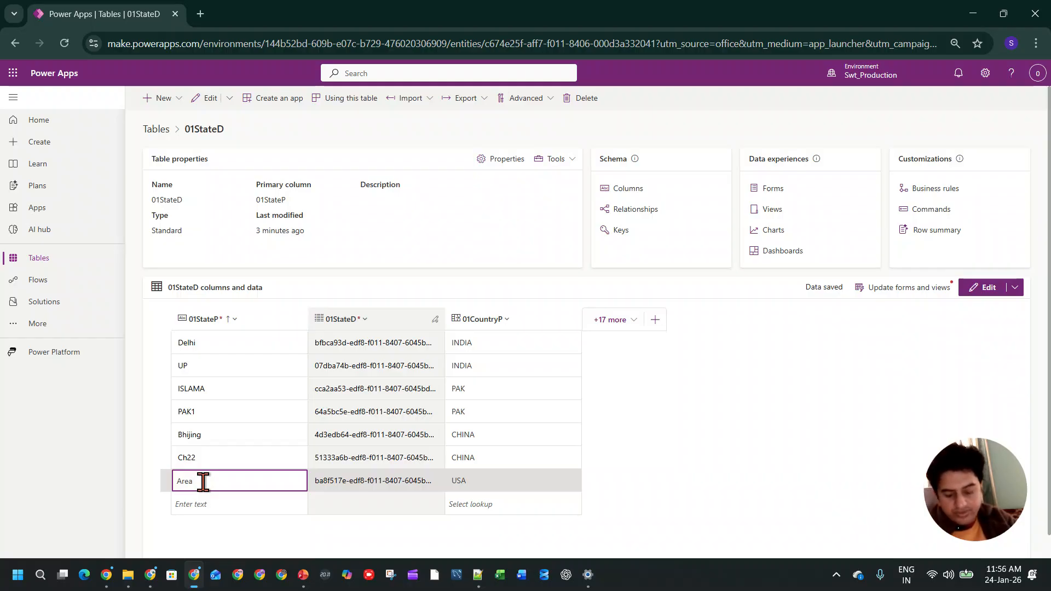
pyautogui.click(203, 497)
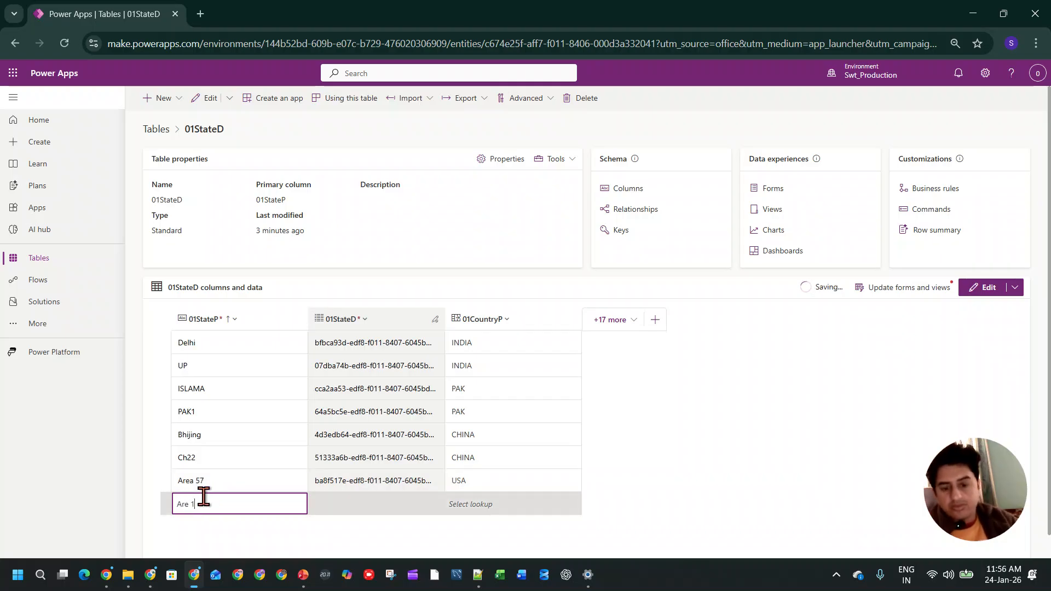
pyautogui.write('Are 11')
pyautogui.click(469, 506)
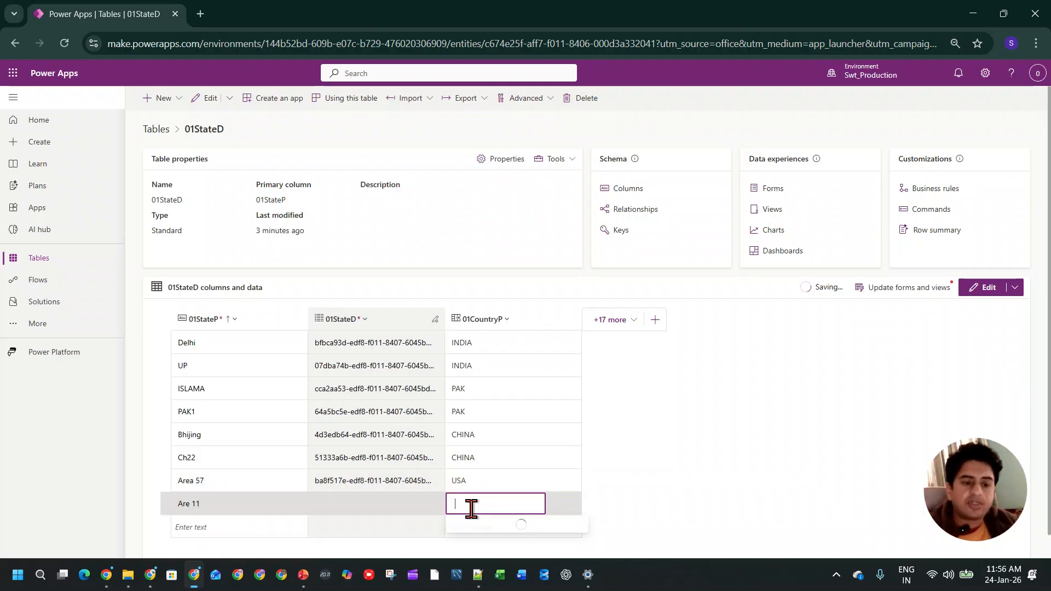
pyautogui.click(489, 481)
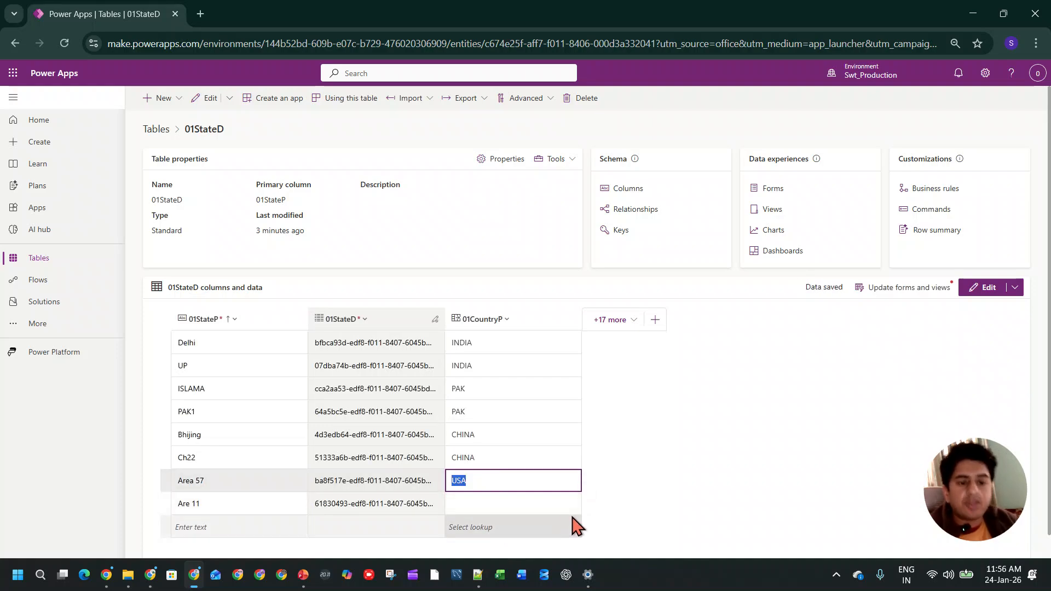
pyautogui.click(542, 506)
pyautogui.click(496, 480)
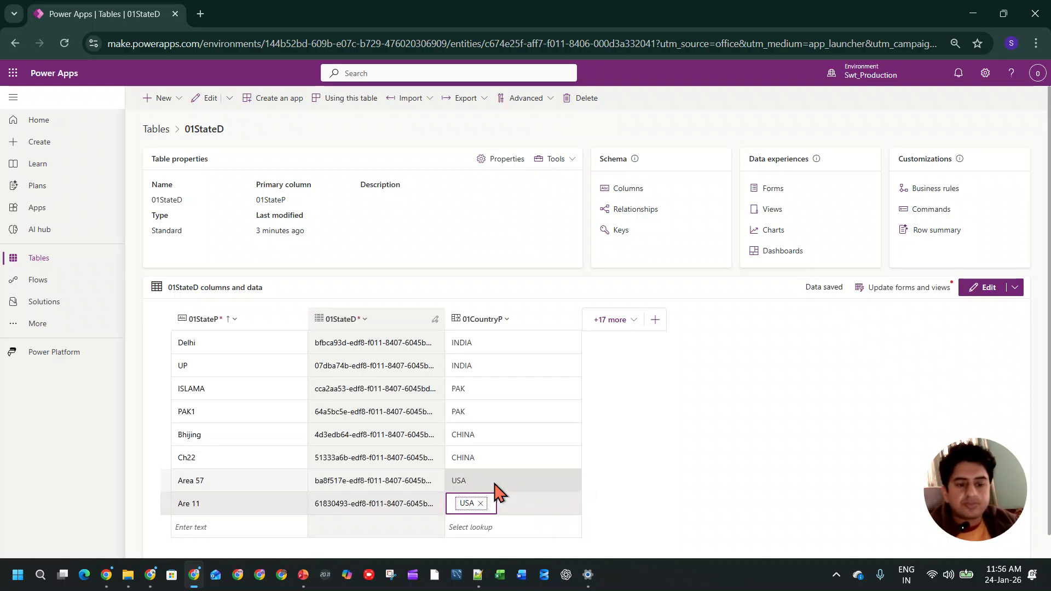
pyautogui.click(638, 495)
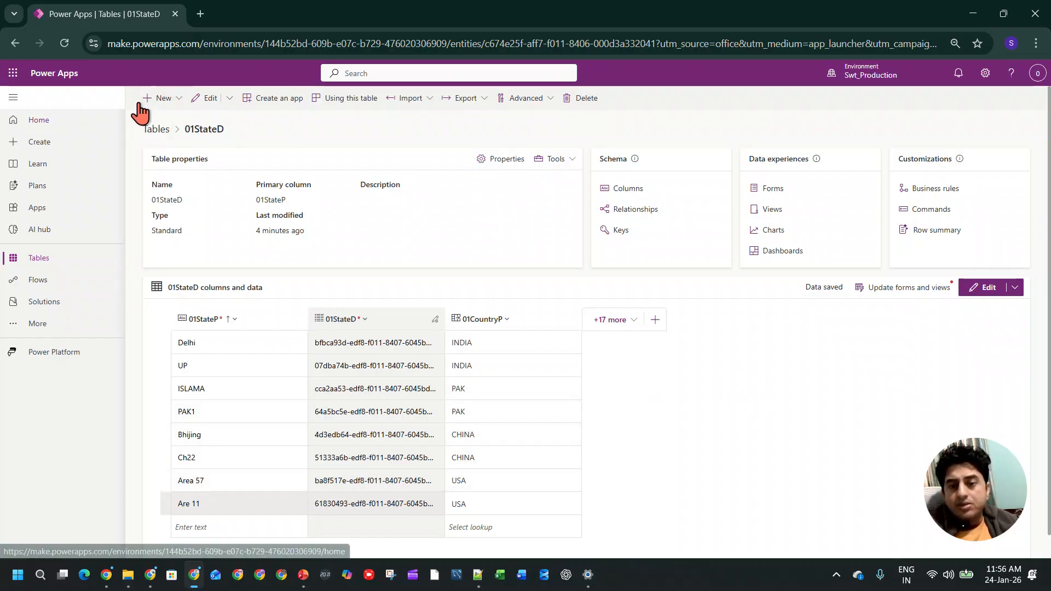
# - From the tables list, start a new table with advanced properties, set its display name to 01CityD, and copy that name
pyautogui.click(159, 98)
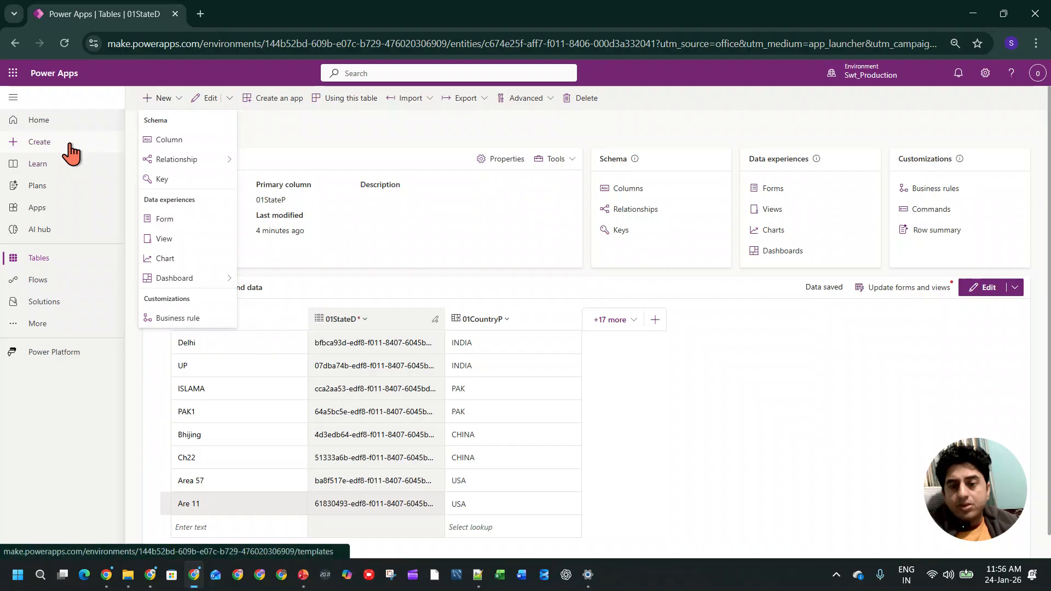
pyautogui.click(50, 258)
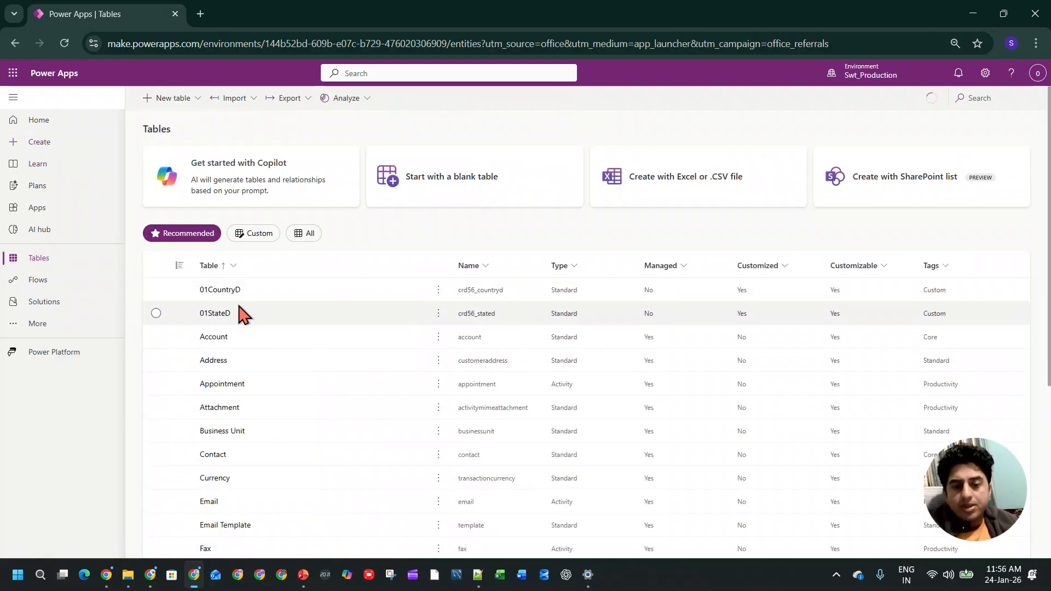
pyautogui.click(175, 99)
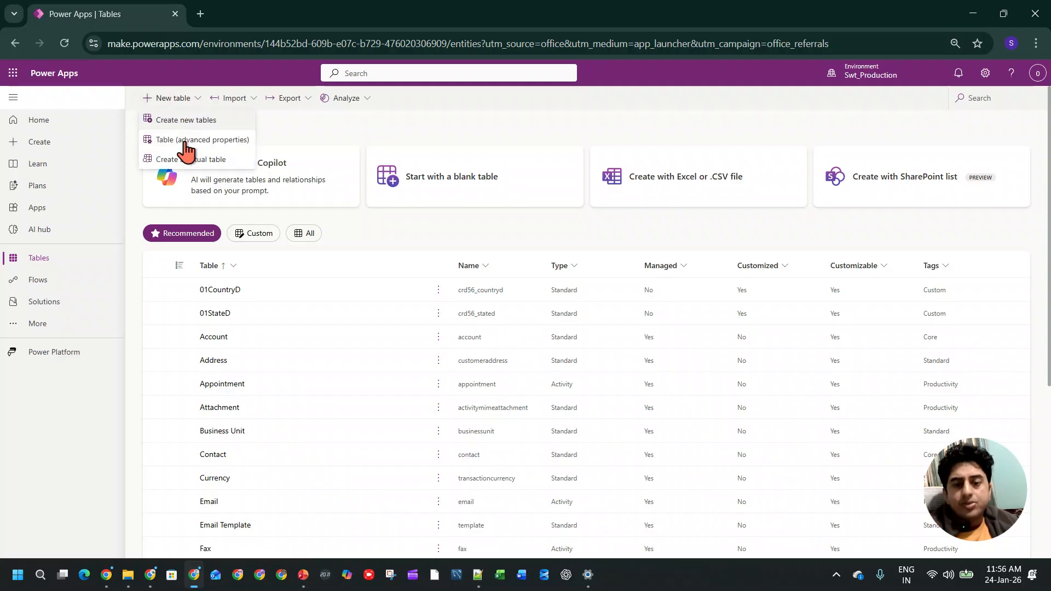
pyautogui.click(217, 140)
pyautogui.click(758, 169)
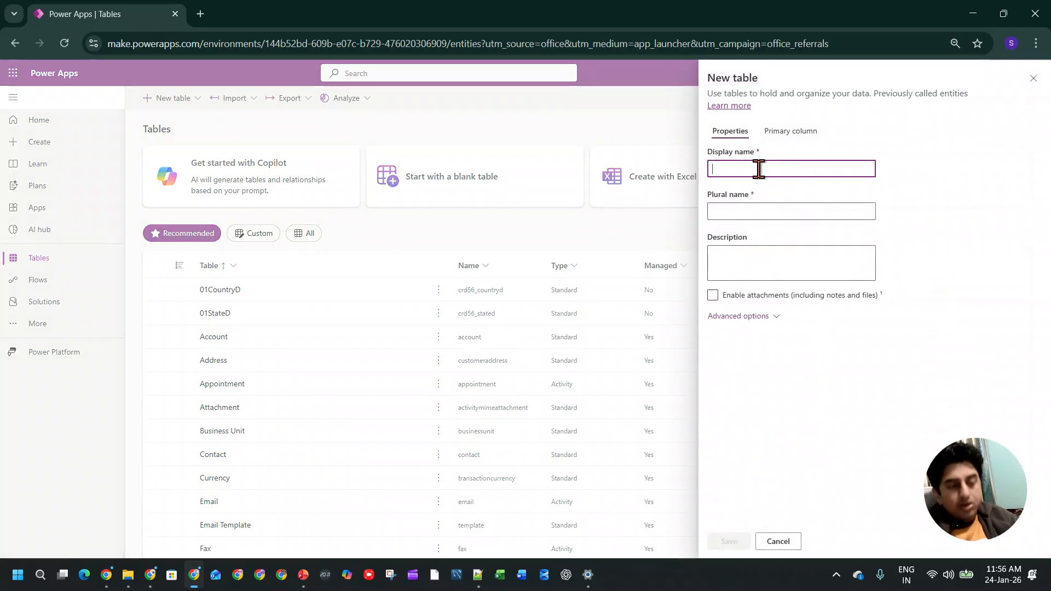
pyautogui.write('01')
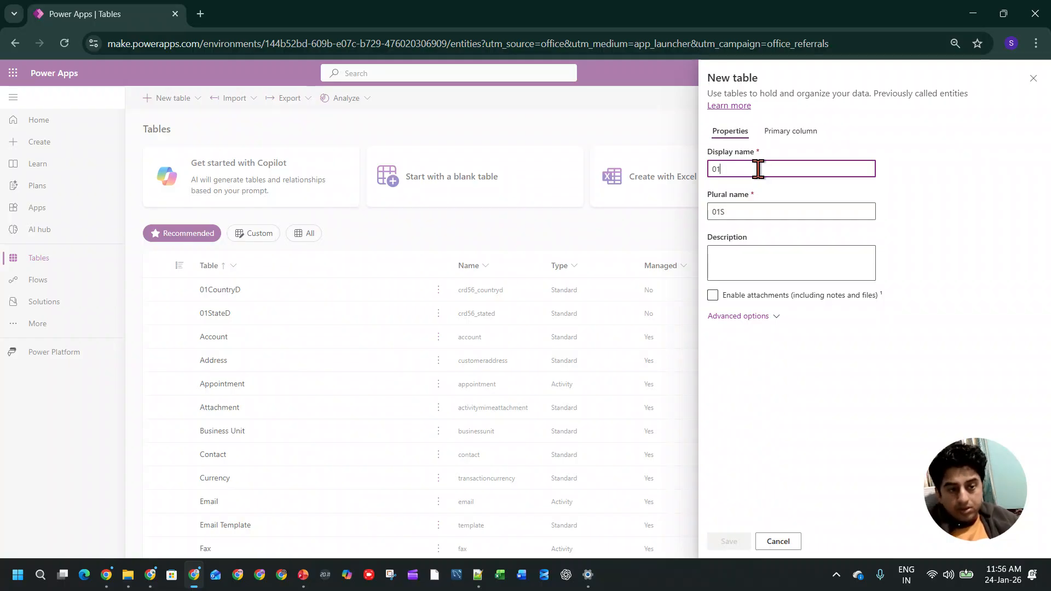
pyautogui.write('XC')
pyautogui.press('BackSpace')
pyautogui.write('CityD')
pyautogui.doubleClick(728, 169)
pyautogui.hotkey('ctrl', 'c')
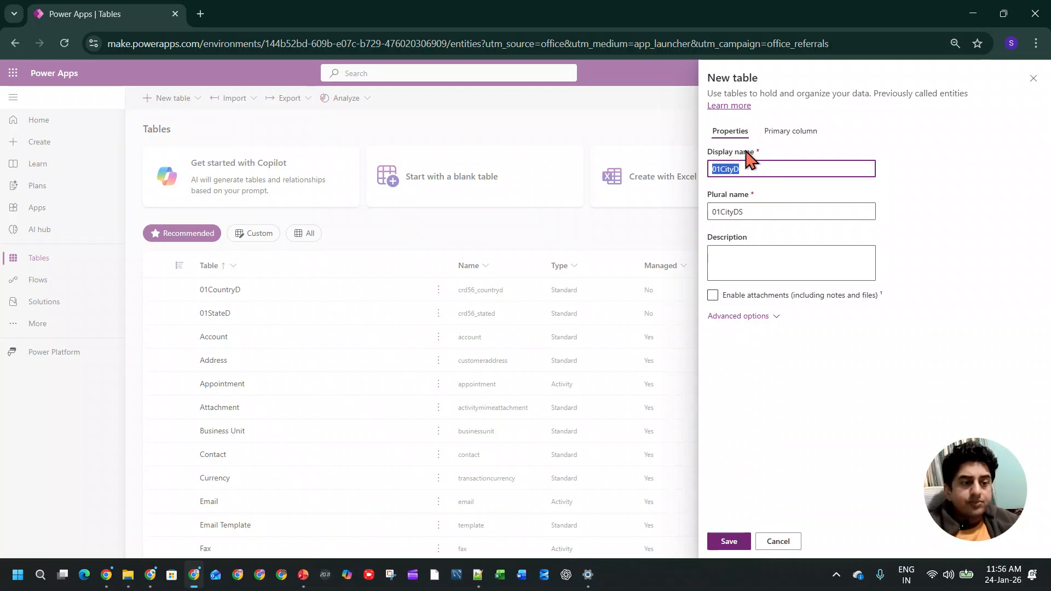
# - Set the new table's primary column display name to 01CityP and save the table
pyautogui.click(786, 133)
pyautogui.doubleClick(746, 169)
pyautogui.hotkey('ctrl', 'v')
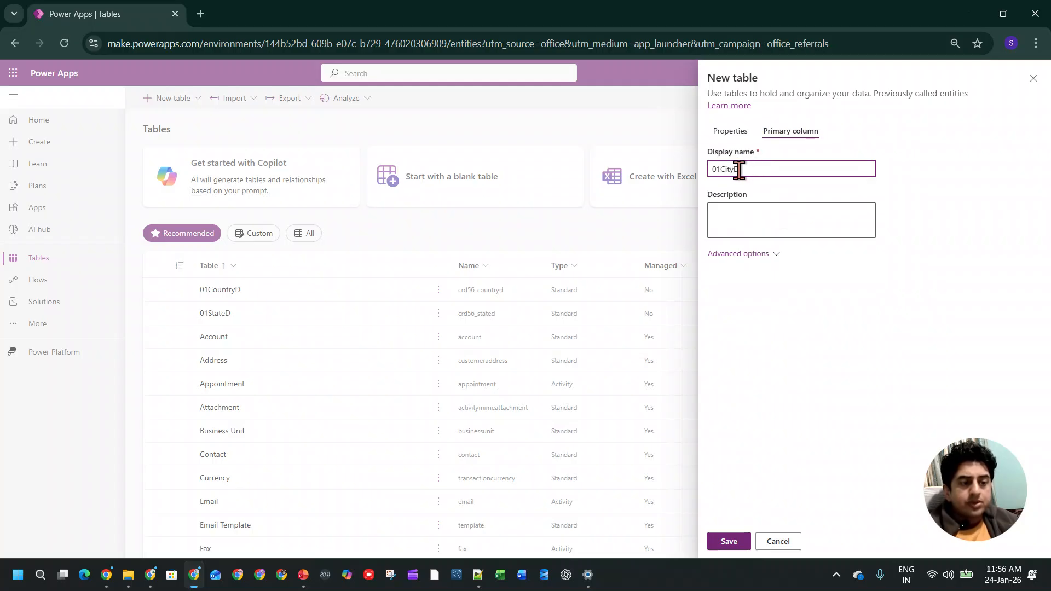
pyautogui.press('BackSpace')
pyautogui.write('P')
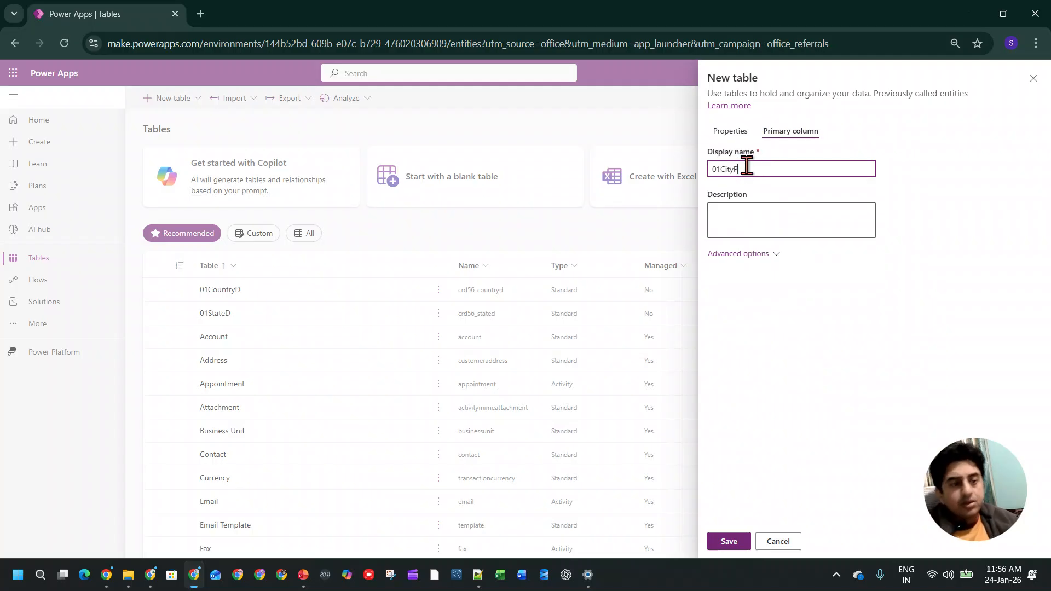
pyautogui.click(731, 543)
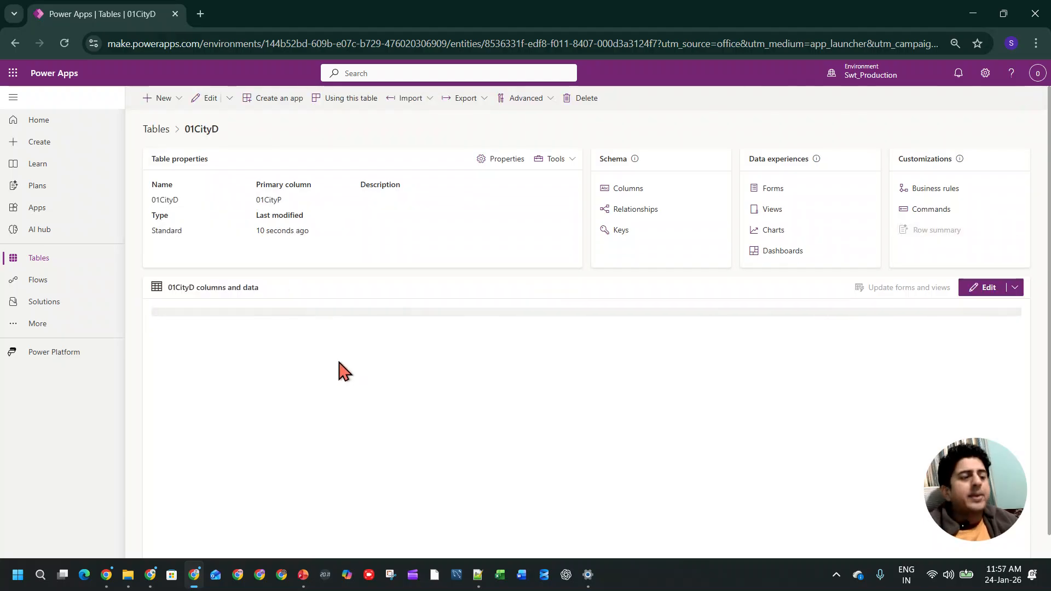
# - Show the existing 01CityD identifier column in the city table's data grid
pyautogui.click(335, 320)
pyautogui.click(441, 316)
pyautogui.click(470, 322)
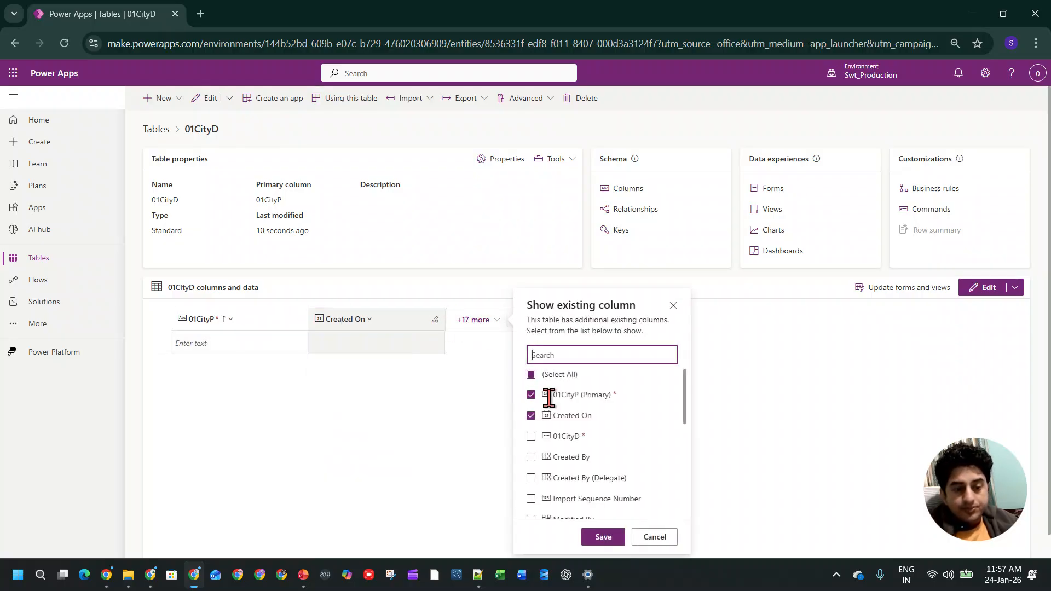
pyautogui.scroll(-3, 574, 468)
pyautogui.scroll(3, 574, 465)
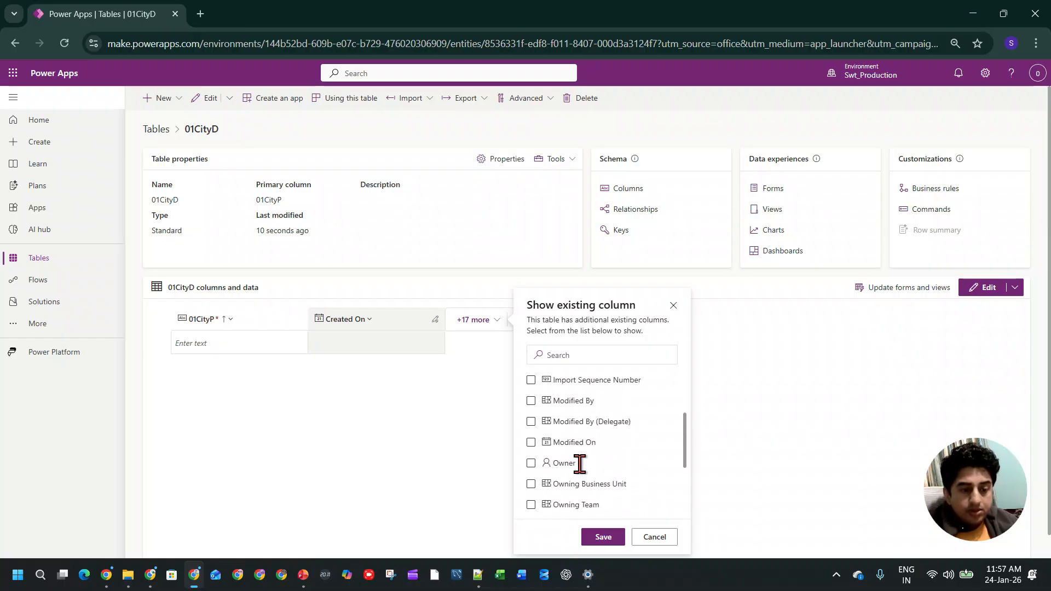
pyautogui.click(603, 537)
# - Add a first city row with PC11 as the 01CityP value
pyautogui.click(225, 347)
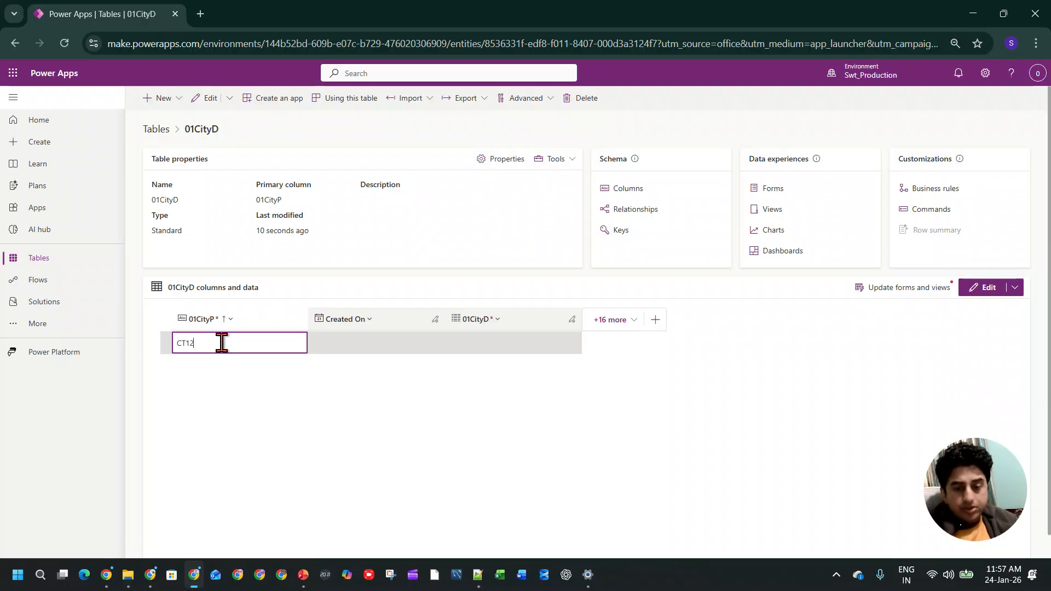
pyautogui.doubleClick(221, 343)
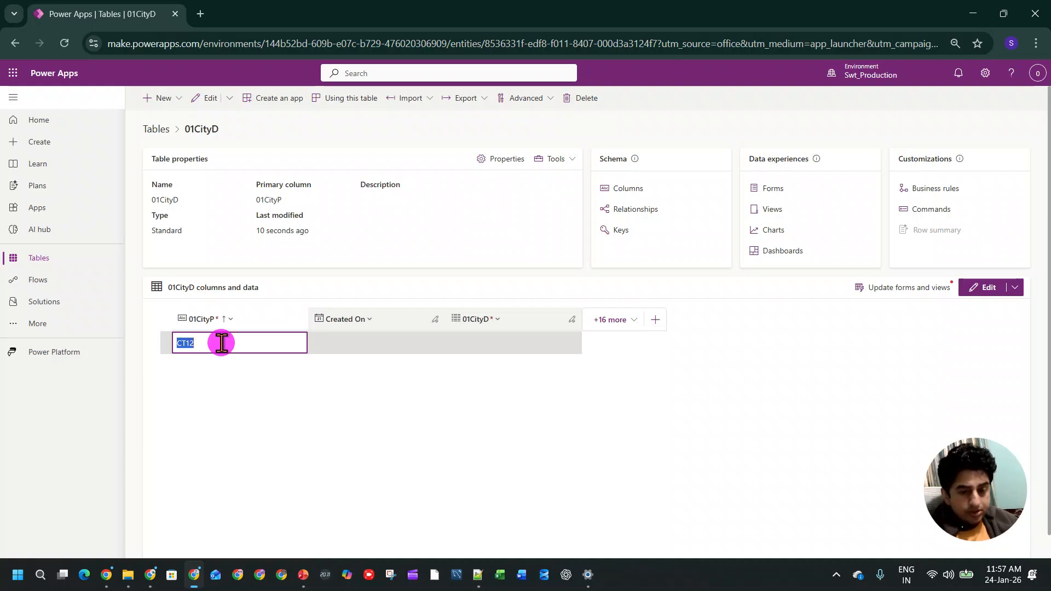
pyautogui.click(222, 343)
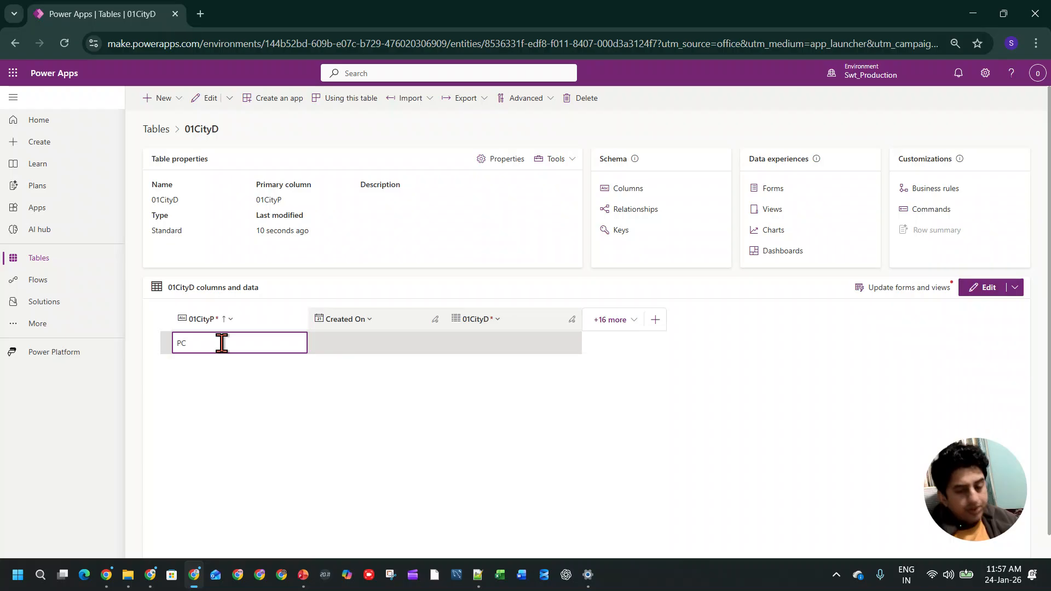
pyautogui.doubleClick(222, 342)
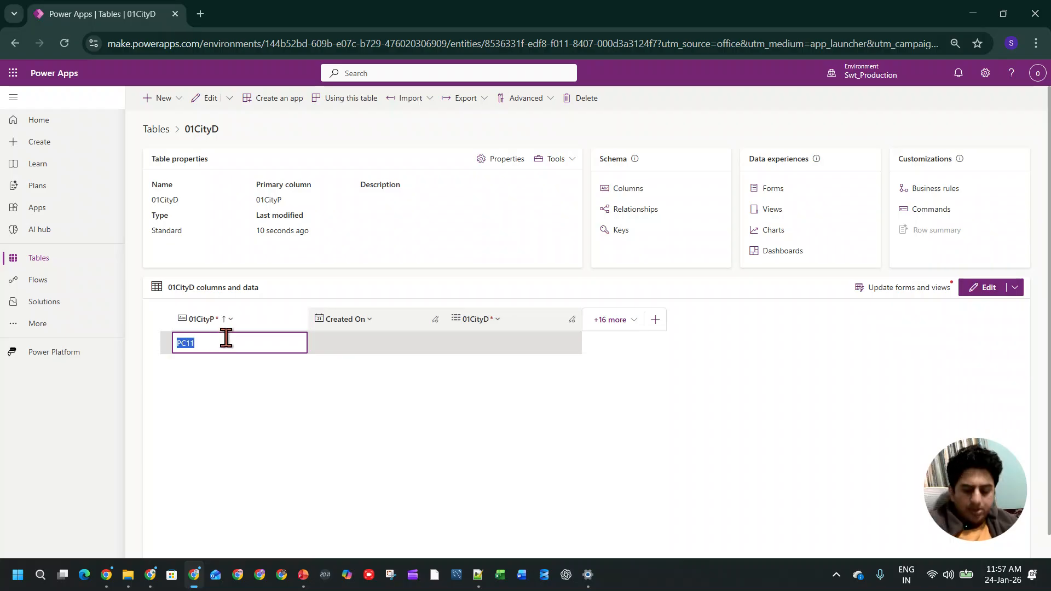
pyautogui.click(499, 345)
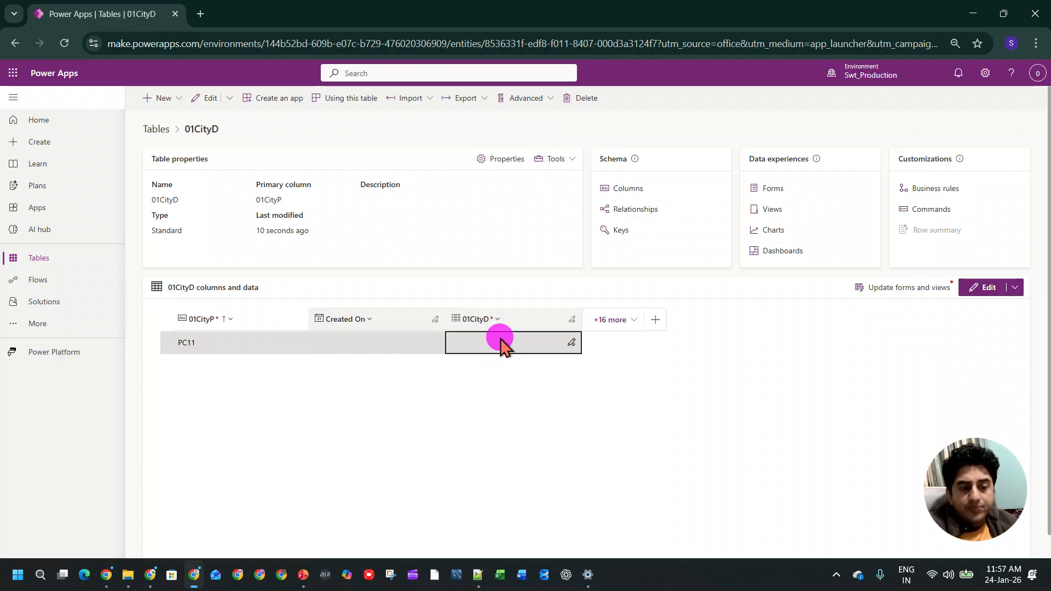
pyautogui.click(622, 328)
pyautogui.click(544, 345)
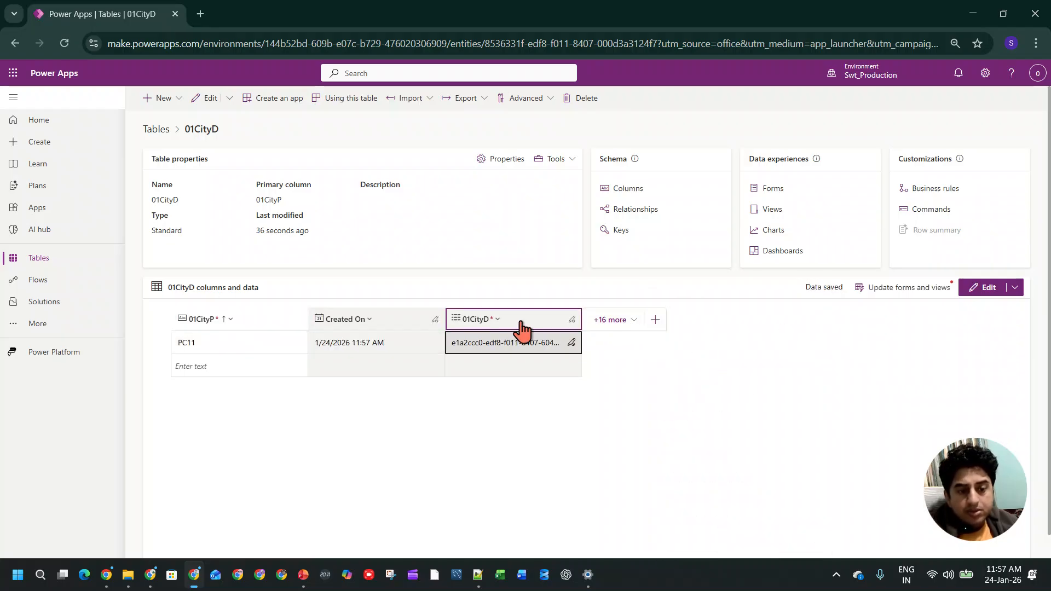
# - Start a new column in the city table with the display name 01StateP
pyautogui.click(655, 319)
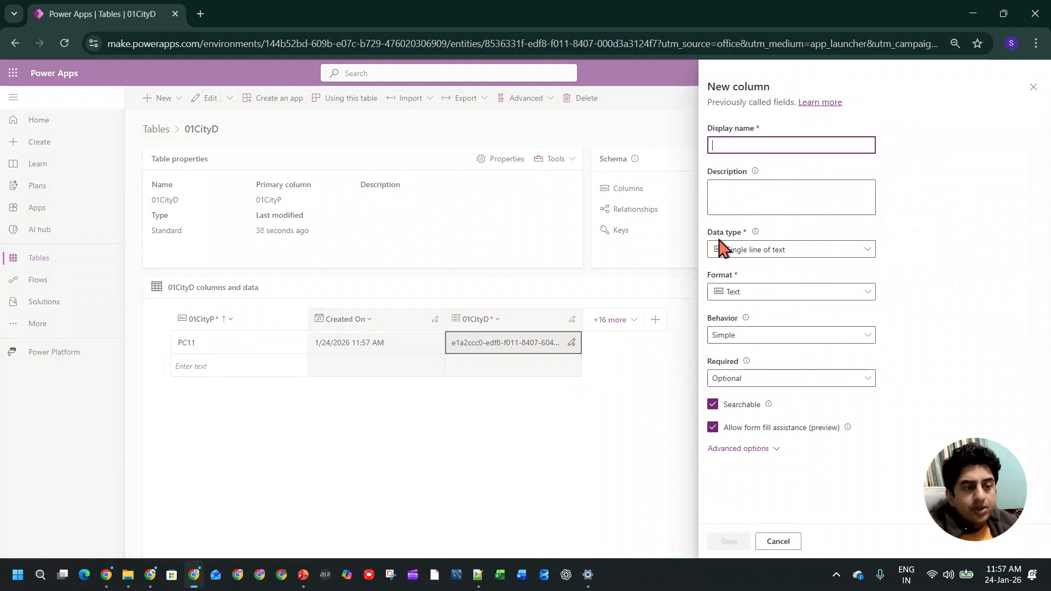
pyautogui.click(743, 145)
pyautogui.click(793, 171)
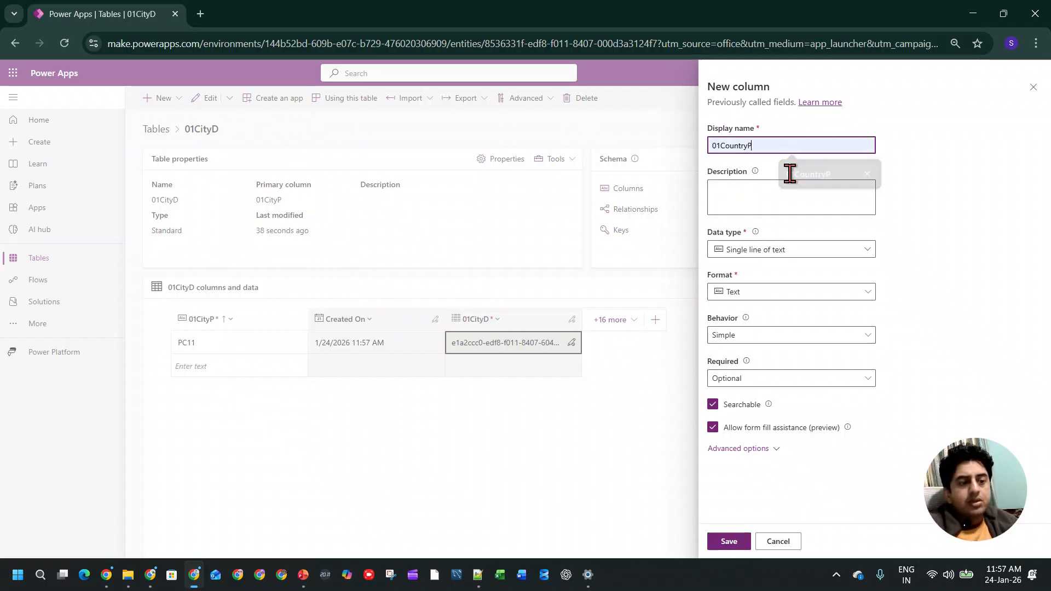
pyautogui.click(749, 145)
pyautogui.press('BackSpace')
pyautogui.press('BackSpace')
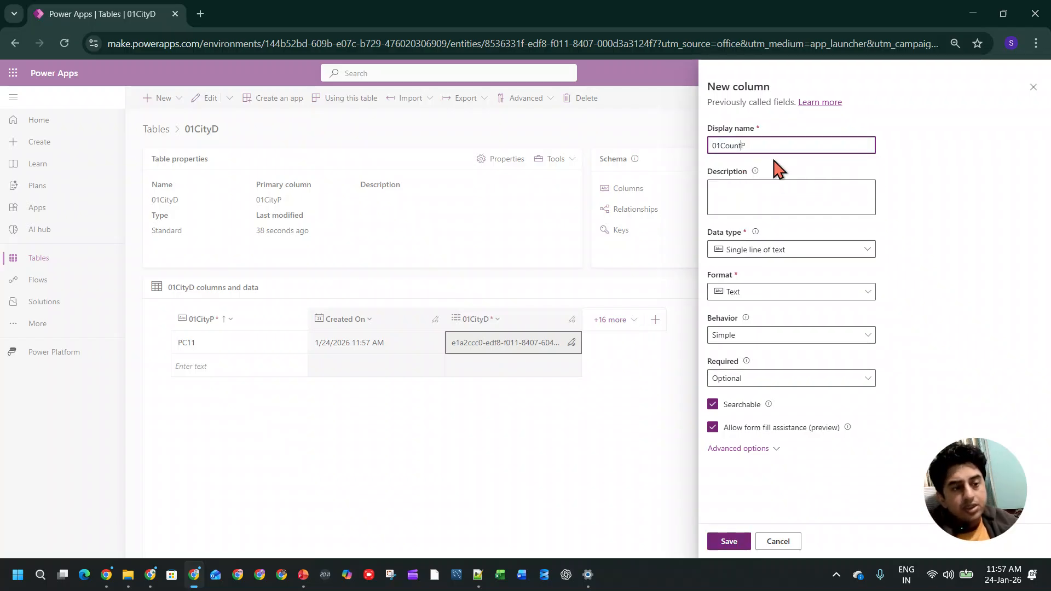
pyautogui.write('State')
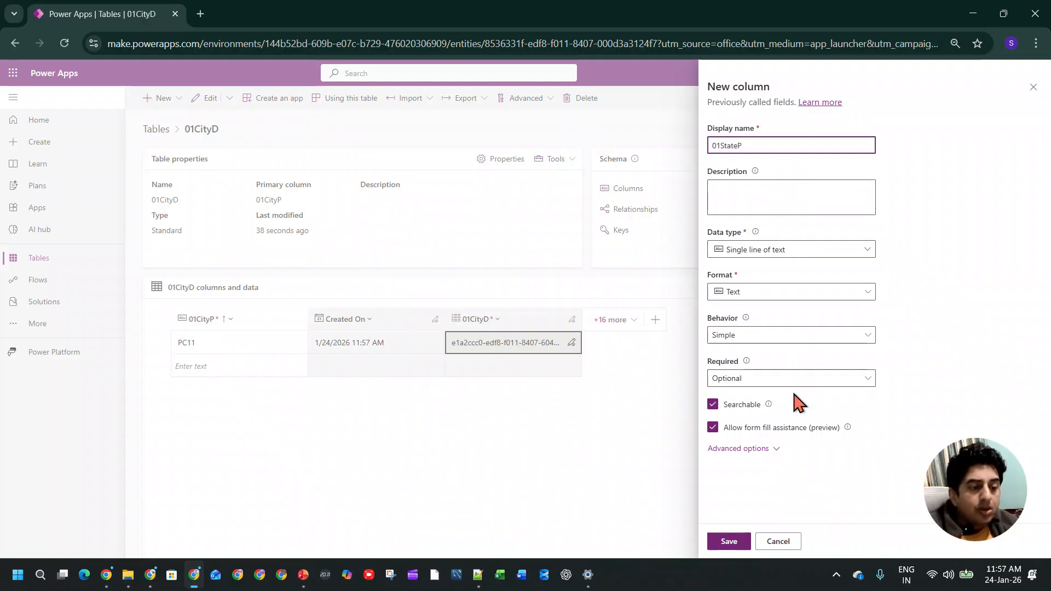
# - Set the new column's data type to Lookup with 01StateD as the related table, and save it
pyautogui.click(805, 250)
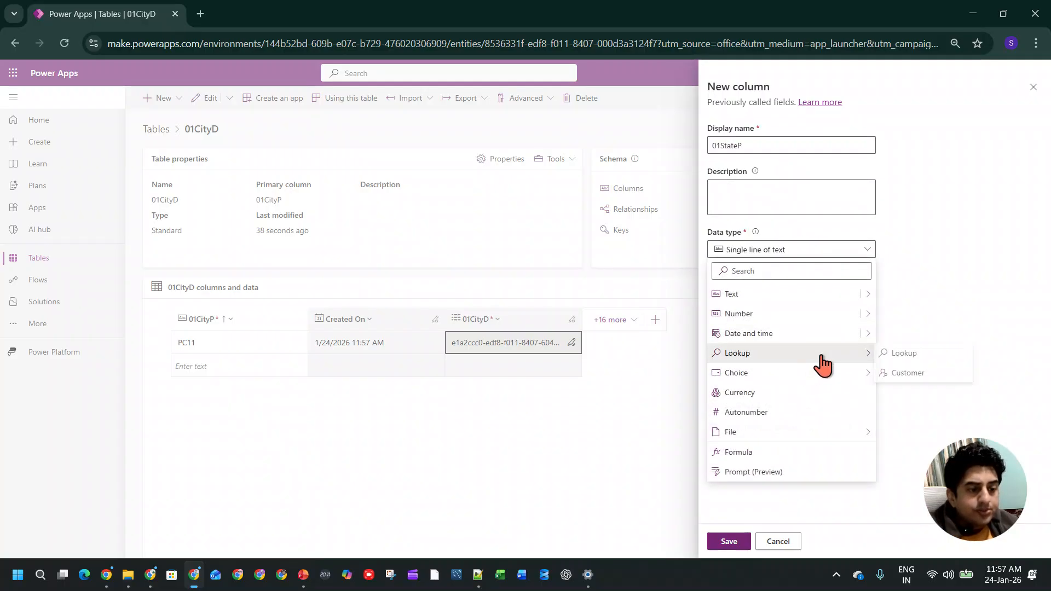
pyautogui.click(892, 355)
pyautogui.click(837, 380)
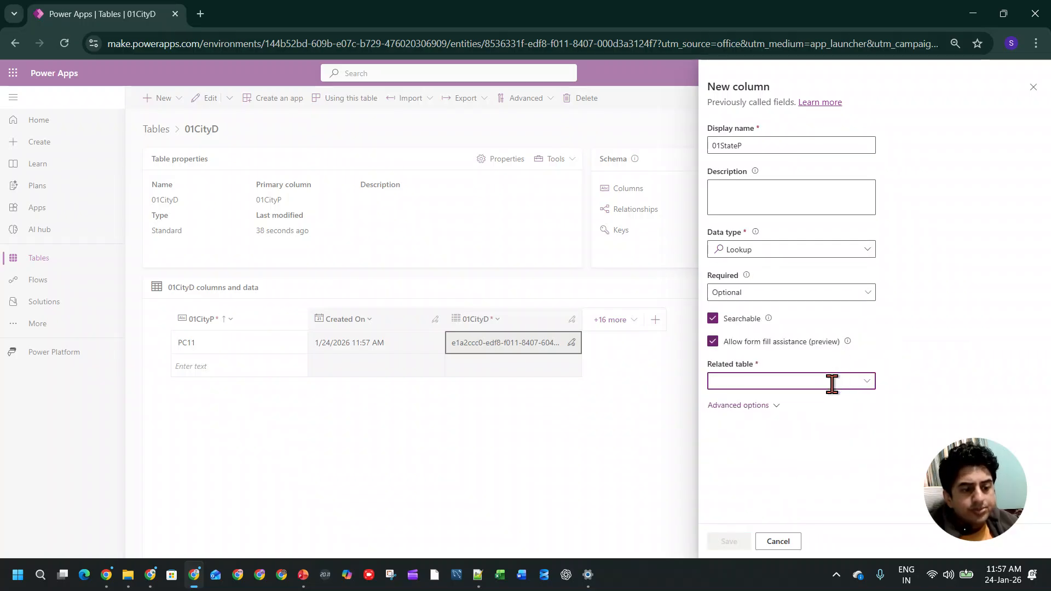
pyautogui.write('02')
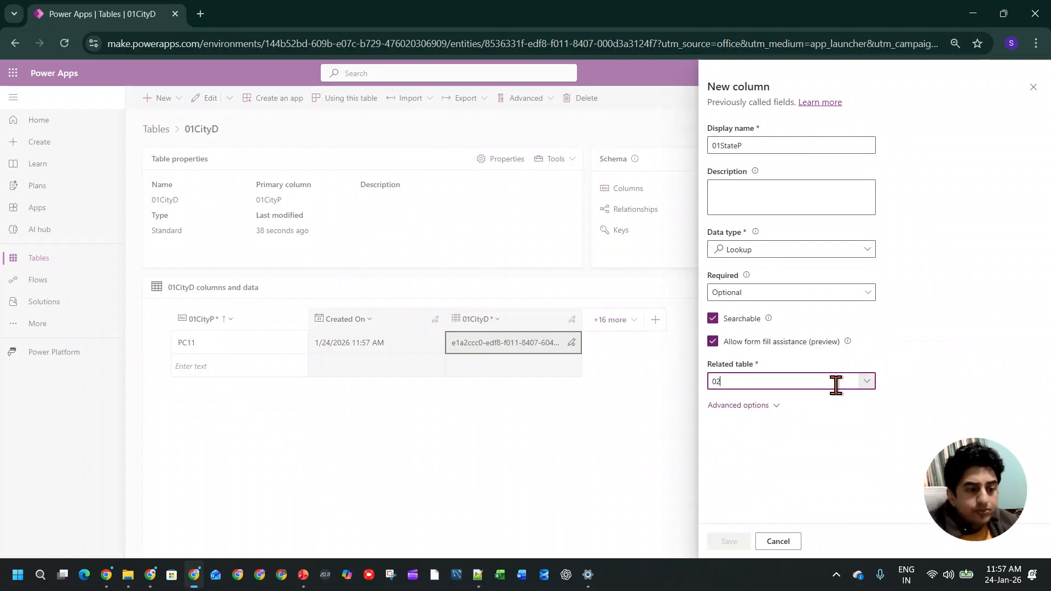
pyautogui.click(859, 380)
pyautogui.click(822, 382)
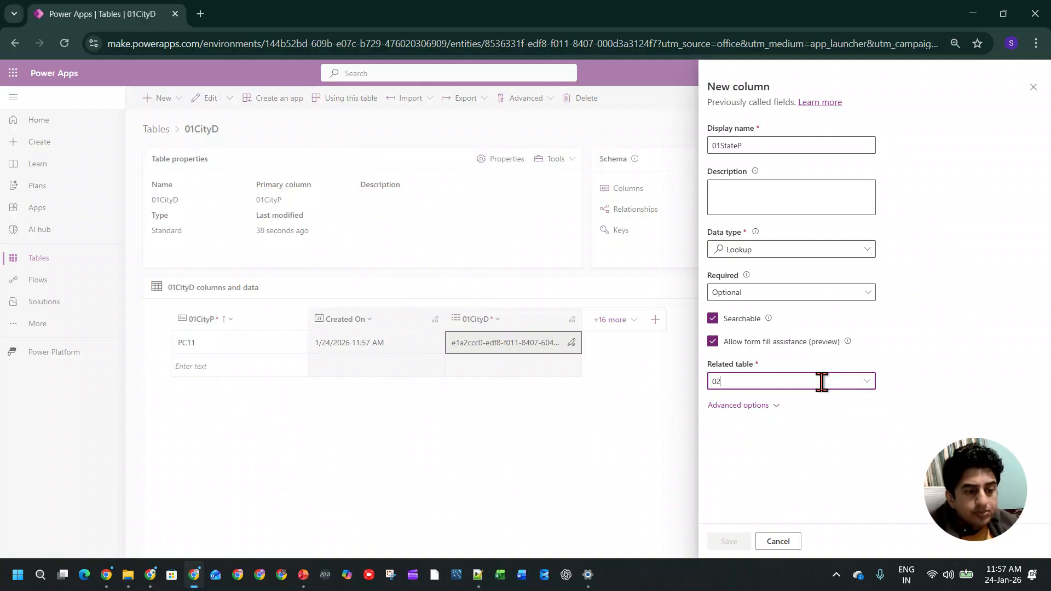
pyautogui.press('BackSpace')
pyautogui.press('BackSpace')
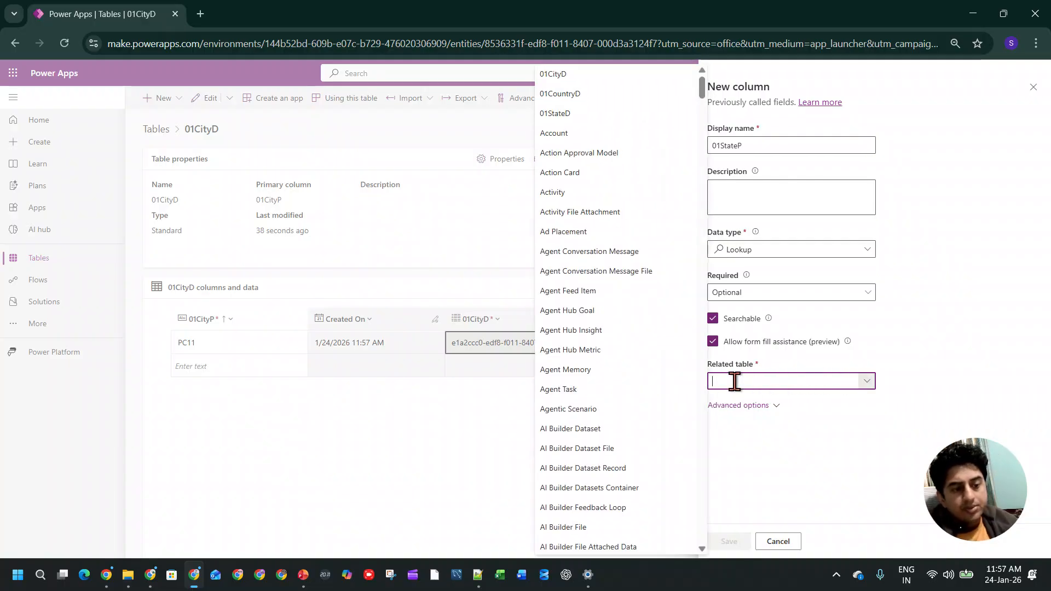
pyautogui.write('0')
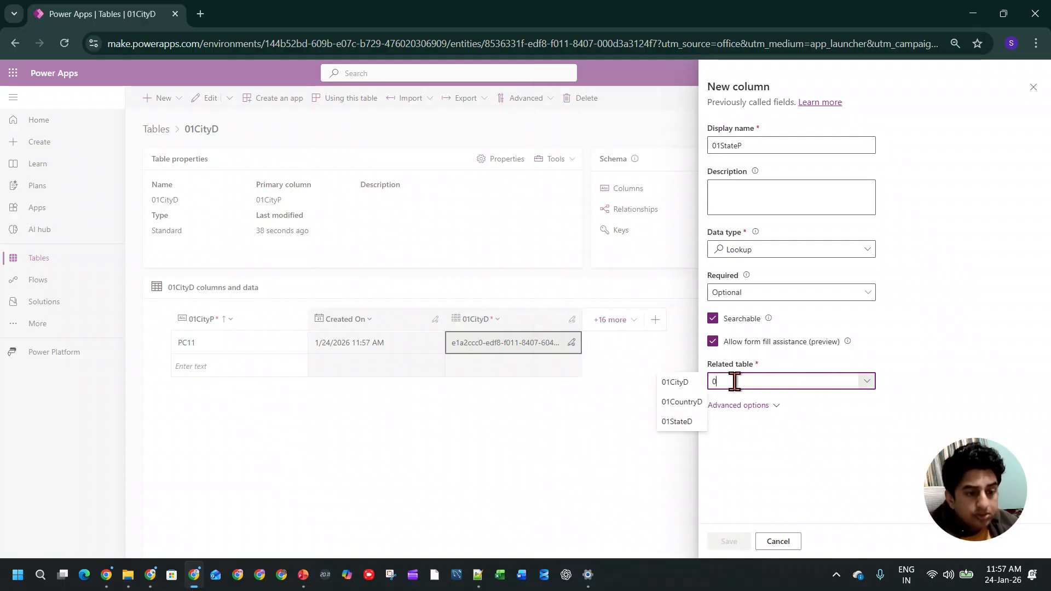
pyautogui.click(685, 425)
pyautogui.click(729, 542)
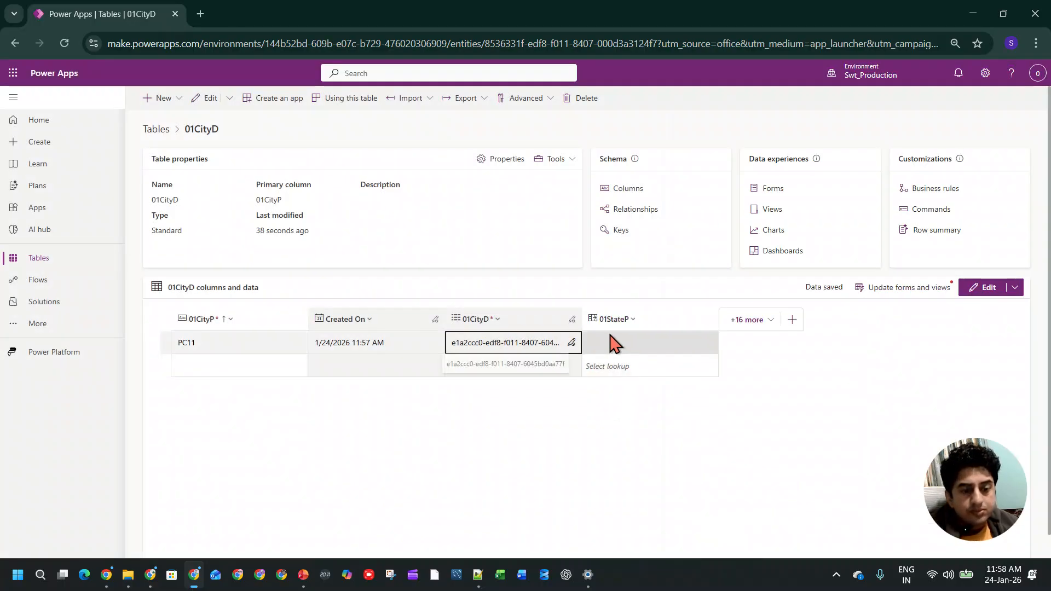
# - Set the PC11 row's 01StateP lookup to ISLAMA, and add a city row PC12 linked to PAK1
pyautogui.click(629, 344)
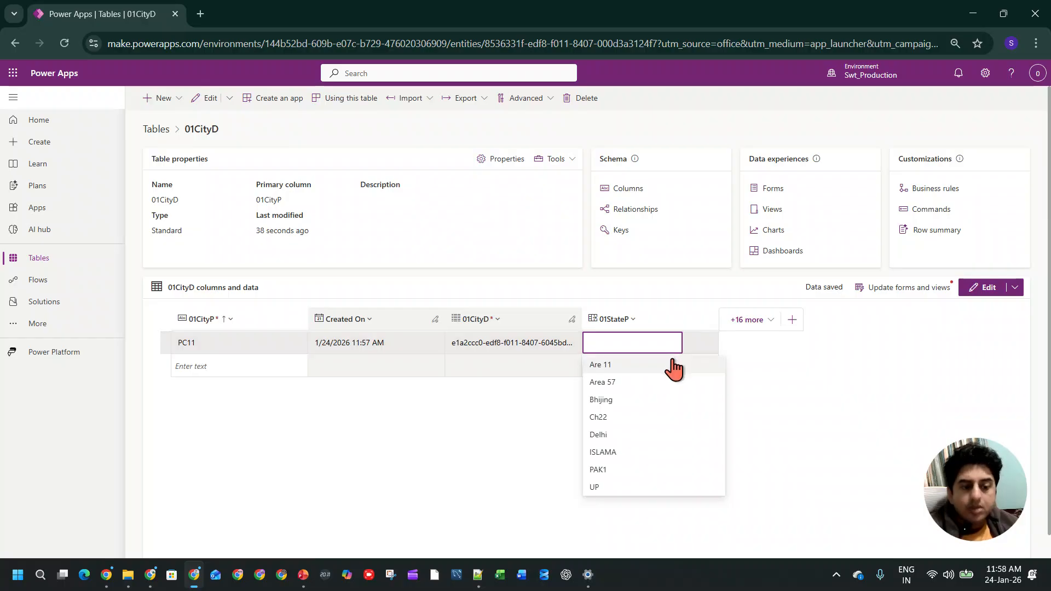
pyautogui.click(632, 454)
pyautogui.click(632, 365)
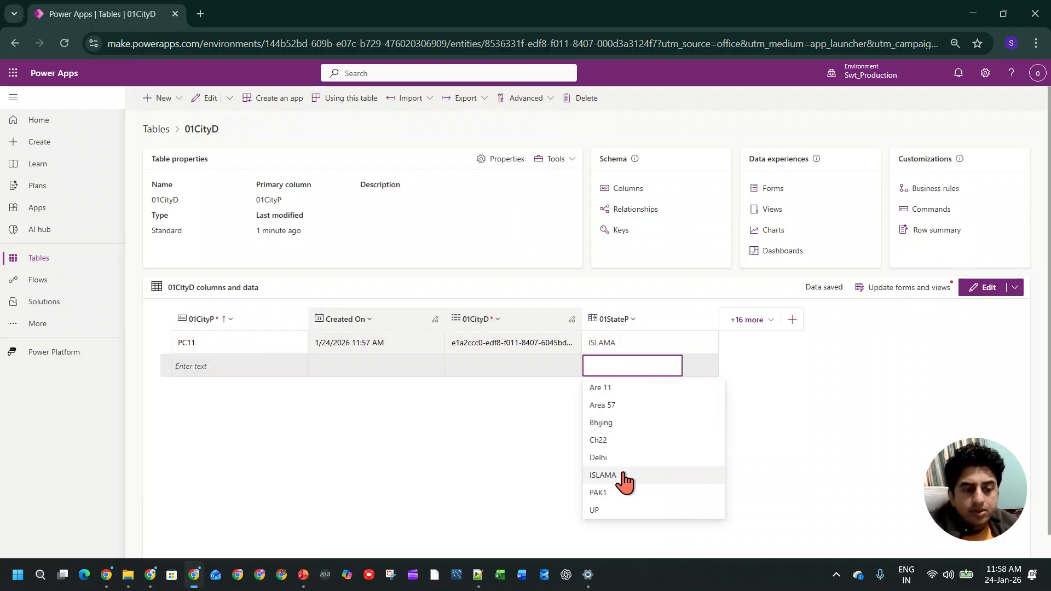
pyautogui.click(613, 493)
pyautogui.click(202, 366)
pyautogui.click(204, 366)
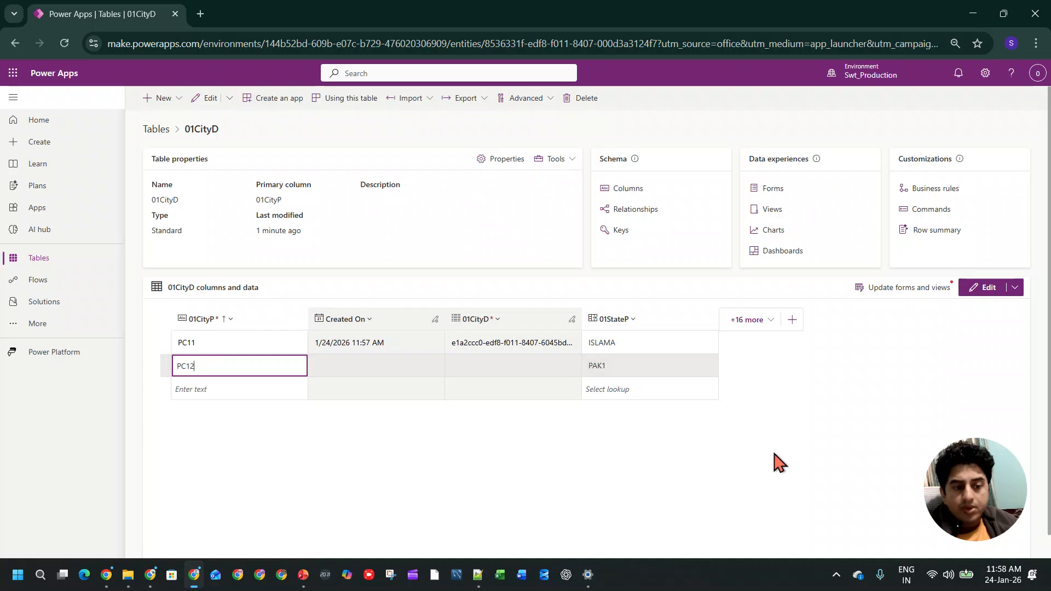
# - Add a third city row with 01StateP set to Delhi and 01CityP set to DL6C
pyautogui.click(659, 395)
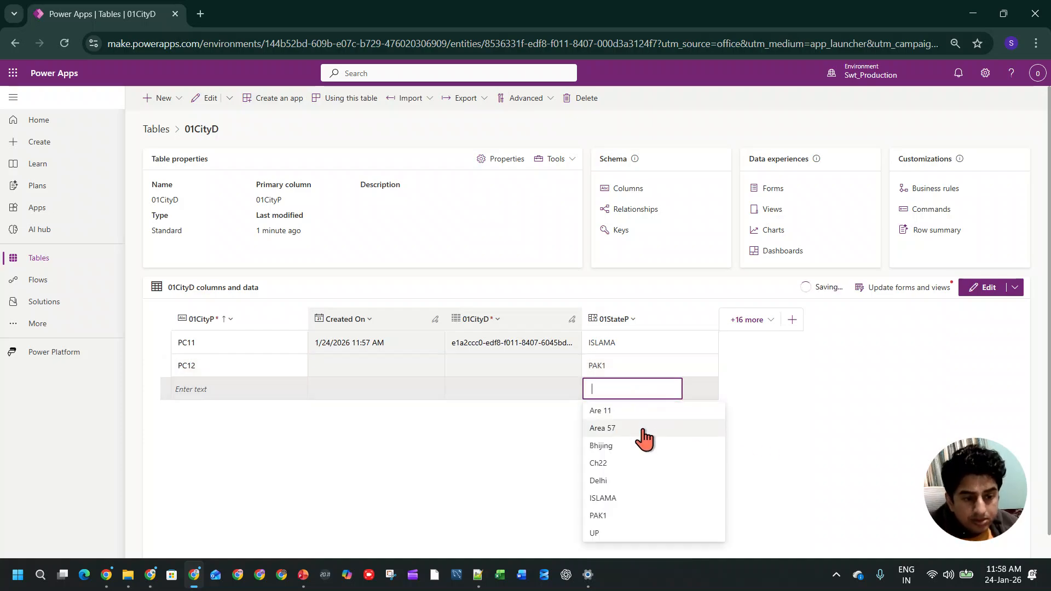
pyautogui.click(606, 388)
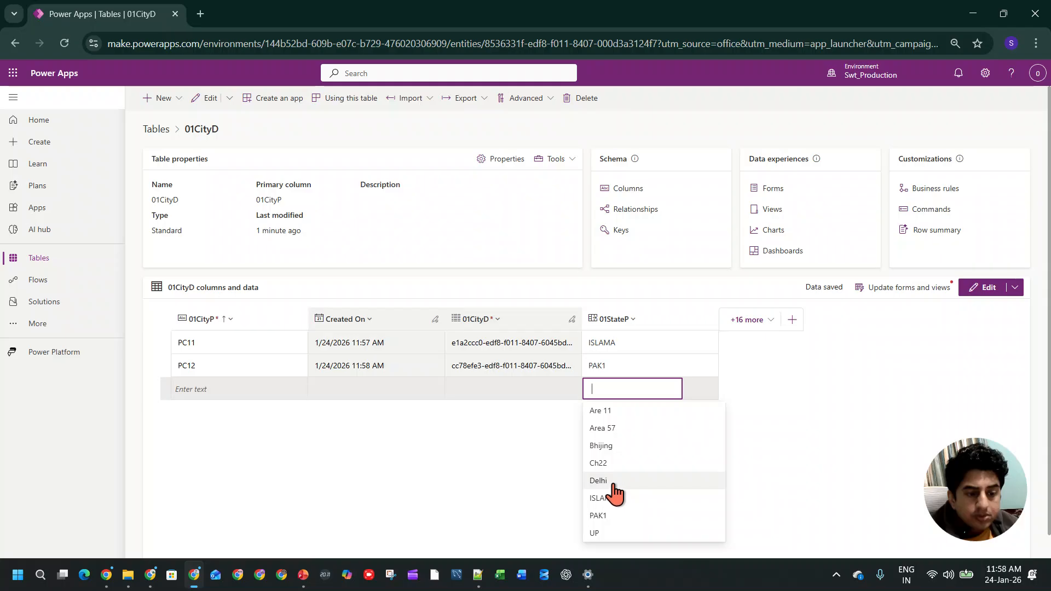
pyautogui.click(612, 482)
pyautogui.click(231, 388)
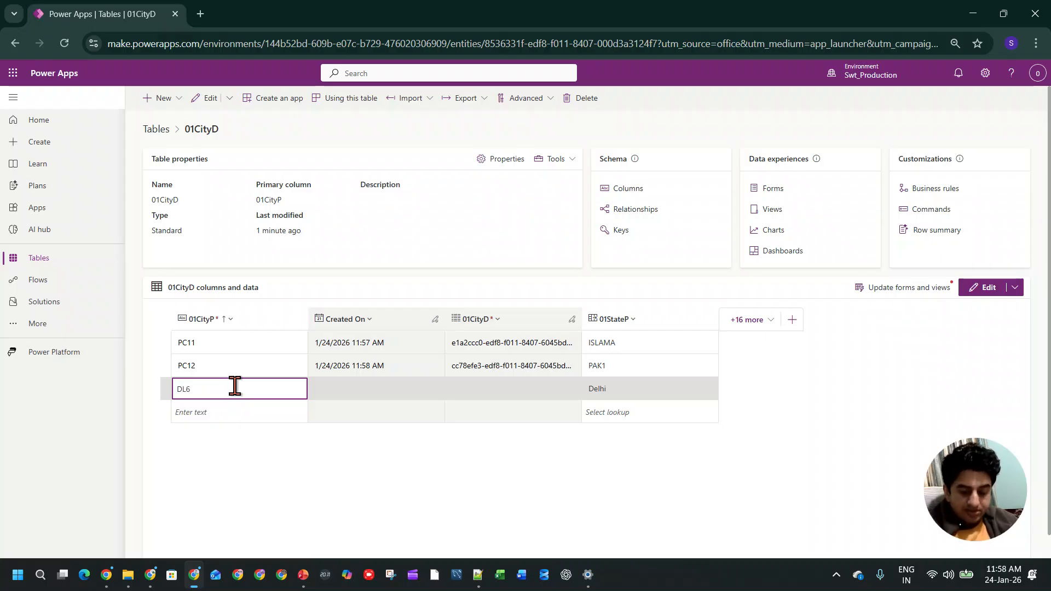
pyautogui.doubleClick(235, 387)
# - Add a fourth city row with 01StateP set to UP and 01CityP set to UP14
pyautogui.click(664, 415)
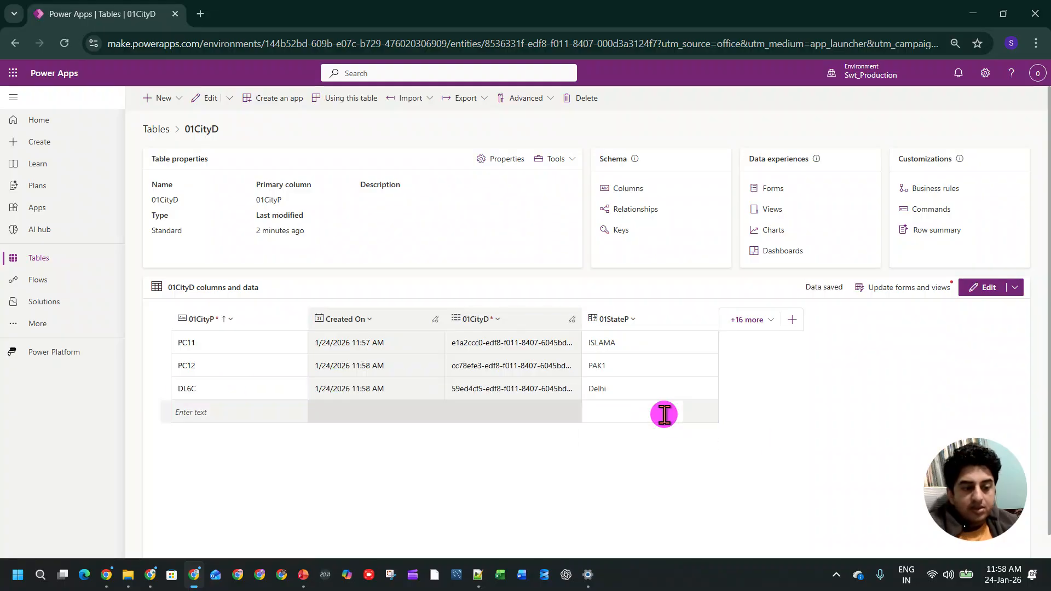
pyautogui.click(636, 388)
pyautogui.click(257, 414)
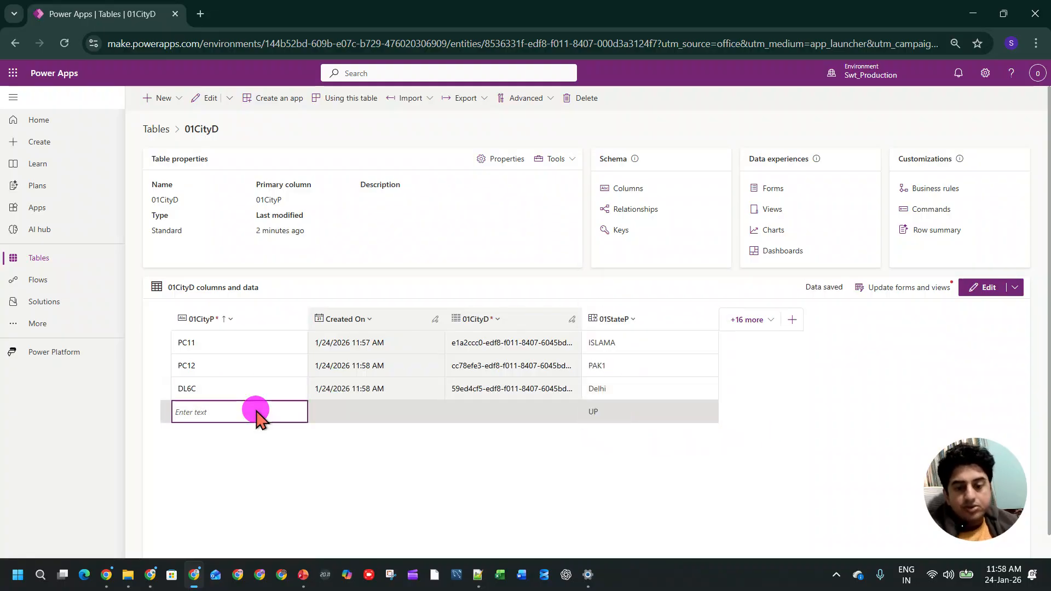
pyautogui.click(256, 410)
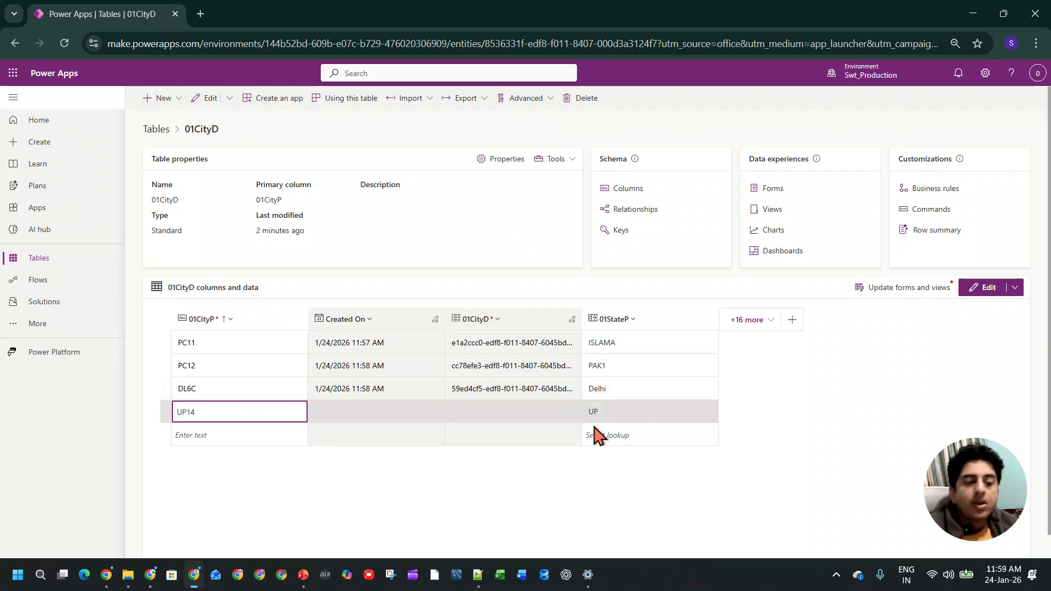
# - Add a fifth city row with 01StateP set to Ch22 and 01CityP set to CHC123
pyautogui.click(620, 438)
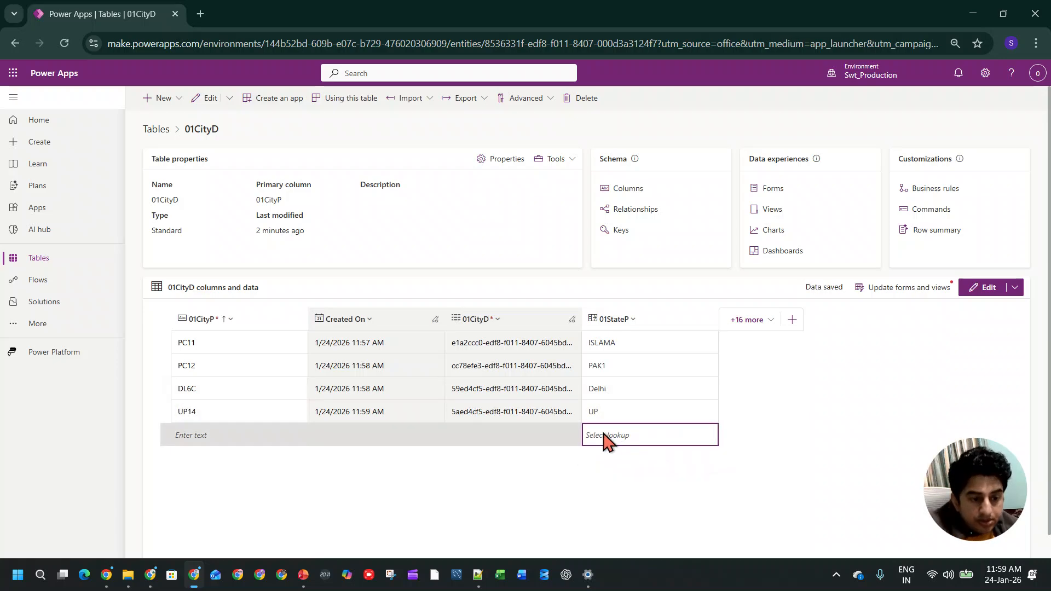
pyautogui.click(604, 437)
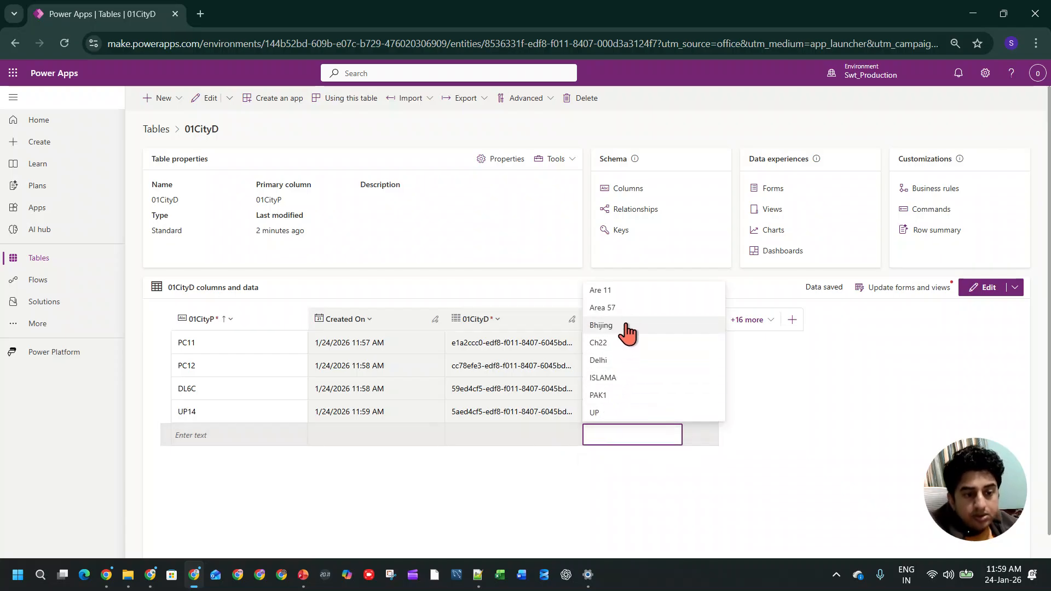
pyautogui.click(624, 344)
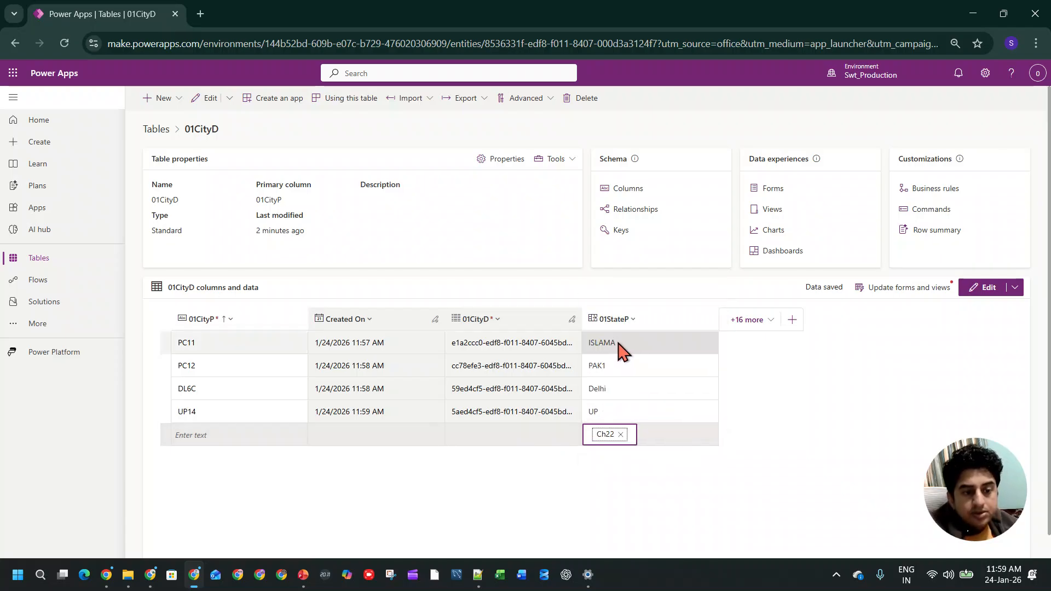
pyautogui.click(251, 440)
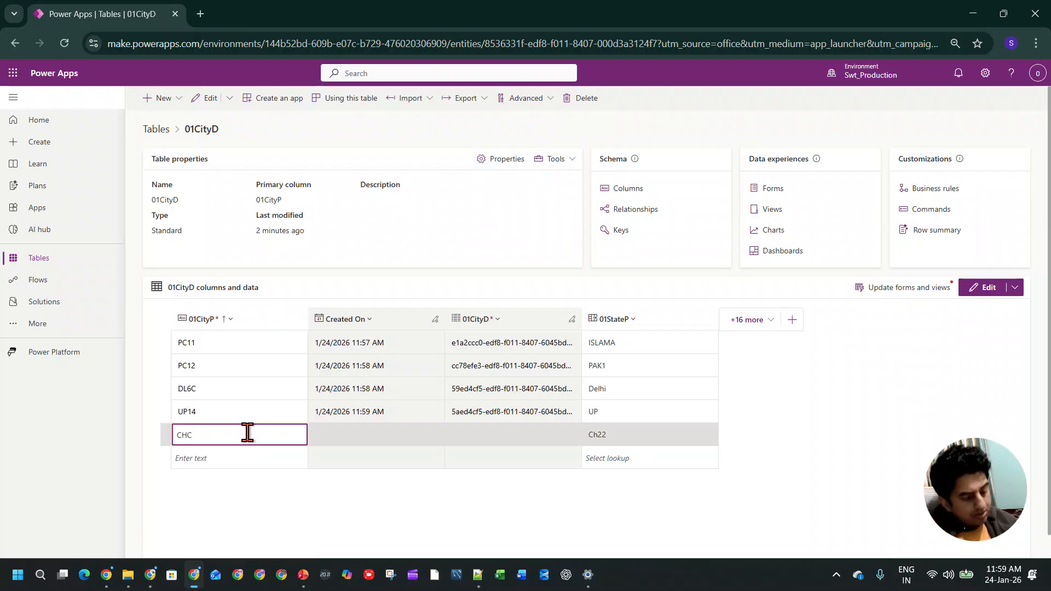
# - Add a sixth city row with 01StateP set to Bhijing and 01CityP set to CHB142
pyautogui.click(597, 458)
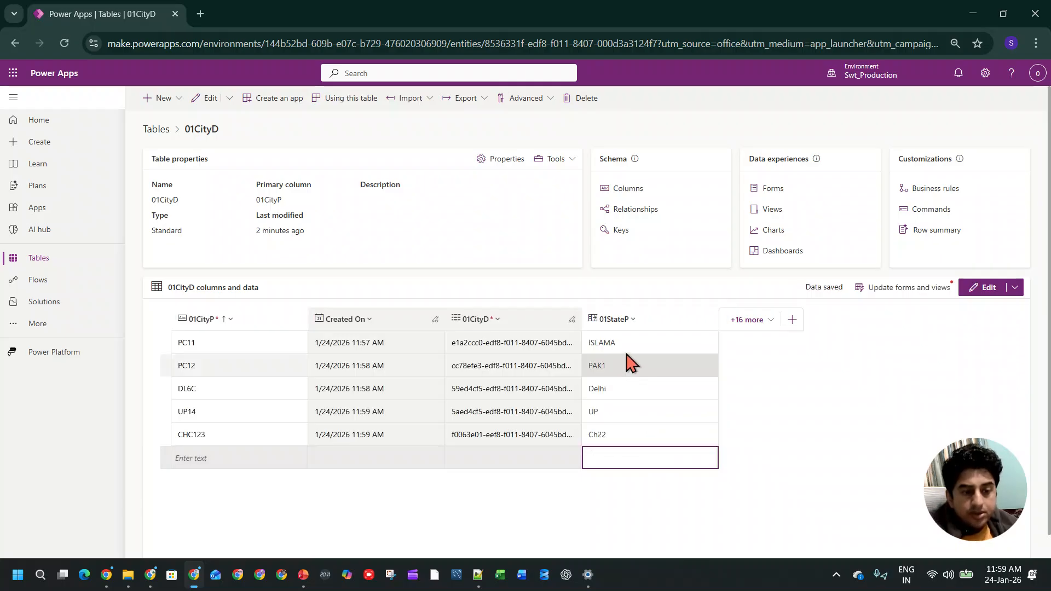
pyautogui.click(624, 459)
pyautogui.click(612, 348)
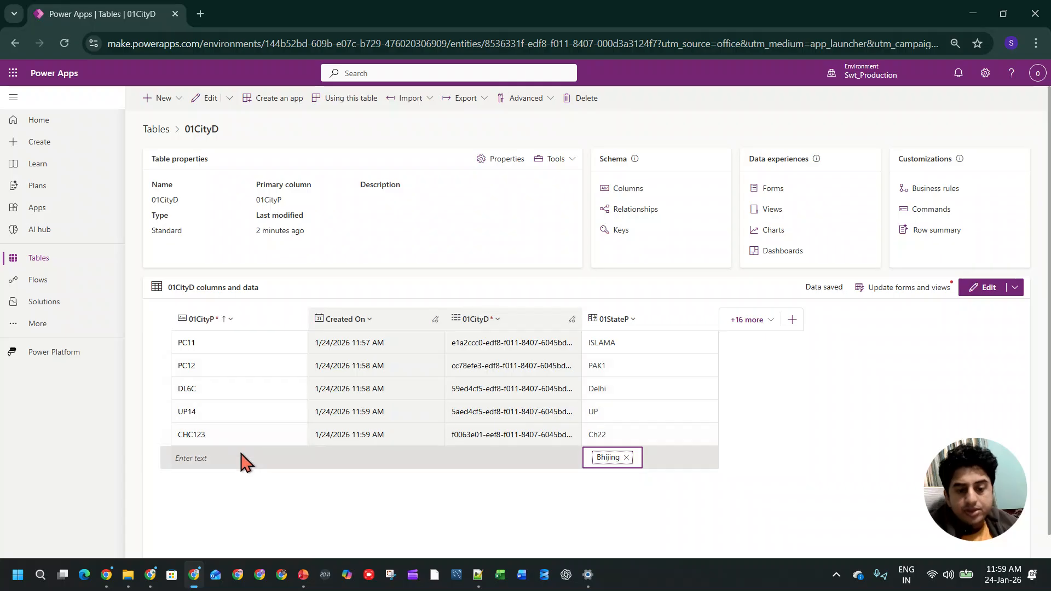
pyautogui.click(213, 458)
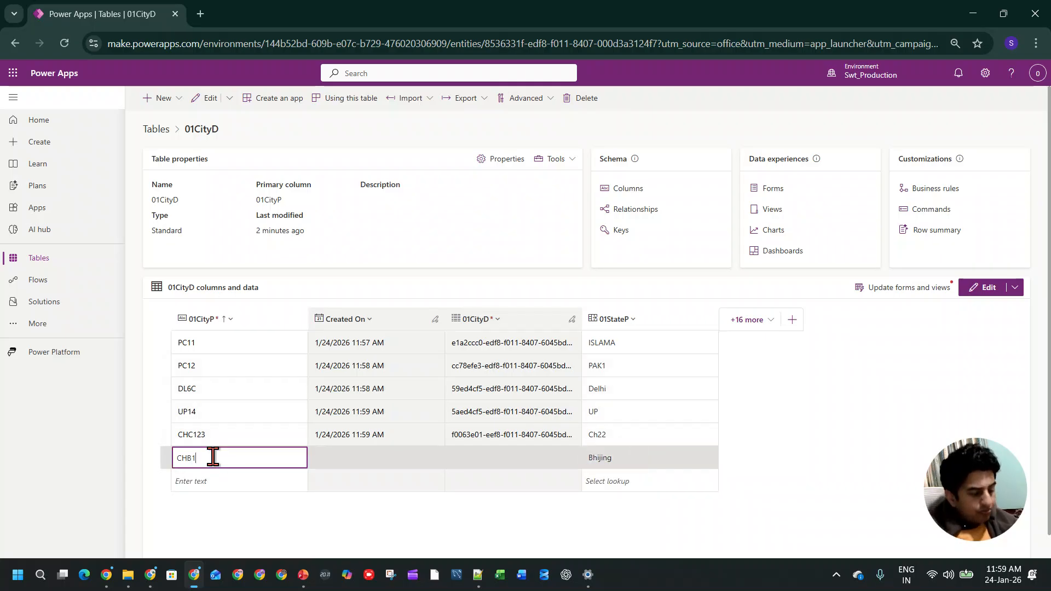
# - Add a seventh city row with 01StateP set to Area 57 and 01CityP set to Alien
pyautogui.click(605, 483)
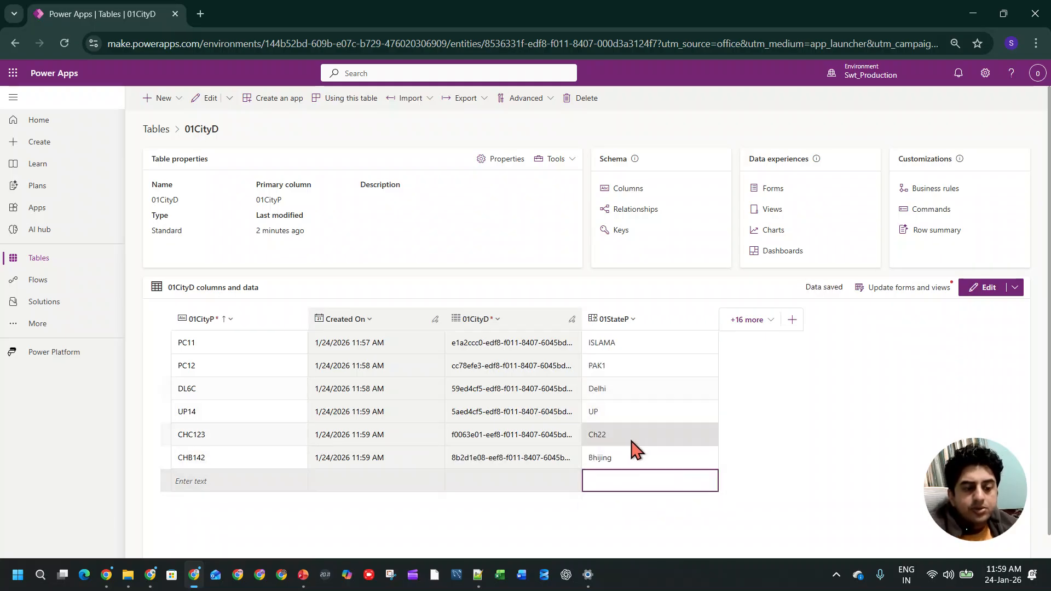
pyautogui.click(618, 479)
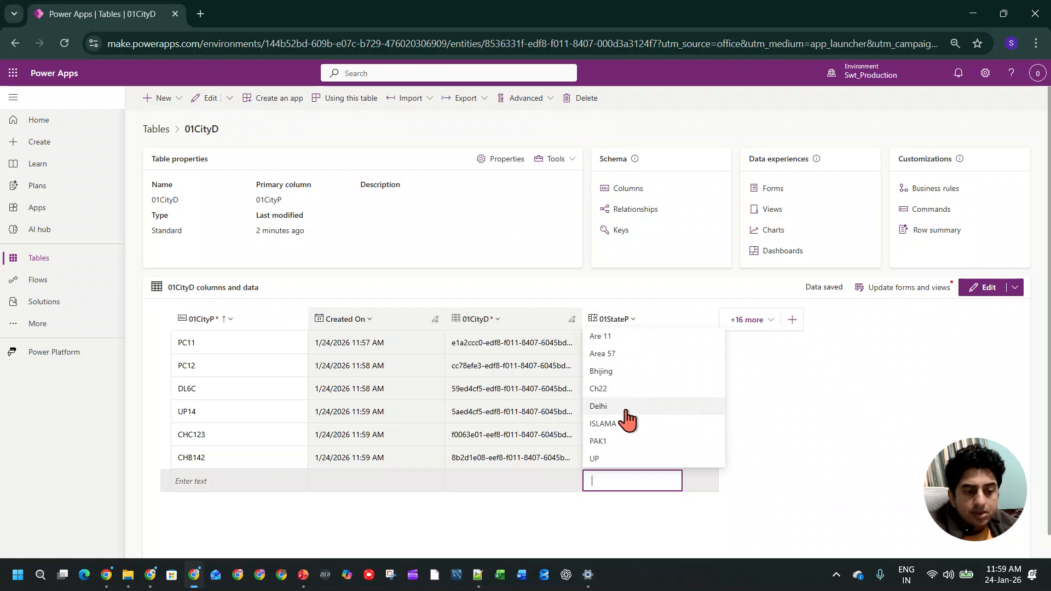
pyautogui.click(602, 353)
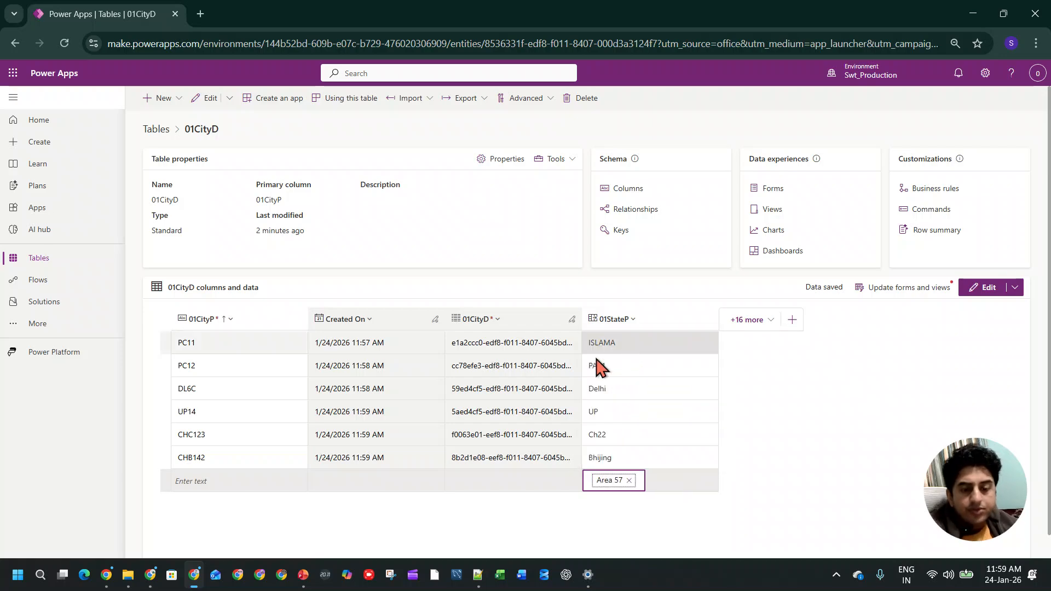
pyautogui.click(261, 481)
pyautogui.click(252, 483)
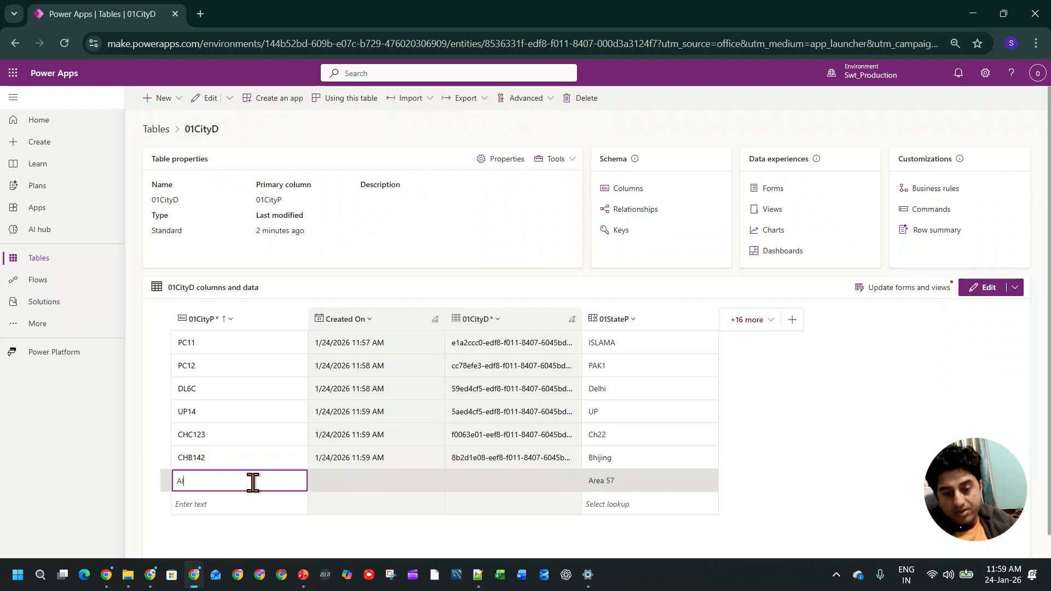
pyautogui.click(774, 468)
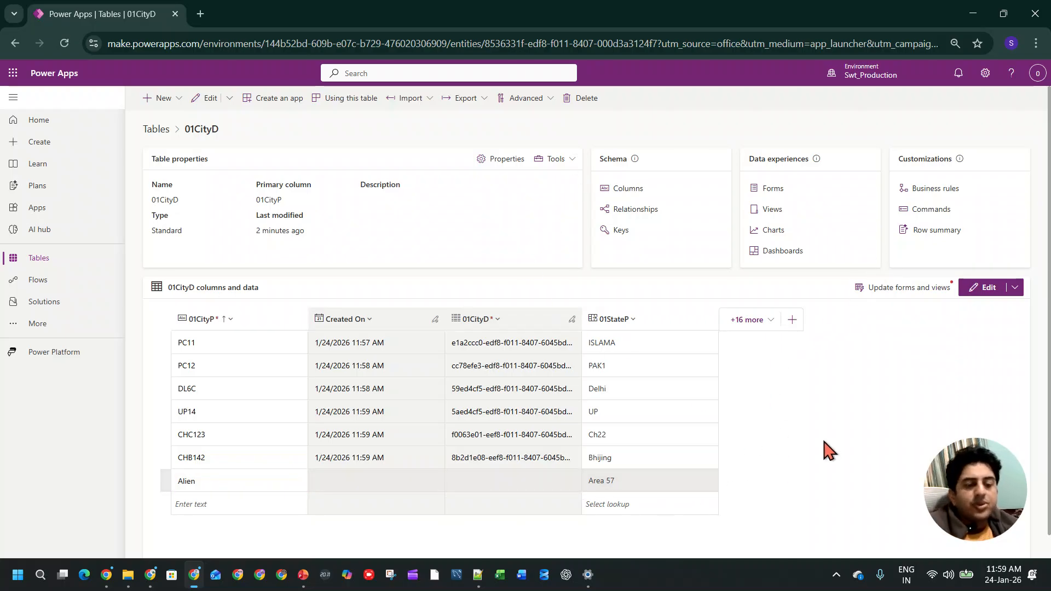
# - Create a new tablet-format app from the Blank canvas page design
pyautogui.click(39, 121)
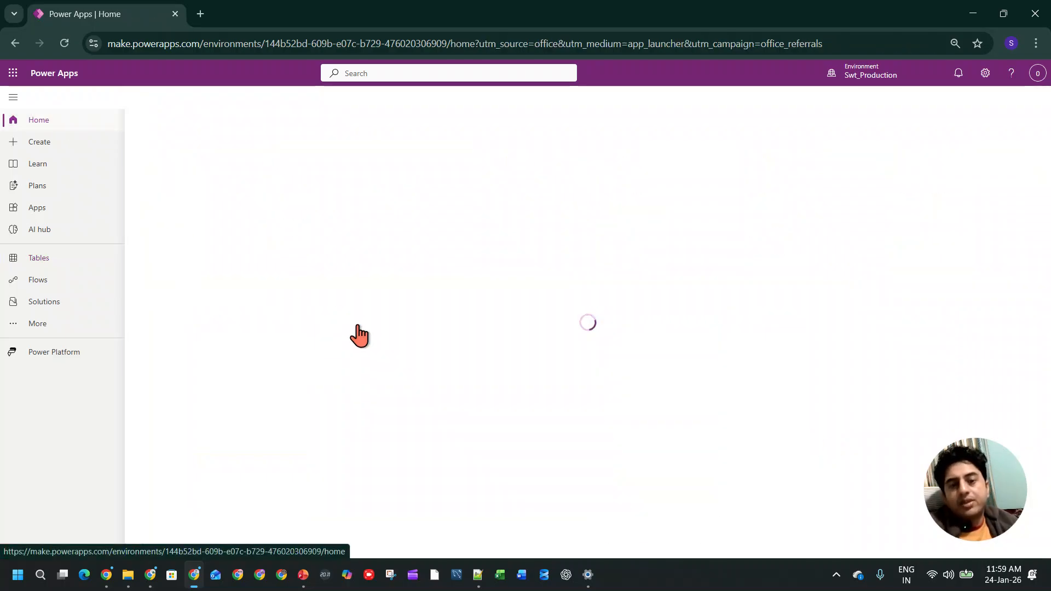
pyautogui.click(57, 144)
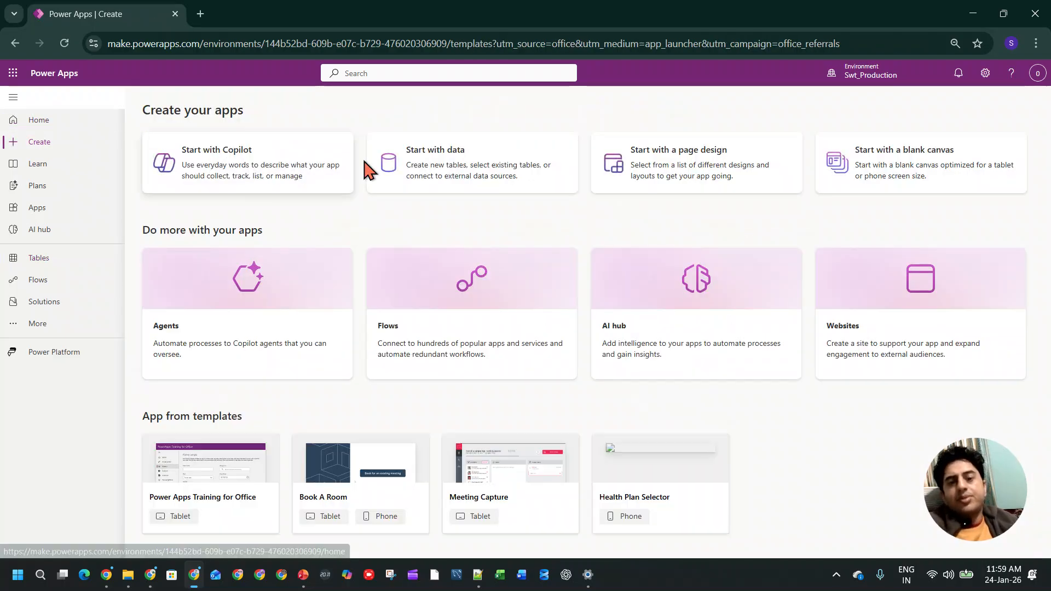
pyautogui.click(692, 167)
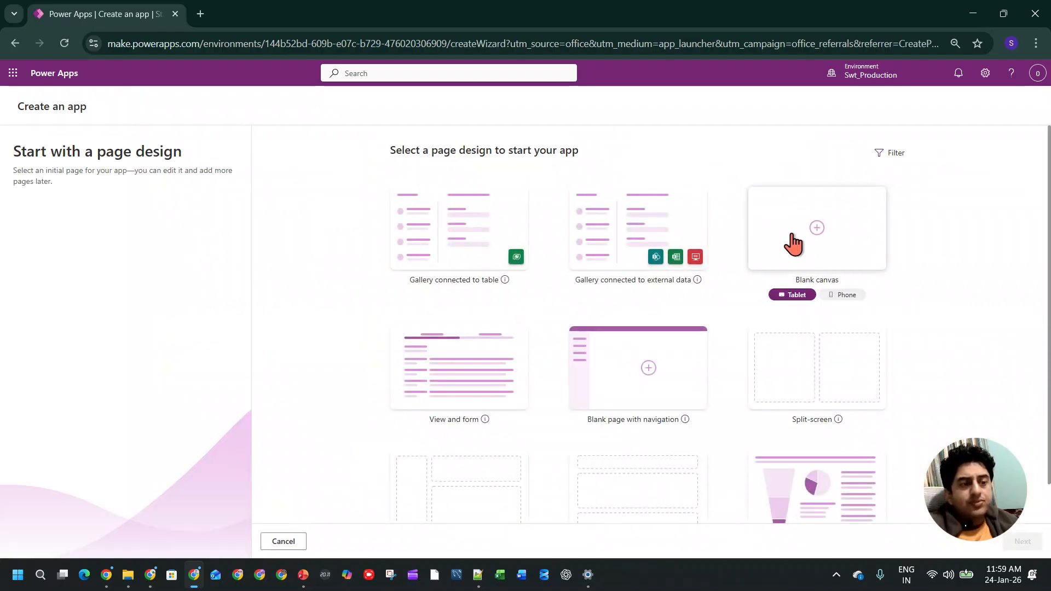
pyautogui.click(810, 242)
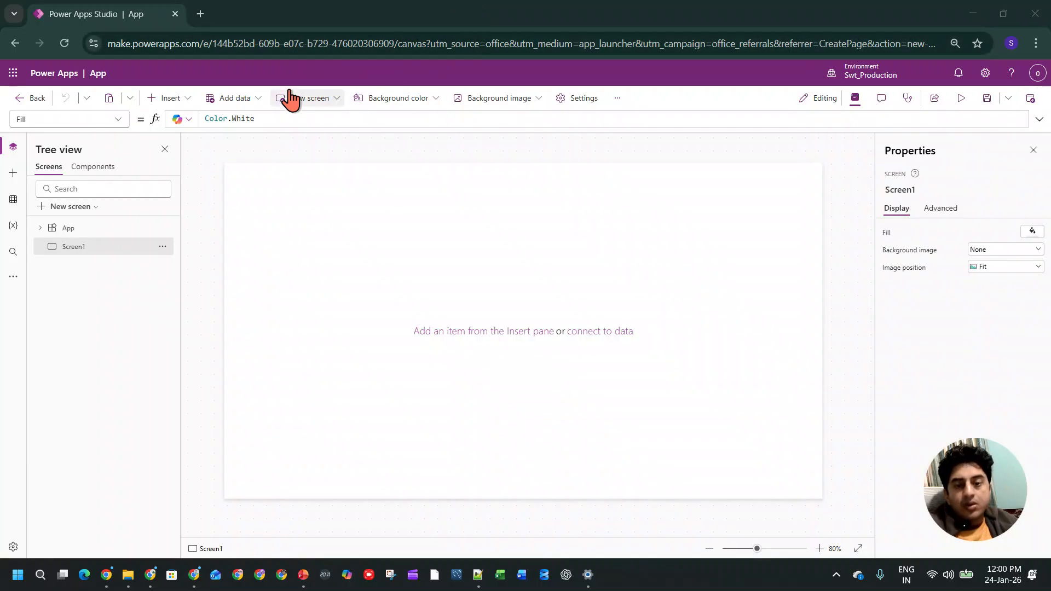
# - Check in the app's update settings whether modern controls and themes are enabled
pyautogui.click(171, 101)
pyautogui.click(572, 101)
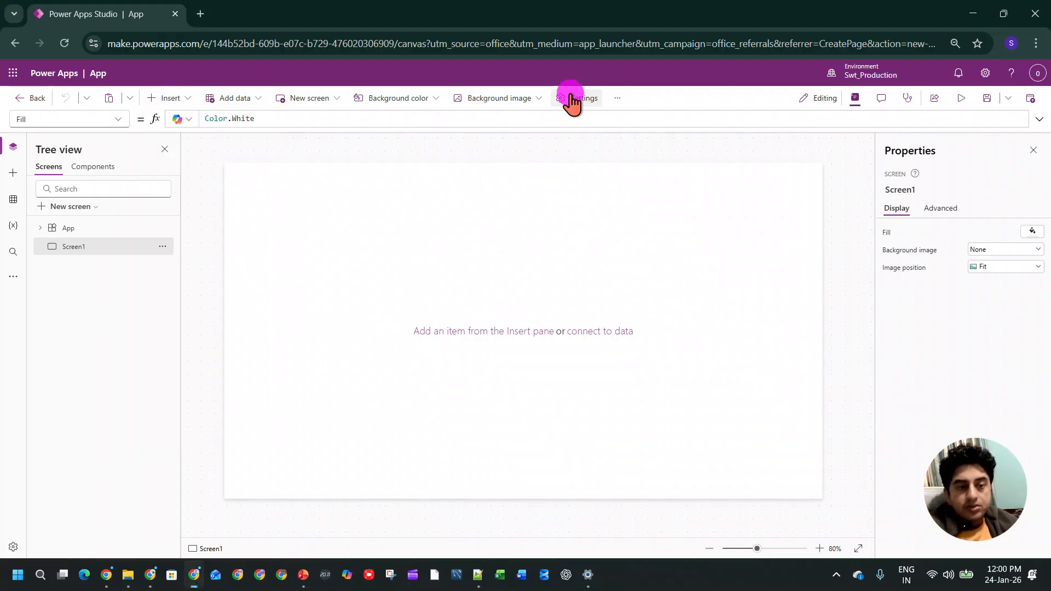
pyautogui.click(335, 271)
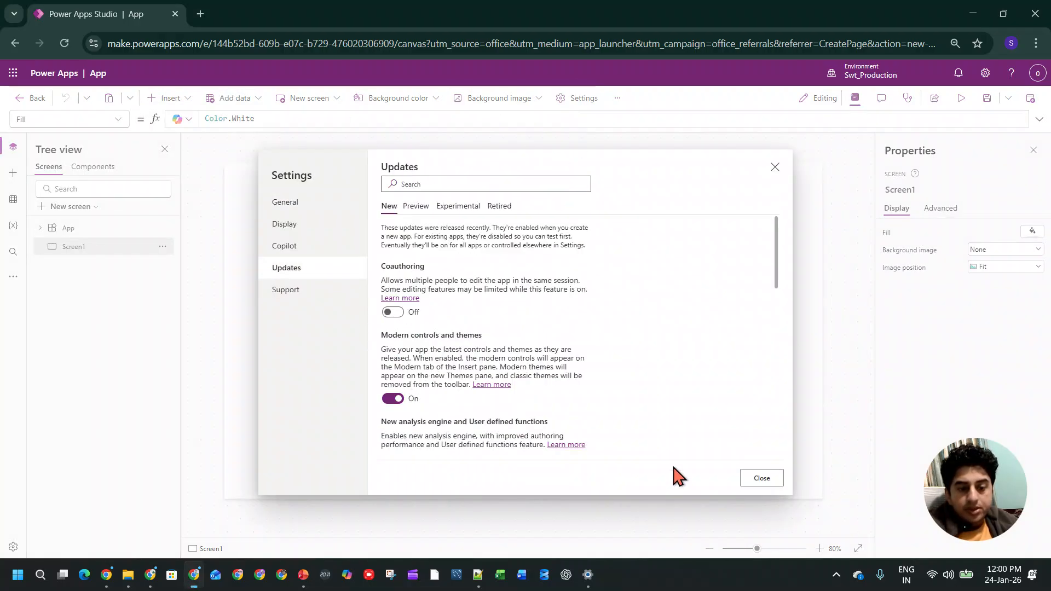
pyautogui.click(762, 477)
# - Insert a modern Dropdown control on Screen1 and place it near the upper centre, at about X 468, Y 188
pyautogui.click(173, 98)
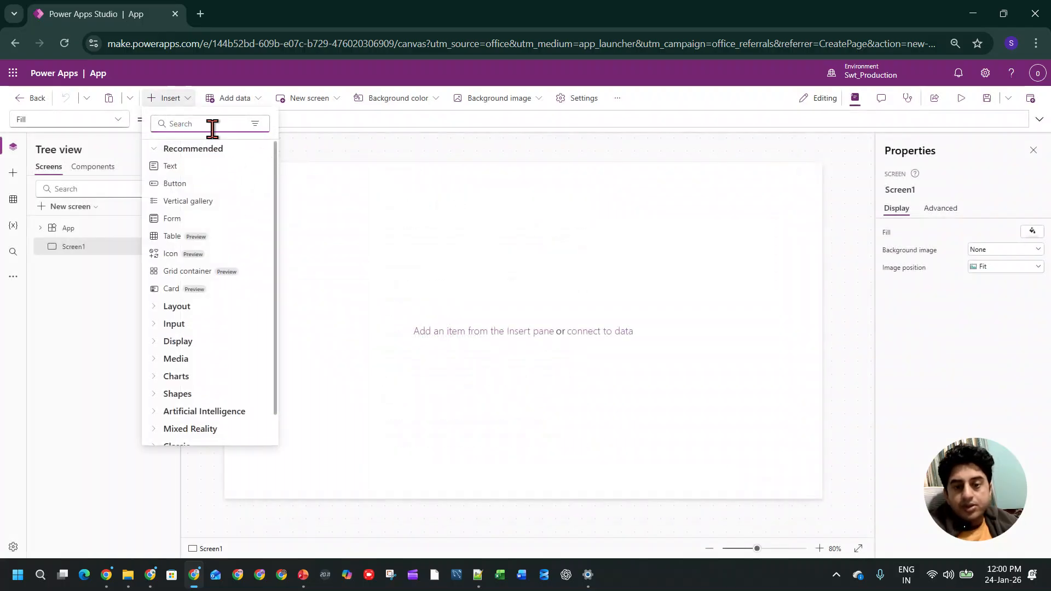
pyautogui.write('drop')
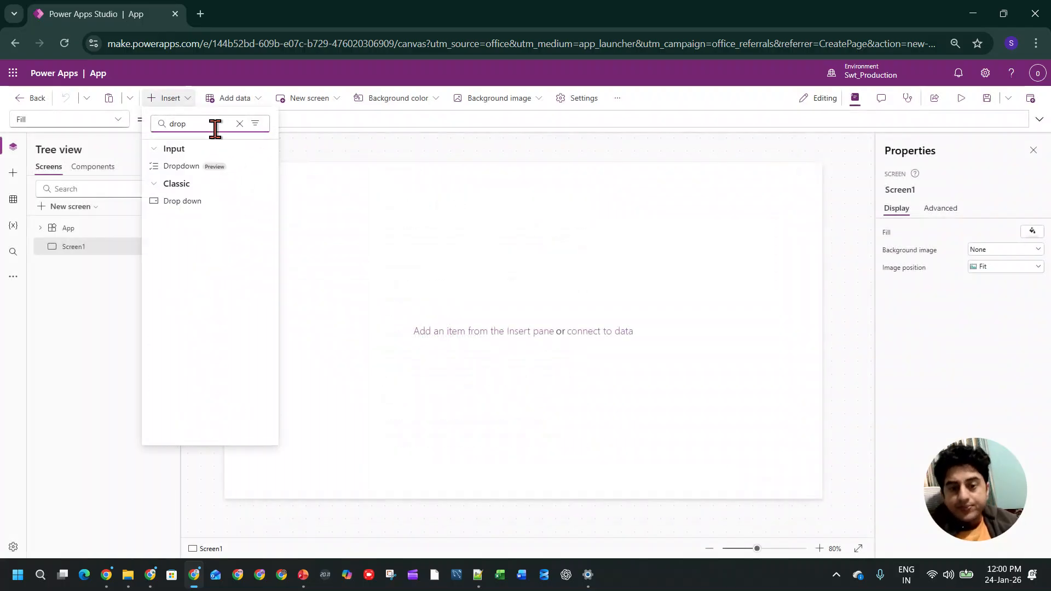
pyautogui.click(203, 166)
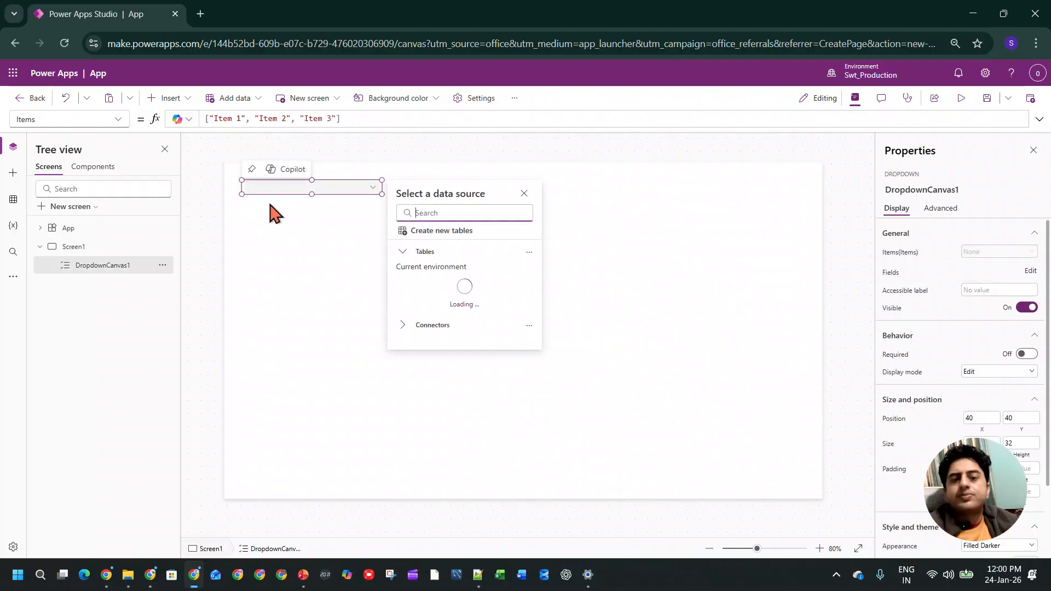
pyautogui.moveTo(307, 182); pyautogui.dragTo(494, 247)
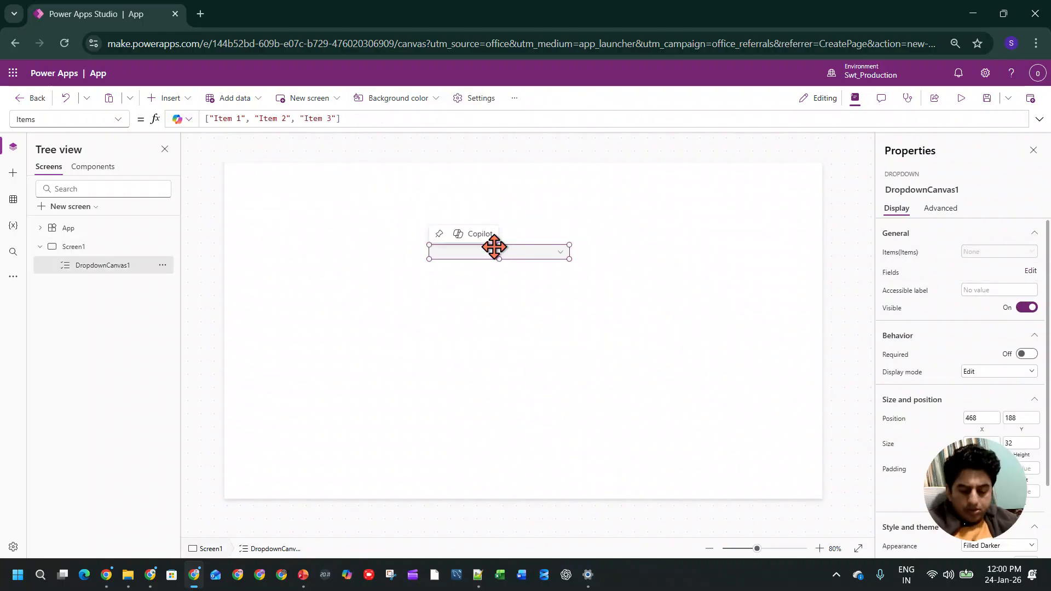
# - Duplicate the dropdown twice and stack the copies below the original, with the lowest at about X 468, Y 375
pyautogui.hotkey('ctrl', 'c')
pyautogui.hotkey('ctrl', 'v')
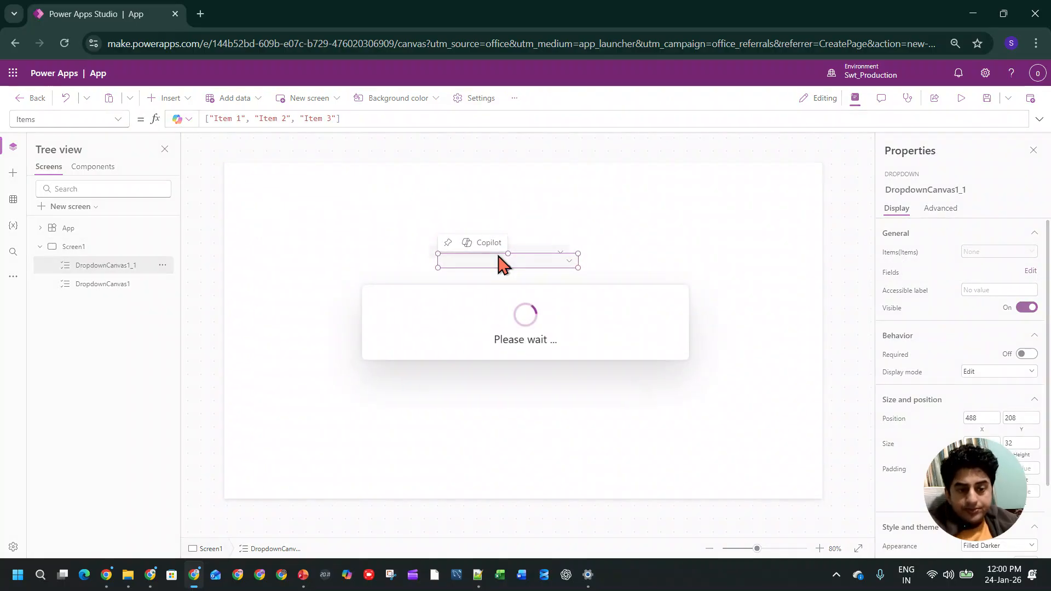
pyautogui.moveTo(498, 258); pyautogui.dragTo(507, 332)
pyautogui.hotkey('ctrl', 'v')
pyautogui.scroll(6, 609, 319)
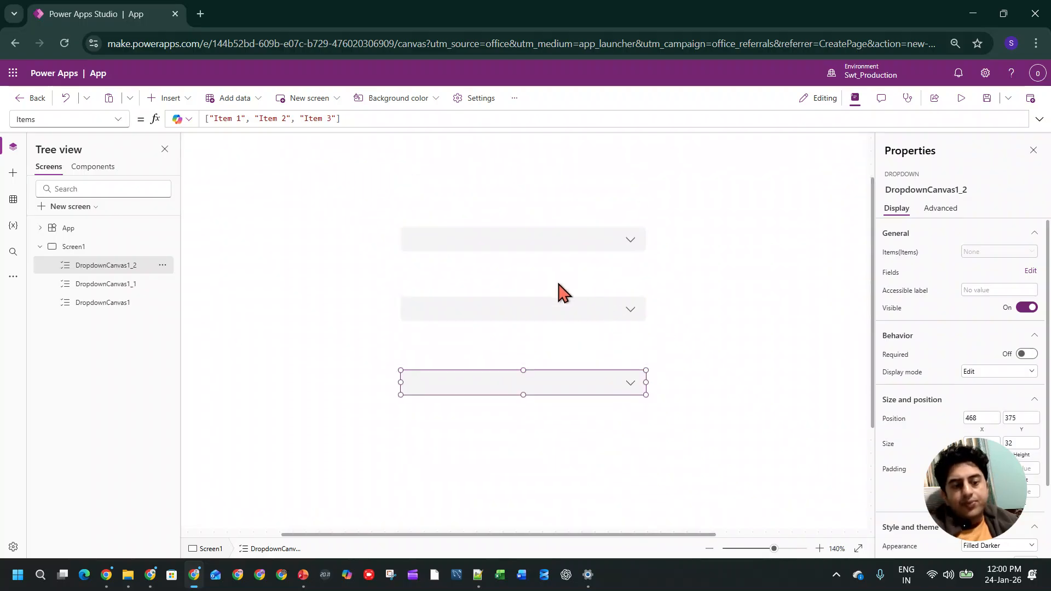
# - Add a Text label beside the uppermost dropdown at about X 343, Y 188, and set its text to Country
pyautogui.click(359, 242)
pyautogui.click(170, 98)
pyautogui.press('Escape')
pyautogui.scroll(-2, 479, 428)
pyautogui.moveTo(239, 165); pyautogui.dragTo(407, 241)
pyautogui.doubleClick(975, 250)
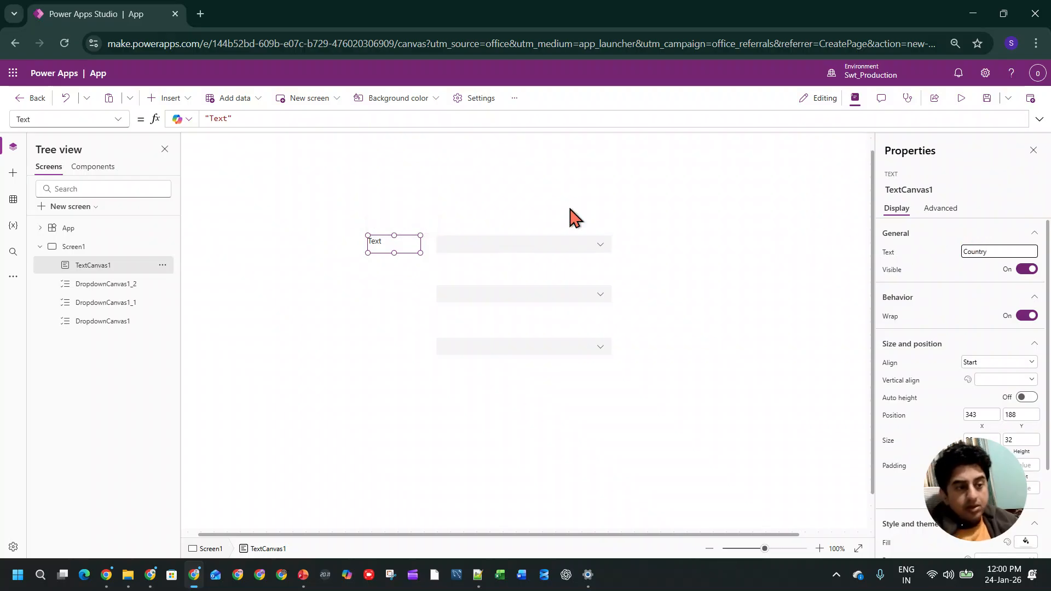
pyautogui.click(350, 246)
pyautogui.click(375, 242)
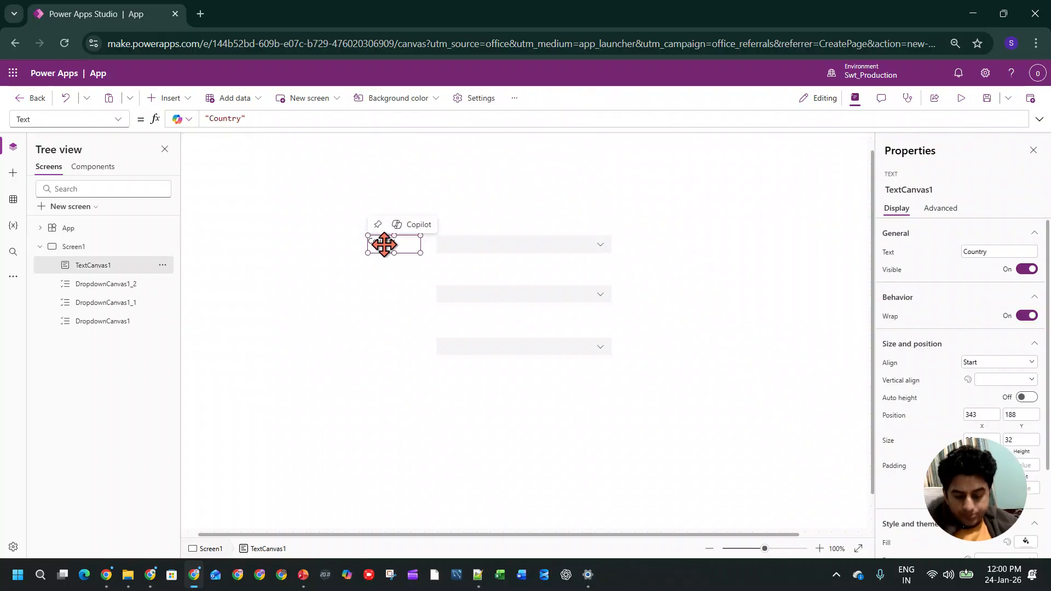
# - Duplicate the Country label, place the copy beside the middle dropdown at about X 343, Y 281, and set its text to State
pyautogui.hotkey('ctrl', 'c')
pyautogui.hotkey('ctrl', 'v')
pyautogui.moveTo(390, 246); pyautogui.dragTo(386, 288)
pyautogui.doubleClick(988, 252)
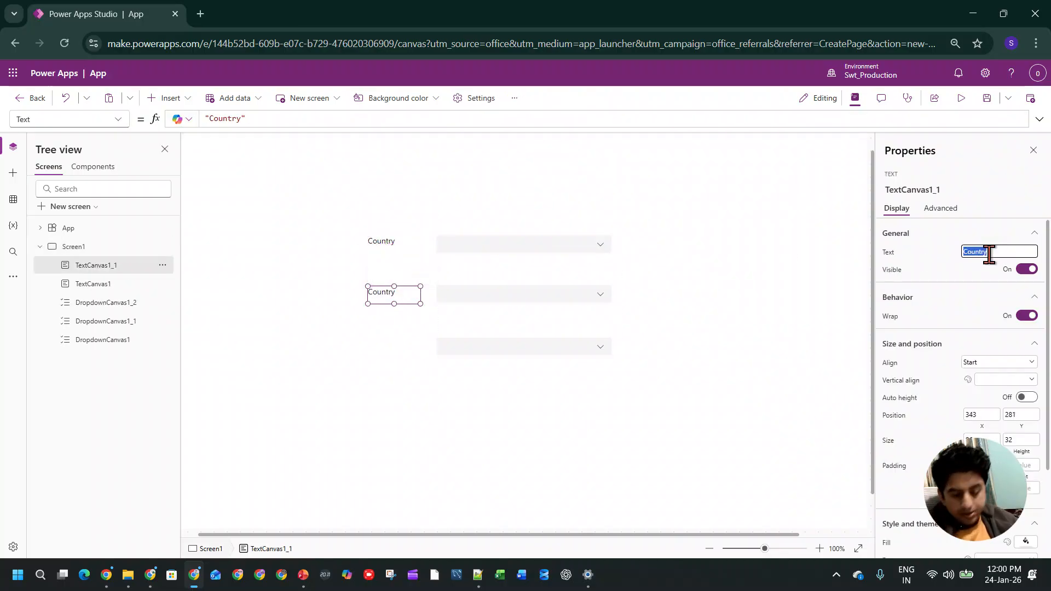
pyautogui.write('State')
# - Duplicate the State label, place the copy beside the lowest dropdown at about X 343, Y 388, and set its text to City
pyautogui.click(396, 286)
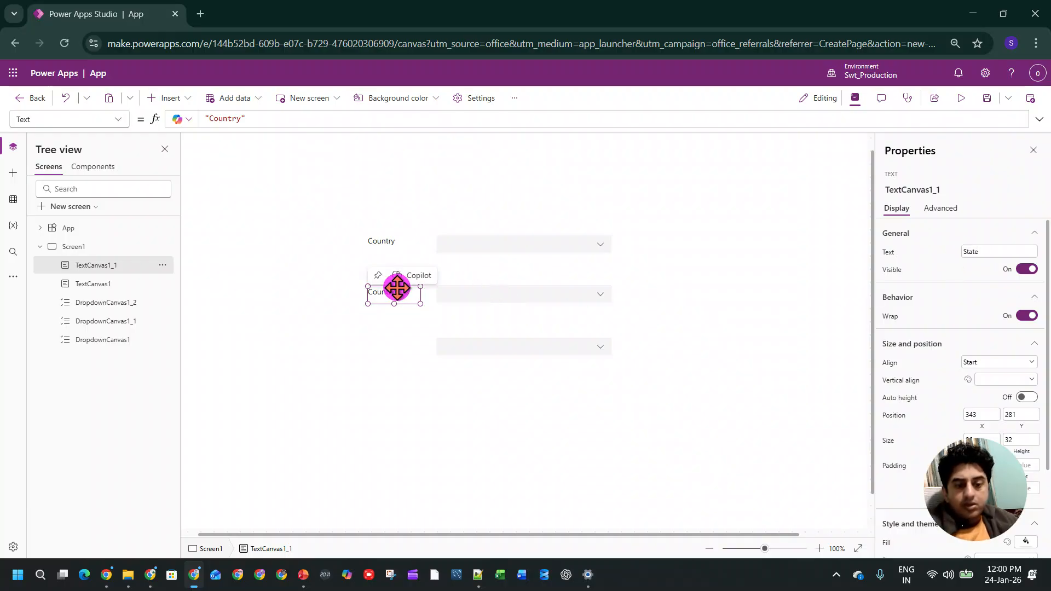
pyautogui.hotkey('ctrl', 'c')
pyautogui.hotkey('ctrl', 'v')
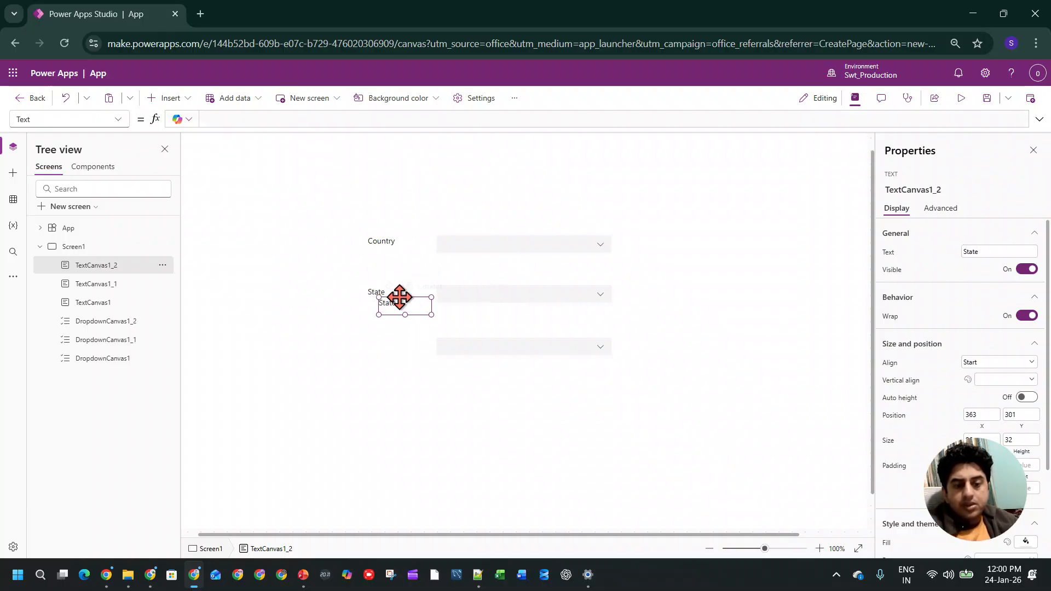
pyautogui.moveTo(399, 301); pyautogui.dragTo(383, 353)
pyautogui.doubleClick(993, 251)
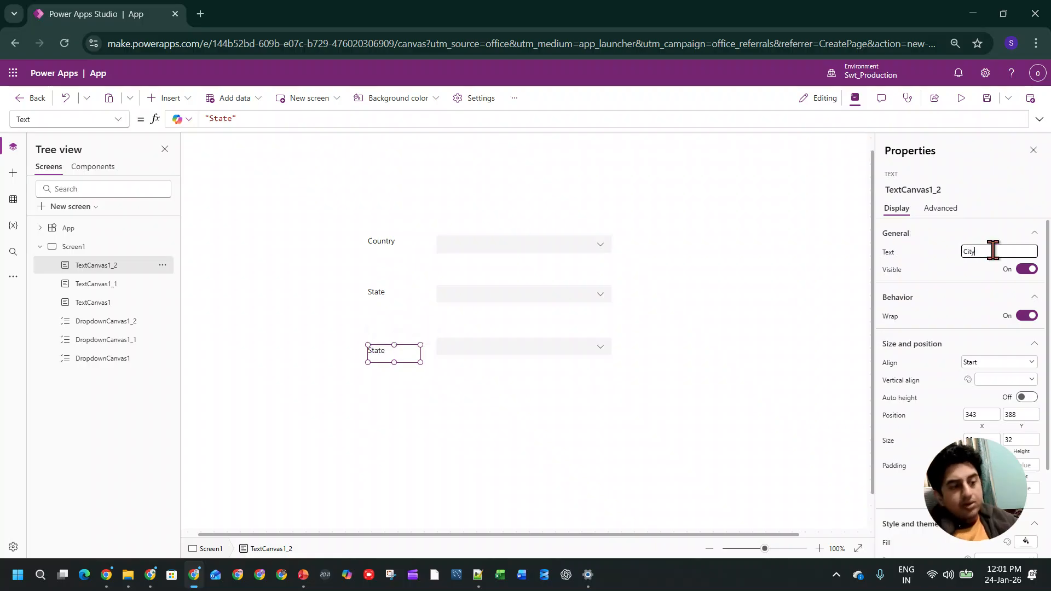
# - Clear the default sample items from the Country dropdown's Items formula
pyautogui.click(506, 240)
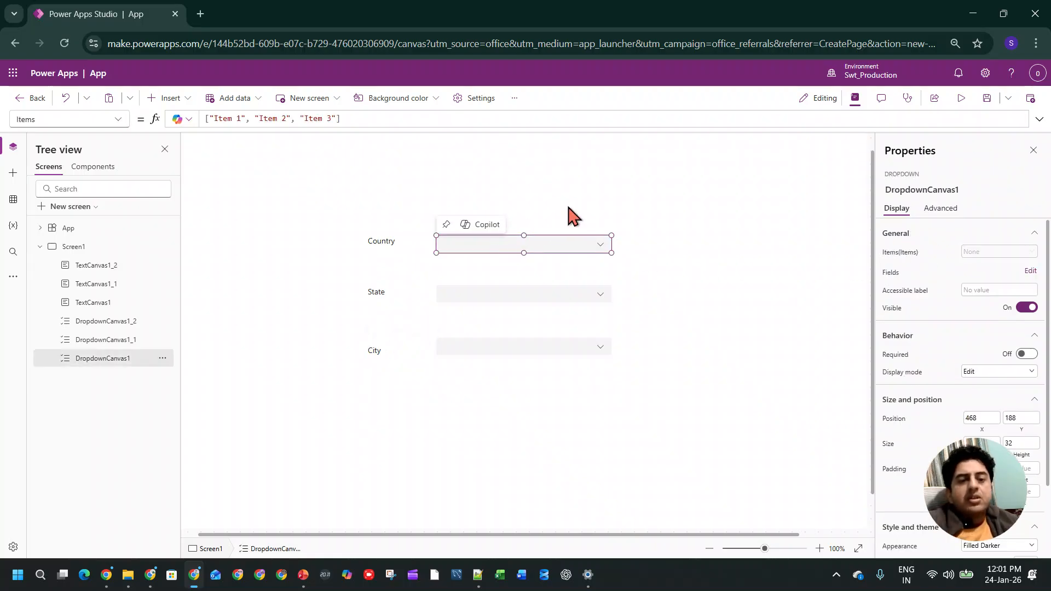
pyautogui.click(291, 119)
pyautogui.hotkey('ctrl', 'a')
pyautogui.press('BackSpace')
# - Add the Dataverse tables 01CountryDS, 01StateDS and 01CityDS to the app as data sources
pyautogui.click(13, 200)
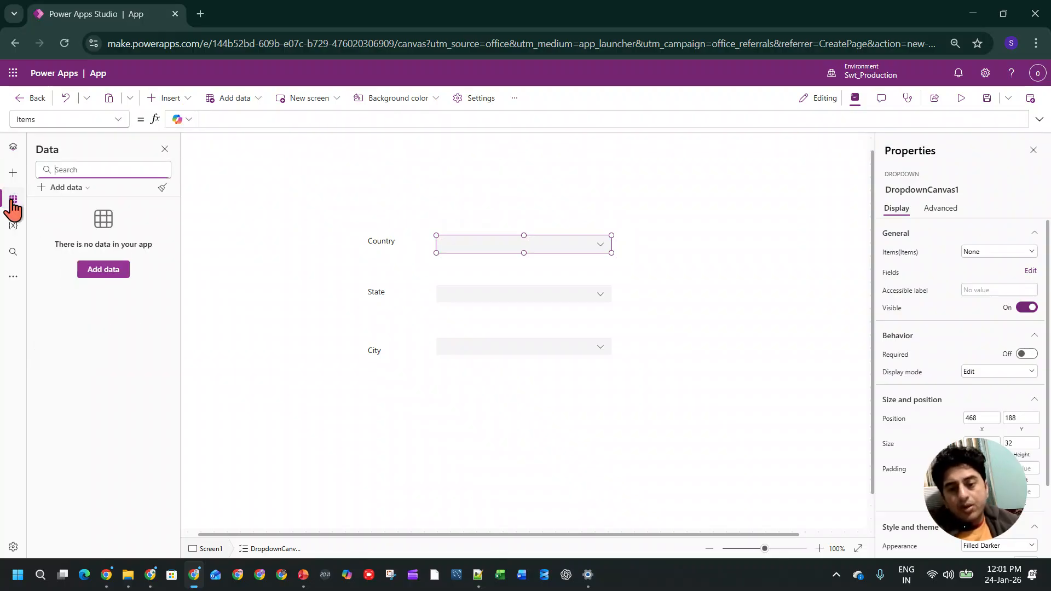
pyautogui.click(98, 267)
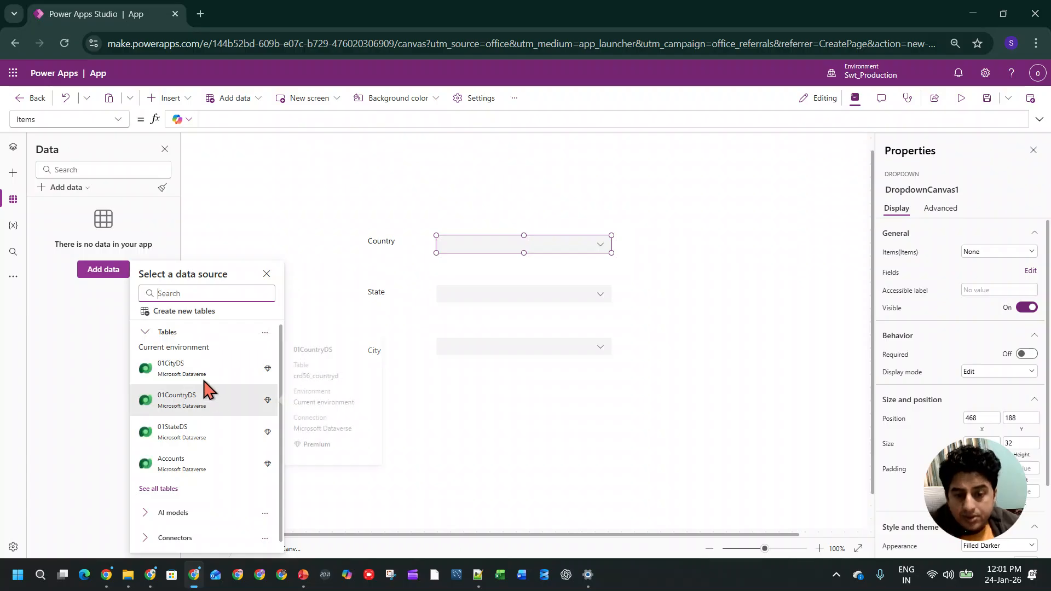
pyautogui.click(200, 401)
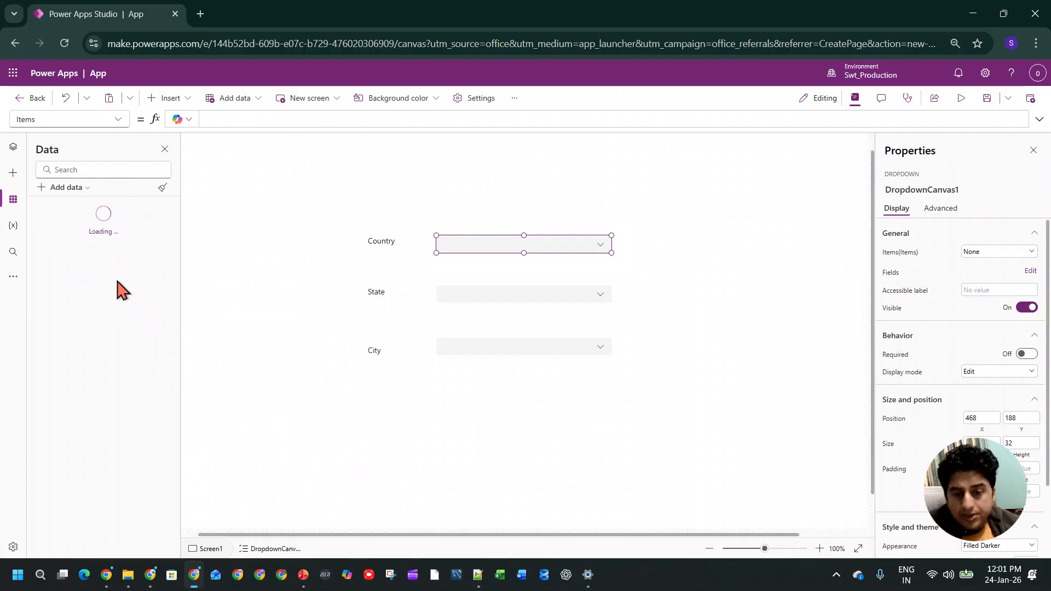
pyautogui.click(68, 188)
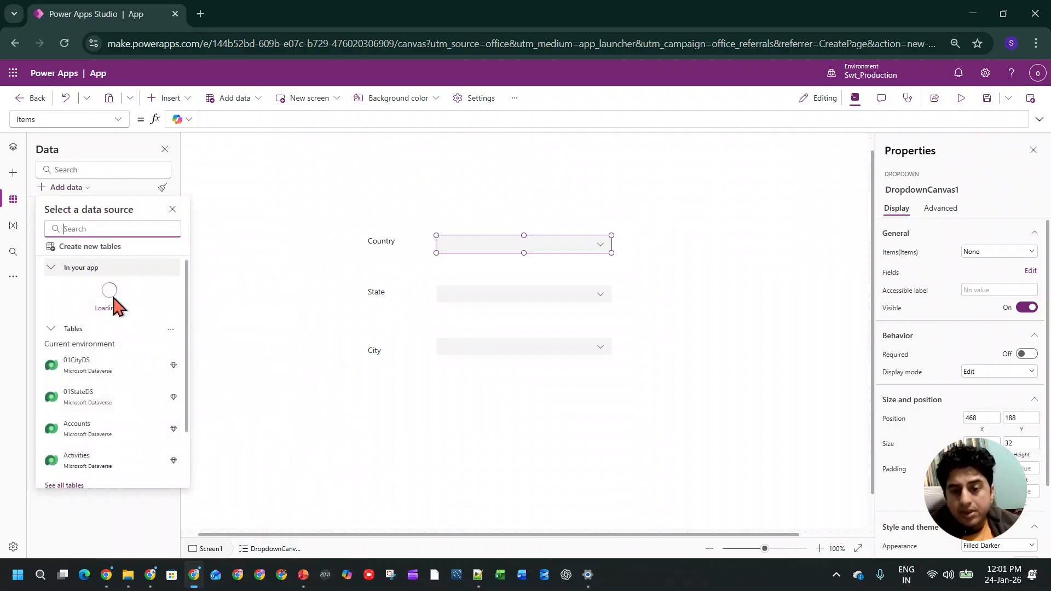
pyautogui.click(115, 399)
pyautogui.click(67, 188)
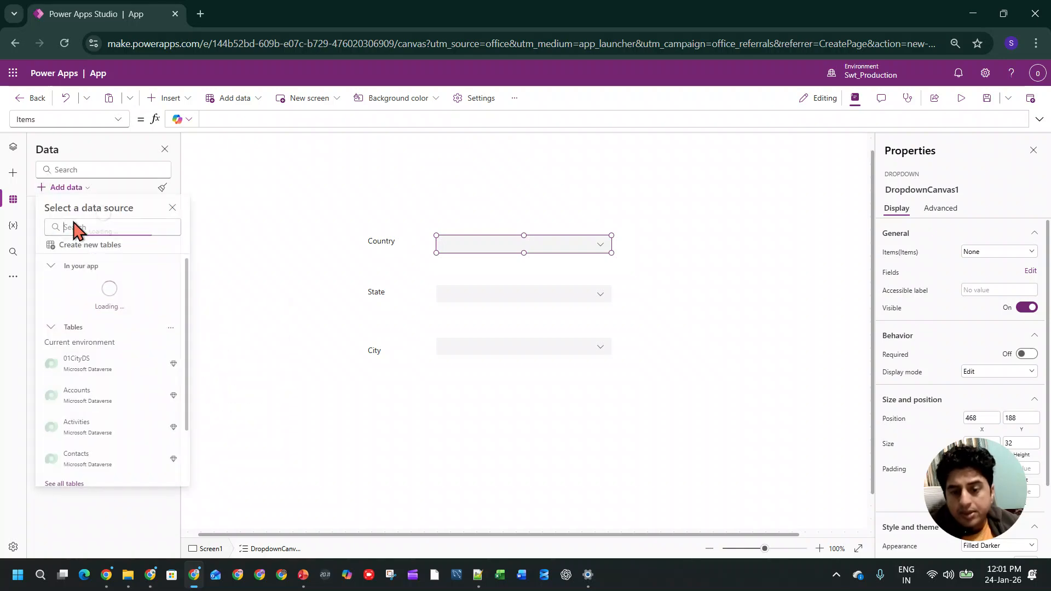
pyautogui.click(104, 363)
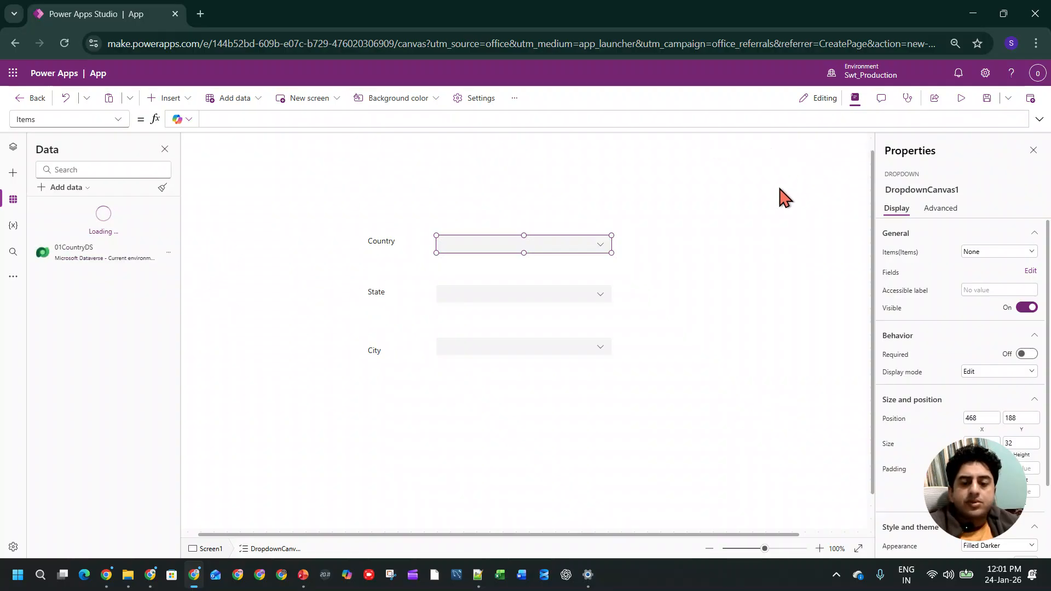
# - Set the Country dropdown's items to the 01CountryDS table and check which fields it uses
pyautogui.click(991, 255)
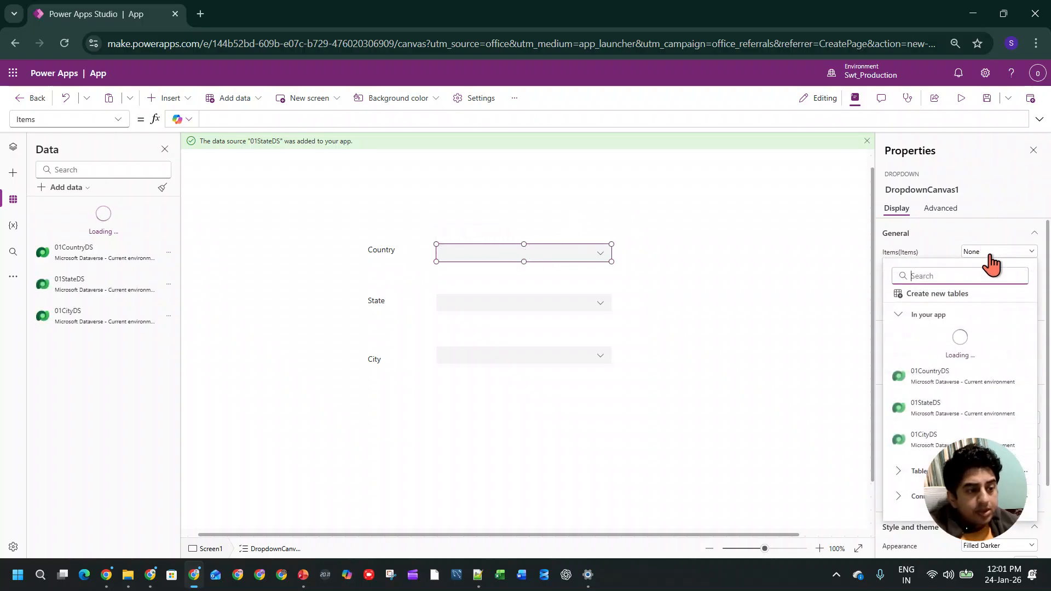
pyautogui.click(942, 342)
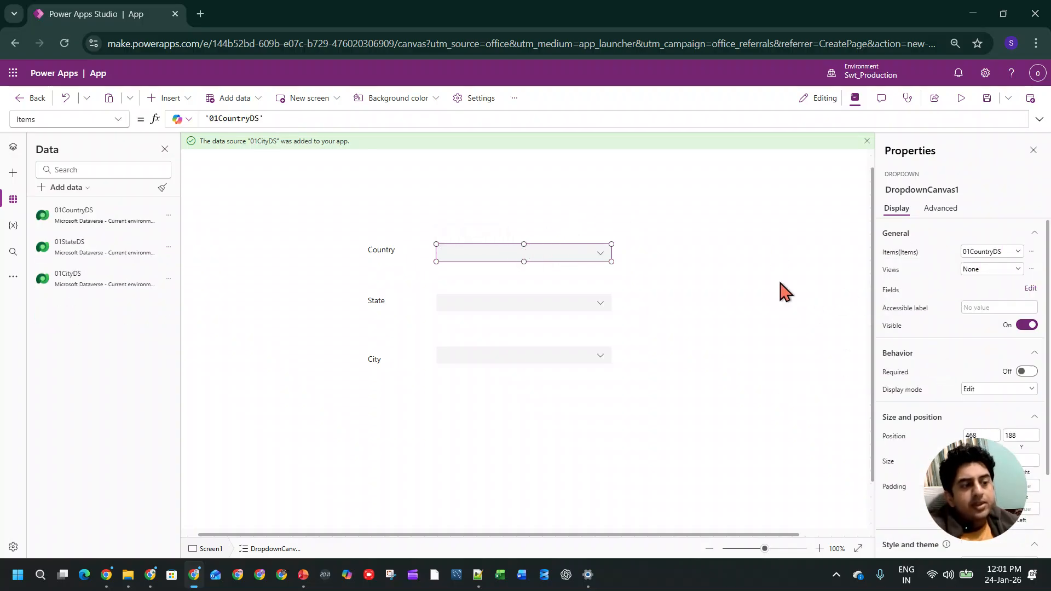
pyautogui.click(1030, 289)
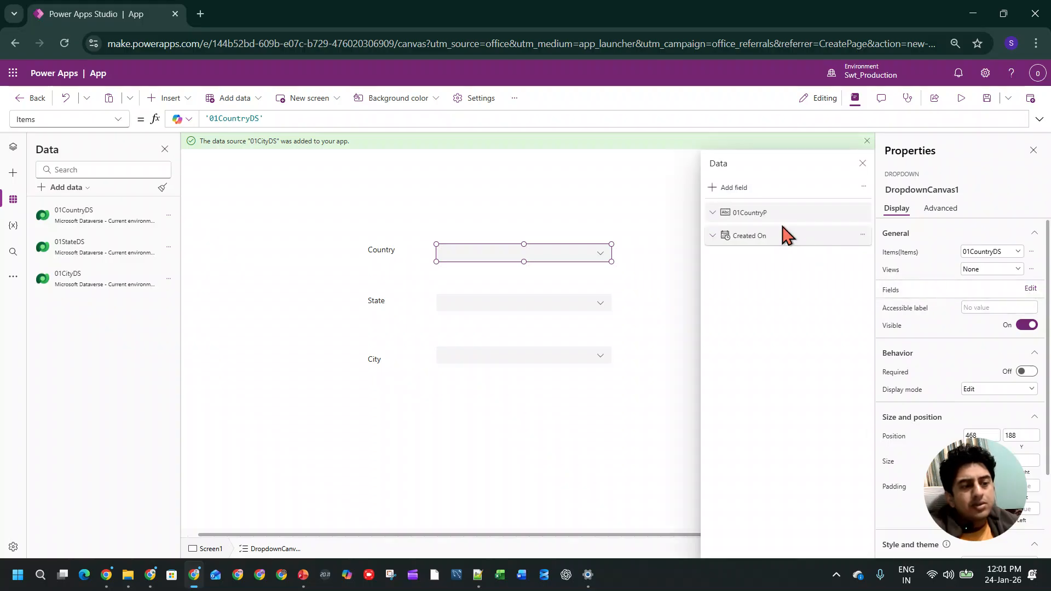
pyautogui.click(462, 265)
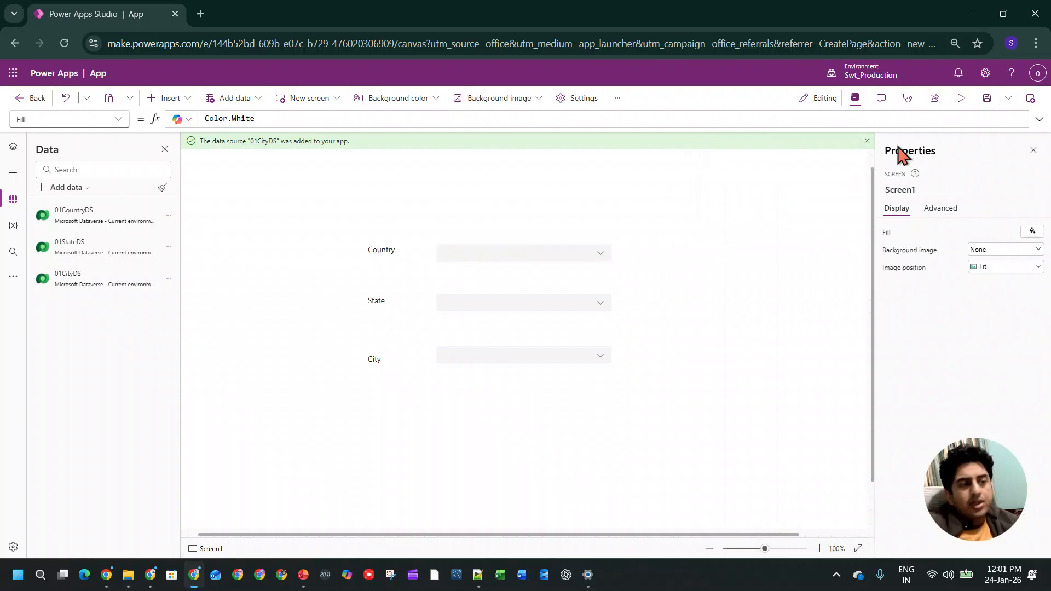
# - Preview the app to check the Country dropdown's options, and return to editing
pyautogui.click(962, 98)
pyautogui.click(499, 231)
pyautogui.click(499, 231)
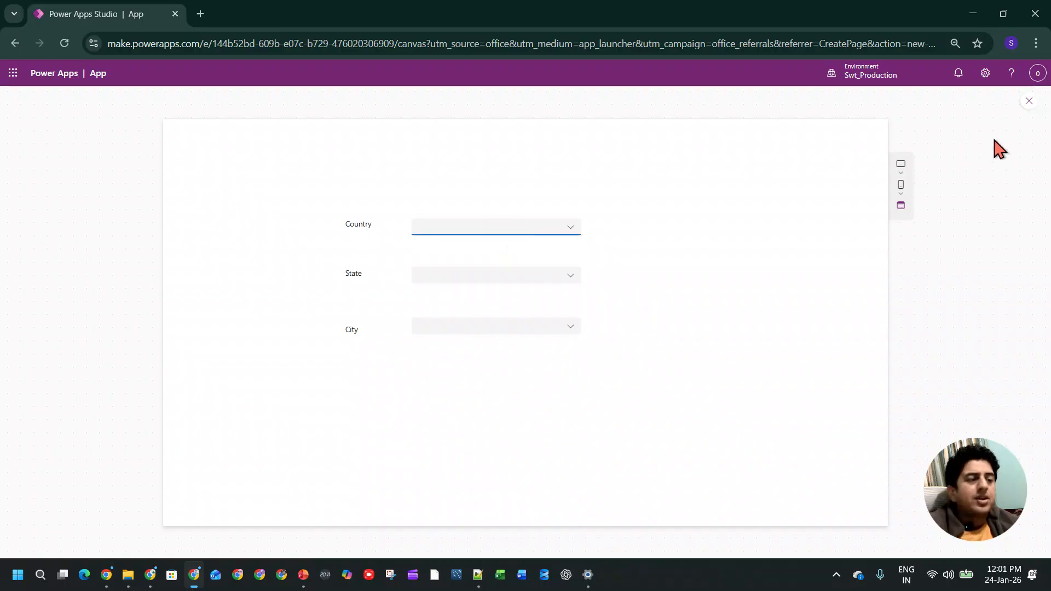
pyautogui.click(1029, 101)
pyautogui.click(649, 361)
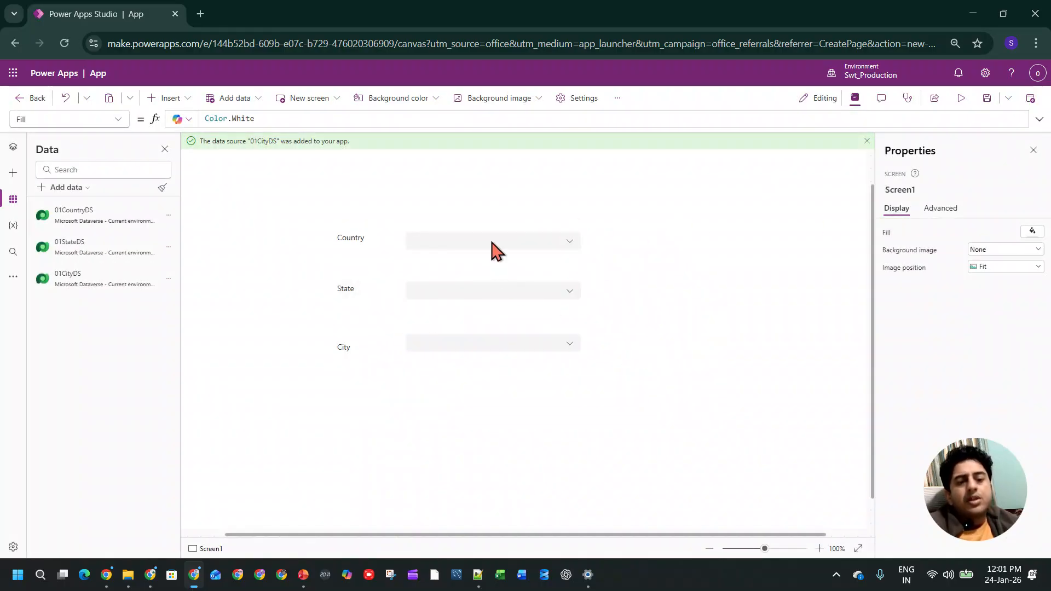
# - Replace the State dropdown's default sample items with the 01StateDS table
pyautogui.click(490, 246)
pyautogui.click(486, 291)
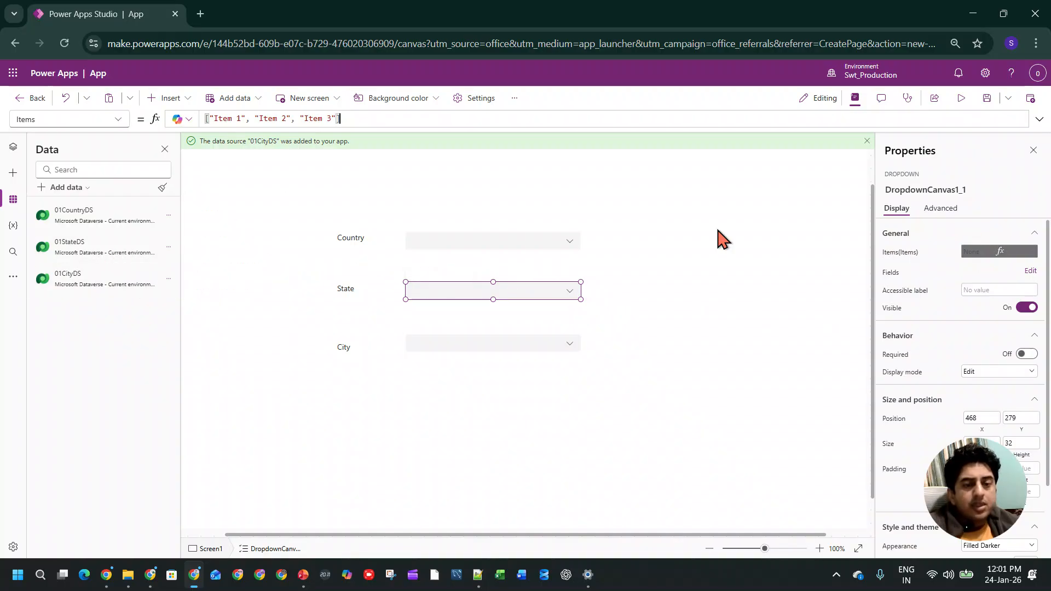
pyautogui.click(377, 116)
pyautogui.hotkey('ctrl', 'a')
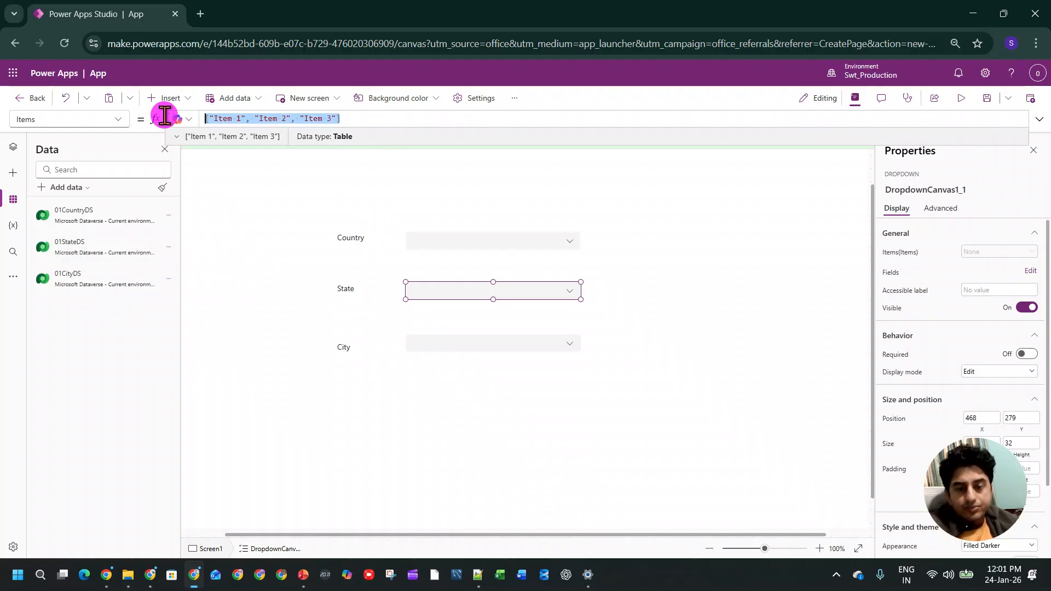
pyautogui.press('BackSpace')
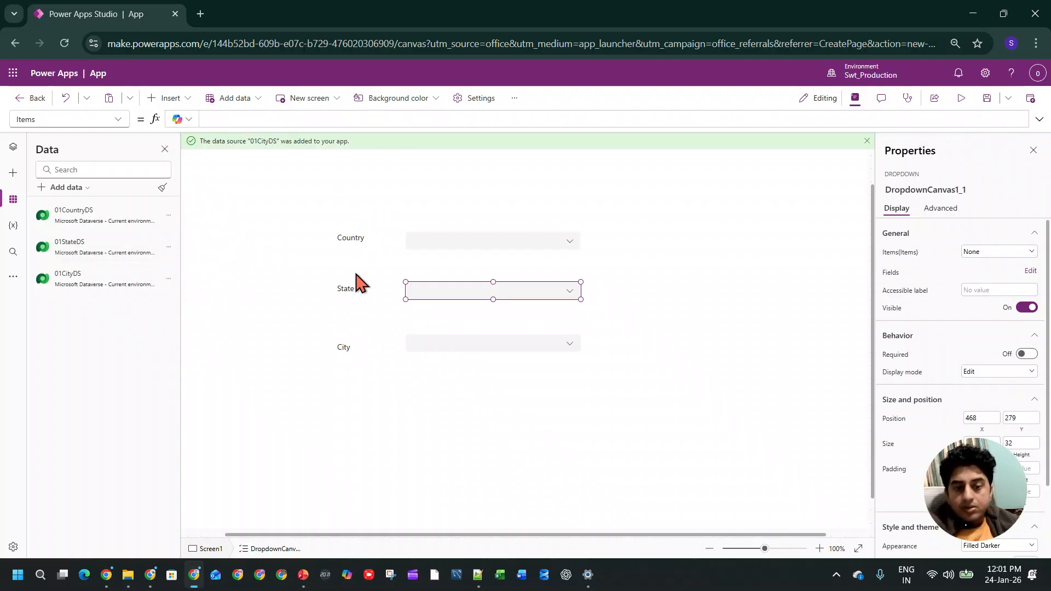
pyautogui.click(977, 252)
pyautogui.click(976, 373)
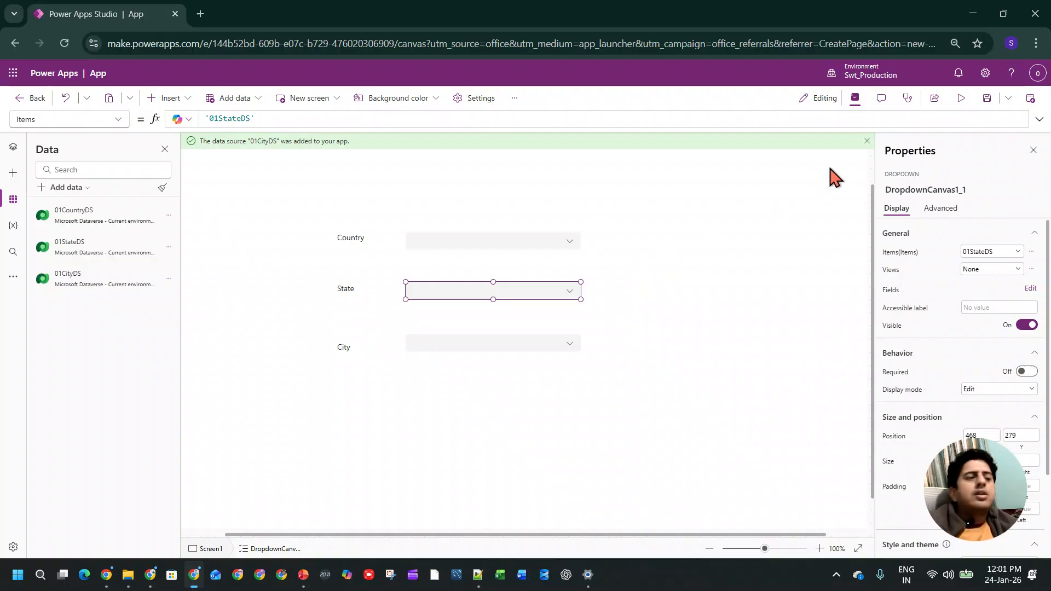
# - Preview the app and examine the options offered by the State dropdown
pyautogui.click(961, 98)
pyautogui.click(496, 274)
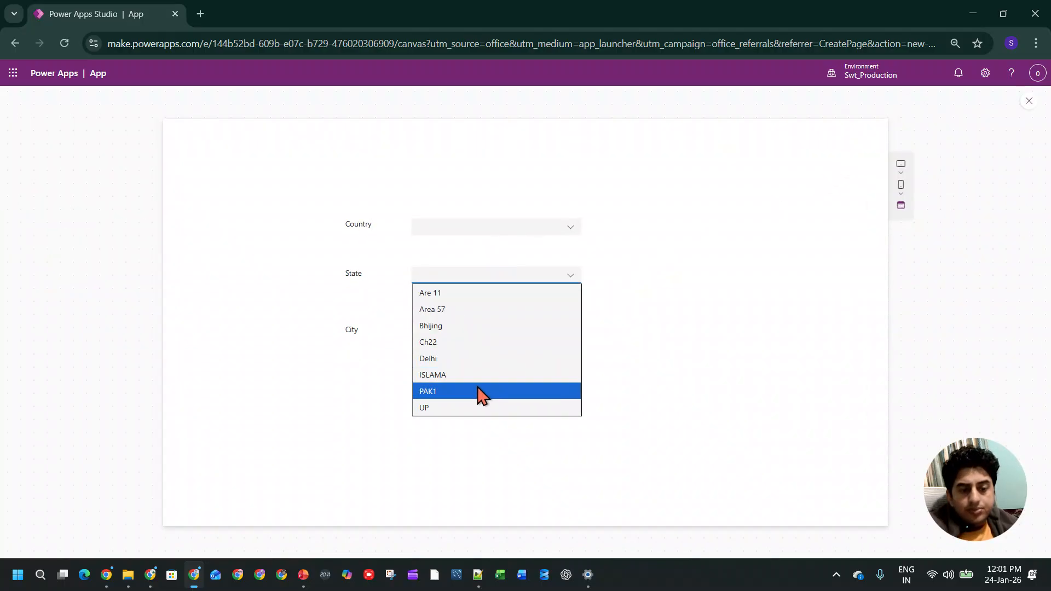
pyautogui.click(652, 249)
# - Test the preview by selecting INDIA as country and Delhi as state, recheck the State options, and return to editing
pyautogui.click(498, 228)
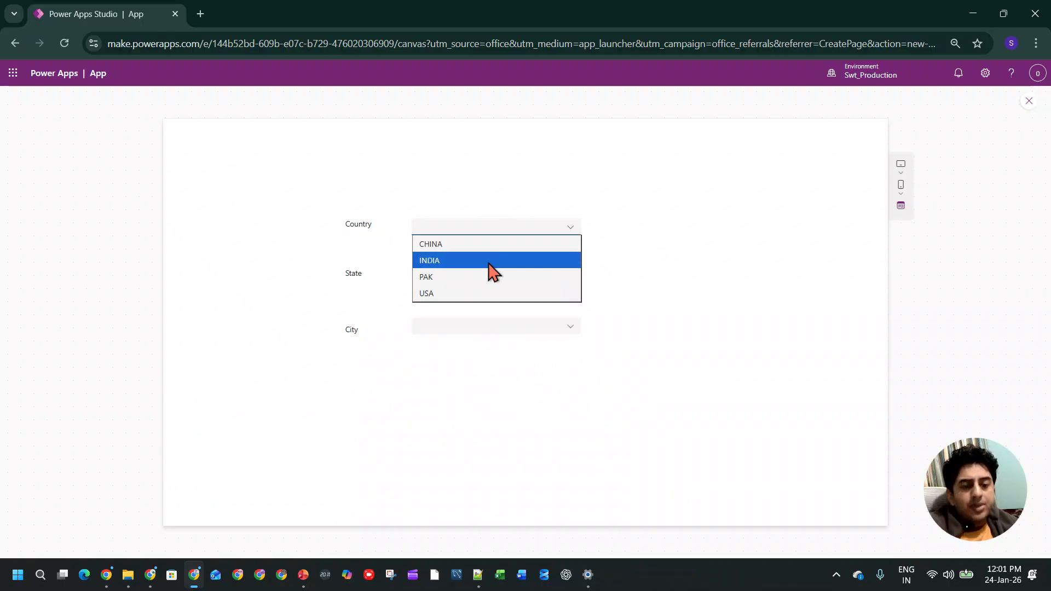
pyautogui.click(489, 261)
pyautogui.click(495, 275)
pyautogui.click(487, 367)
pyautogui.click(480, 276)
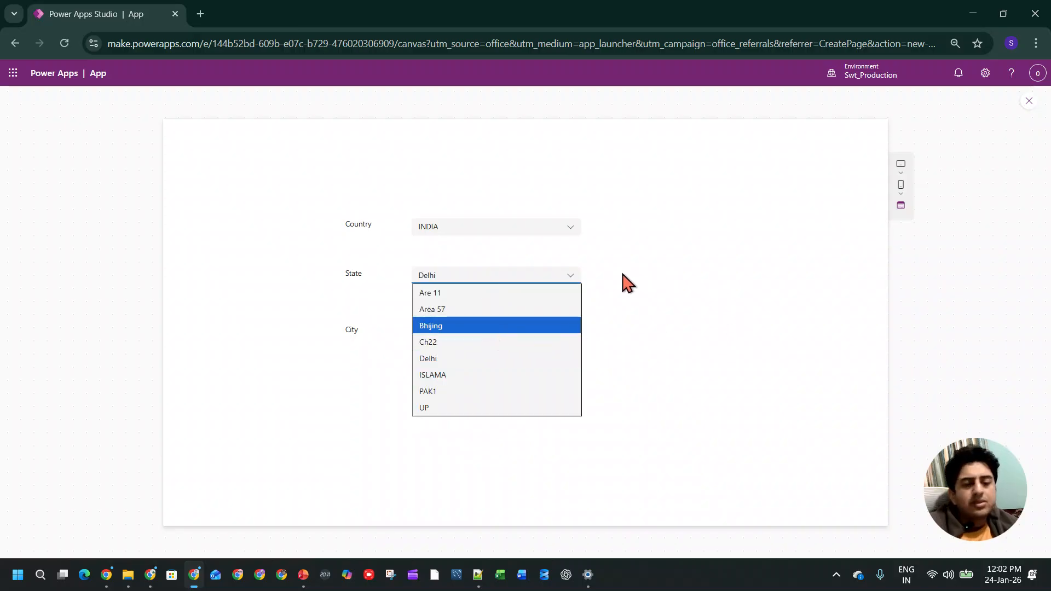
pyautogui.click(624, 274)
pyautogui.click(1028, 100)
pyautogui.click(672, 355)
pyautogui.click(501, 292)
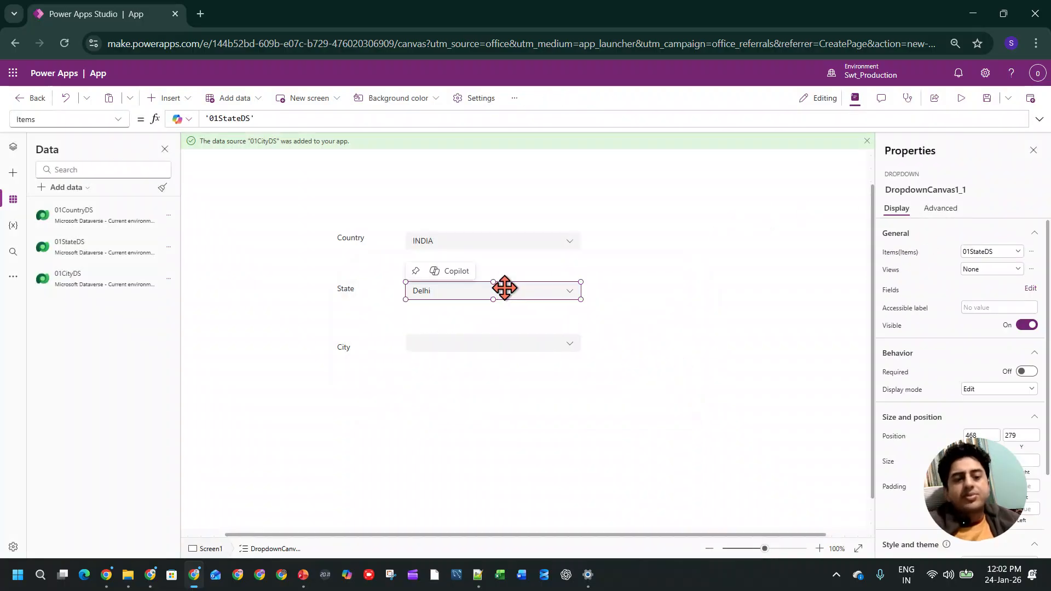
pyautogui.click(436, 241)
pyautogui.click(13, 147)
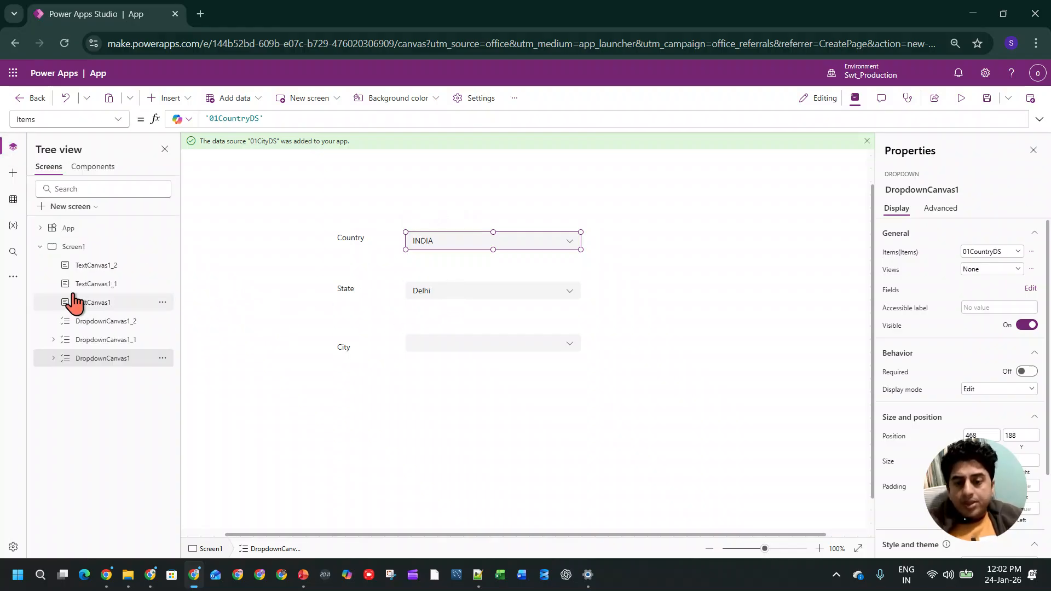
pyautogui.click(936, 190)
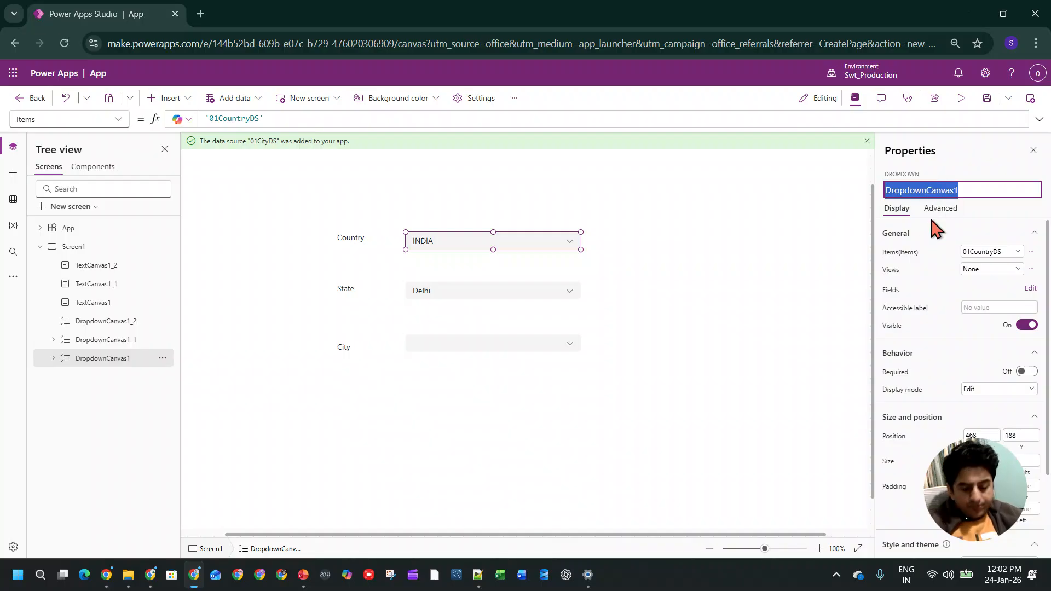
pyautogui.press('BackSpace')
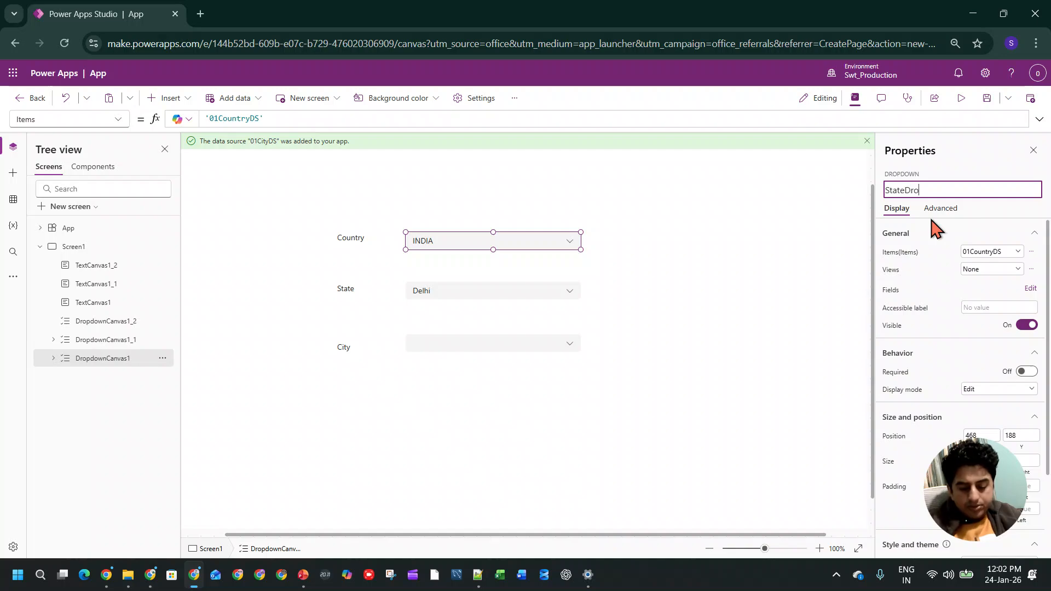
pyautogui.click(521, 289)
pyautogui.click(937, 192)
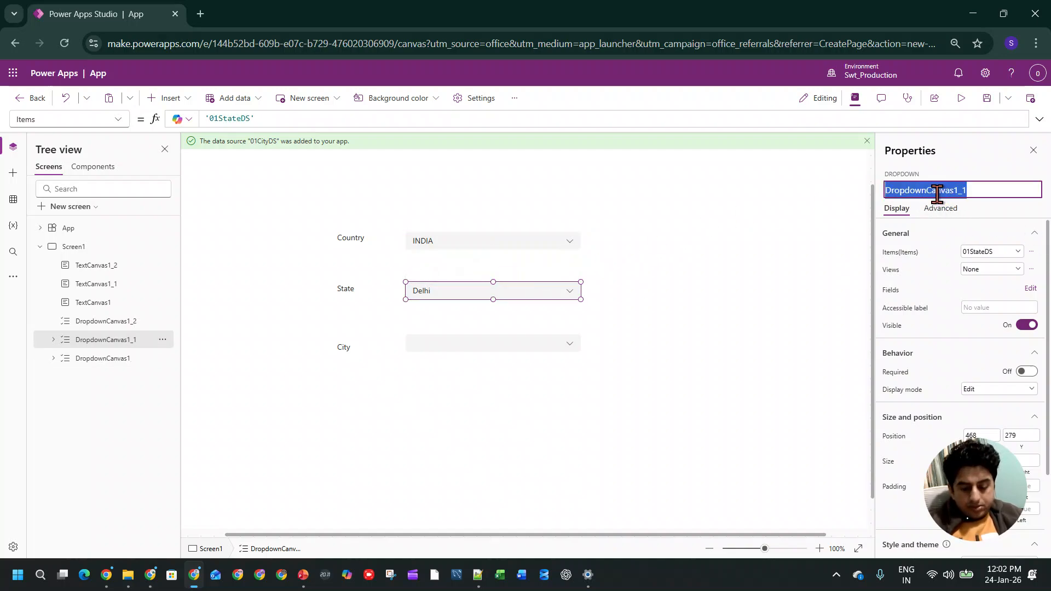
# - Try to rename the Country dropdown control as CountryDrop
pyautogui.click(575, 241)
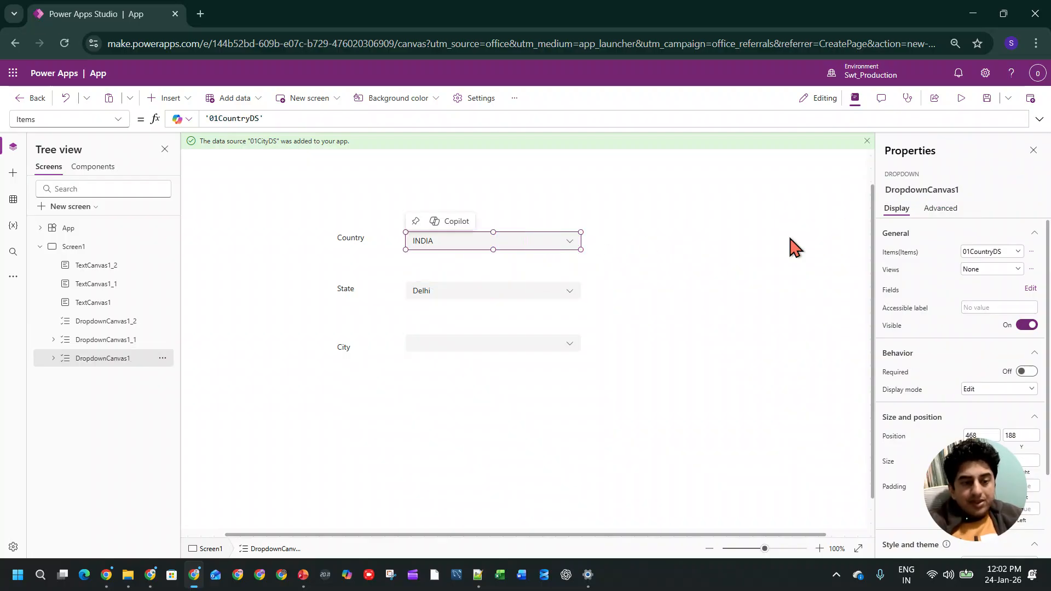
pyautogui.click(918, 192)
pyautogui.write('CountryDrop')
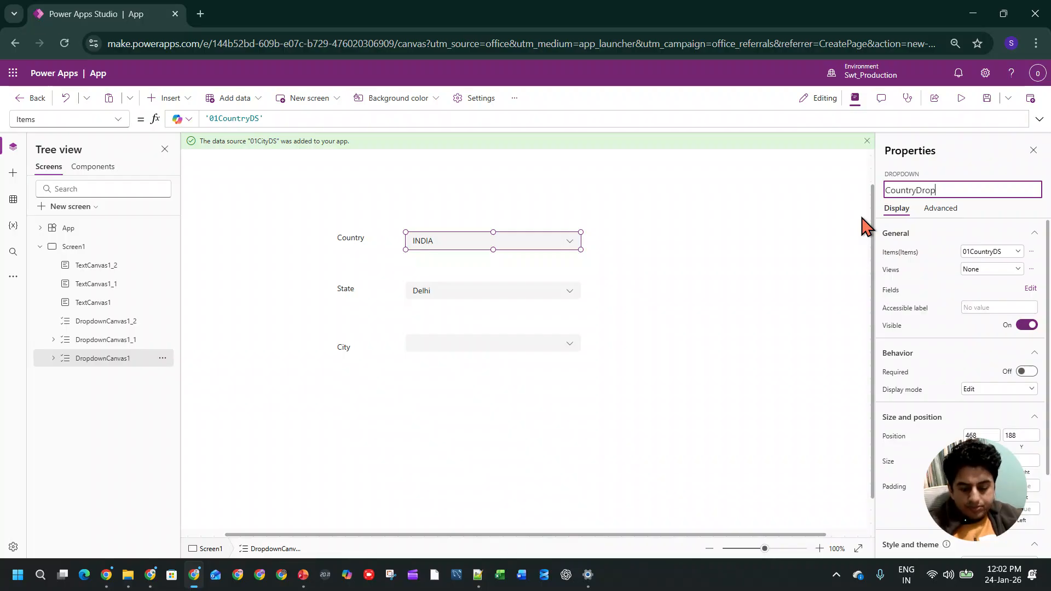
# - Try to rename the State dropdown control as StateDropdown
pyautogui.click(567, 293)
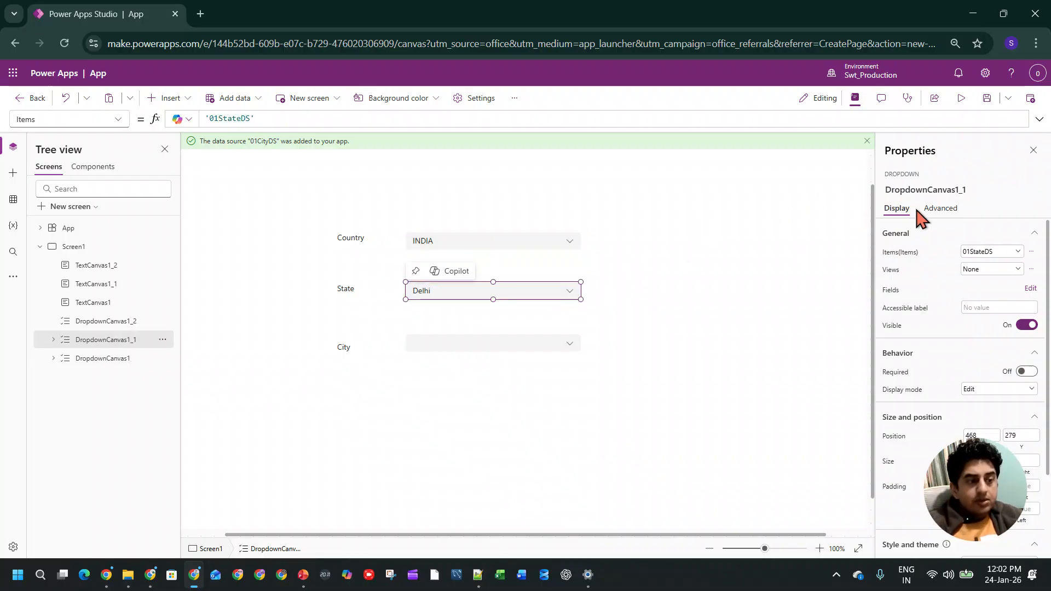
pyautogui.click(925, 192)
pyautogui.write('State')
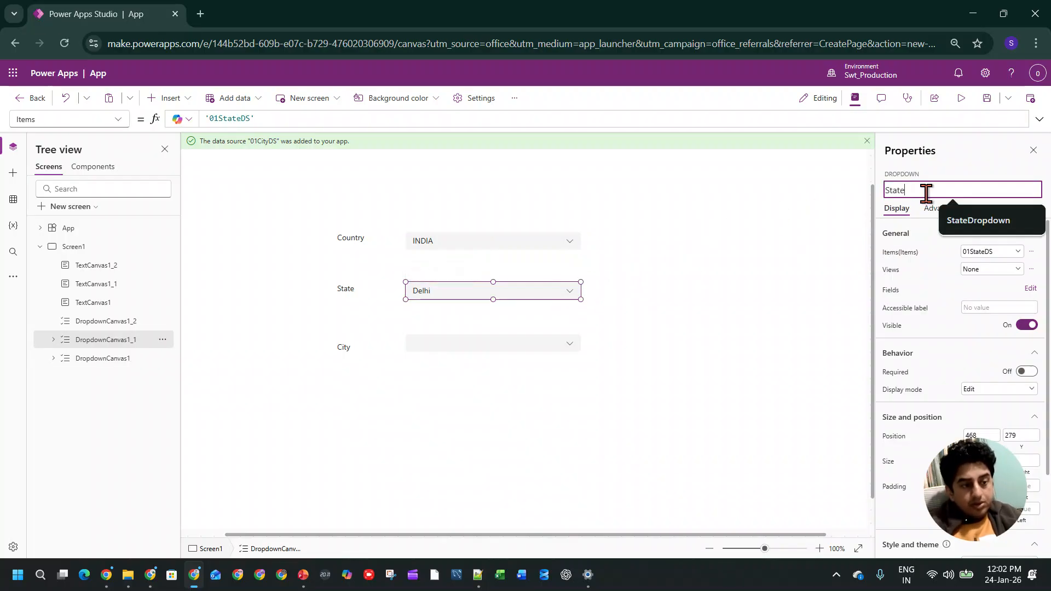
pyautogui.write('Dropdown')
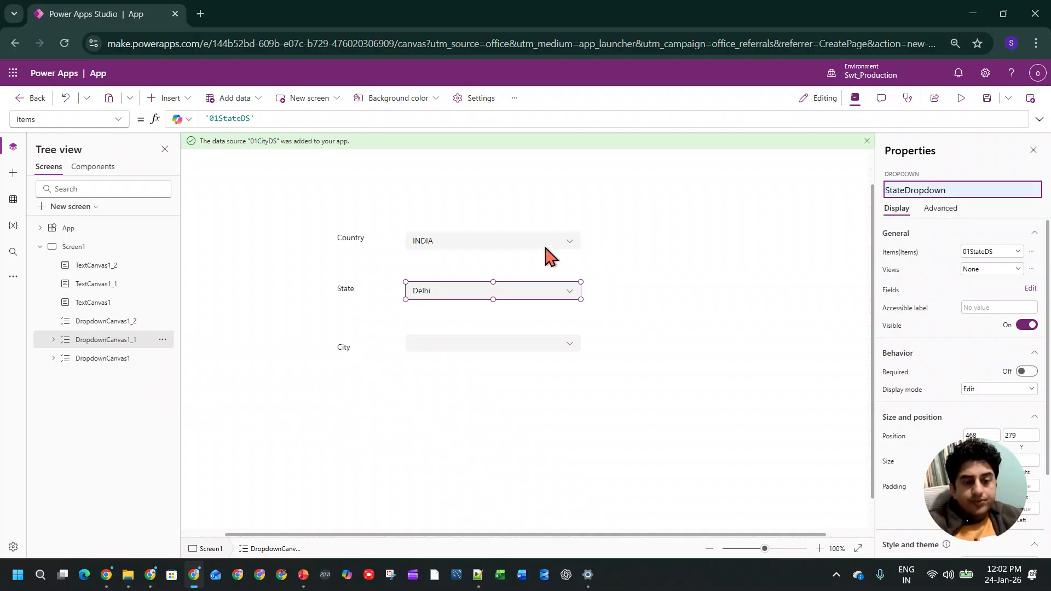
pyautogui.click(526, 249)
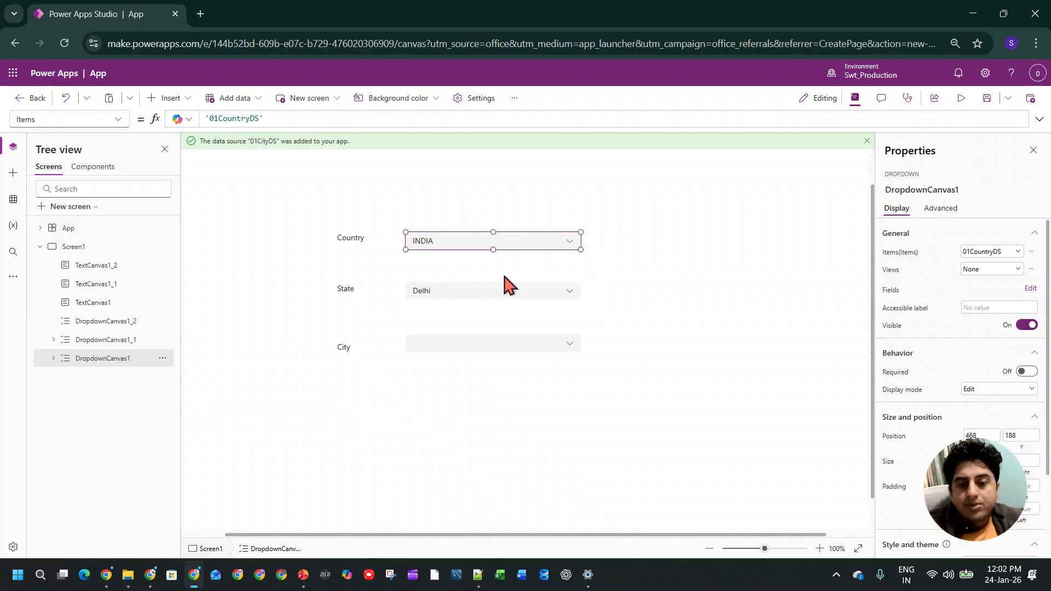
# - Rename the Country dropdown control as CountryDropdown
pyautogui.click(445, 289)
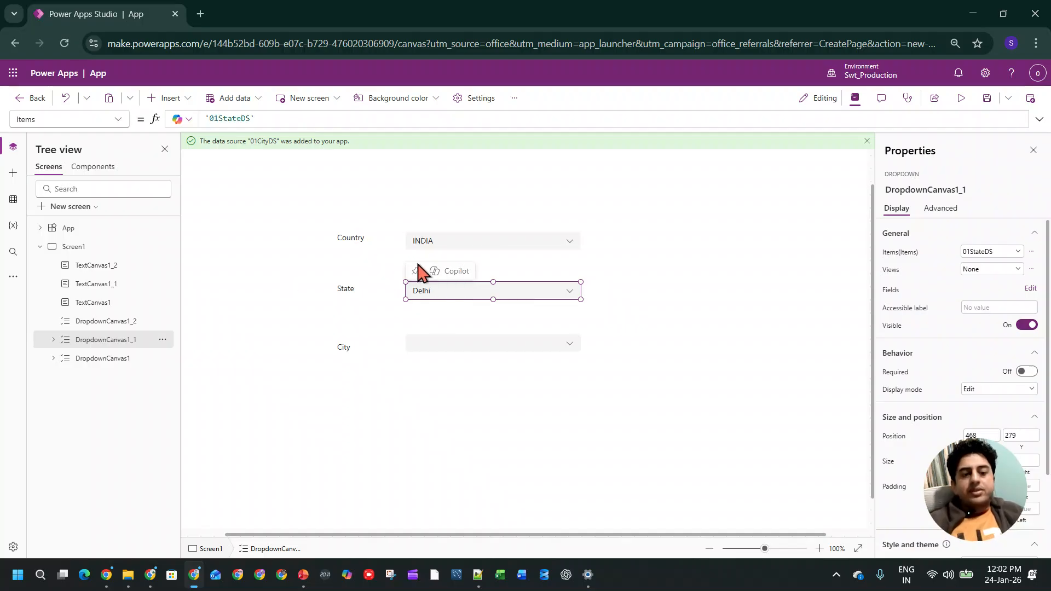
pyautogui.click(459, 241)
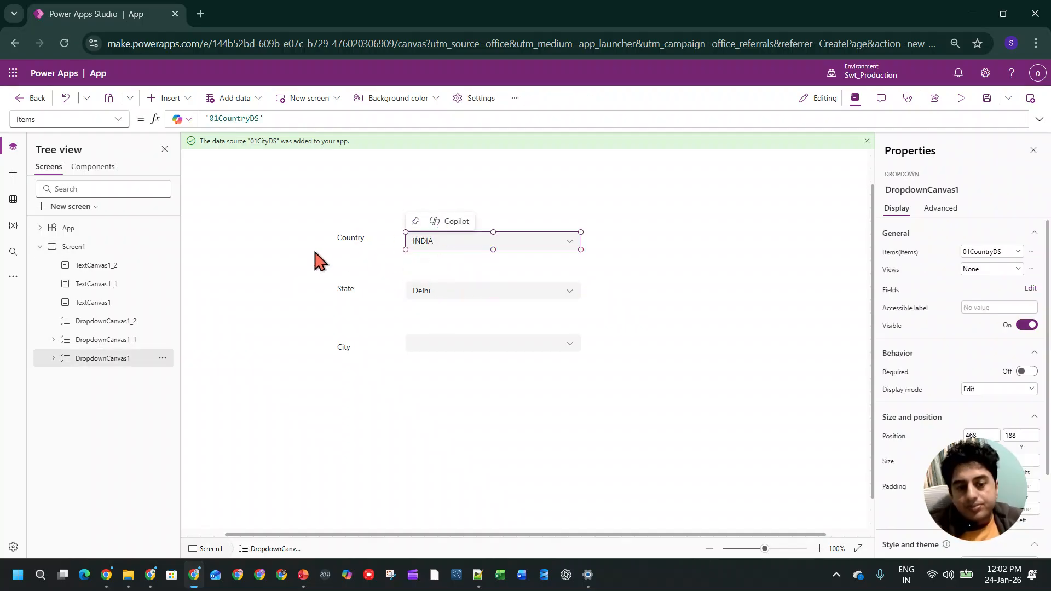
pyautogui.doubleClick(120, 322)
pyautogui.click(441, 255)
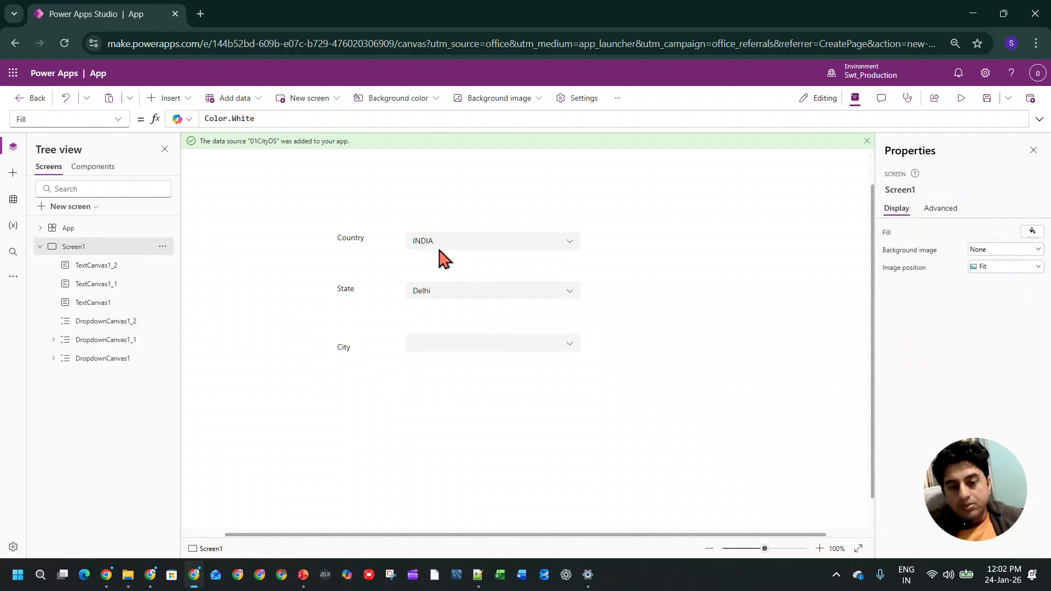
pyautogui.click(436, 245)
pyautogui.doubleClick(111, 358)
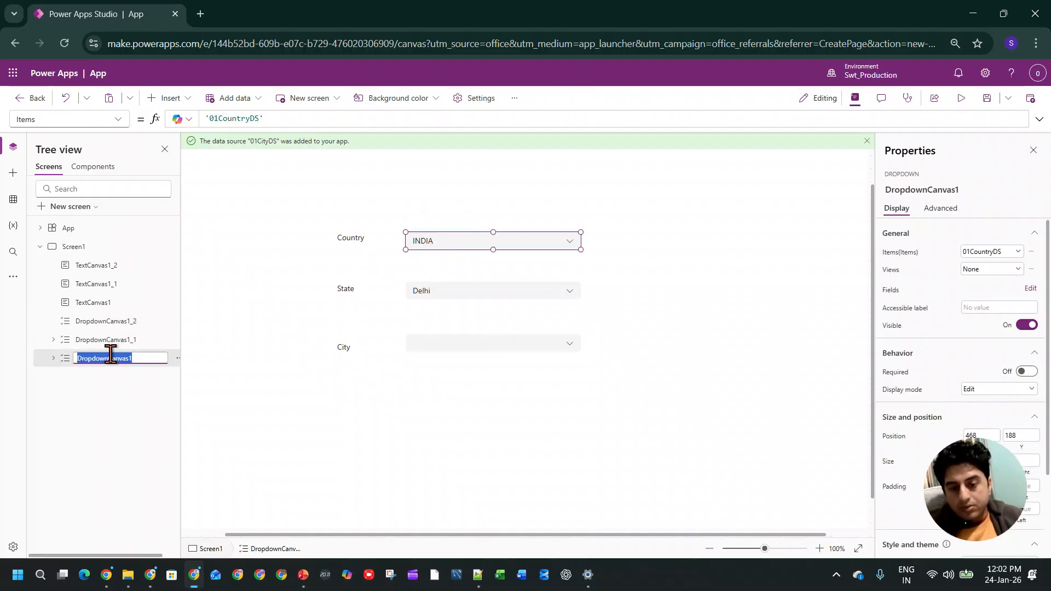
pyautogui.write('S')
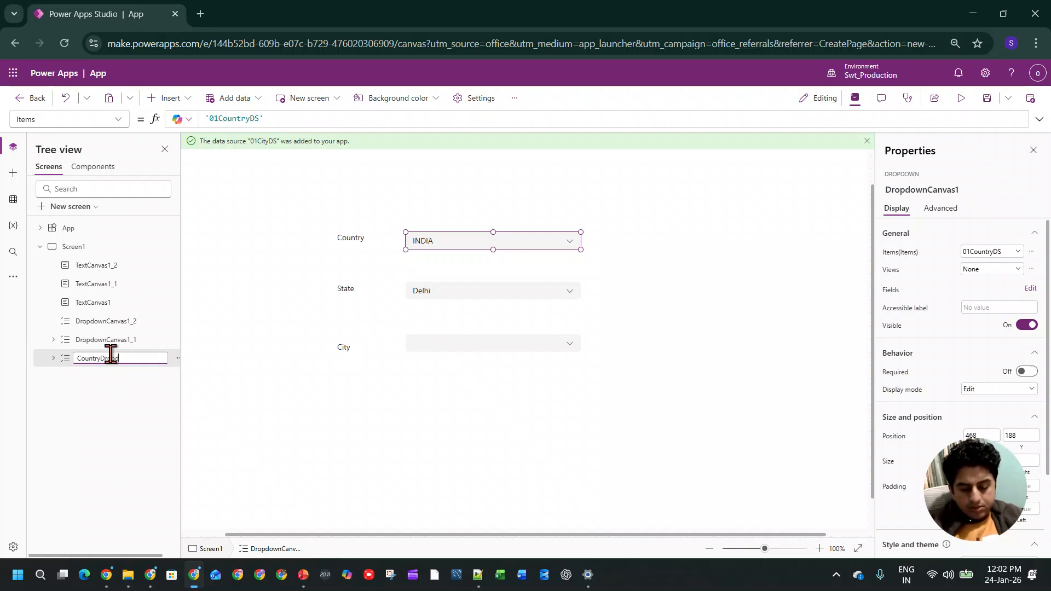
pyautogui.write('ountryDropdown')
pyautogui.press('Return')
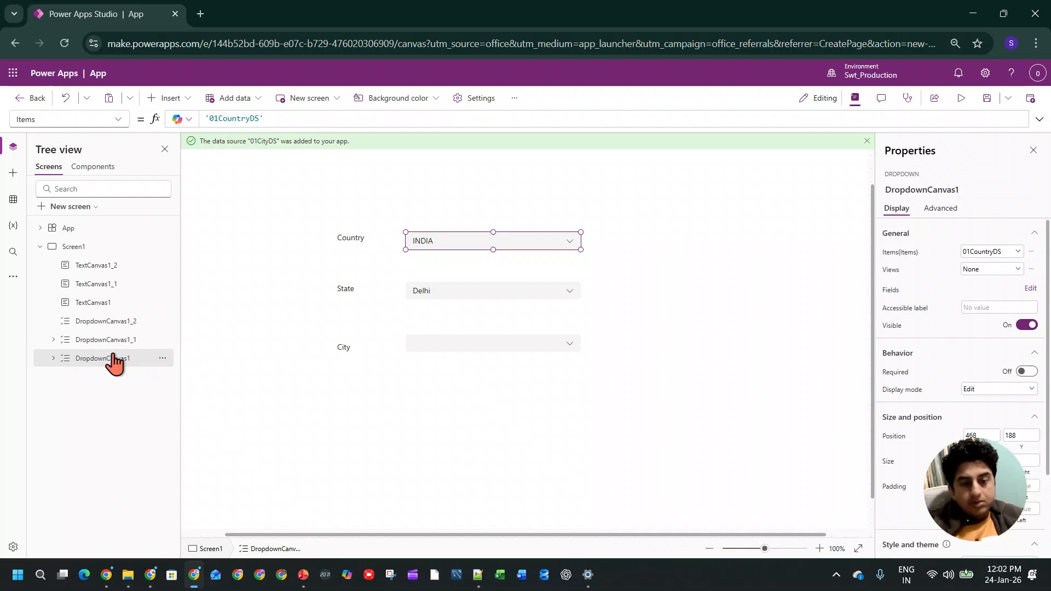
# - Rename the State dropdown control as StateDropdowen
pyautogui.click(109, 342)
pyautogui.doubleClick(109, 340)
pyautogui.write('StateDr')
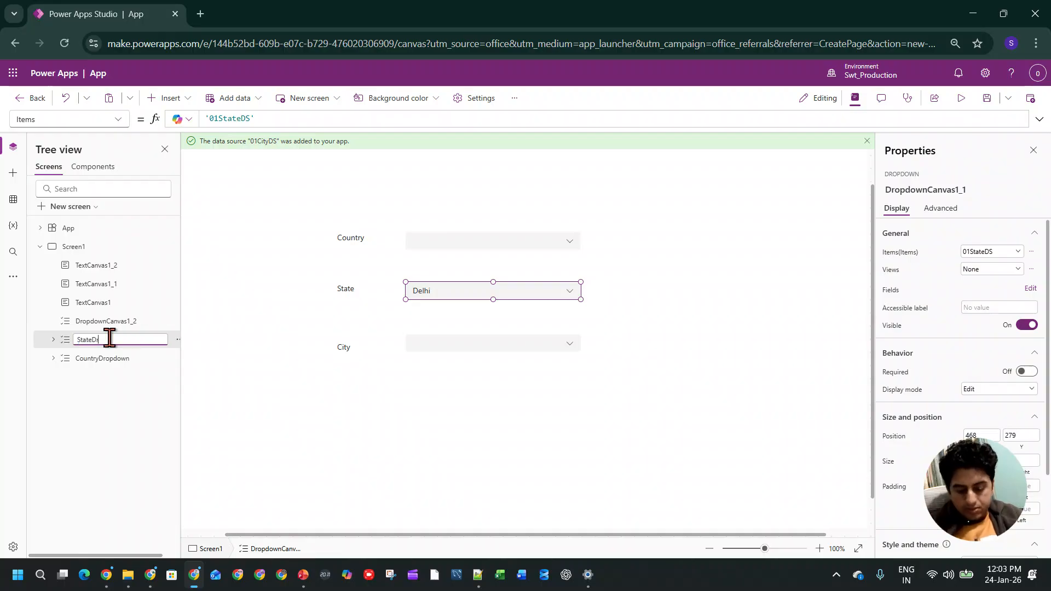
pyautogui.click(109, 343)
# - Select INDIA in the Country dropdown, then open a new browser tab and return to the app editor
pyautogui.click(459, 240)
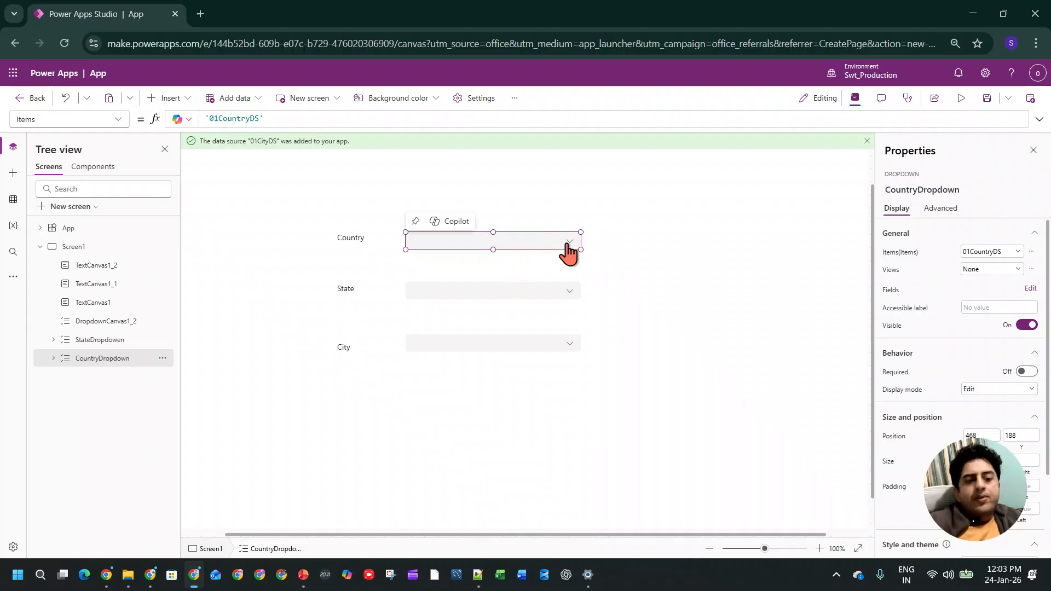
pyautogui.click(567, 245)
pyautogui.click(534, 275)
pyautogui.click(522, 287)
pyautogui.click(522, 290)
pyautogui.click(522, 292)
pyautogui.click(201, 14)
pyautogui.click(152, 18)
# - Wrap the State dropdown's Items source in a Filter function, starting it as Filter( '01StateDS', with the condition left open
pyautogui.click(455, 294)
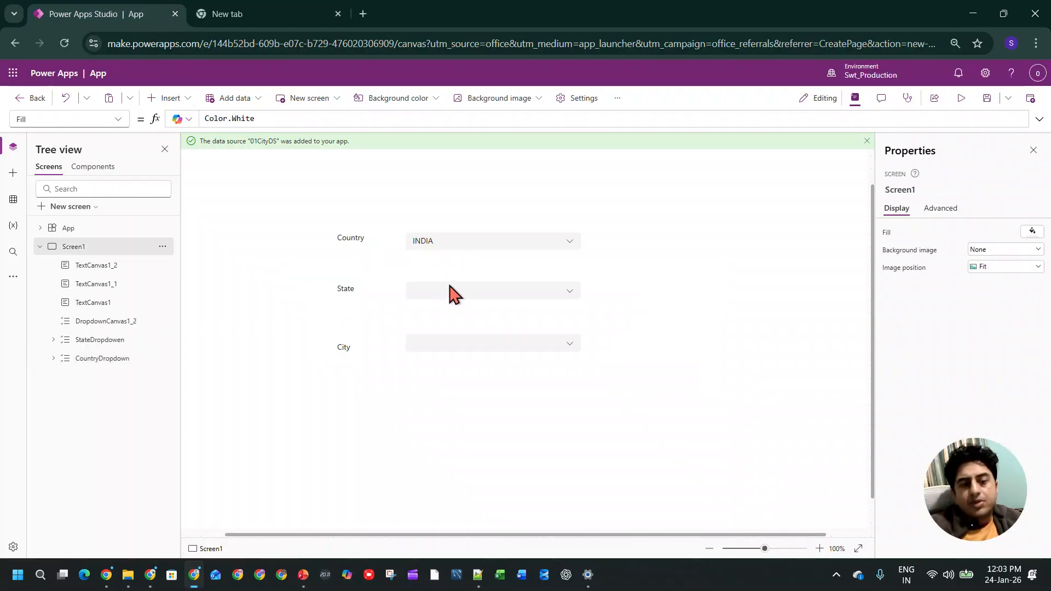
pyautogui.click(454, 294)
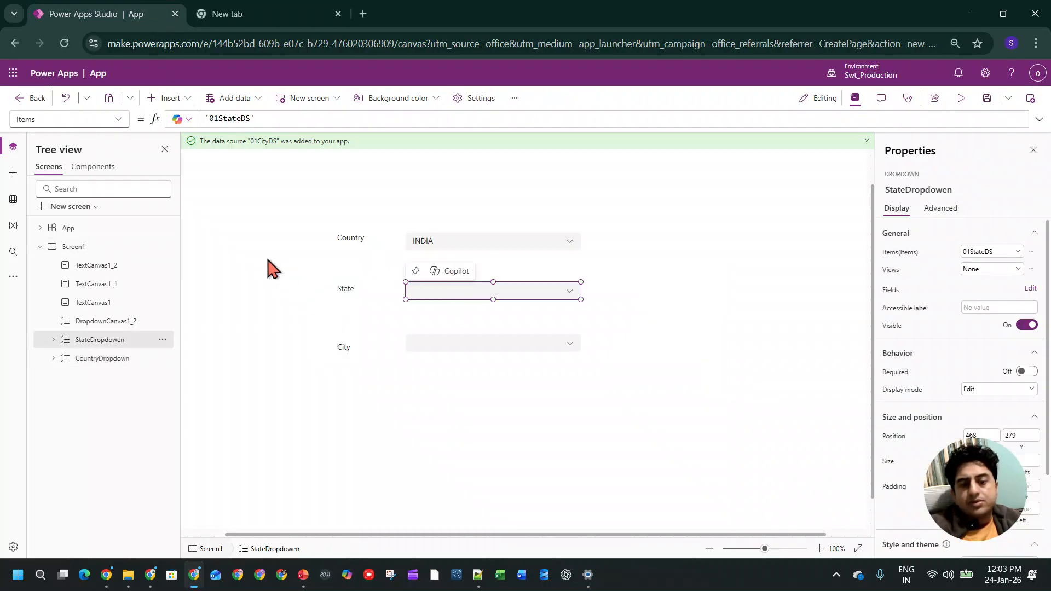
pyautogui.click(220, 119)
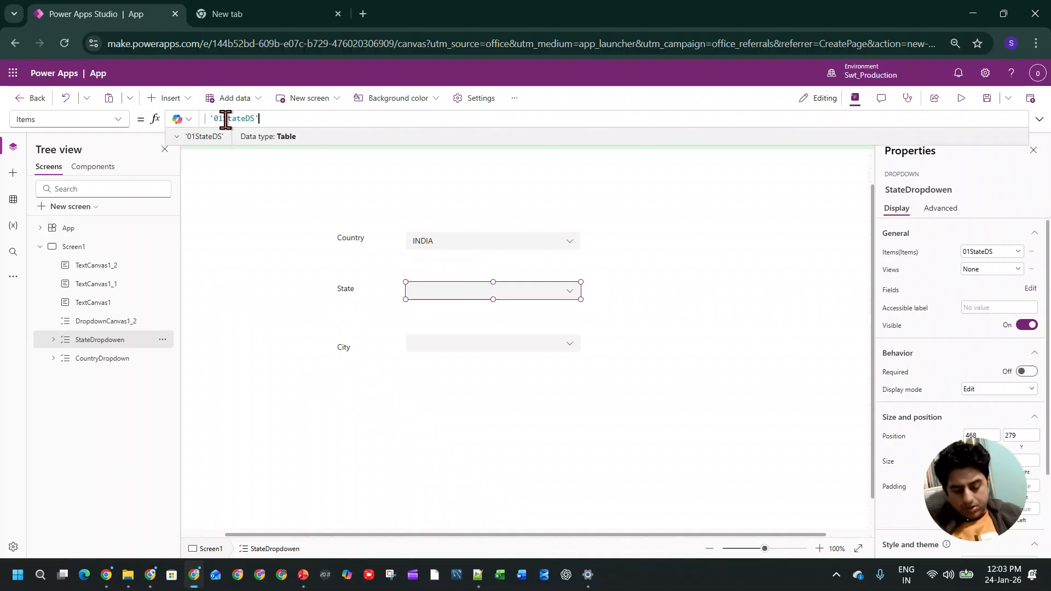
pyautogui.write('Filter( ')
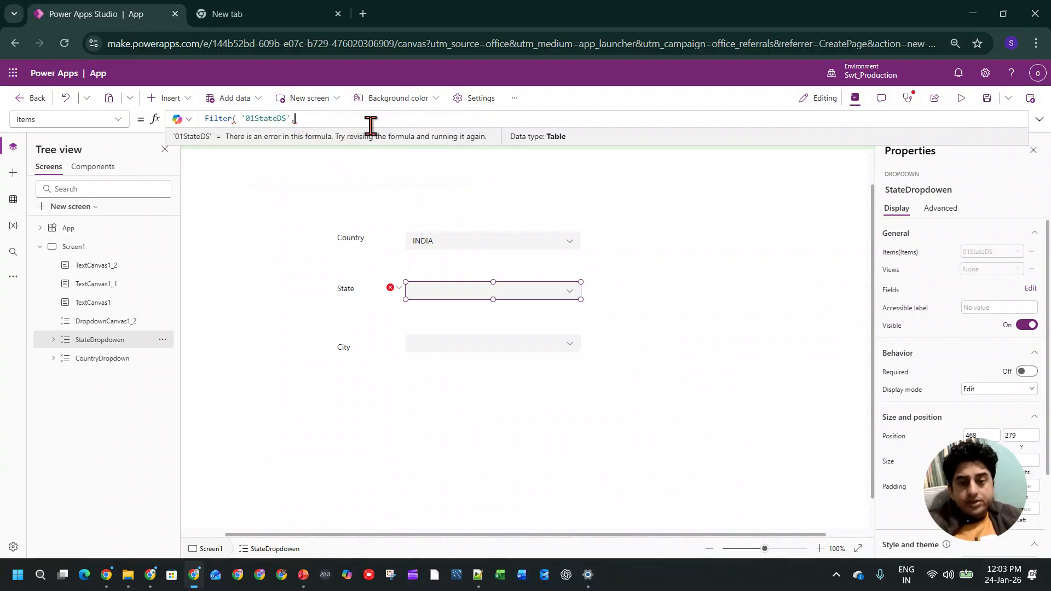
pyautogui.write(',')
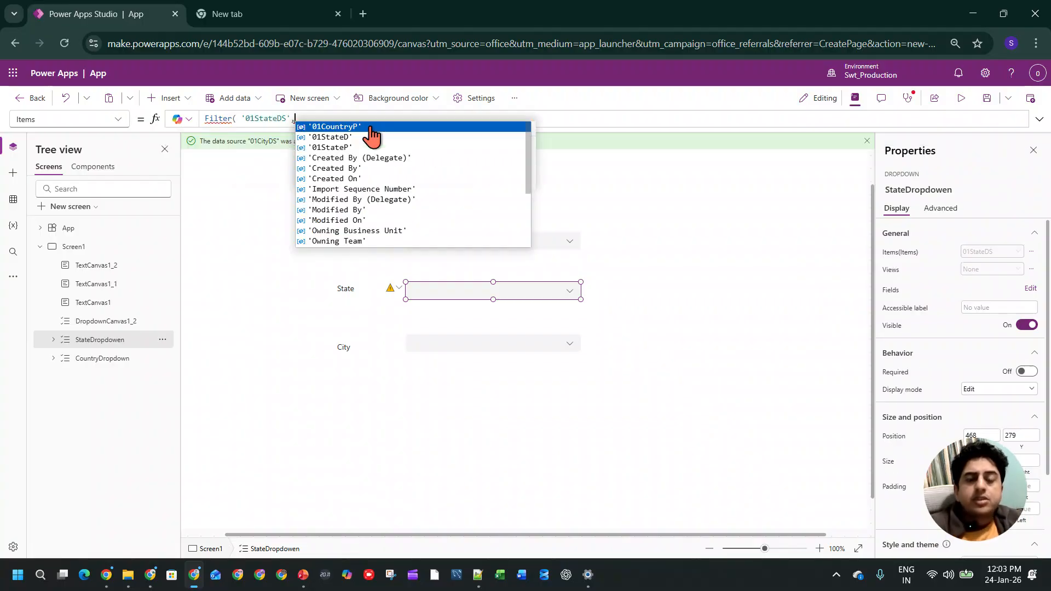
# - Duplicate the browser tab that holds the Power Apps Studio app
pyautogui.click(255, 15)
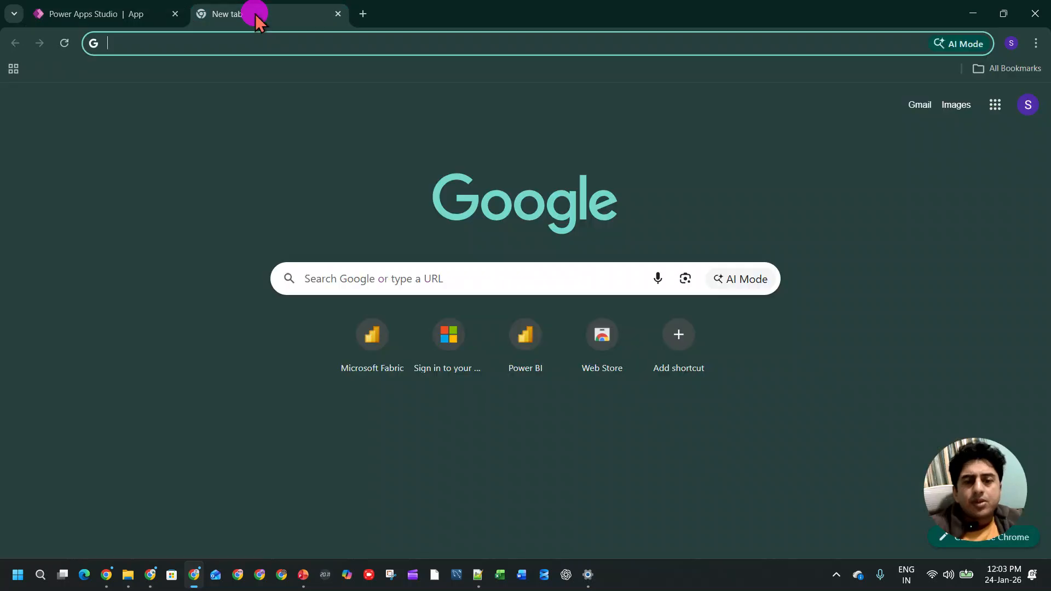
pyautogui.click(136, 9)
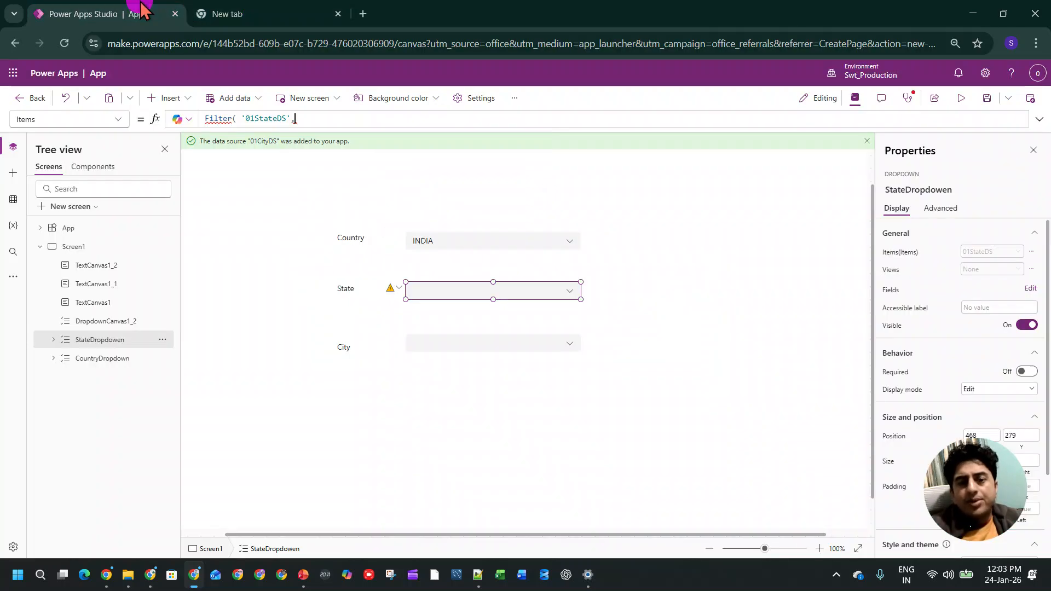
pyautogui.click(268, 13)
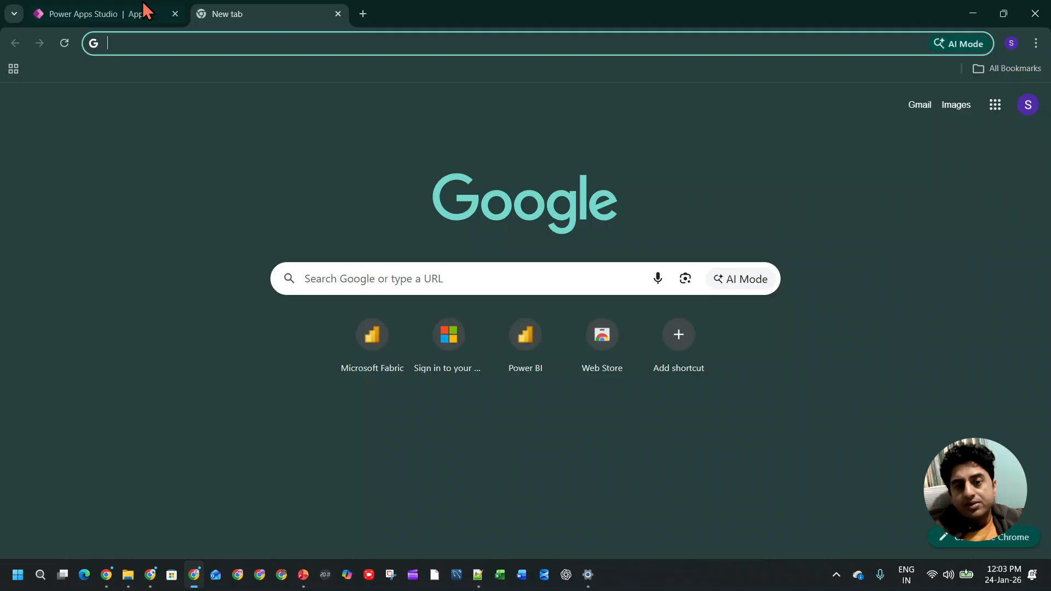
pyautogui.click(147, 15)
pyautogui.rightClick(147, 15)
pyautogui.click(215, 134)
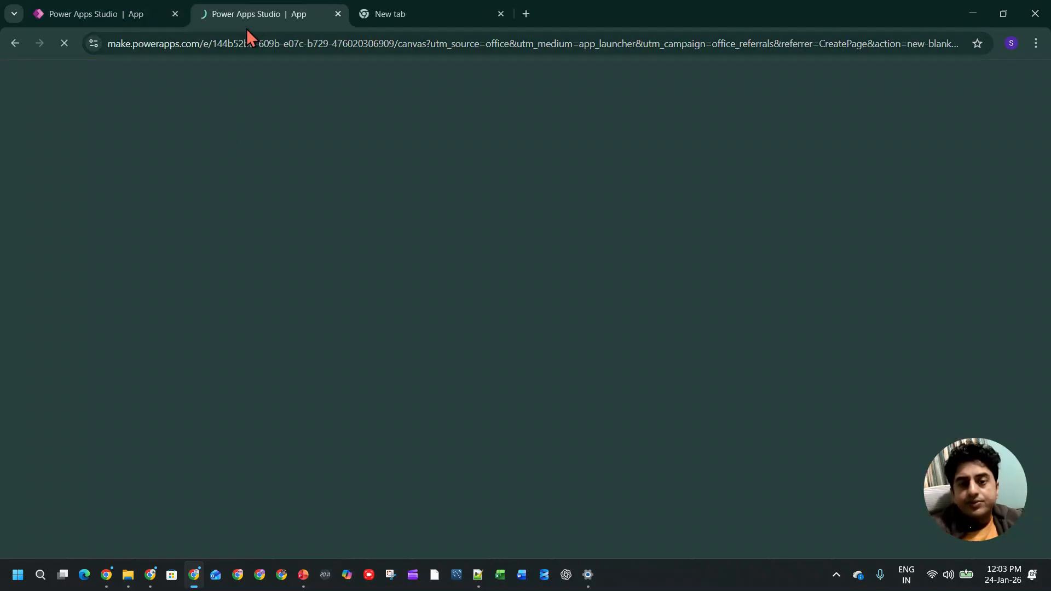
# - Open the 01StateD table in the duplicated tab, examine its 01CountryP lookup column, and return to the app editor
pyautogui.click(15, 44)
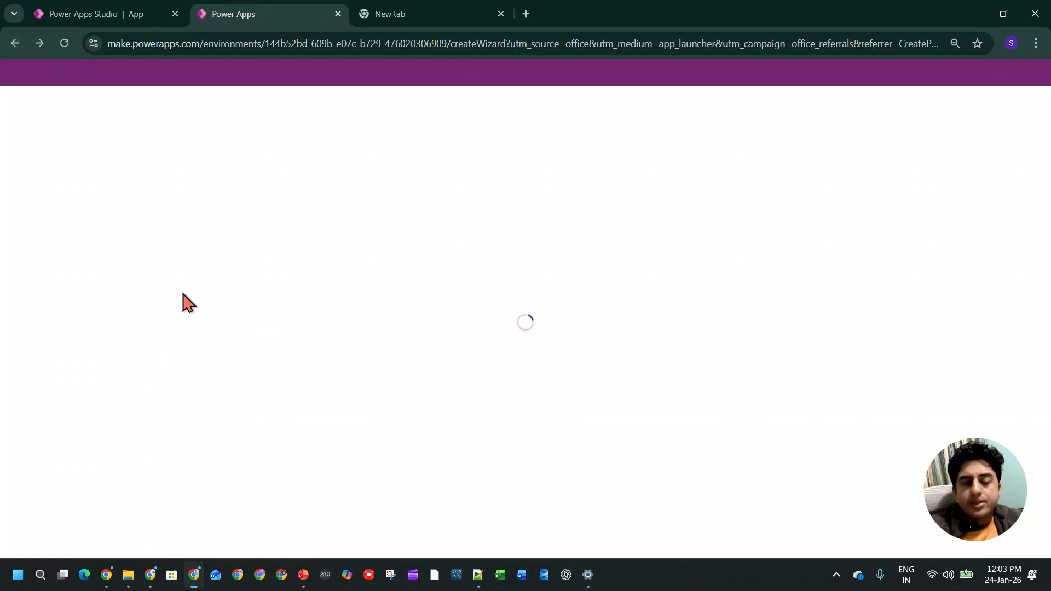
pyautogui.click(59, 258)
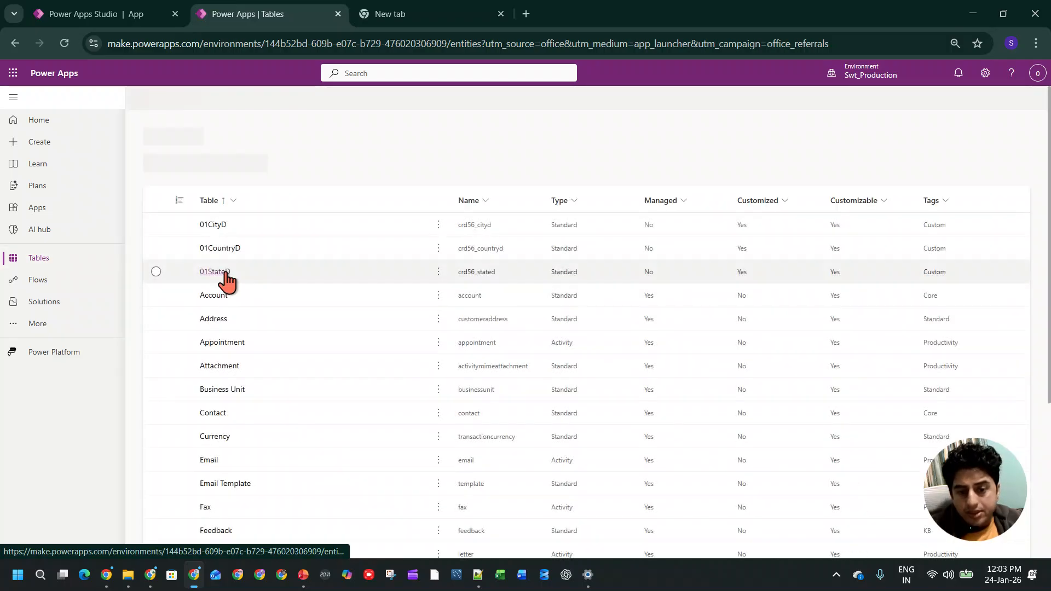
pyautogui.click(224, 273)
pyautogui.click(219, 338)
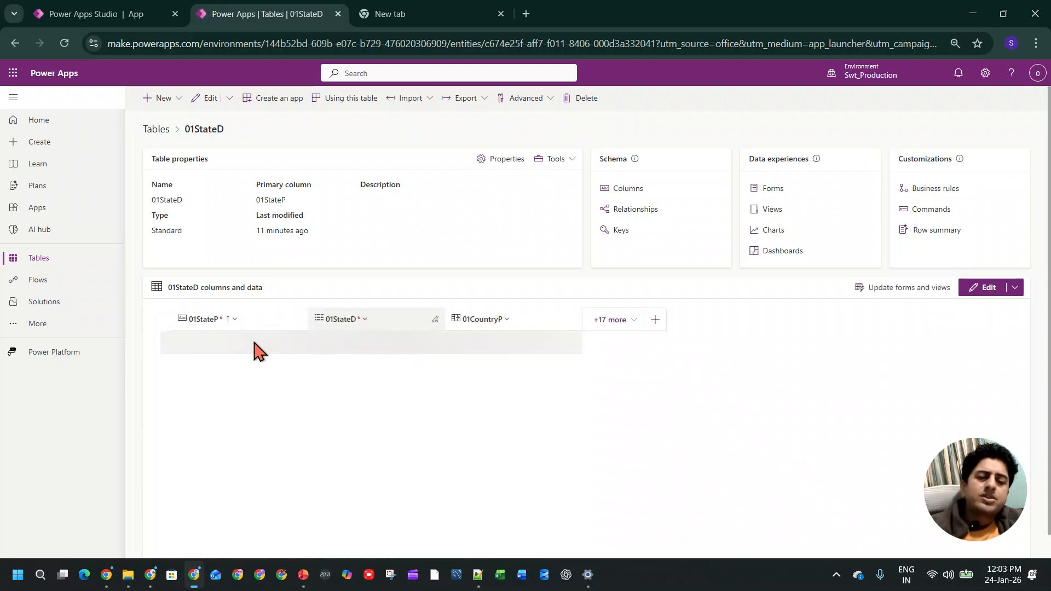
pyautogui.click(486, 323)
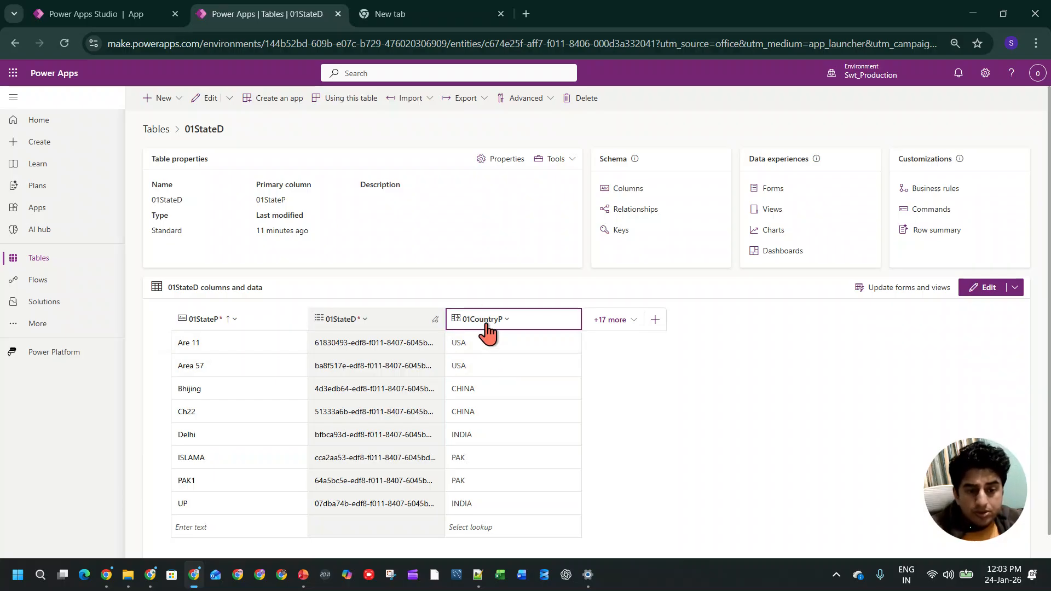
pyautogui.click(74, 15)
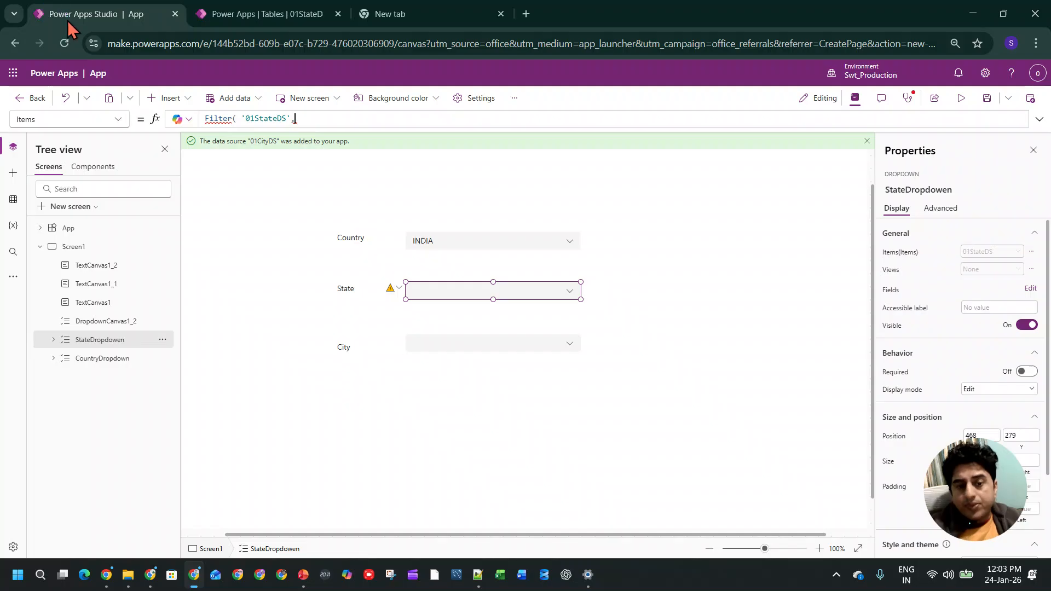
pyautogui.click(314, 119)
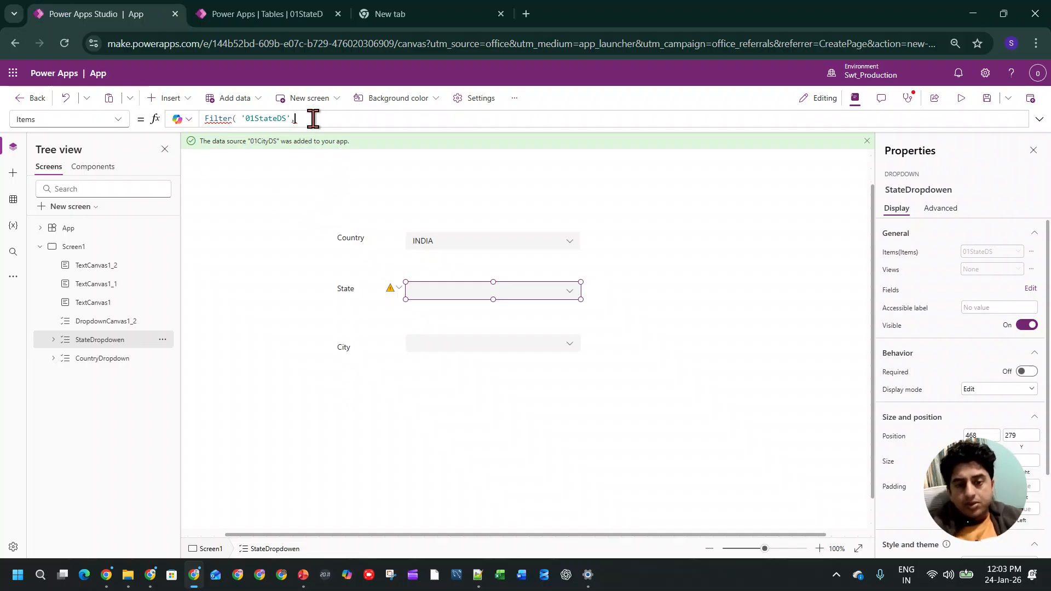
pyautogui.write('s')
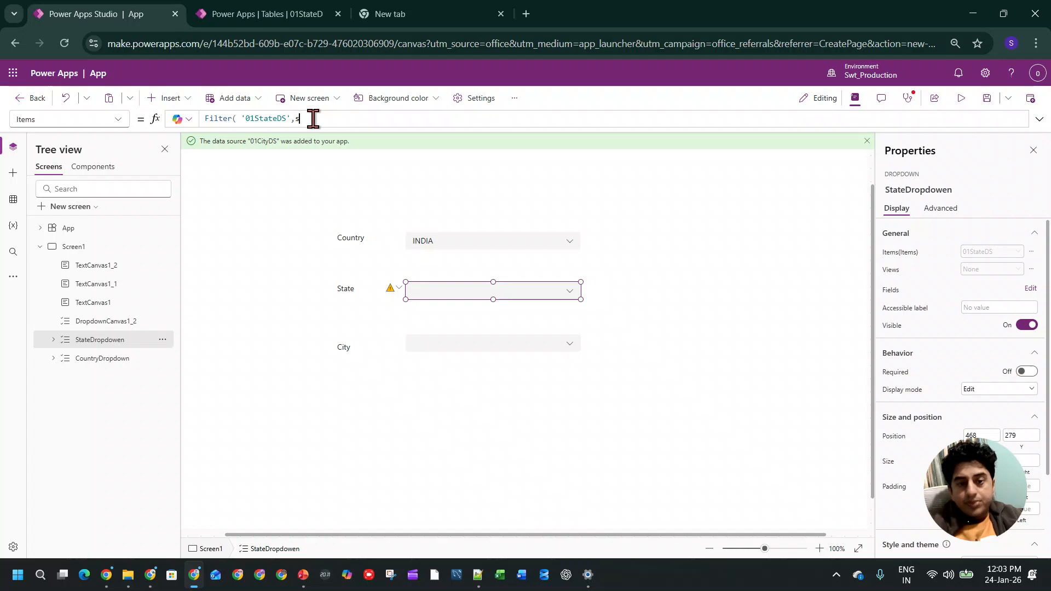
pyautogui.write('t')
pyautogui.press('BackSpace')
pyautogui.press('BackSpace')
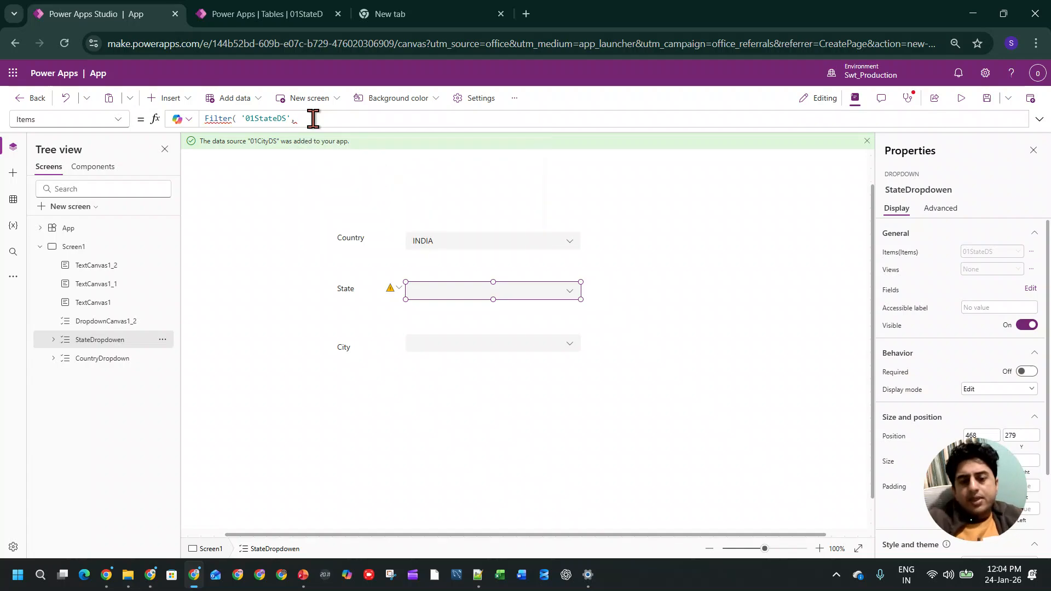
pyautogui.write('cou')
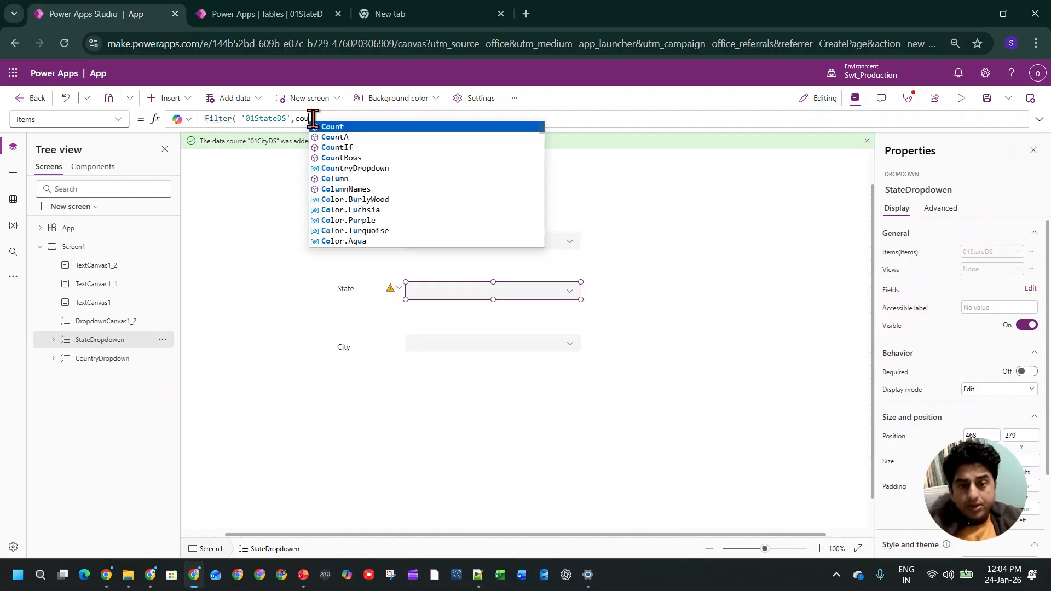
pyautogui.press('BackSpace')
pyautogui.press('BackSpace')
pyautogui.press('BackSpace')
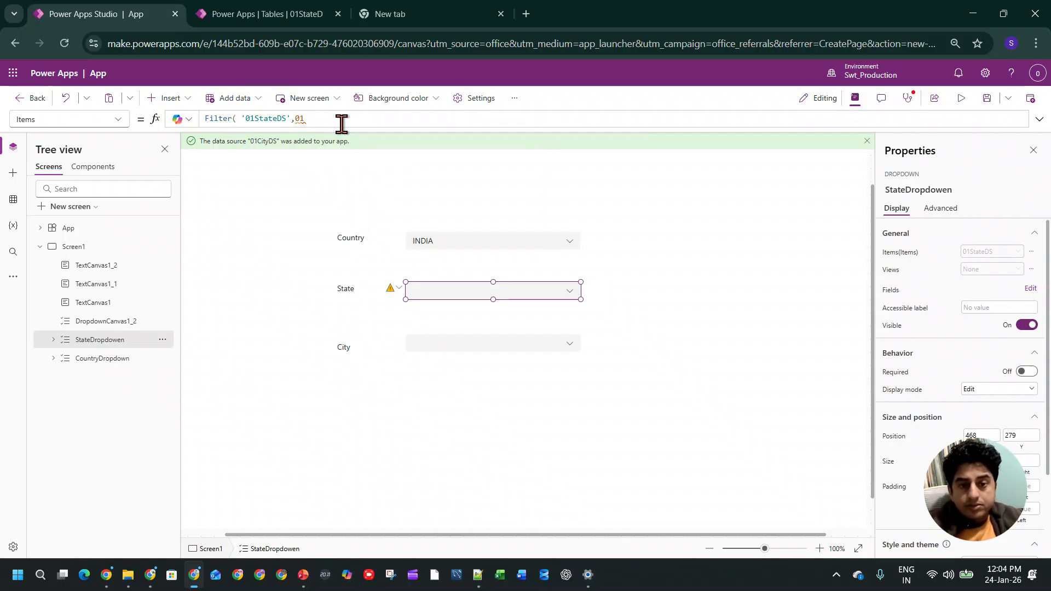
pyautogui.press('BackSpace')
pyautogui.press('BackSpace')
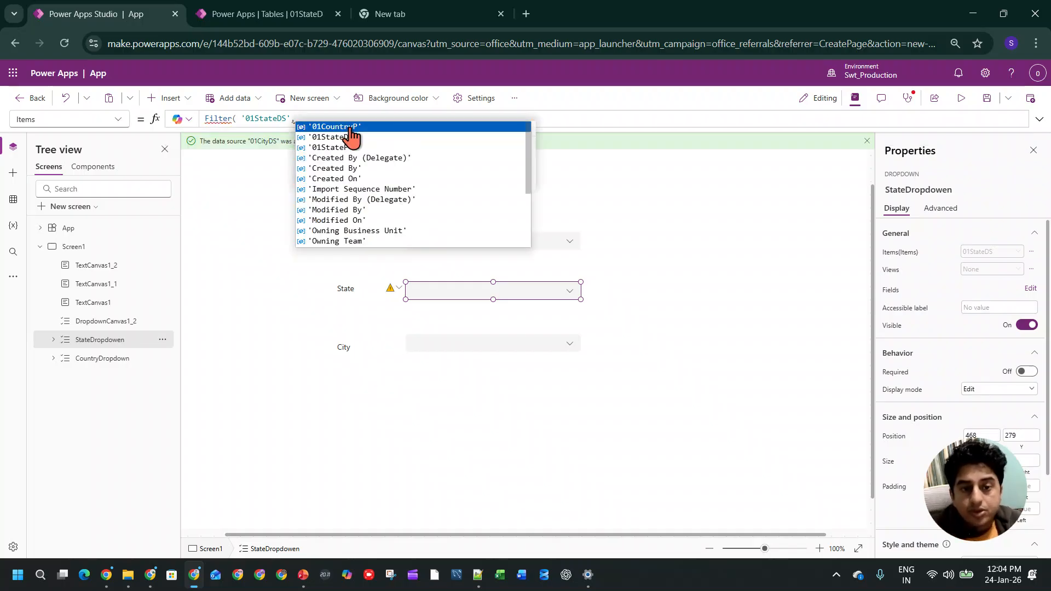
# - Add '01CountryP'.'01CountryP' as the field to compare in the State dropdown's Filter condition
pyautogui.click(357, 128)
pyautogui.write(',')
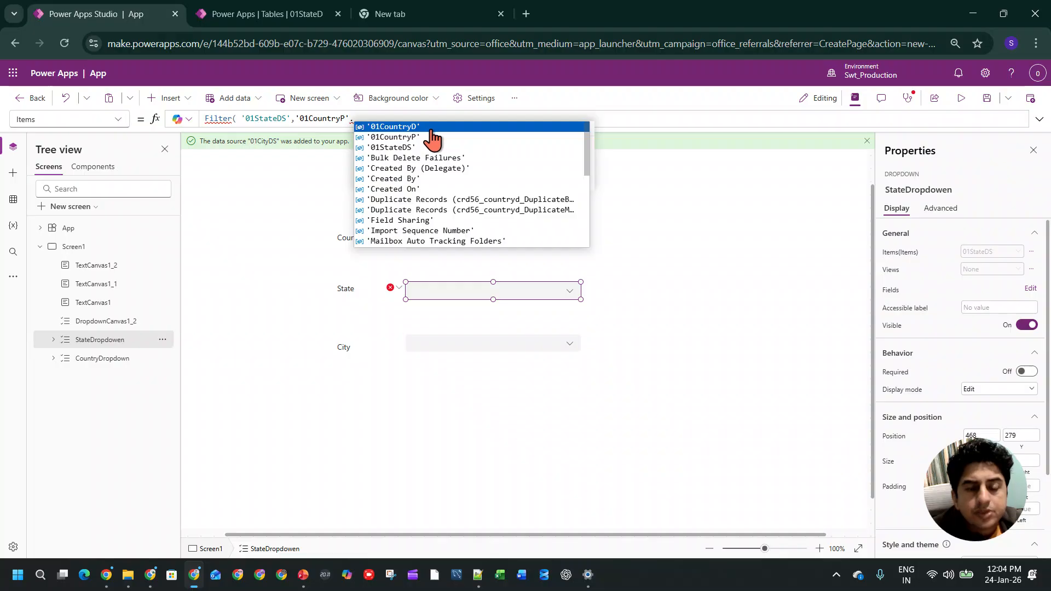
pyautogui.click(429, 137)
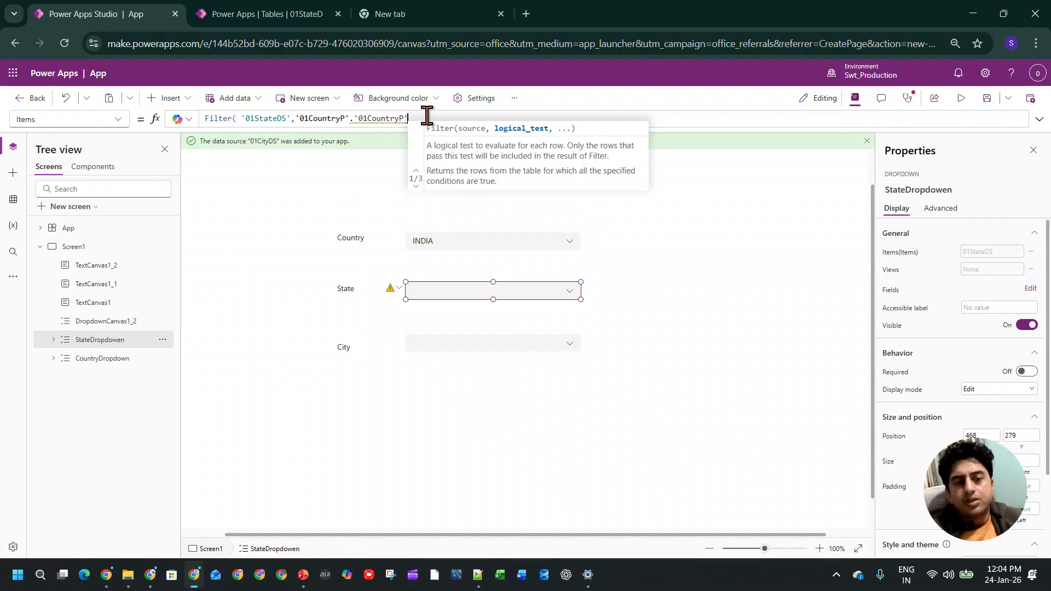
pyautogui.moveTo(382, 116)
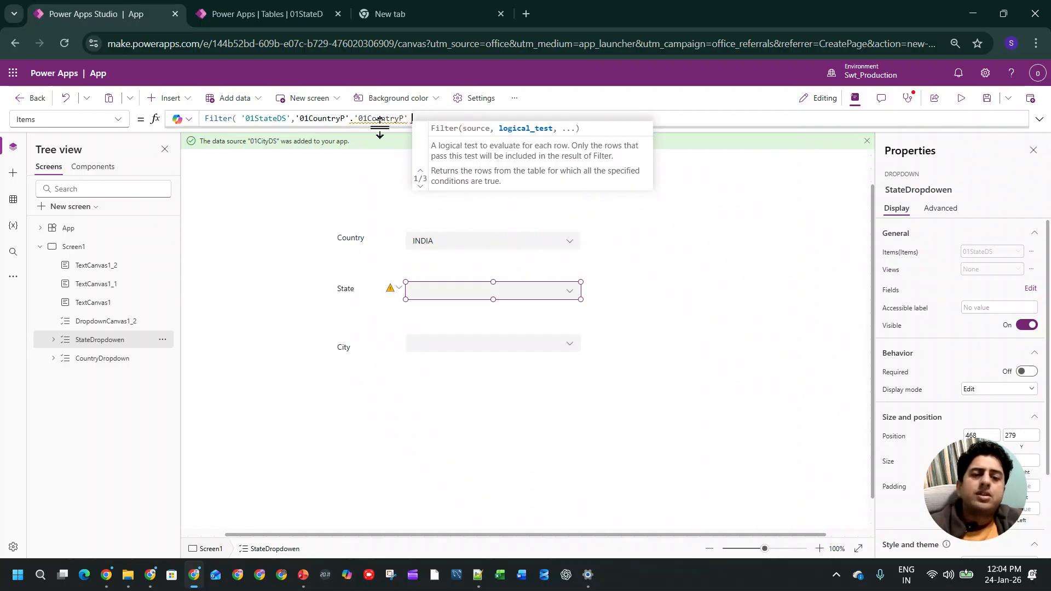
# - Open the 01CountryD table in the other tab and widen its 01CountryD column to examine the full record IDs
pyautogui.click(255, 14)
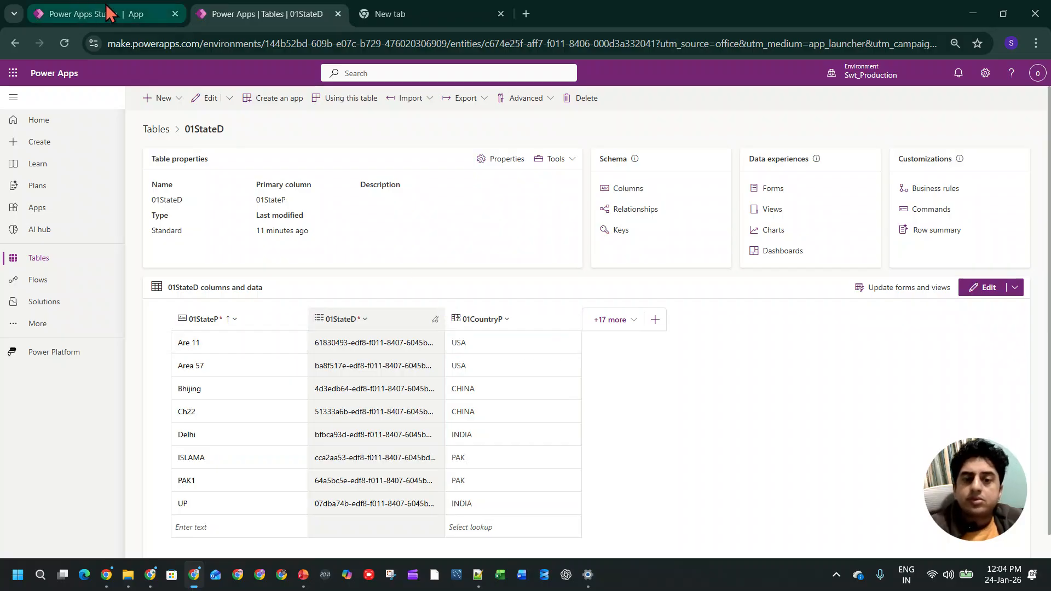
pyautogui.click(79, 261)
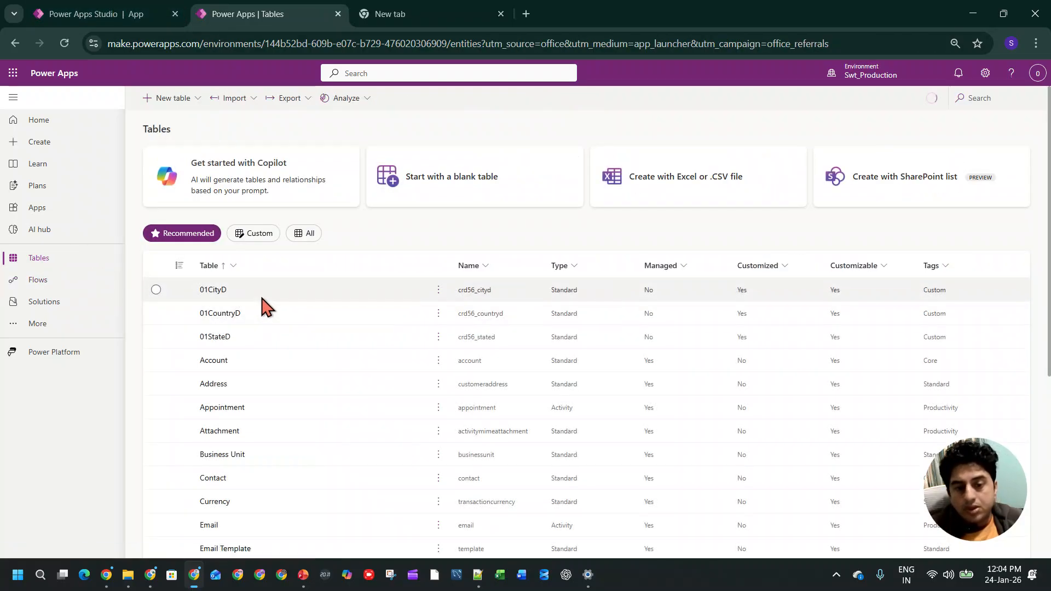
pyautogui.click(234, 313)
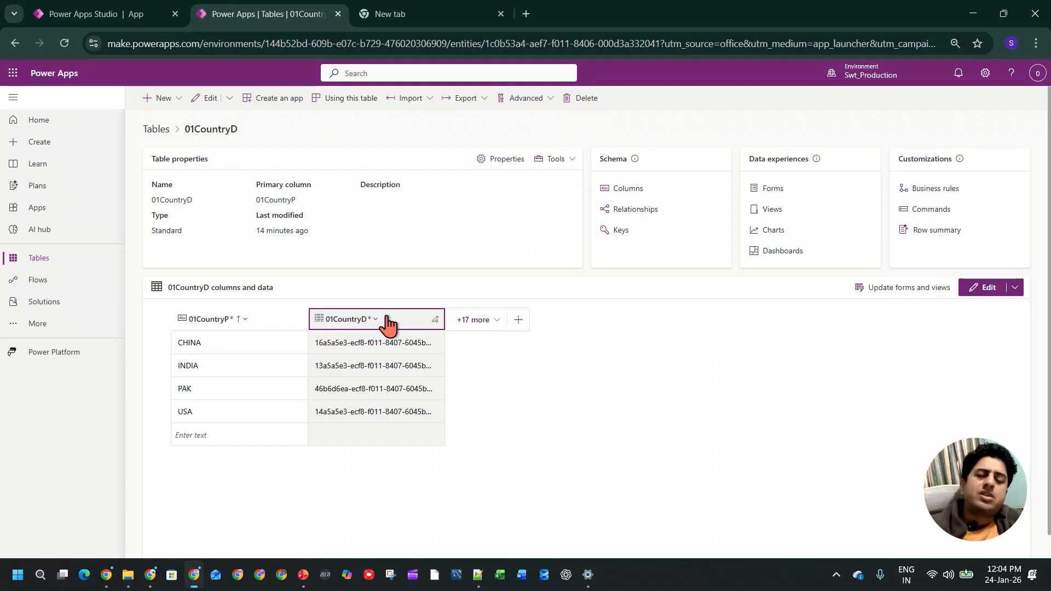
pyautogui.moveTo(444, 319); pyautogui.dragTo(512, 319)
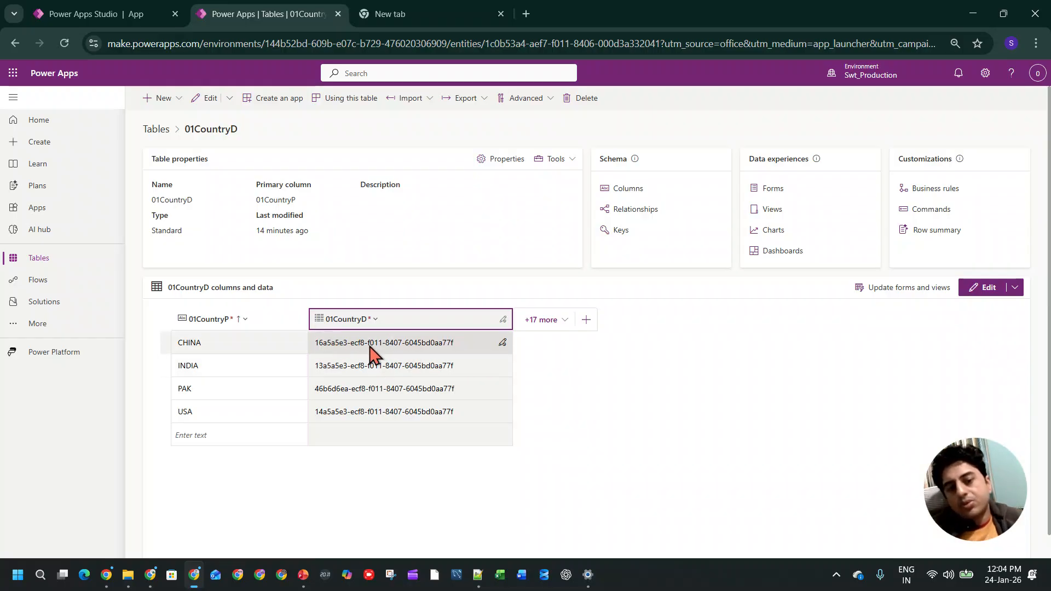
# - Change the compared field in the State dropdown's Filter formula to '01CountryP'.'01CountryD' followed by an equals sign
pyautogui.click(131, 15)
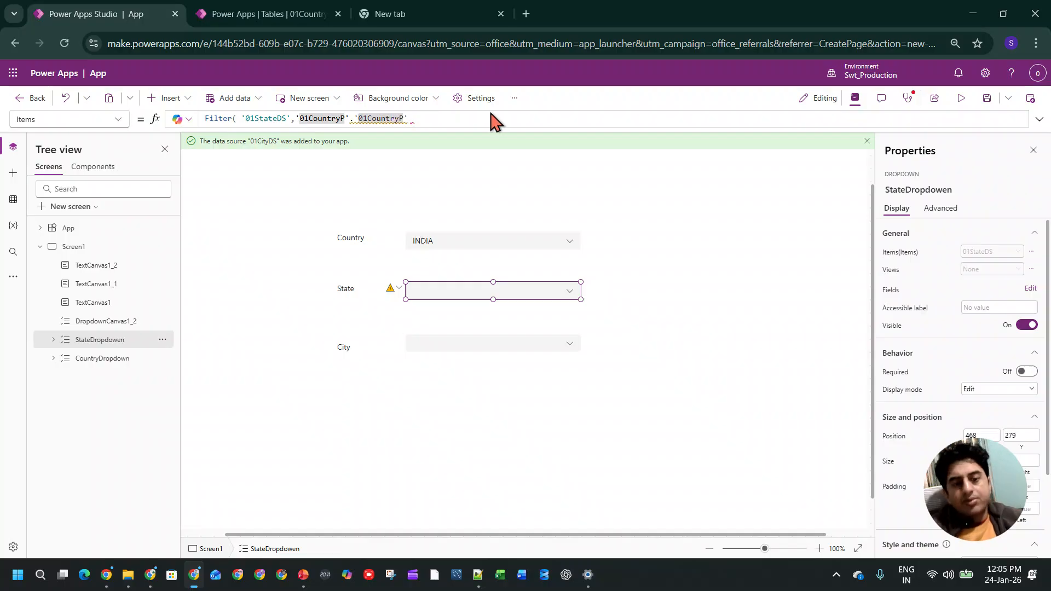
pyautogui.write('d')
pyautogui.press('Tab')
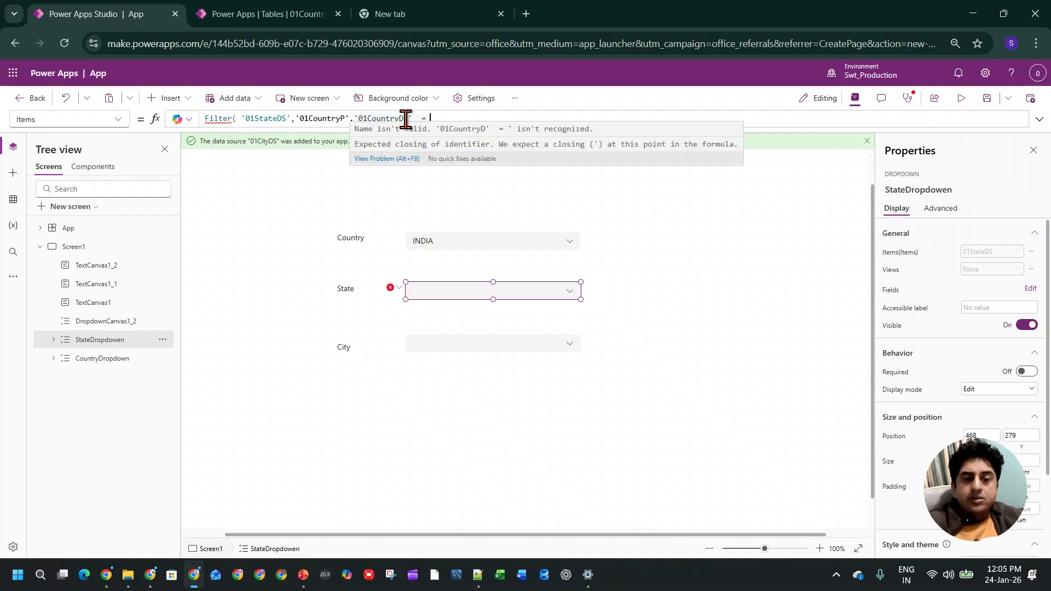
pyautogui.moveTo(418, 118); pyautogui.dragTo(358, 115)
pyautogui.press('Right')
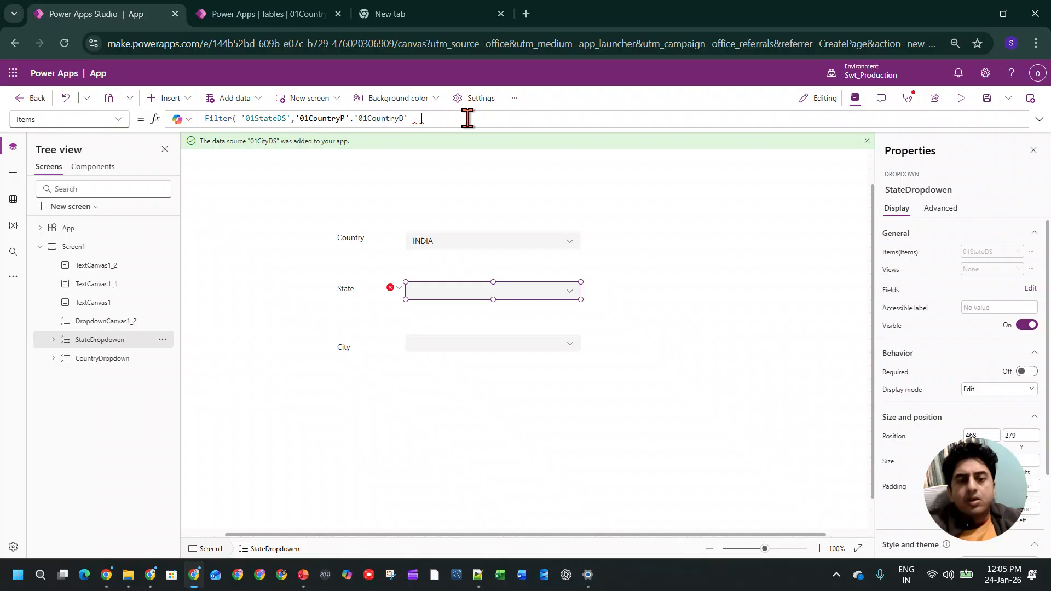
# - Complete the State dropdown's Filter condition with CountryDropdown.Selected.'01CountryD' as the value to match
pyautogui.click(307, 16)
pyautogui.click(129, 13)
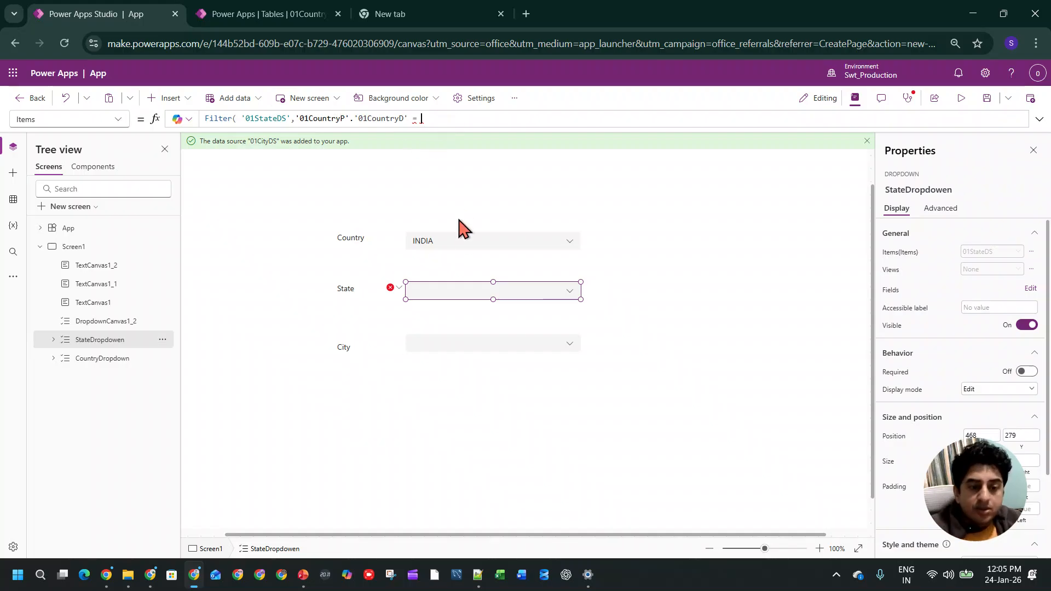
pyautogui.click(458, 232)
pyautogui.doubleClick(110, 359)
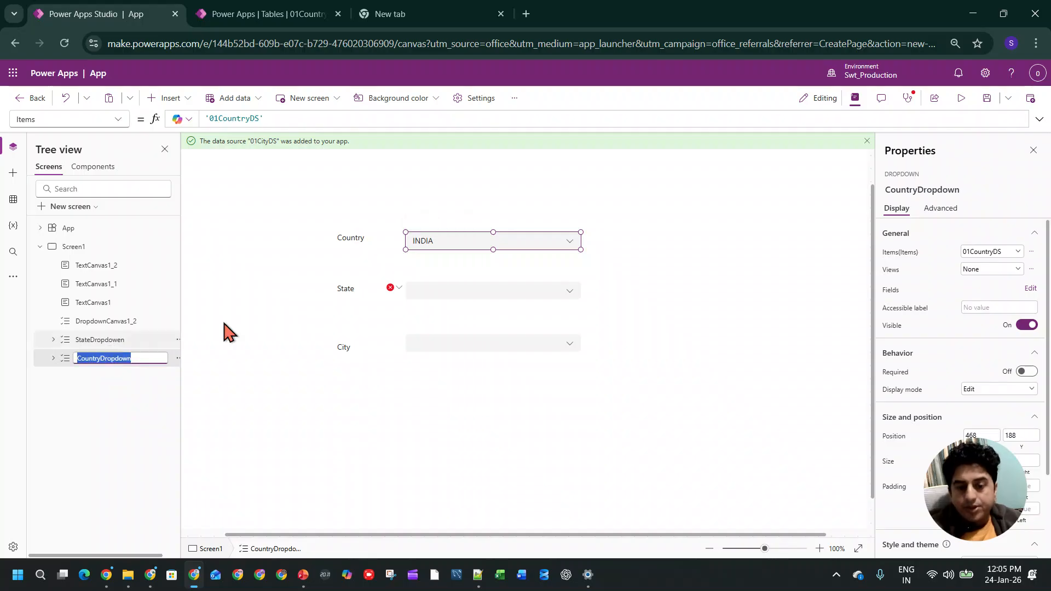
pyautogui.click(410, 284)
pyautogui.click(444, 120)
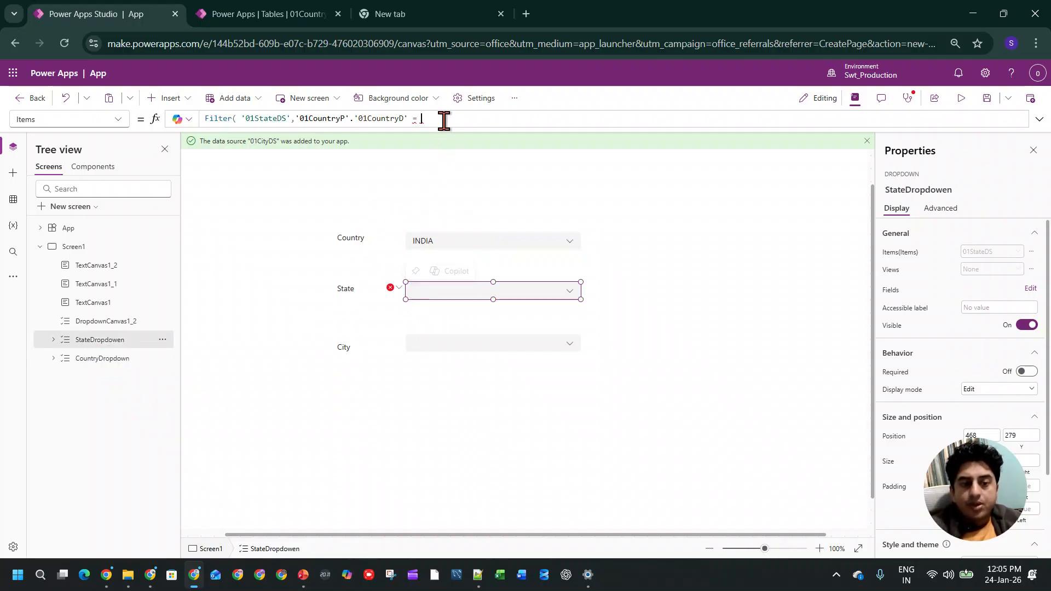
pyautogui.write('.')
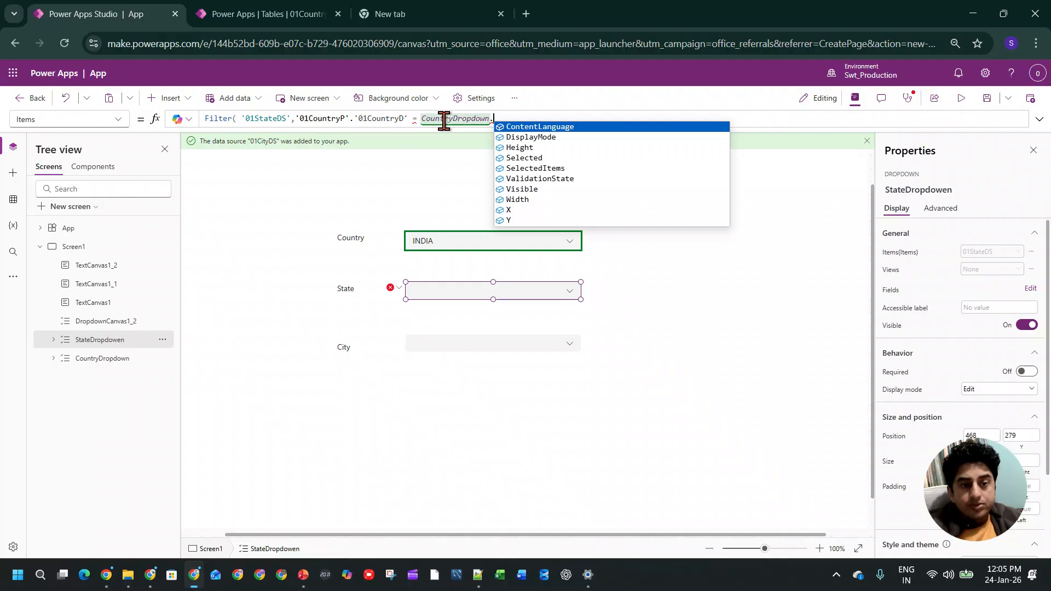
pyautogui.write('s')
pyautogui.press('Tab')
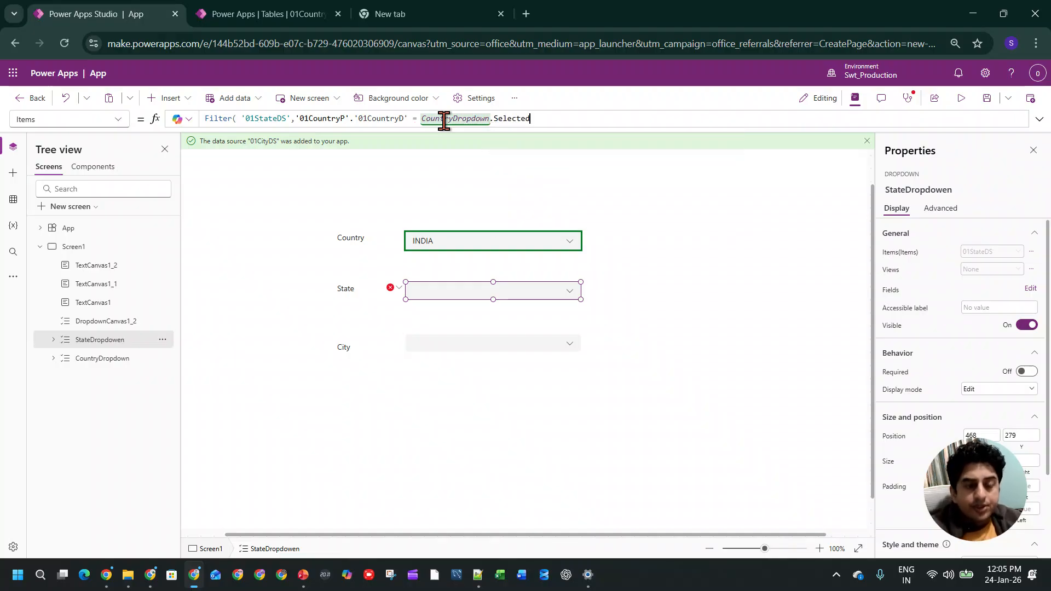
pyautogui.write('.')
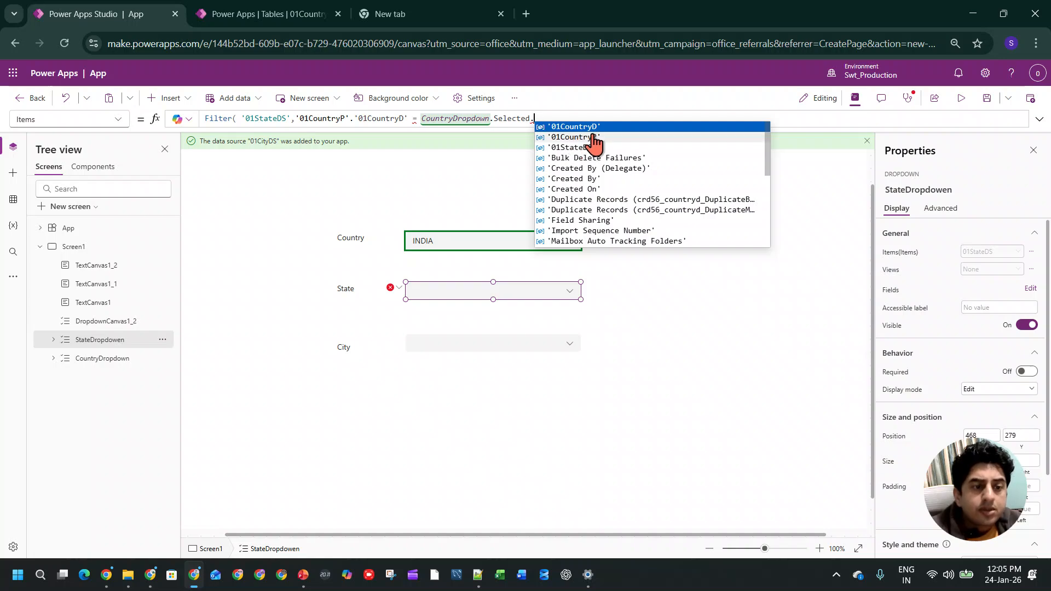
pyautogui.press('Tab')
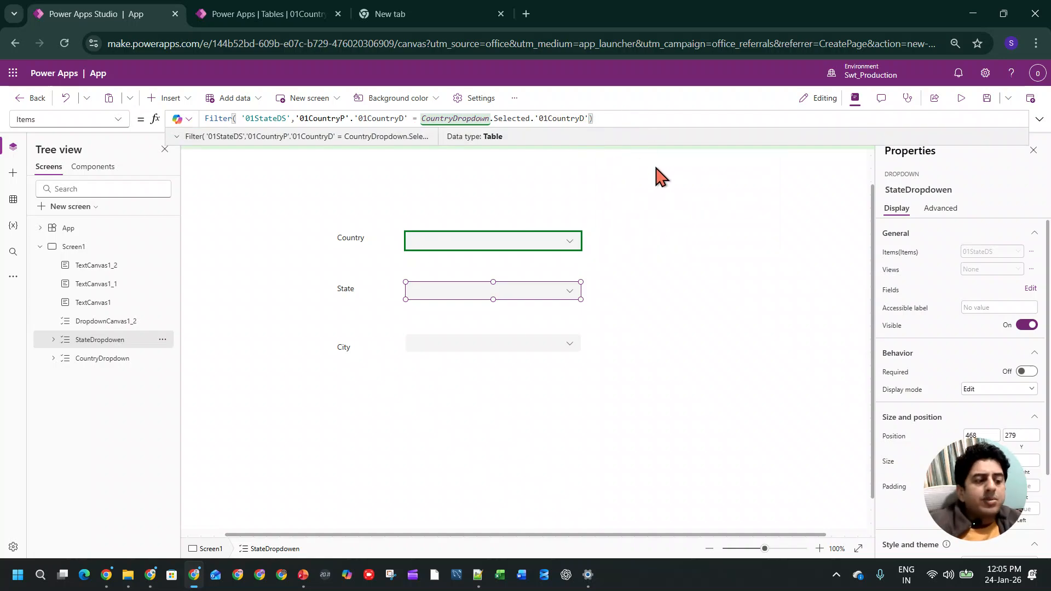
# - Open the 01StateD table in the other tab, widen its 01StateD column to examine the record IDs, and return to the app editor
pyautogui.moveTo(413, 119); pyautogui.dragTo(352, 115)
pyautogui.click(274, 16)
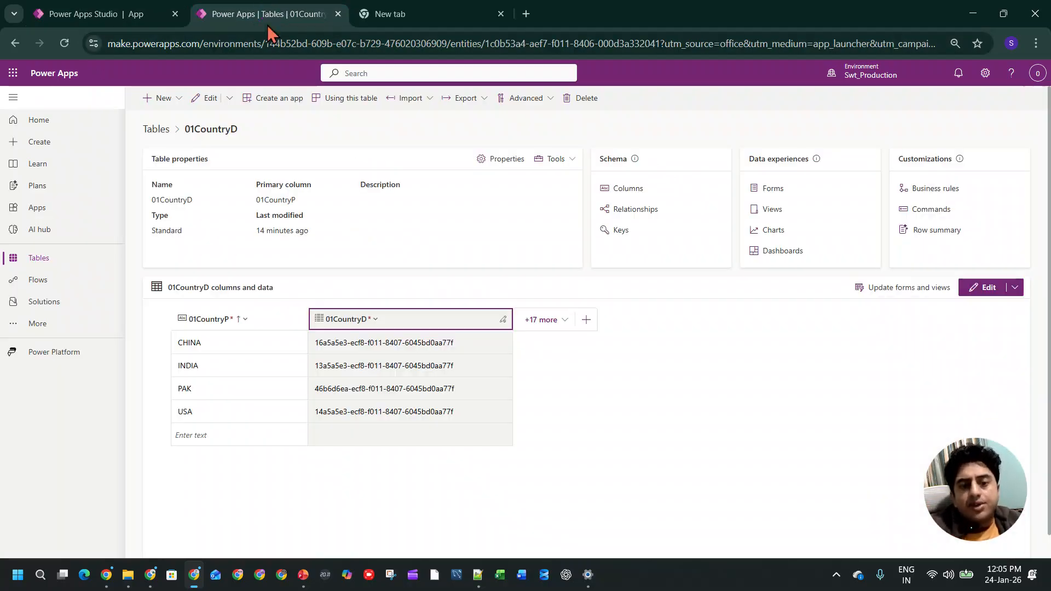
pyautogui.click(56, 265)
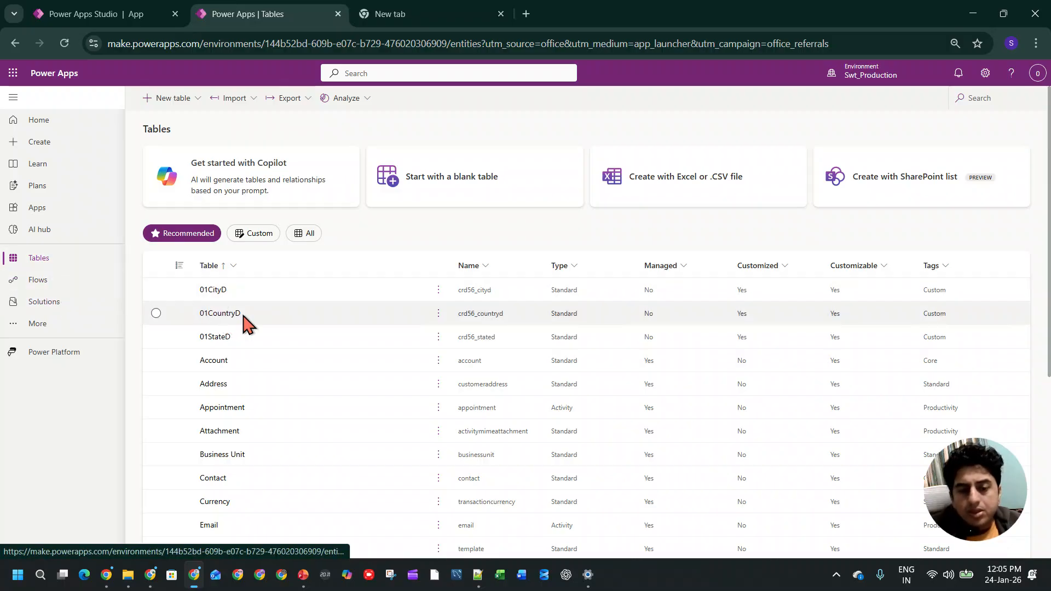
pyautogui.click(227, 337)
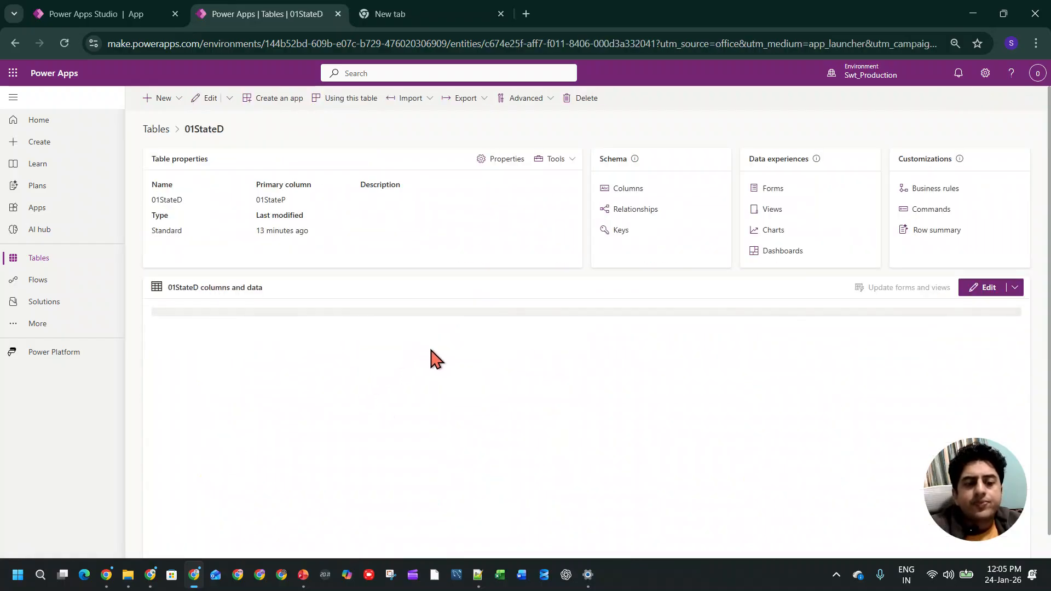
pyautogui.click(115, 6)
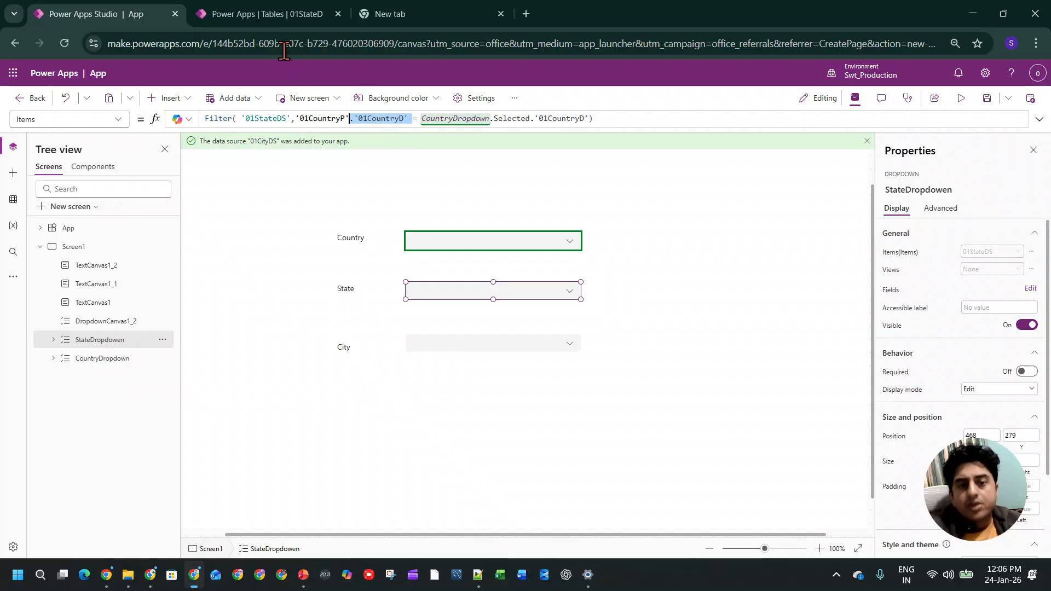
pyautogui.click(271, 14)
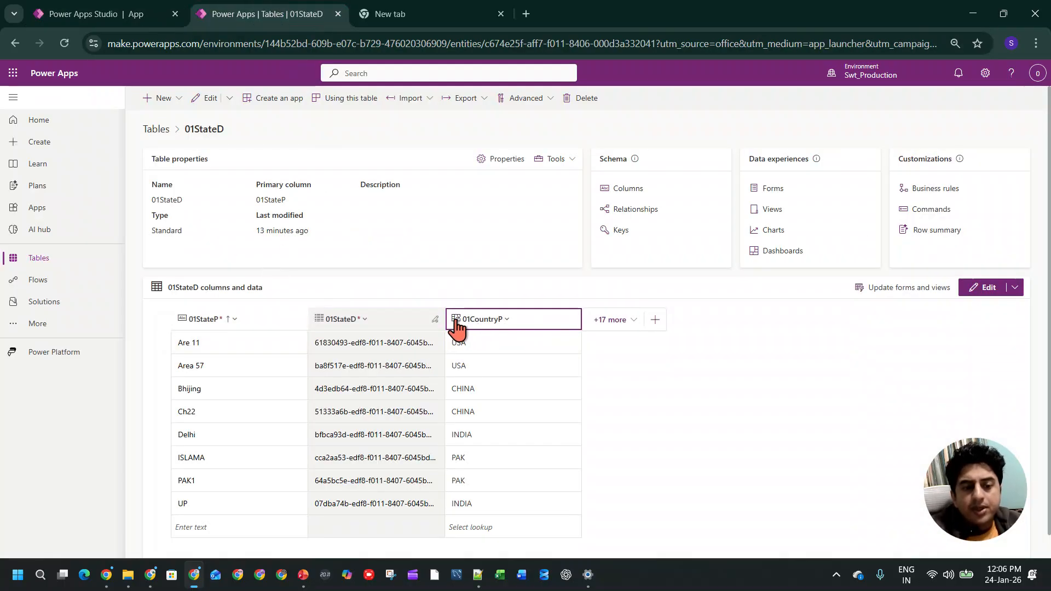
pyautogui.moveTo(444, 318); pyautogui.dragTo(483, 318)
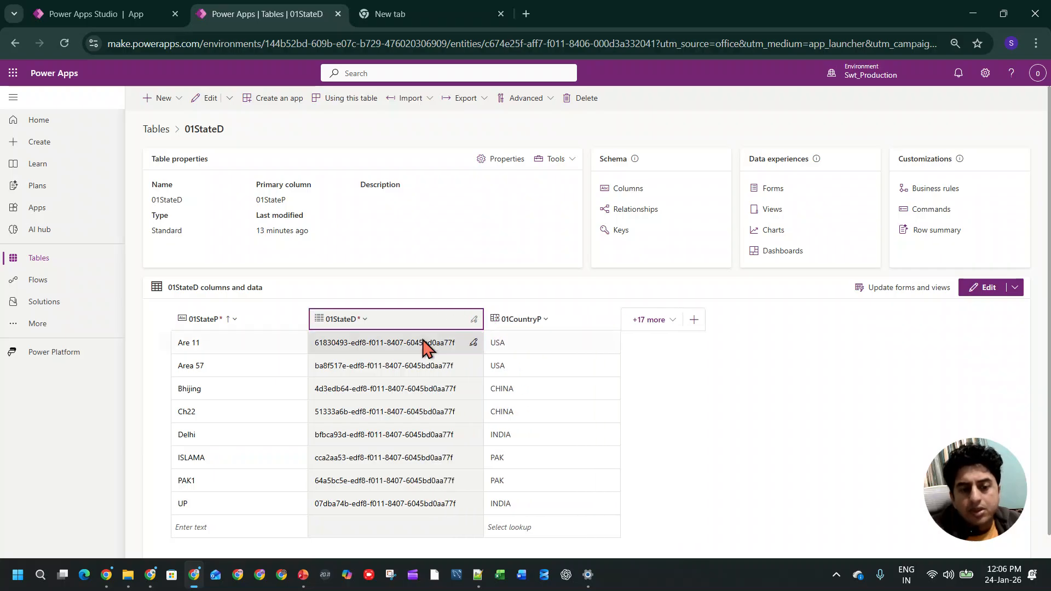
pyautogui.click(115, 14)
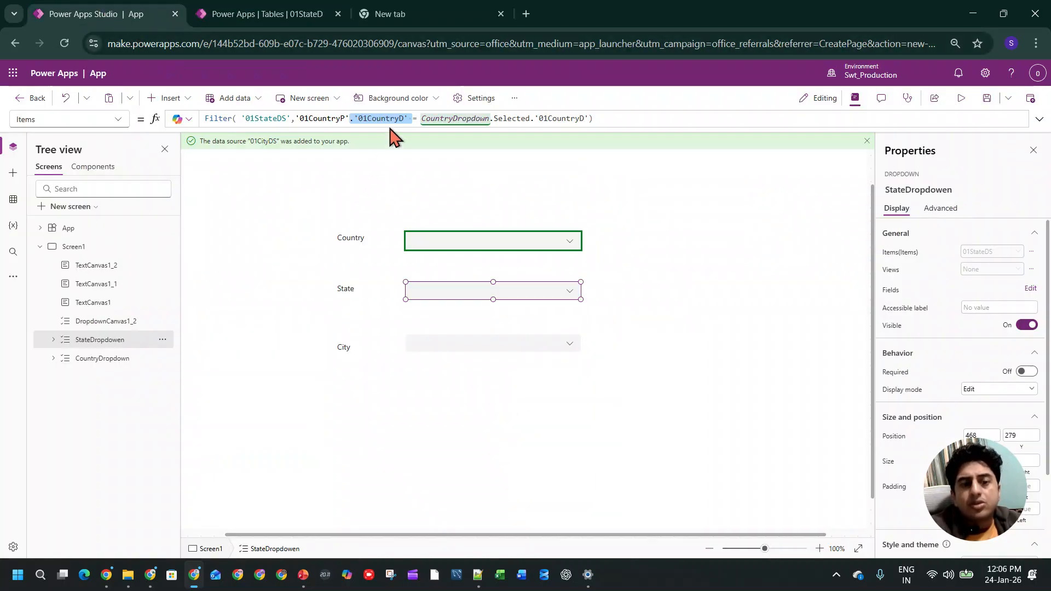
# - Change the compared field after '01CountryP' in the State dropdown's Filter formula to '01CountryP'
pyautogui.press('BackSpace')
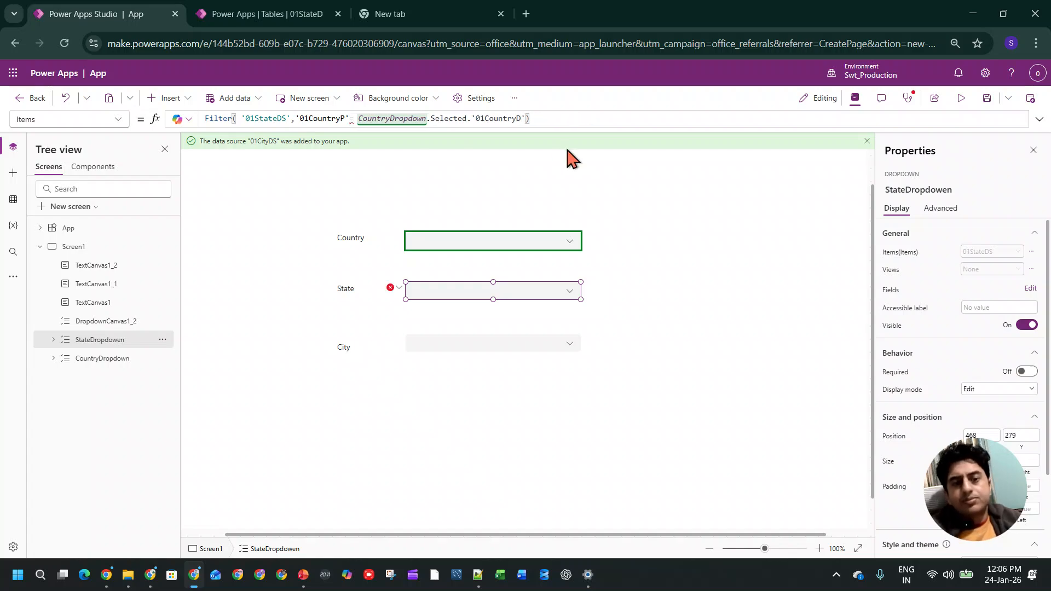
pyautogui.hotkey('ctrl', 'z')
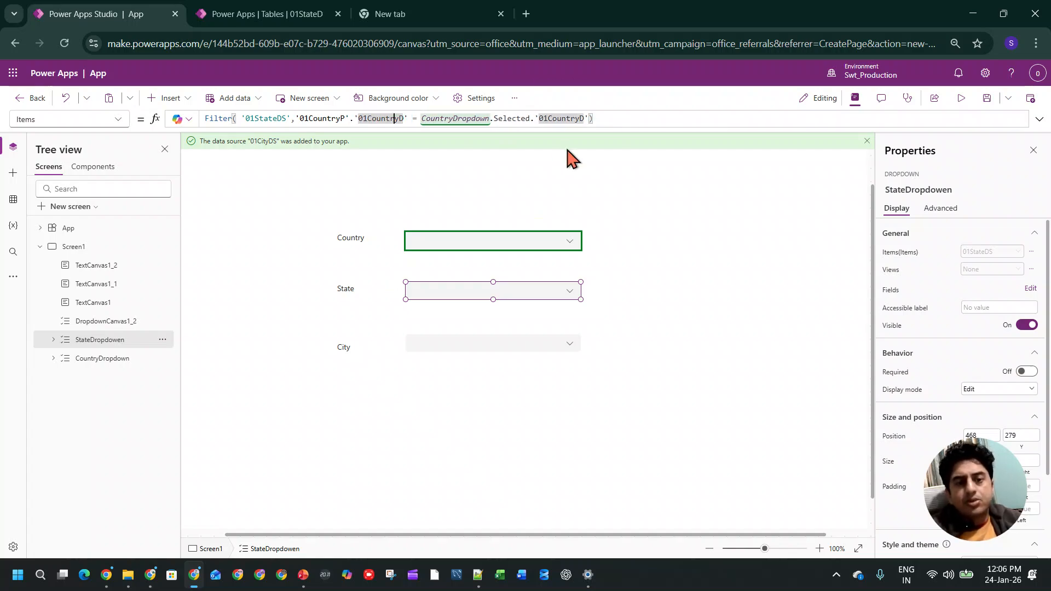
pyautogui.press('BackSpace')
pyautogui.write('p')
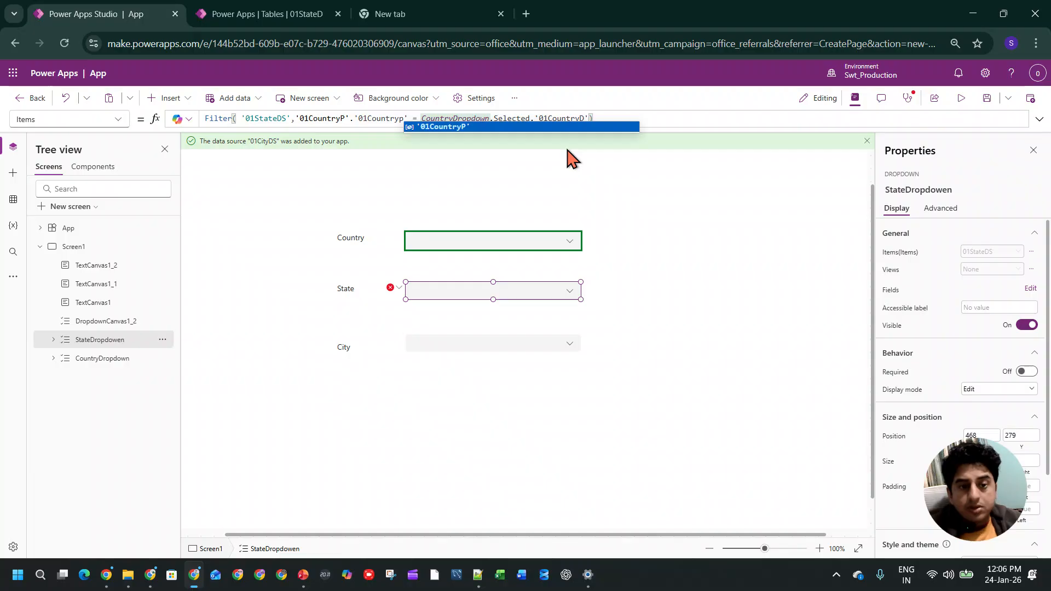
pyautogui.press('Return')
# - Change the matched value to CountryDropdown.Selected.'01CountryP' and remove the extra quotation marks from the State filter
pyautogui.click(590, 117)
pyautogui.press('BackSpace')
pyautogui.write('p')
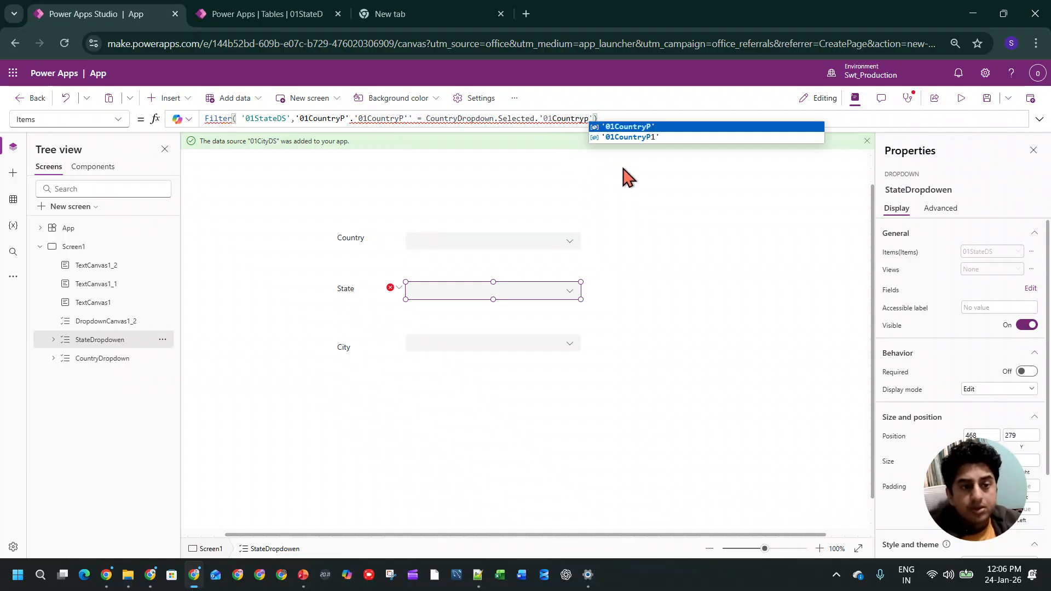
pyautogui.click(639, 136)
pyautogui.press('BackSpace')
pyautogui.click(412, 117)
pyautogui.press('BackSpace')
pyautogui.click(457, 161)
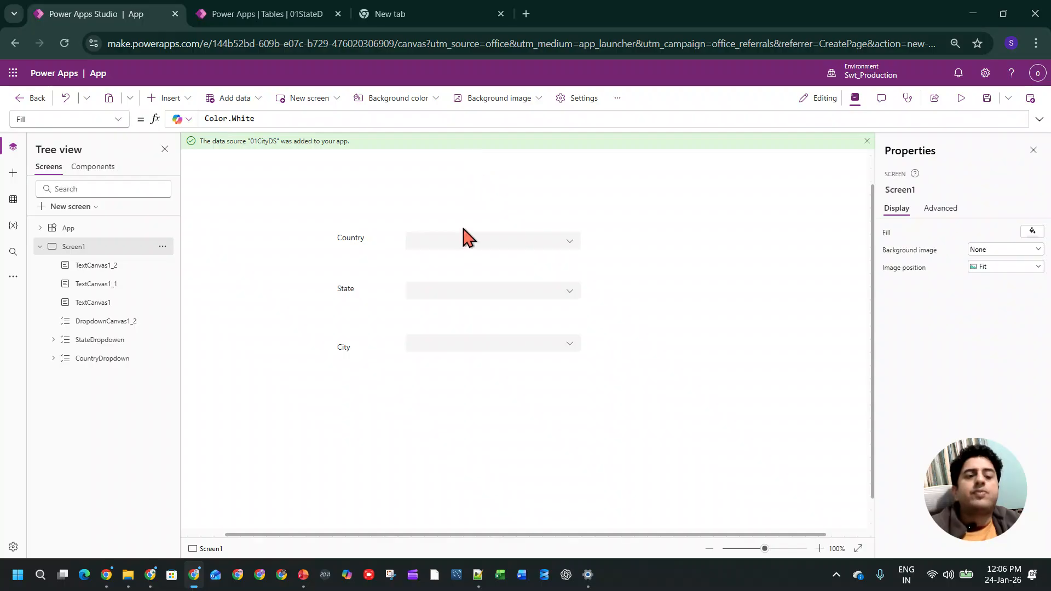
# - Preview the app and test the State dropdown with two countries, ending with INDIA and its state Delhi
pyautogui.click(464, 239)
pyautogui.click(960, 98)
pyautogui.click(563, 228)
pyautogui.click(556, 242)
pyautogui.click(500, 275)
pyautogui.click(500, 293)
pyautogui.click(503, 228)
pyautogui.click(489, 259)
pyautogui.click(489, 276)
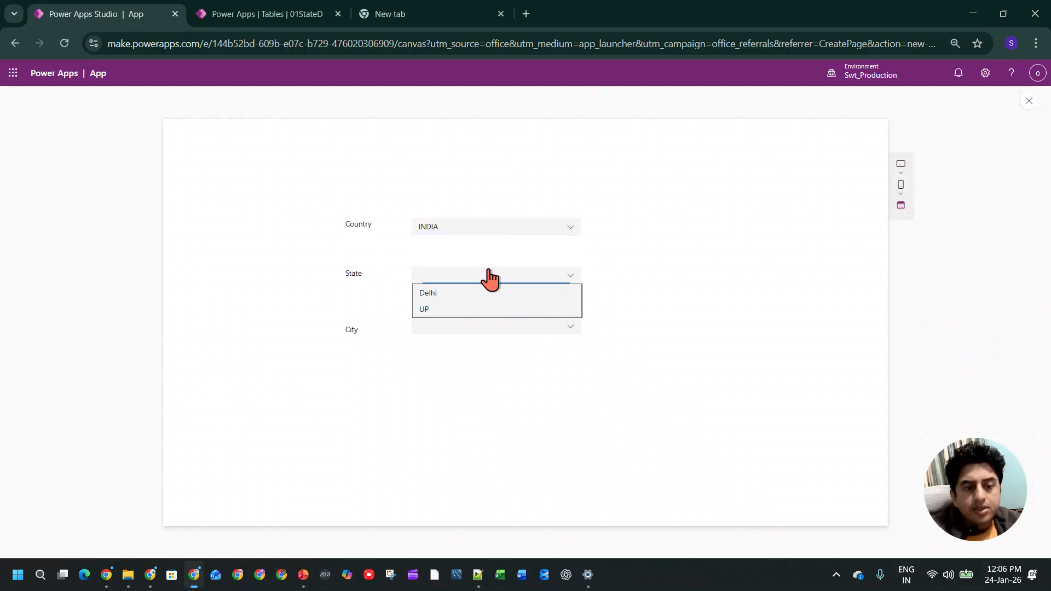
pyautogui.click(493, 294)
# - Test the cascade with PAK as country and ISLAMA as state, and close the preview
pyautogui.click(491, 227)
pyautogui.click(492, 276)
pyautogui.click(499, 275)
pyautogui.click(500, 292)
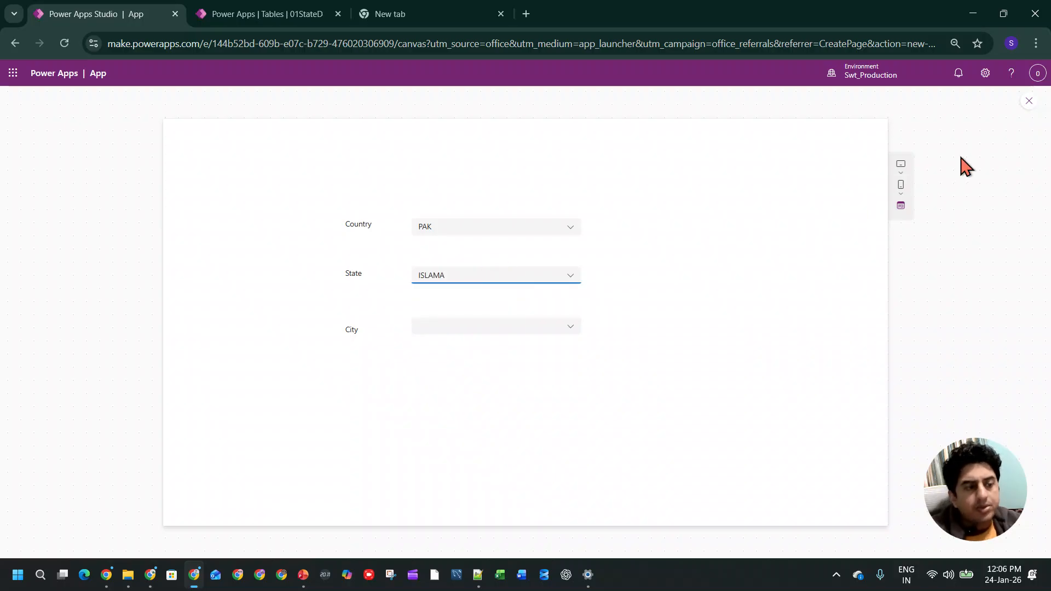
pyautogui.click(1022, 102)
pyautogui.click(649, 357)
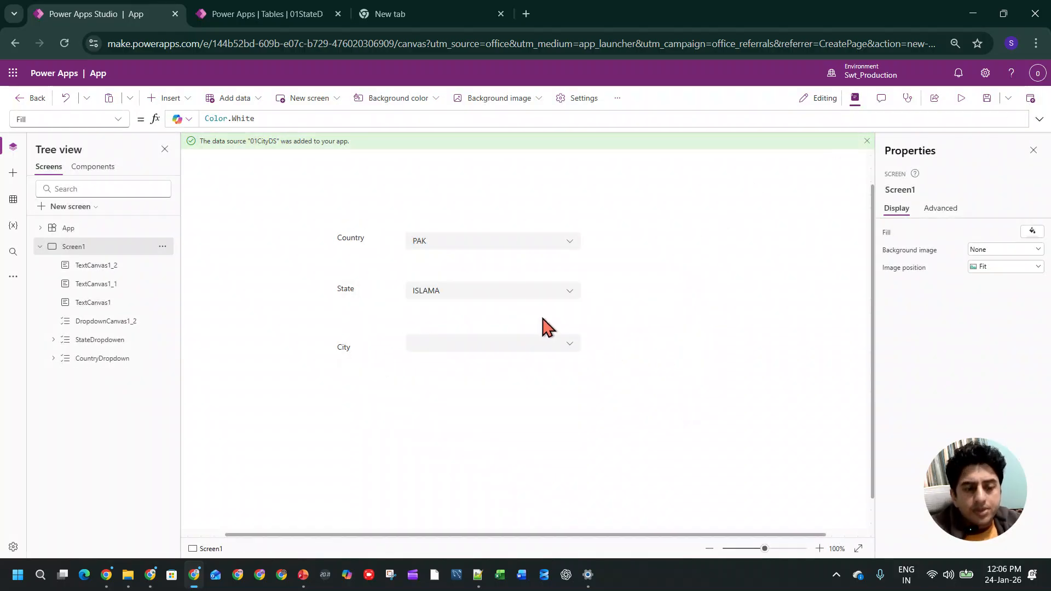
# - Examine the Country dropdown's data source, the 01CountryP lookup column in the 01StateD table, and each part of the State dropdown's Filter formula
pyautogui.click(495, 290)
pyautogui.click(488, 241)
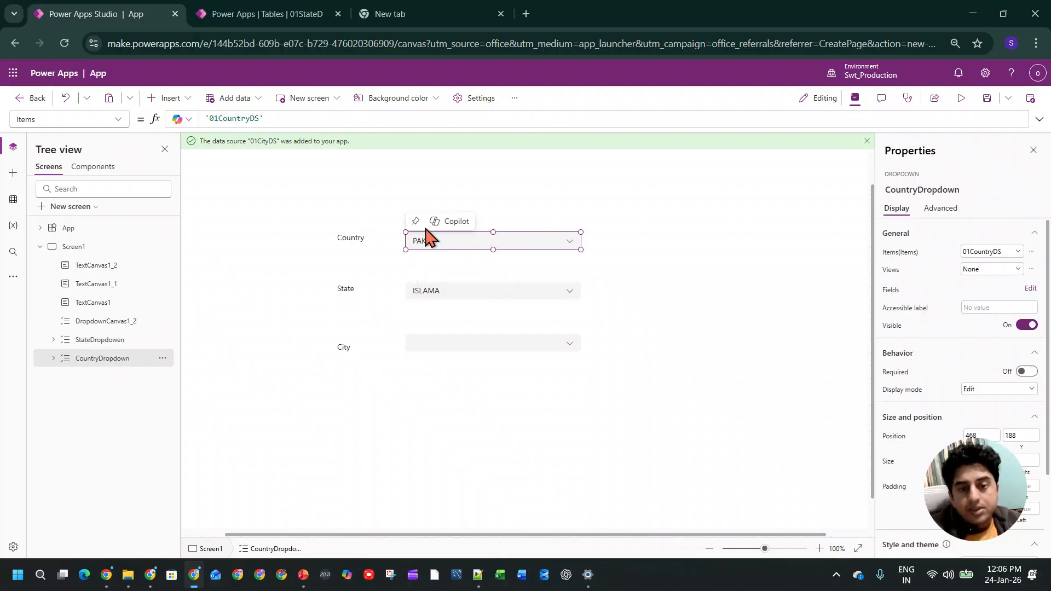
pyautogui.click(268, 118)
pyautogui.click(257, 14)
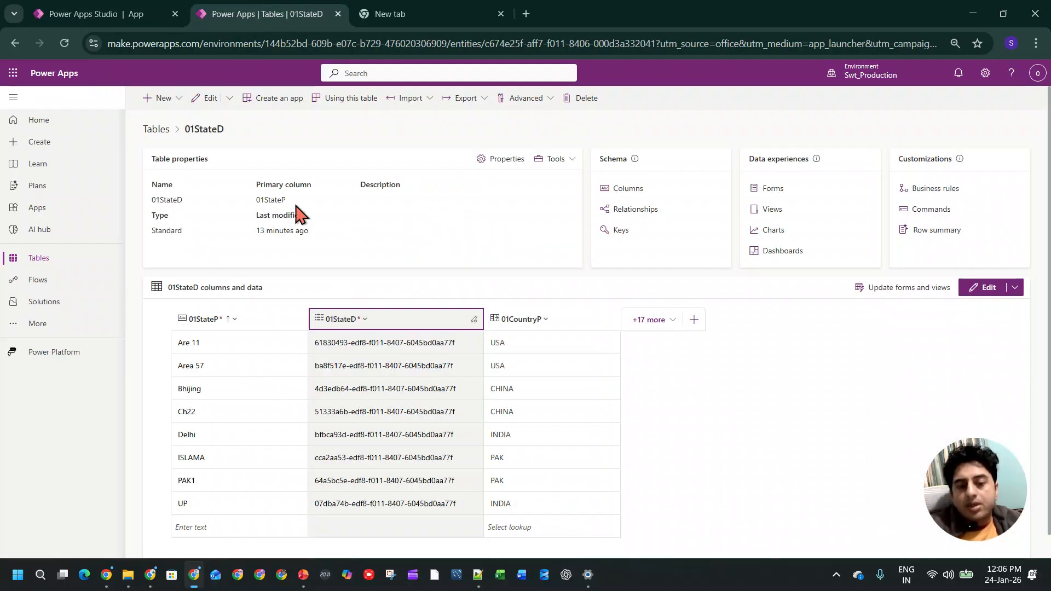
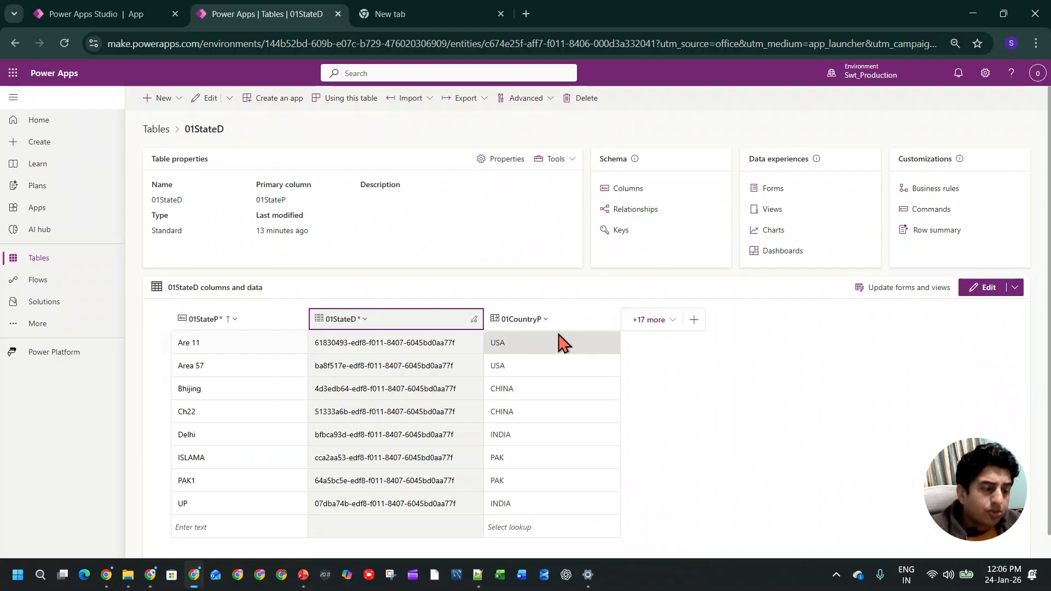
pyautogui.click(139, 17)
pyautogui.click(417, 288)
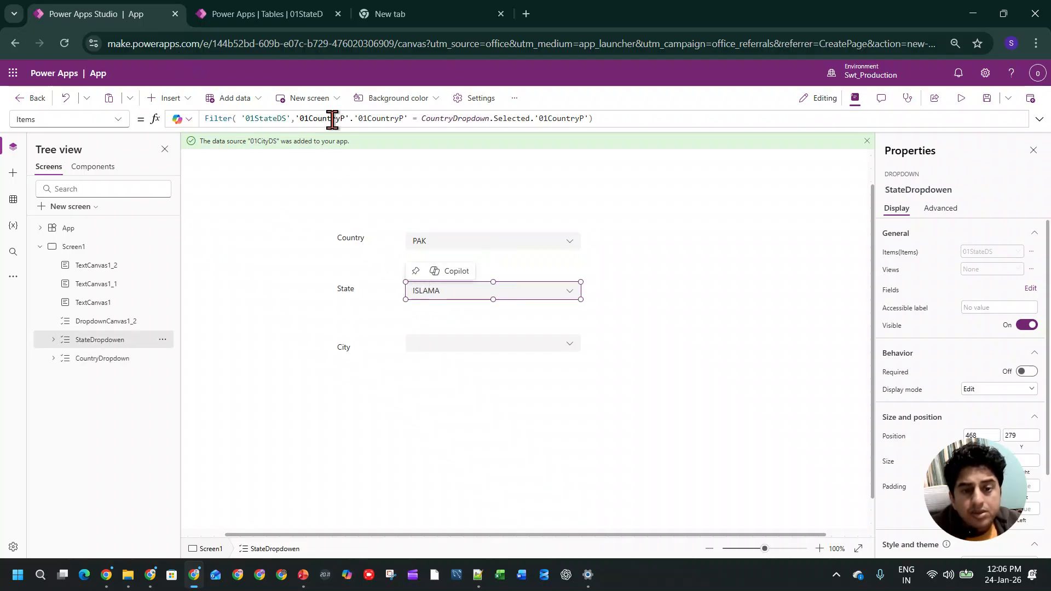
pyautogui.moveTo(297, 119); pyautogui.dragTo(346, 120)
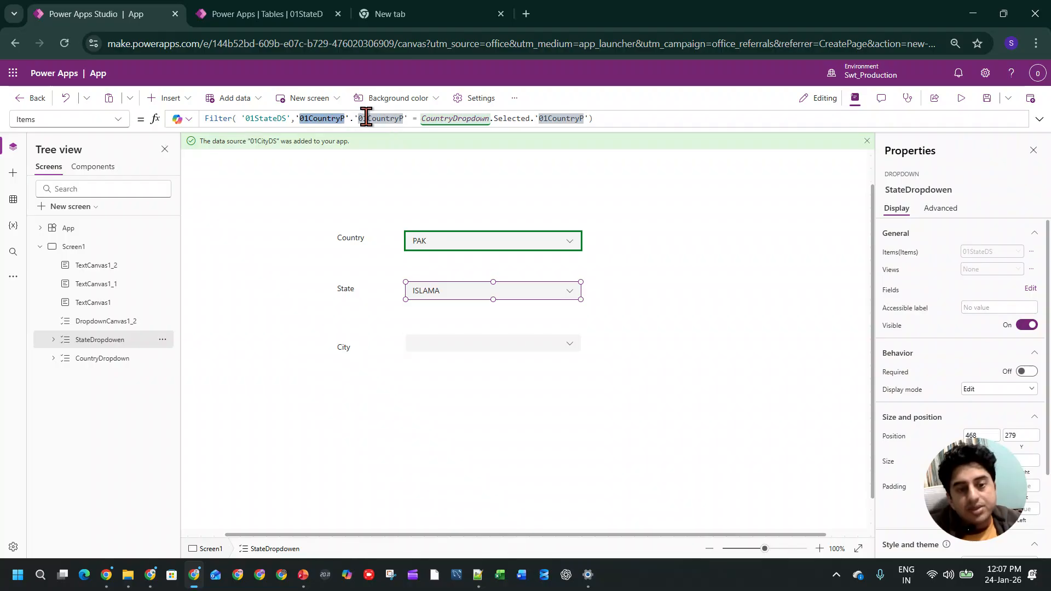
pyautogui.click(368, 118)
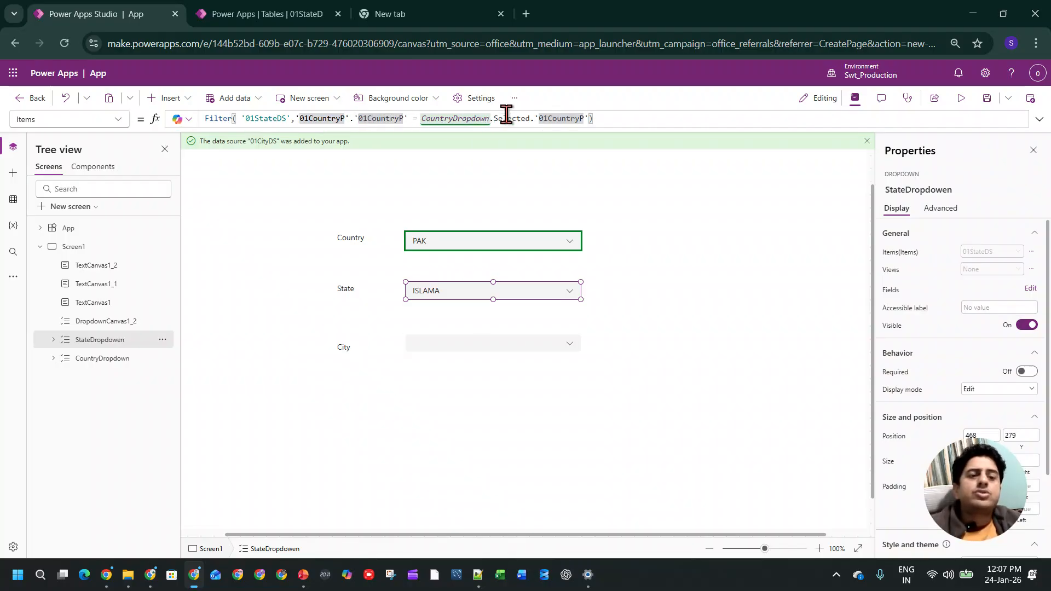
pyautogui.click(594, 118)
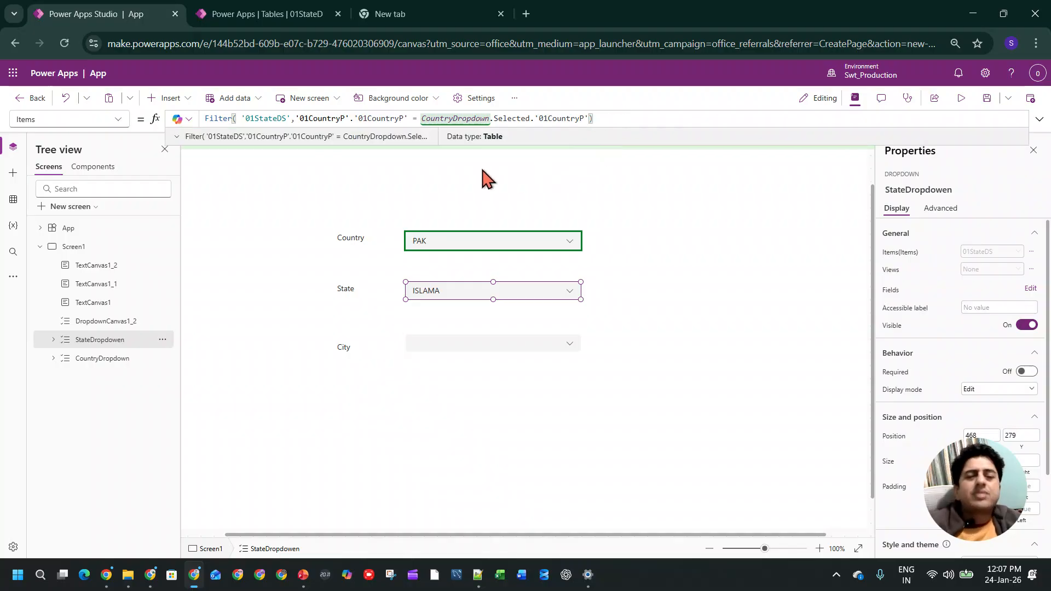
# - Re-enter '01CountryP' as the lookup column in the State dropdown's Filter formula and remove the extra quotation mark
pyautogui.click(343, 118)
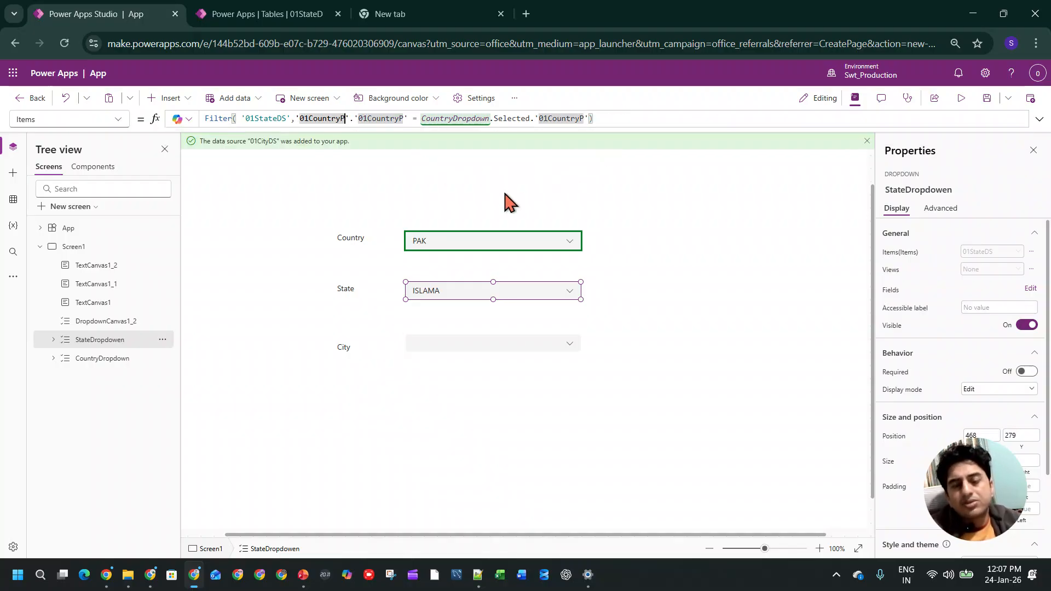
pyautogui.press('BackSpace')
pyautogui.write('p')
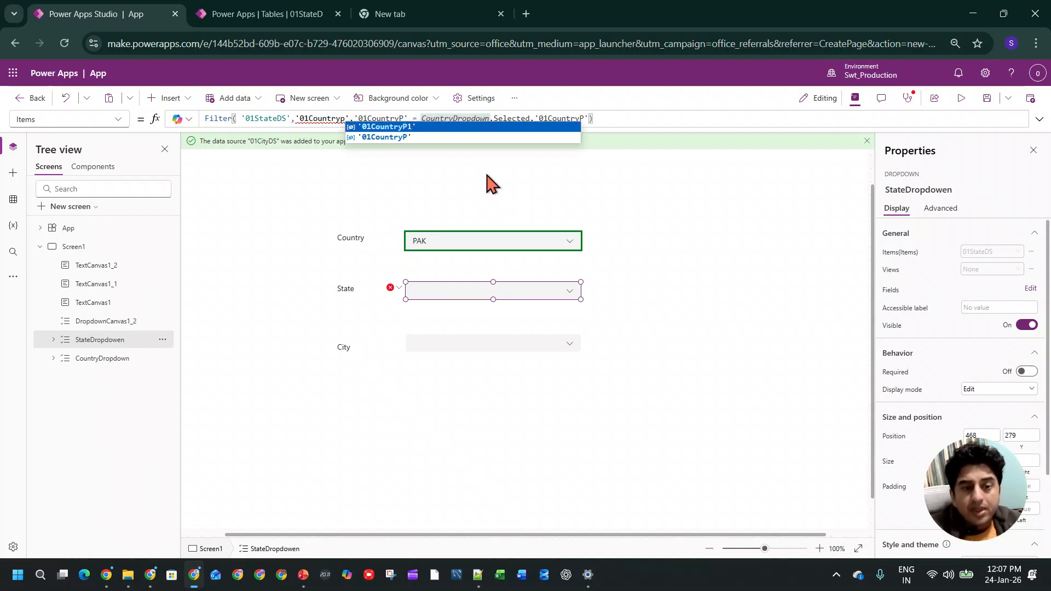
pyautogui.click(402, 137)
pyautogui.press('BackSpace')
pyautogui.click(400, 197)
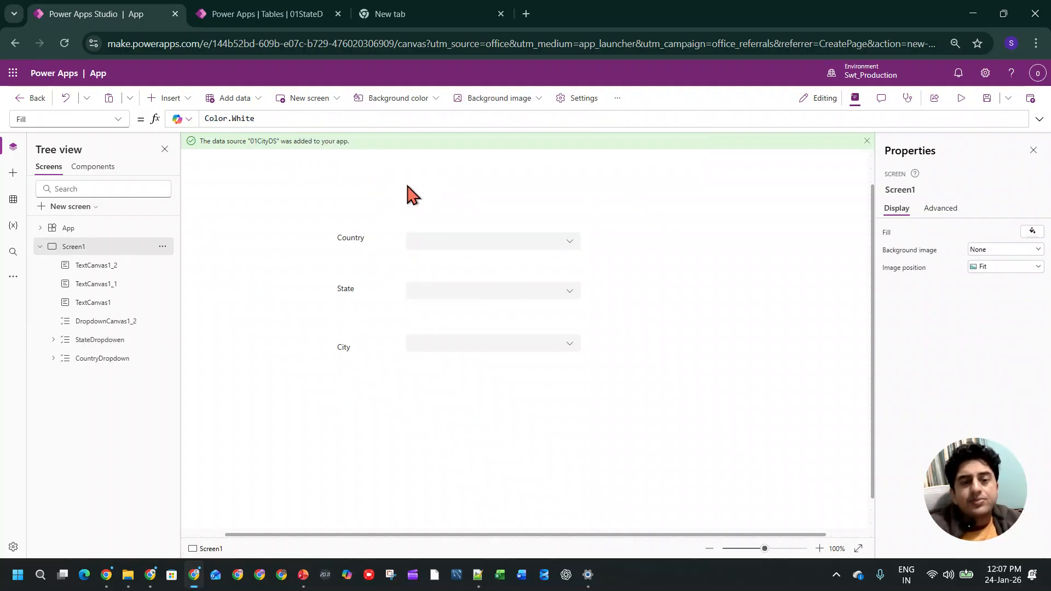
# - Replace the City dropdown's placeholder items with the 01CityDS data source
pyautogui.click(498, 293)
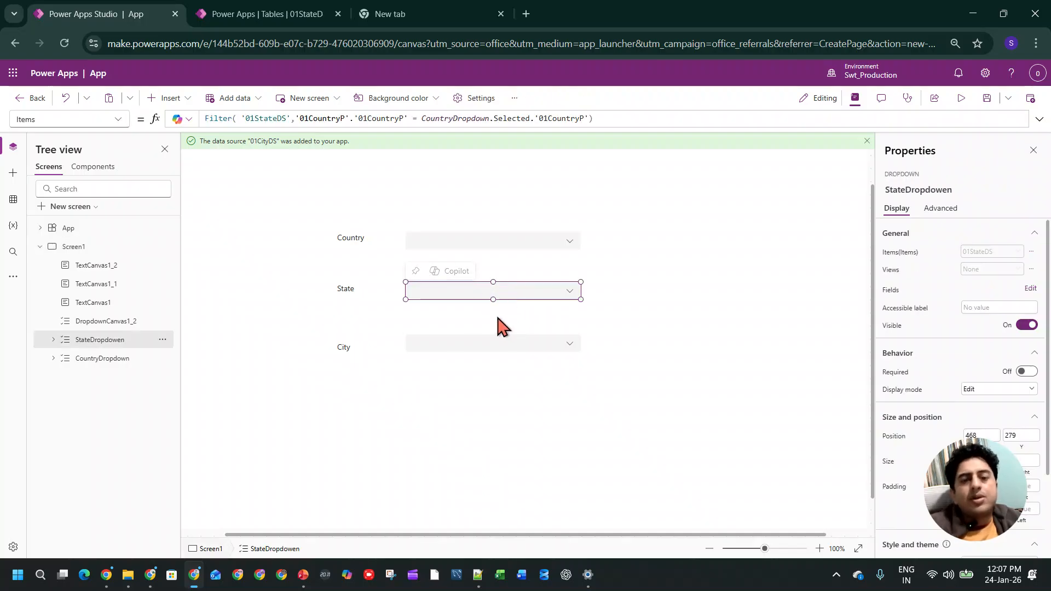
pyautogui.click(489, 348)
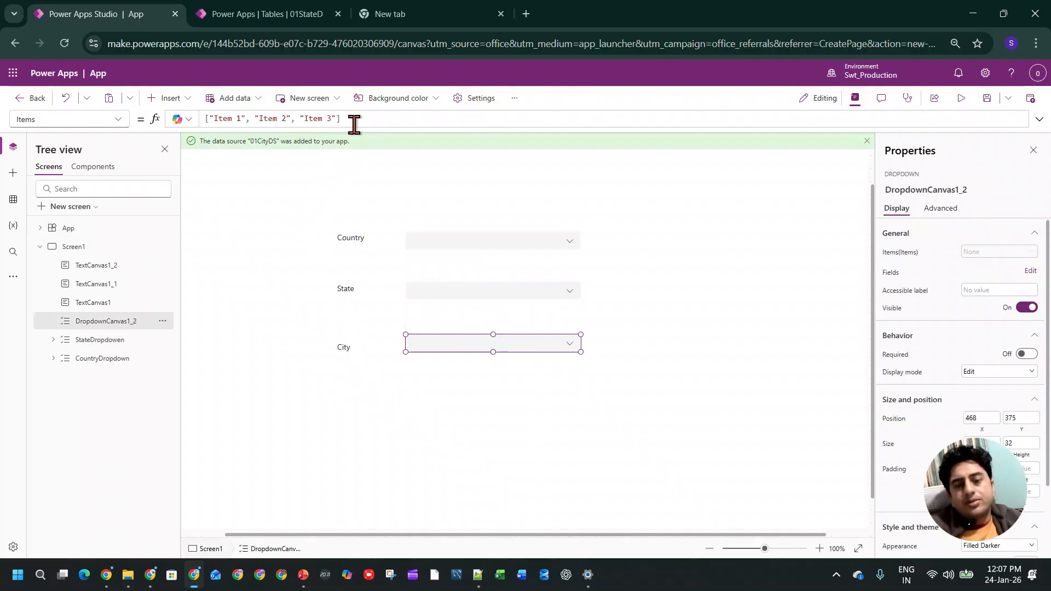
pyautogui.click(13, 199)
pyautogui.click(251, 118)
pyautogui.hotkey('ctrl', 'a')
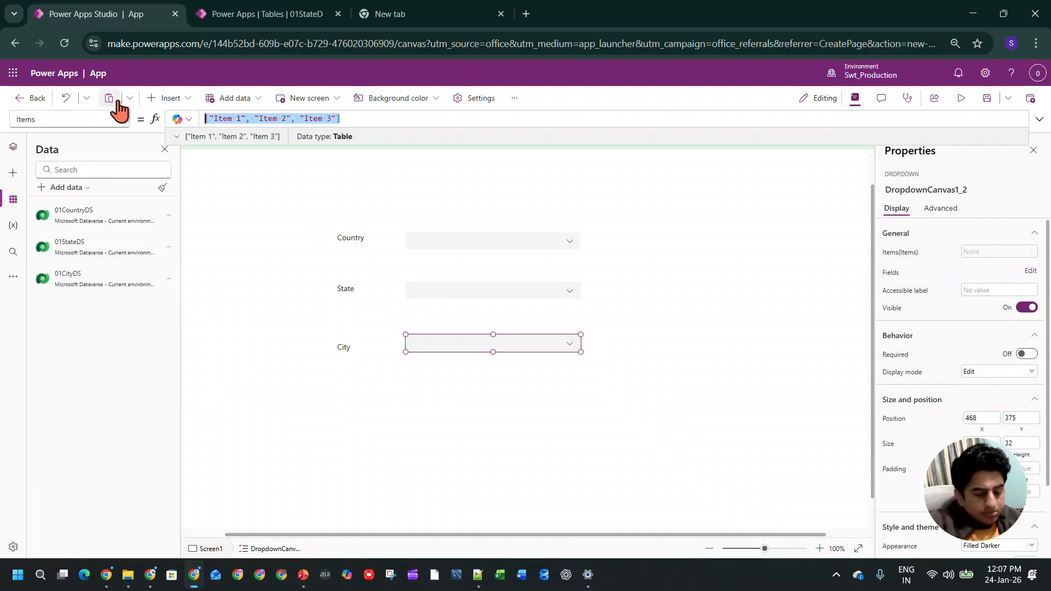
pyautogui.press('Delete')
pyautogui.click(130, 278)
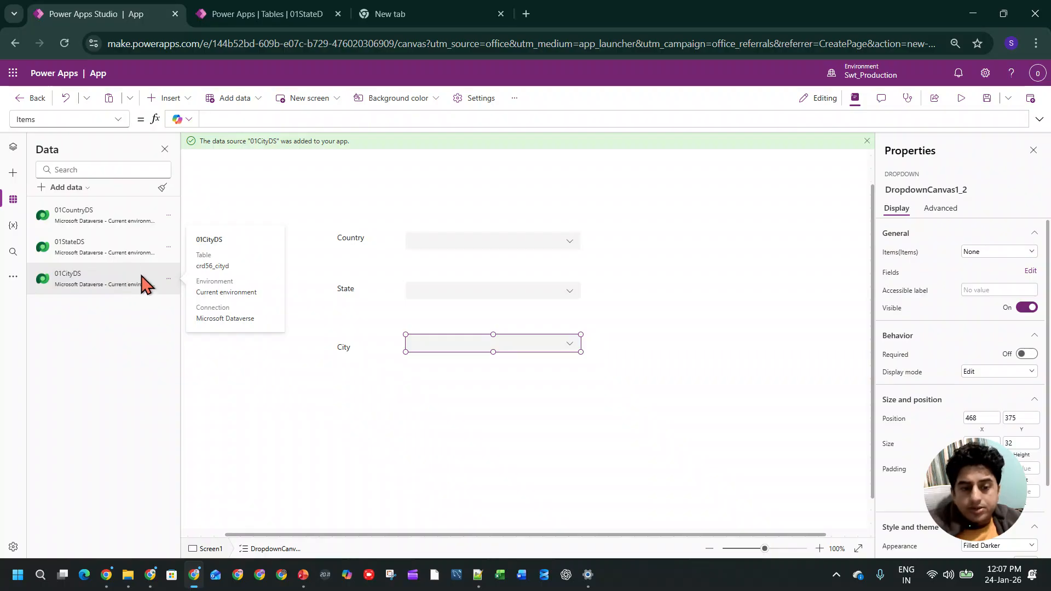
pyautogui.moveTo(141, 298)
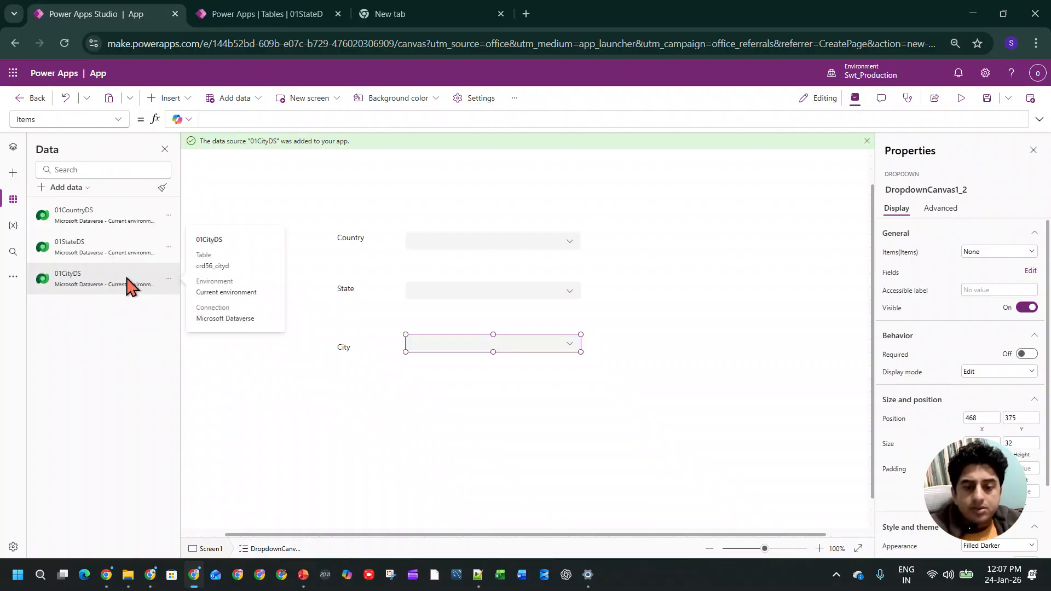
pyautogui.click(990, 253)
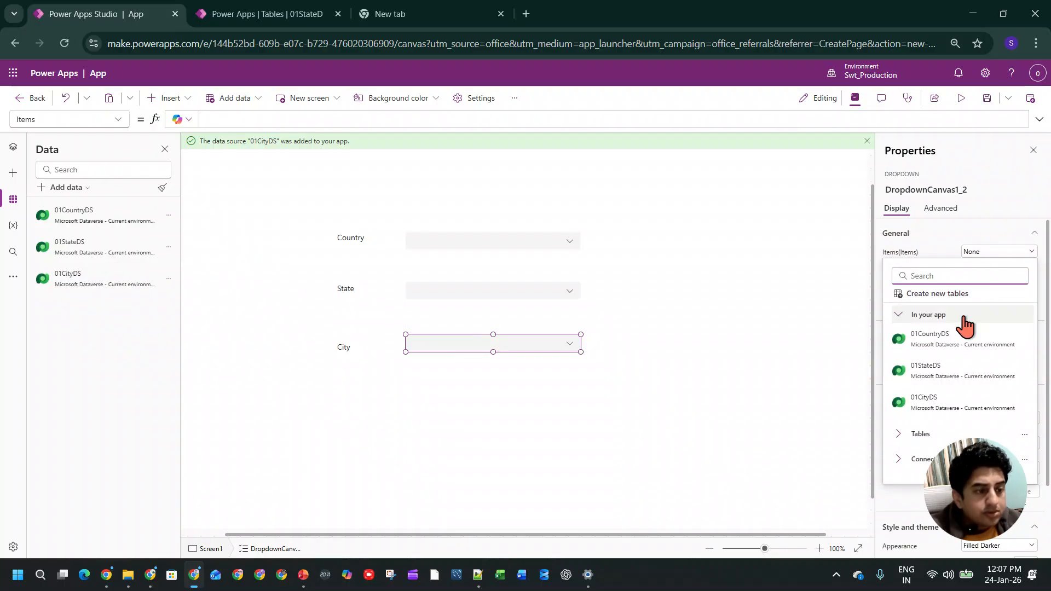
pyautogui.click(937, 403)
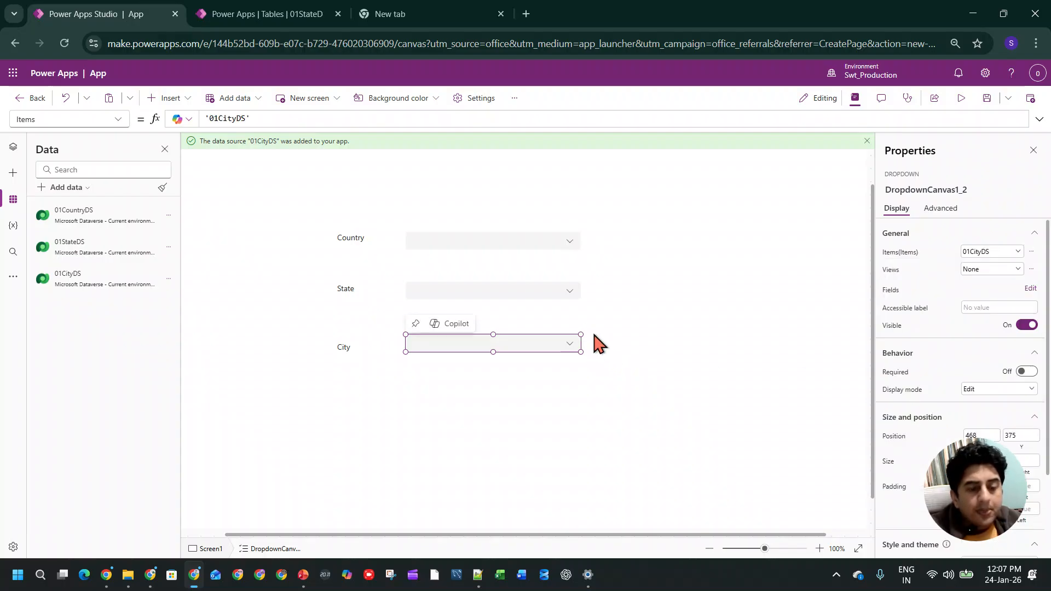
# - Wrap the City dropdown's '01CityDS' source in a Filter function and start its condition with '01StateP'.'01StateP' =
pyautogui.click(206, 120)
pyautogui.write('filter')
pyautogui.press('Tab')
pyautogui.write('(')
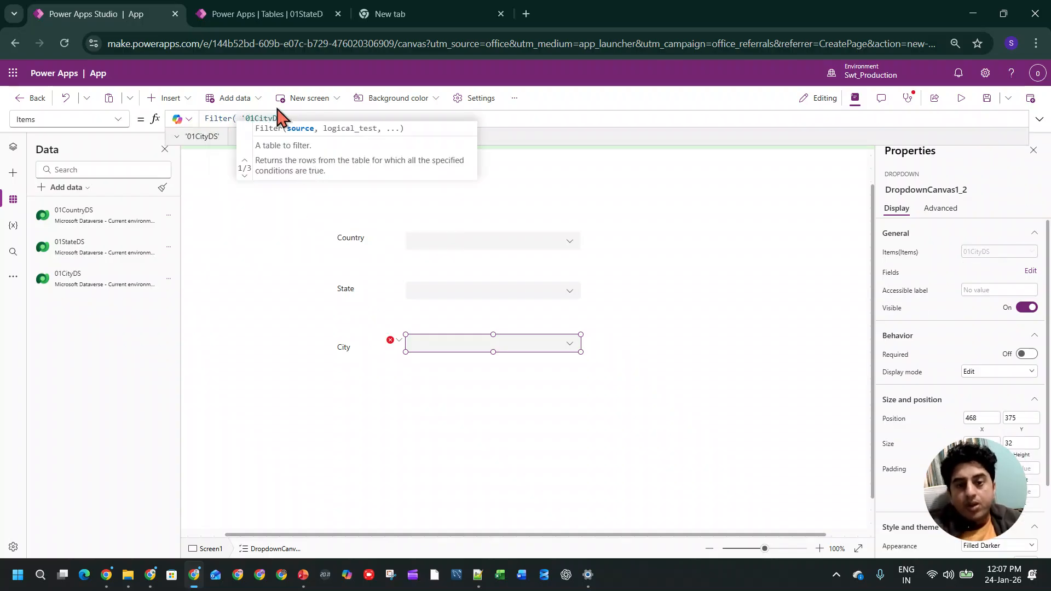
pyautogui.click(298, 118)
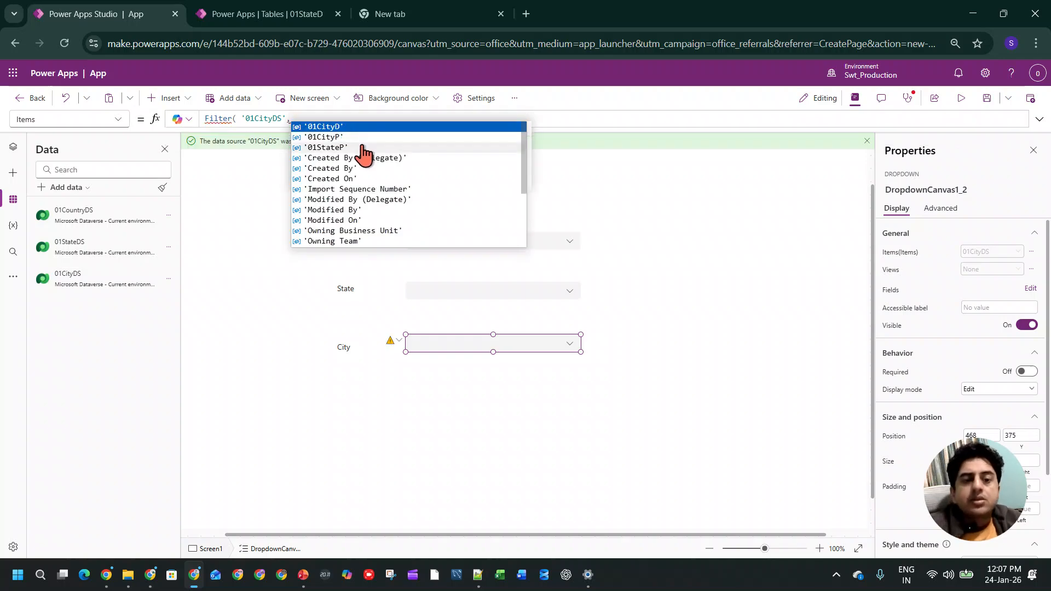
pyautogui.click(362, 148)
pyautogui.write('.sta')
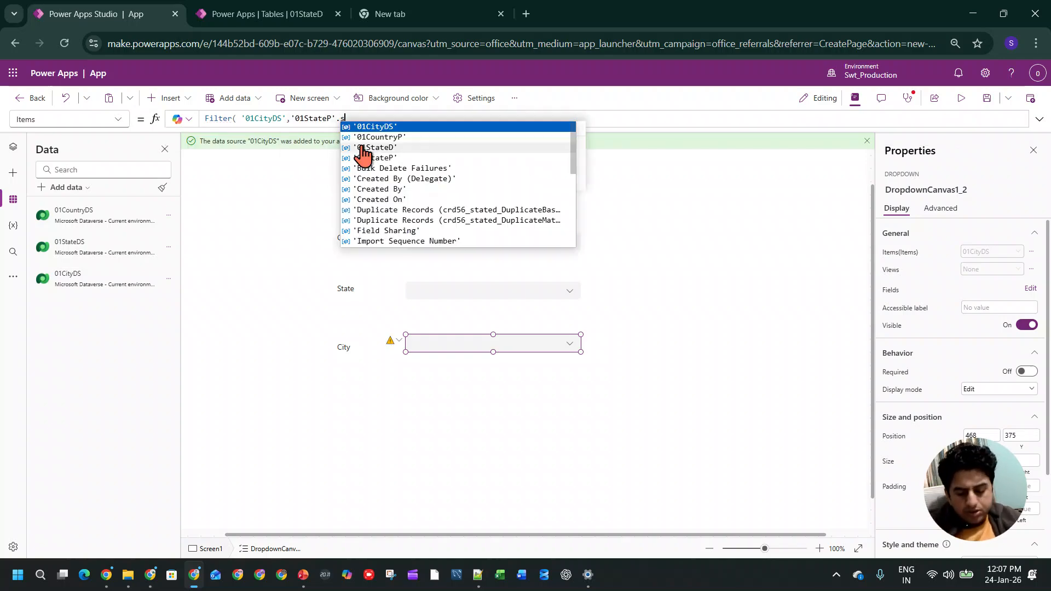
pyautogui.click(430, 157)
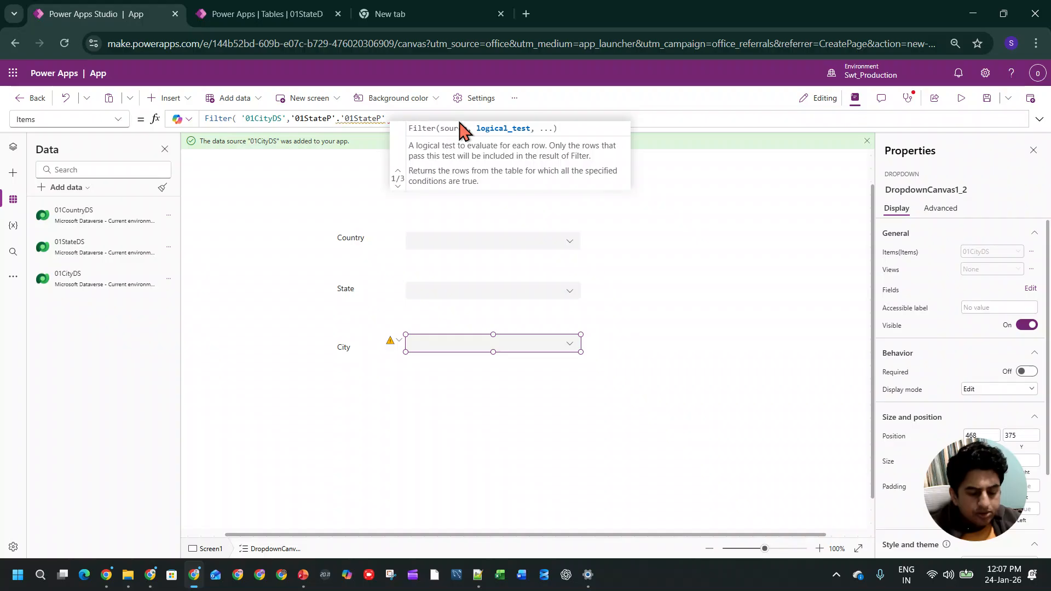
pyautogui.write('=')
# - Complete the City dropdown's Filter condition with StateDropdowen.Selected.'01StateP' and close the formula
pyautogui.click(469, 288)
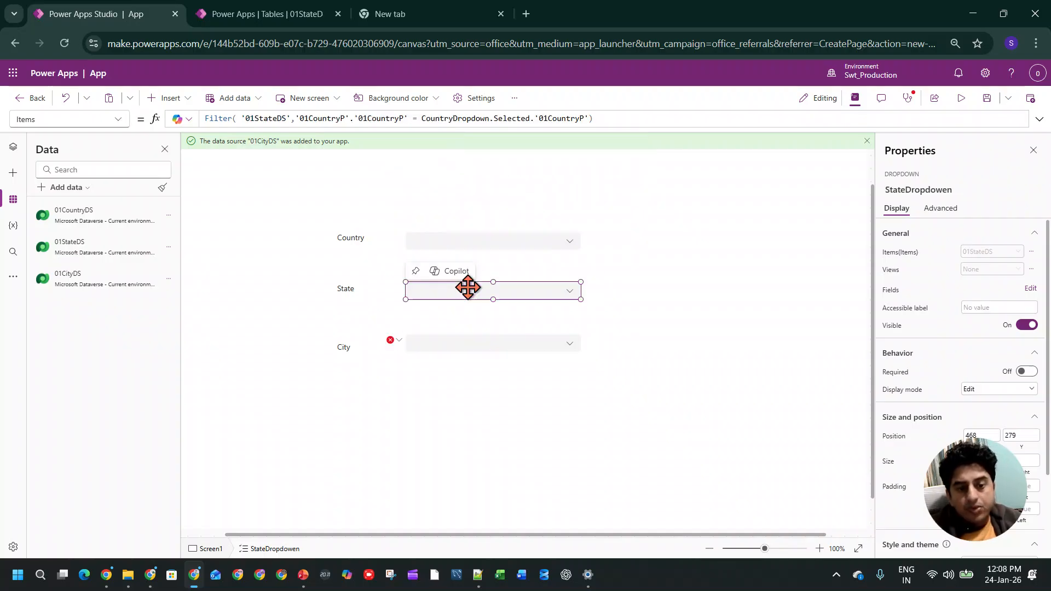
pyautogui.click(914, 190)
pyautogui.hotkey('ctrl', 'c')
pyautogui.click(432, 348)
pyautogui.click(413, 119)
pyautogui.hotkey('ctrl', 'v')
pyautogui.write('.Selected.')
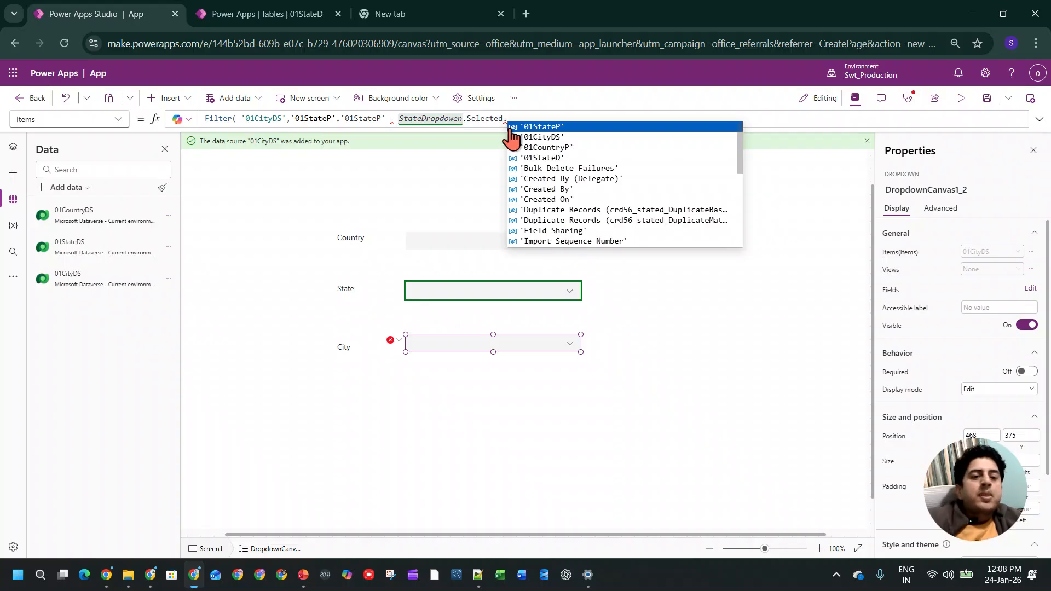
pyautogui.click(542, 128)
pyautogui.write(')')
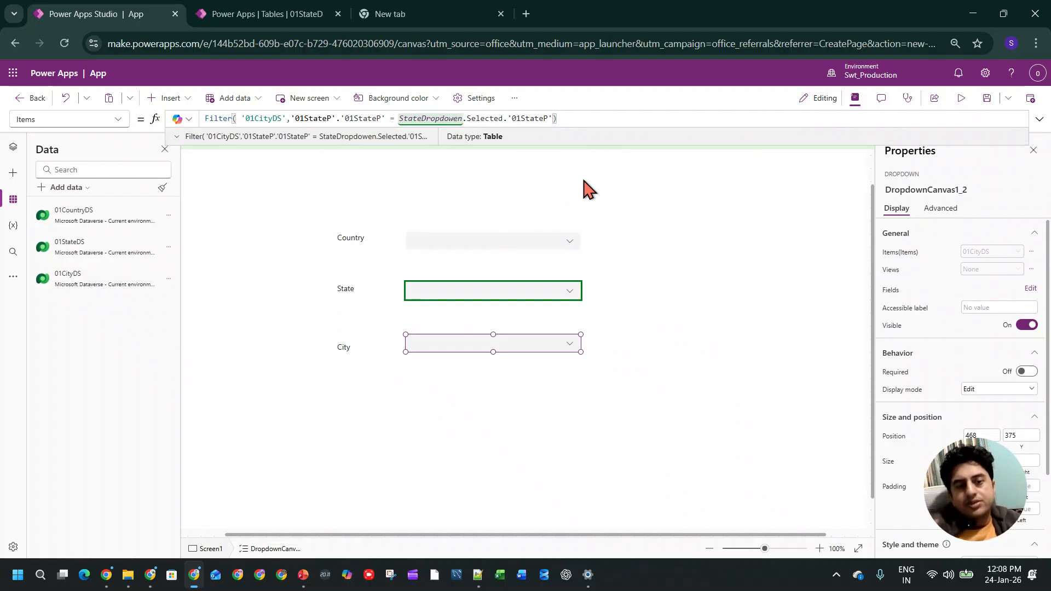
# - Preview the app and test the City dropdown with country INDIA, state Delhi and city DL6C
pyautogui.click(960, 98)
pyautogui.click(560, 234)
pyautogui.click(520, 265)
pyautogui.click(502, 325)
pyautogui.click(504, 325)
pyautogui.click(503, 324)
pyautogui.click(503, 323)
pyautogui.click(503, 320)
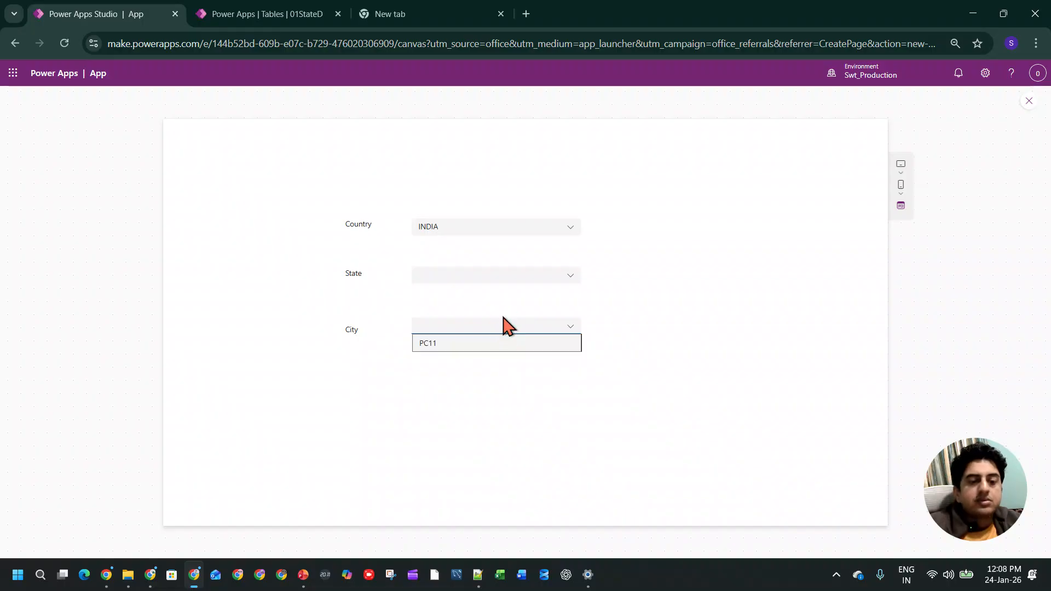
pyautogui.click(499, 278)
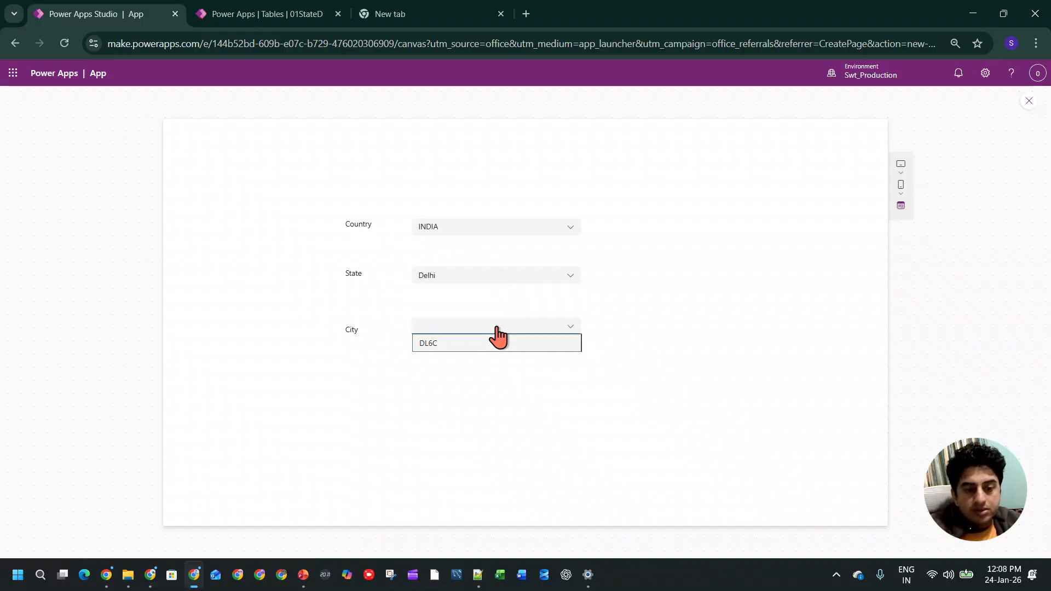
pyautogui.click(498, 337)
pyautogui.click(489, 351)
# - Switch to the first listed country and test the City dropdown for each of its two states
pyautogui.click(495, 238)
pyautogui.click(489, 244)
pyautogui.click(482, 274)
pyautogui.click(483, 294)
pyautogui.click(486, 327)
pyautogui.click(488, 342)
pyautogui.click(494, 280)
pyautogui.click(488, 306)
pyautogui.click(488, 329)
pyautogui.click(484, 344)
# - Set the country to USA and check the City dropdown for the states Are 11 and Area 57
pyautogui.click(485, 230)
pyautogui.click(484, 276)
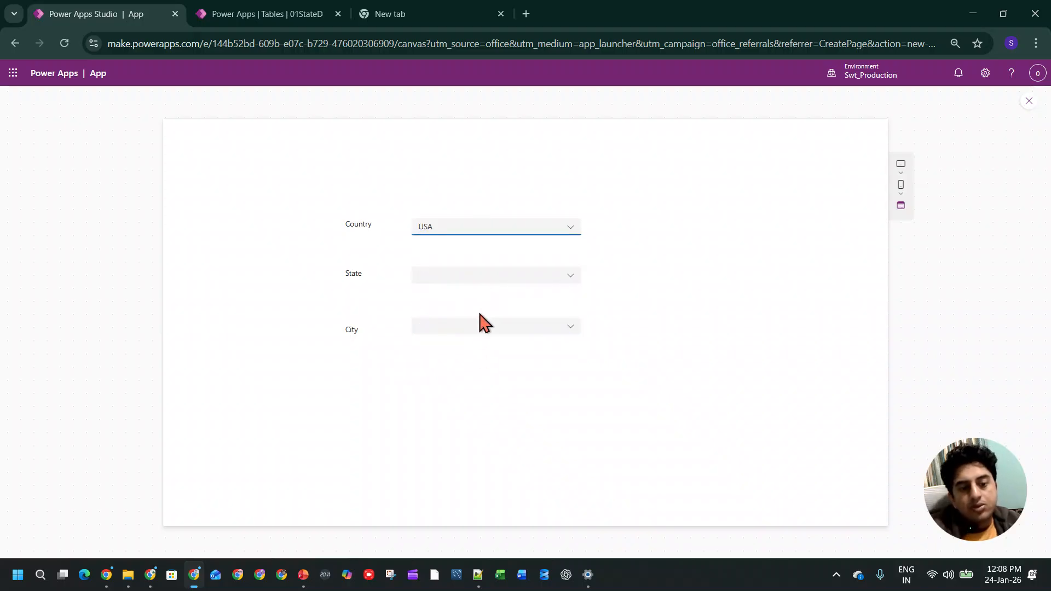
pyautogui.click(479, 279)
pyautogui.click(478, 280)
pyautogui.click(486, 325)
pyautogui.click(486, 325)
pyautogui.click(476, 280)
pyautogui.click(481, 293)
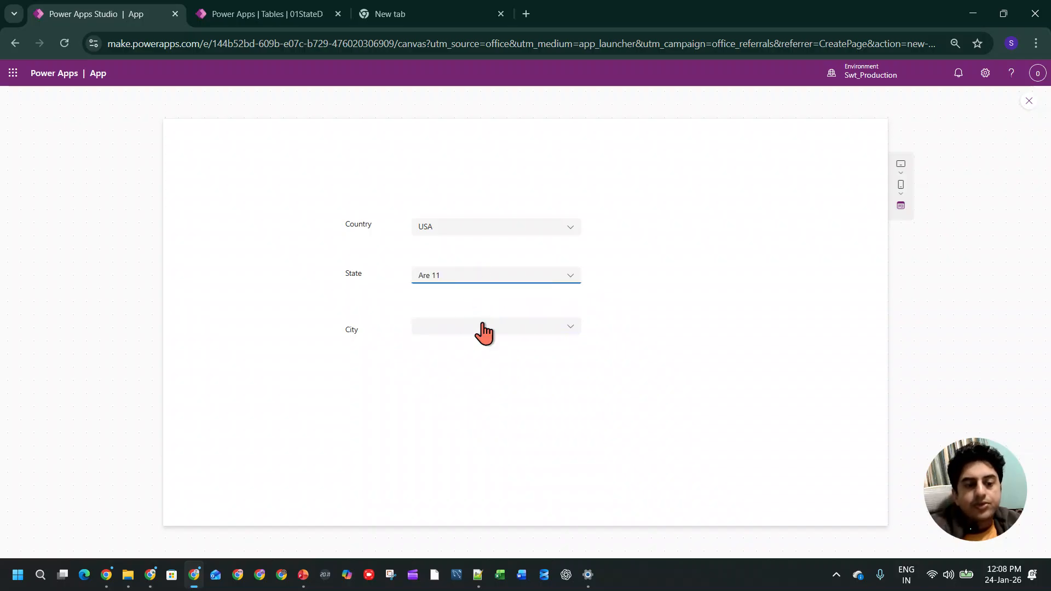
pyautogui.click(482, 329)
pyautogui.click(481, 323)
pyautogui.click(482, 324)
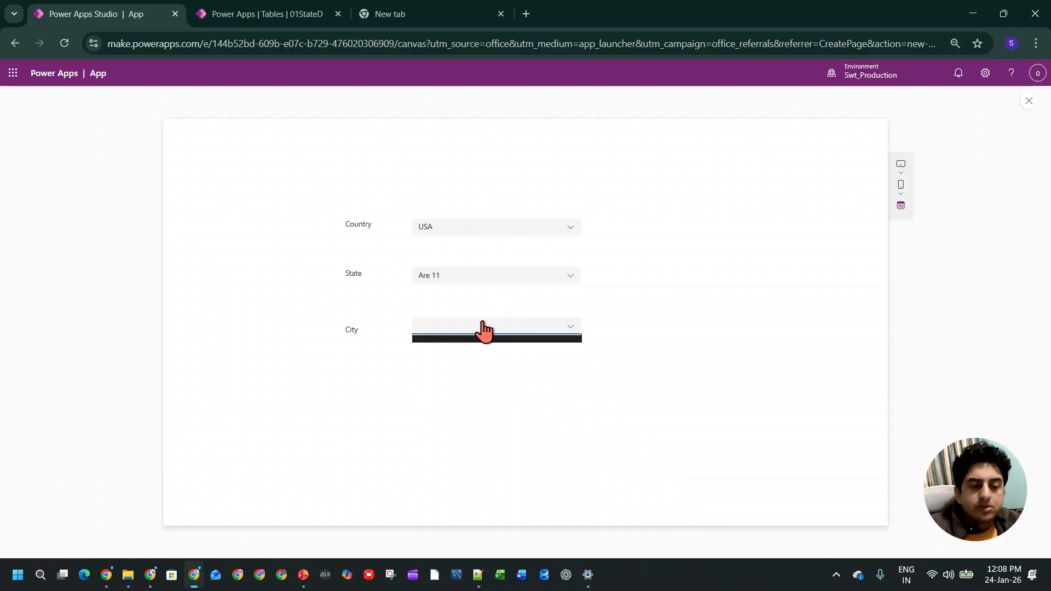
pyautogui.click(485, 281)
pyautogui.click(483, 308)
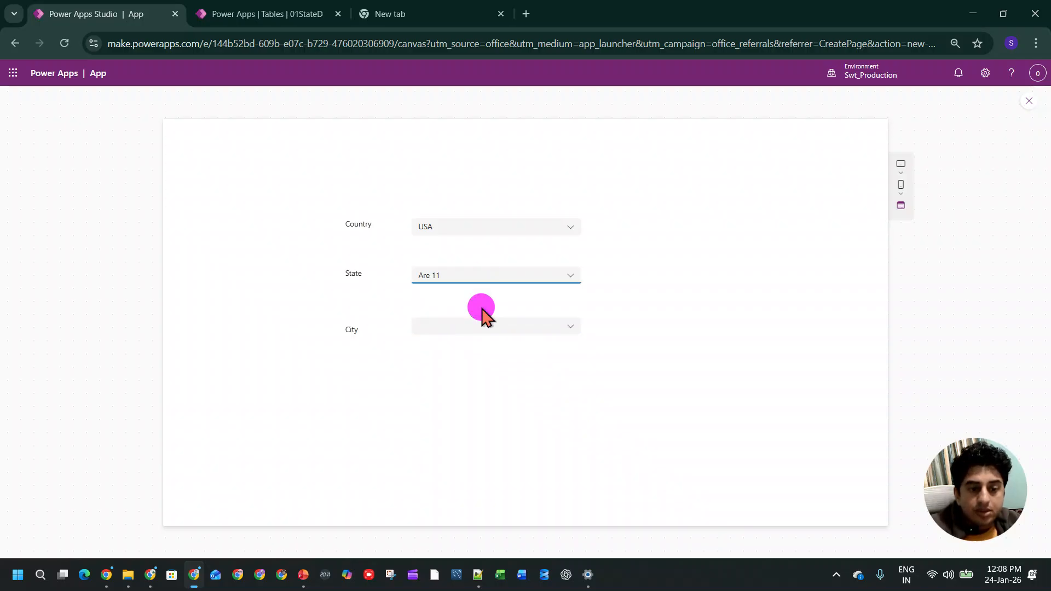
pyautogui.click(495, 329)
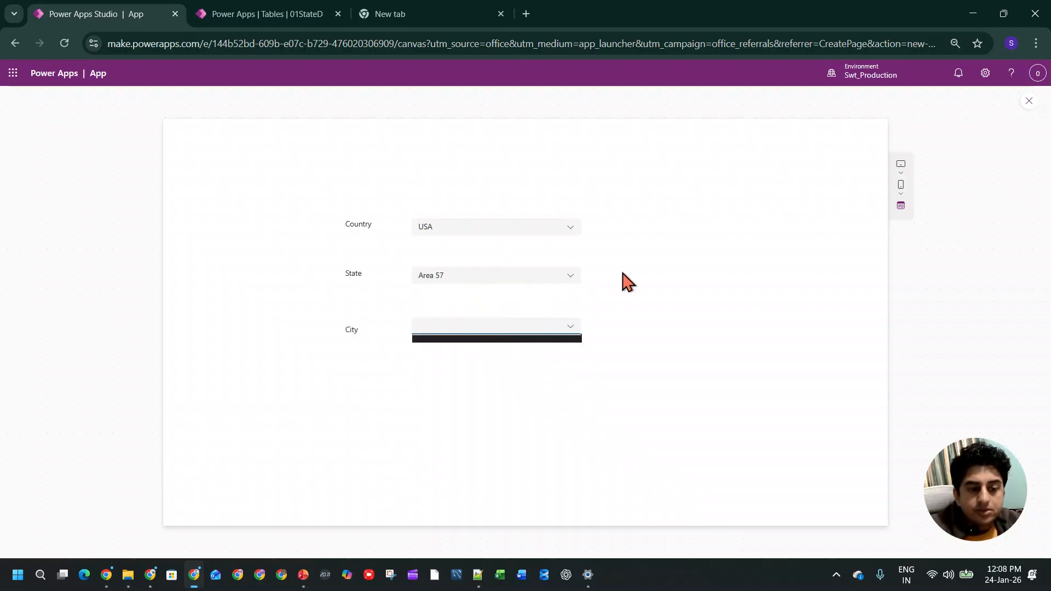
pyautogui.click(628, 282)
# - Retest the three-level cascade by choosing INDIA, Delhi and DL6C
pyautogui.click(535, 229)
pyautogui.click(511, 245)
pyautogui.click(512, 227)
pyautogui.click(512, 260)
pyautogui.click(501, 275)
pyautogui.click(496, 291)
pyautogui.click(490, 327)
pyautogui.click(490, 343)
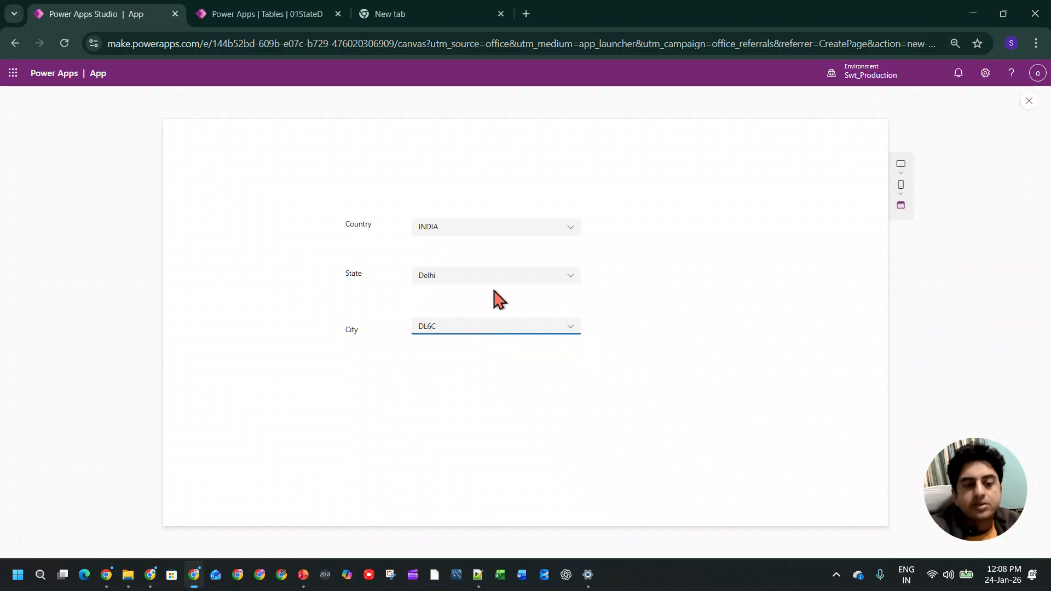
# - Test country PAK with both of its states, ending with state PAK1 and city PC12
pyautogui.click(493, 225)
pyautogui.click(485, 275)
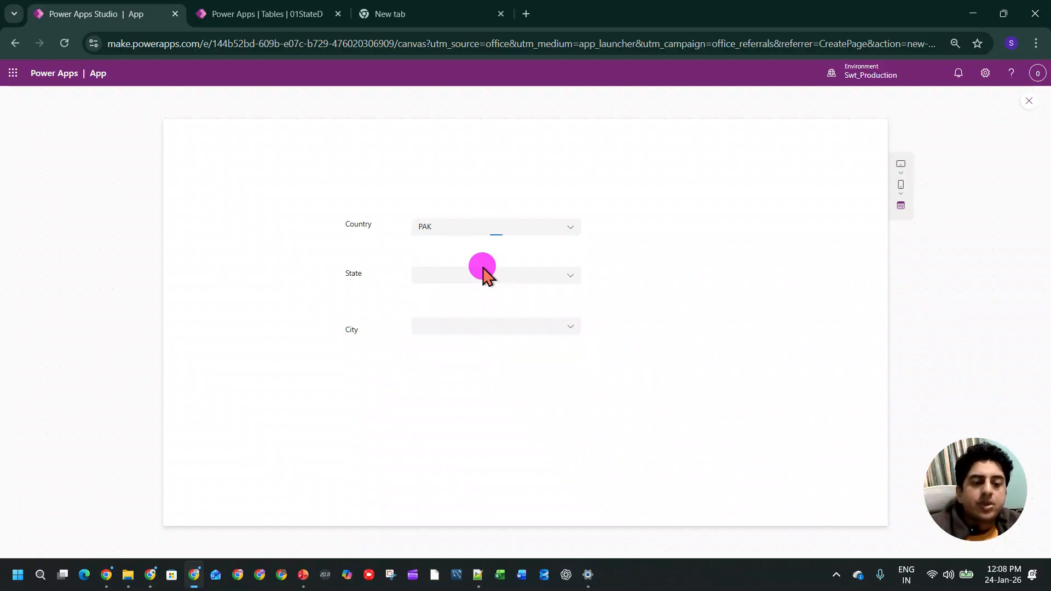
pyautogui.click(484, 290)
pyautogui.click(485, 327)
pyautogui.click(487, 343)
pyautogui.click(486, 275)
pyautogui.click(493, 307)
pyautogui.click(492, 327)
pyautogui.click(489, 345)
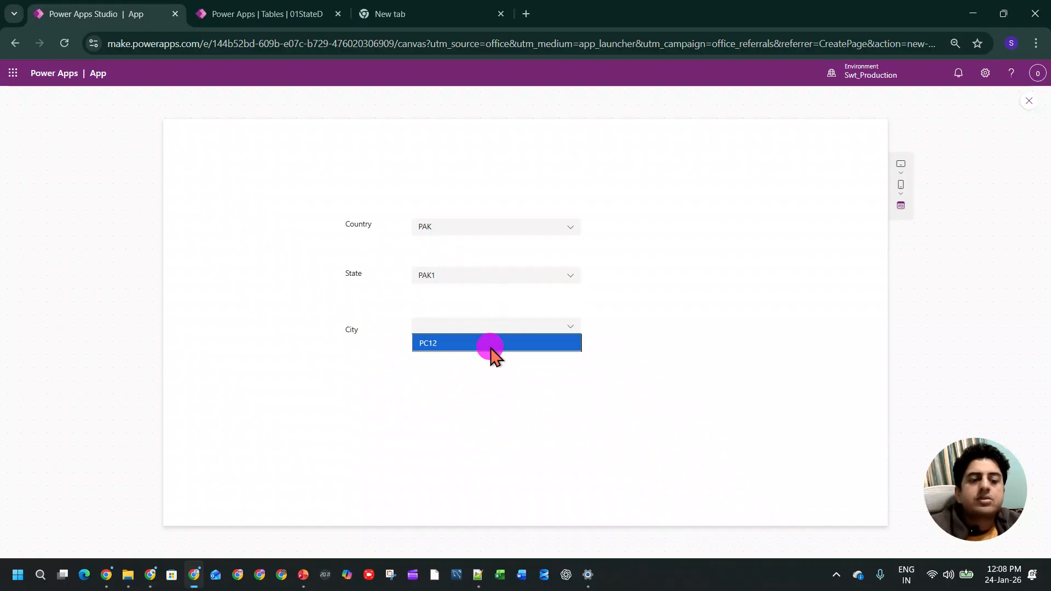
# - Recheck the City dropdown for both USA states, ending with Area 57, and close the preview
pyautogui.click(487, 229)
pyautogui.click(482, 296)
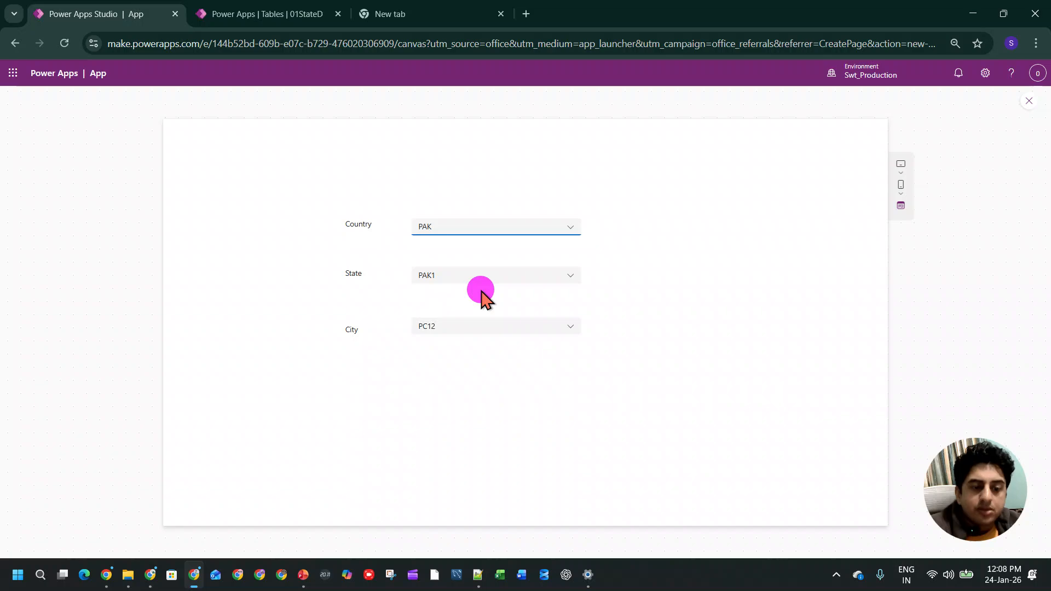
pyautogui.click(480, 281)
pyautogui.click(482, 296)
pyautogui.click(479, 327)
pyautogui.click(481, 276)
pyautogui.click(481, 307)
pyautogui.click(482, 329)
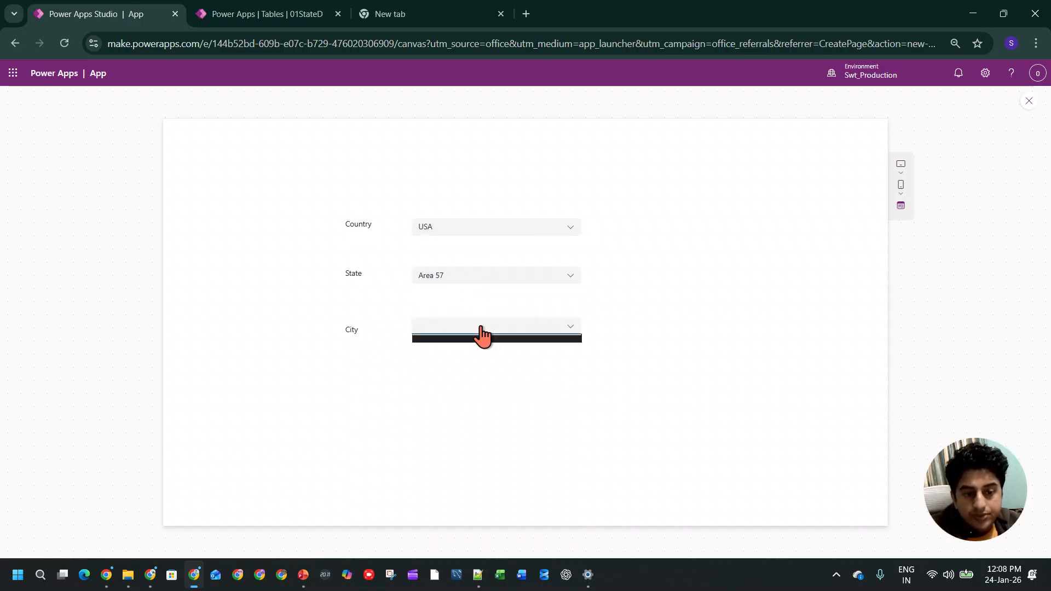
pyautogui.click(663, 290)
pyautogui.click(1029, 100)
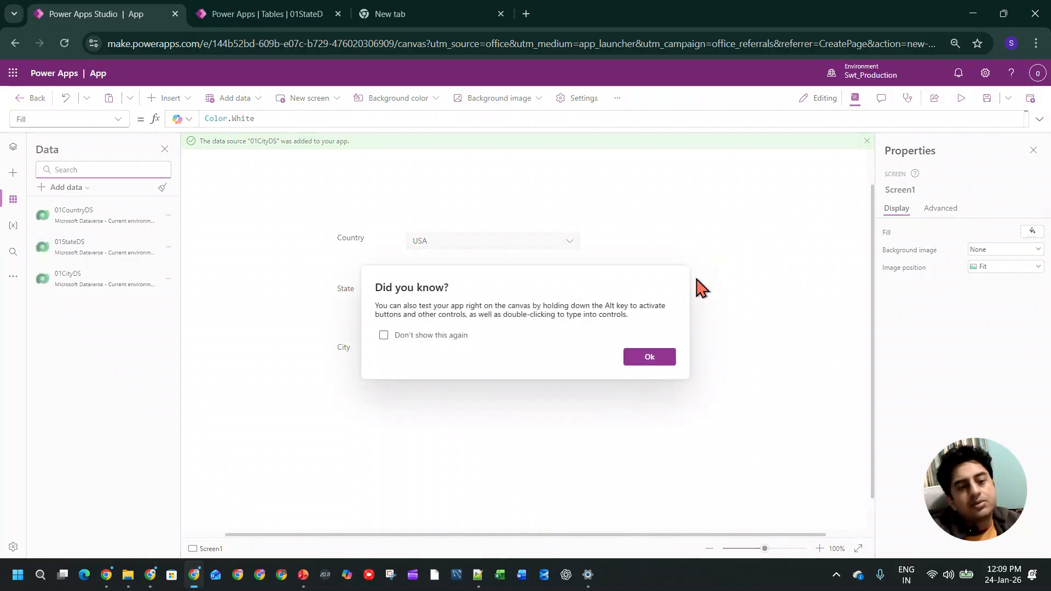
pyautogui.click(651, 357)
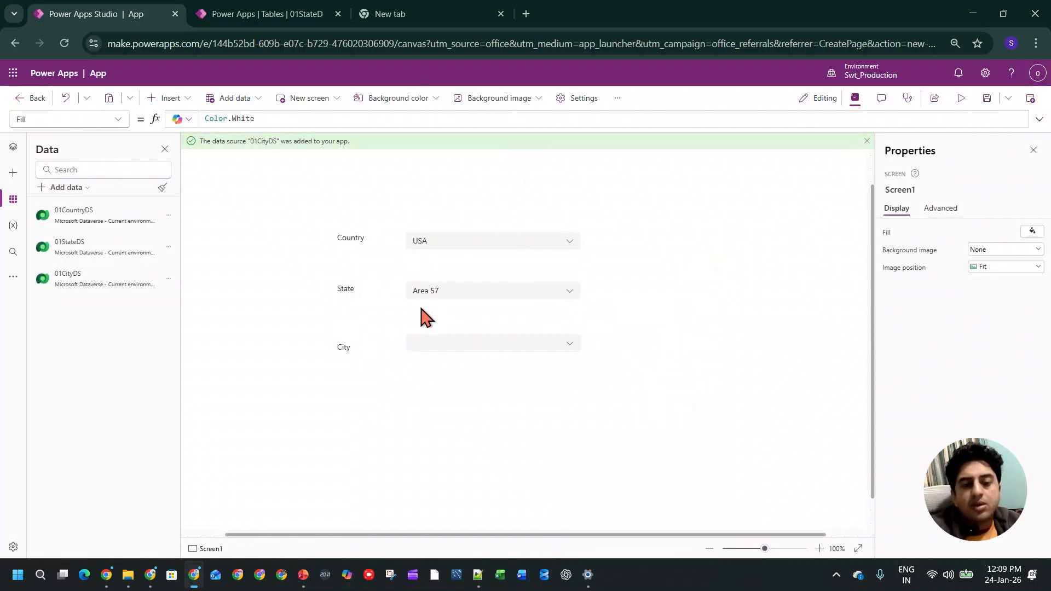
# - In the 01CityD Dataverse table, add a city row named Alien with the state lookup set to Area 57
pyautogui.click(263, 14)
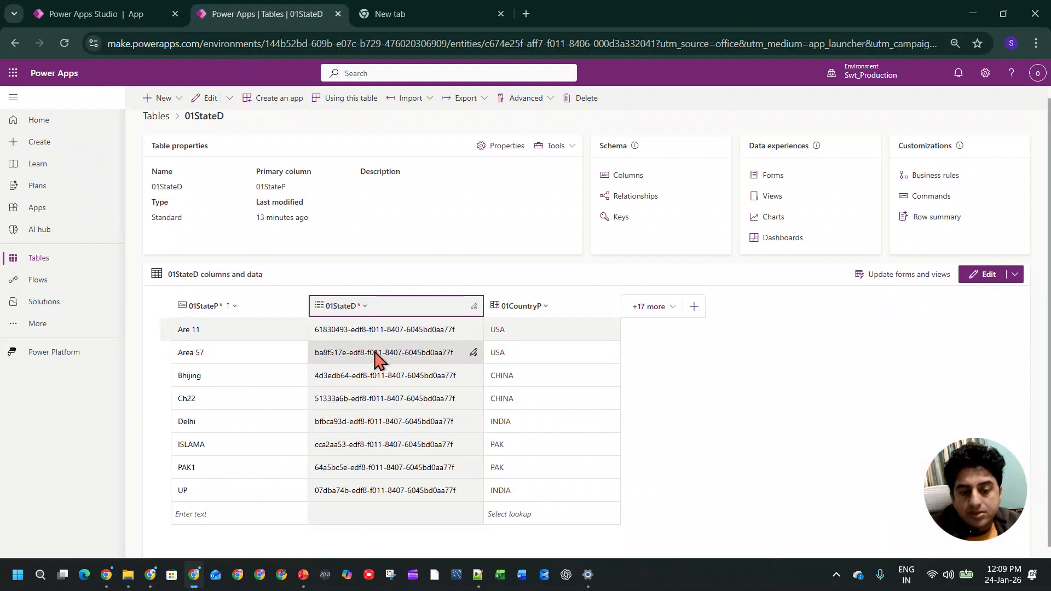
pyautogui.click(52, 267)
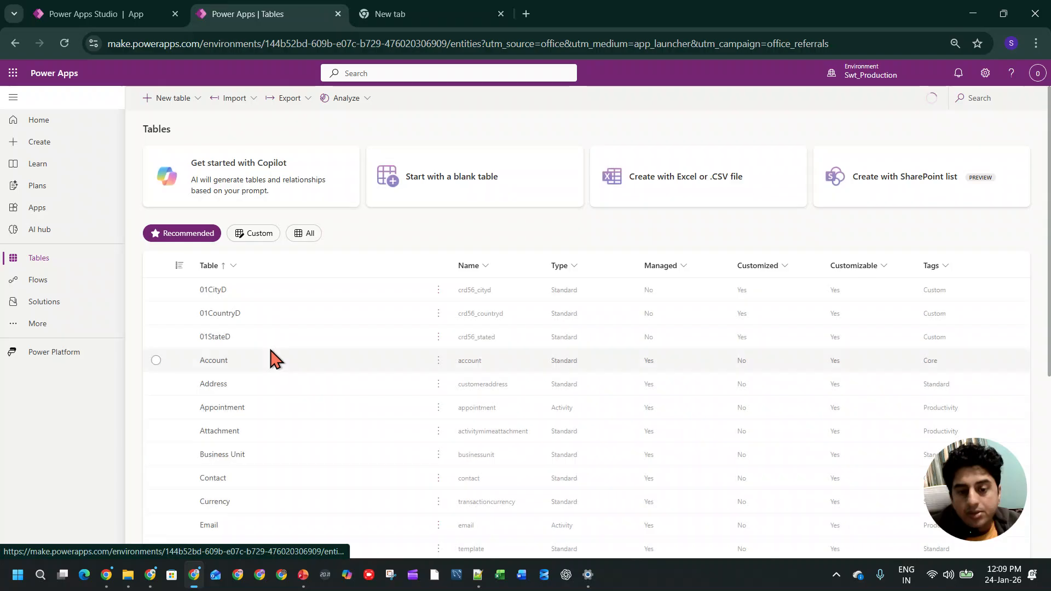
pyautogui.click(216, 294)
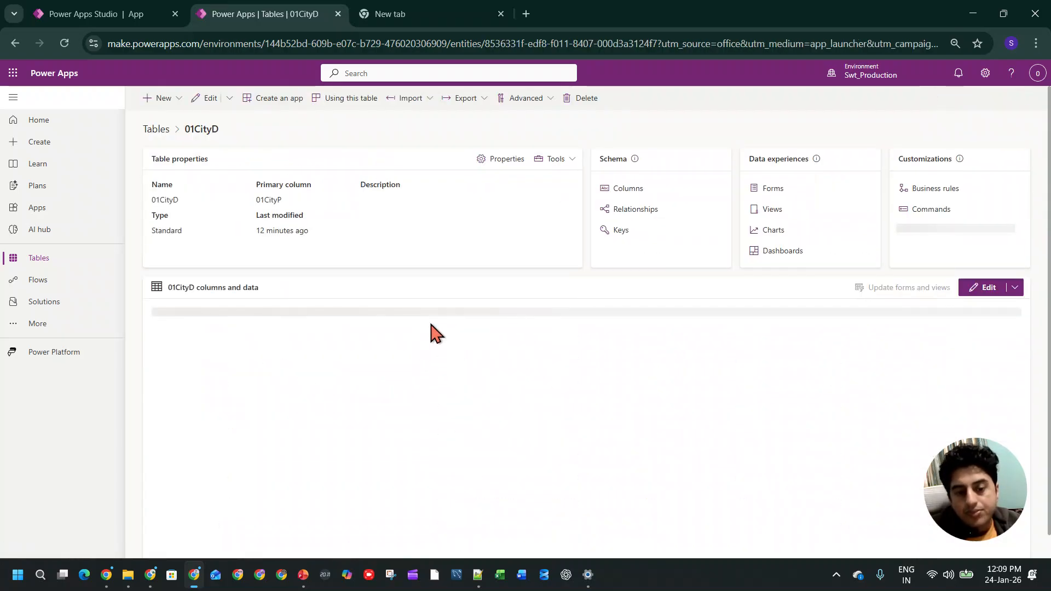
pyautogui.scroll(-1, 416, 350)
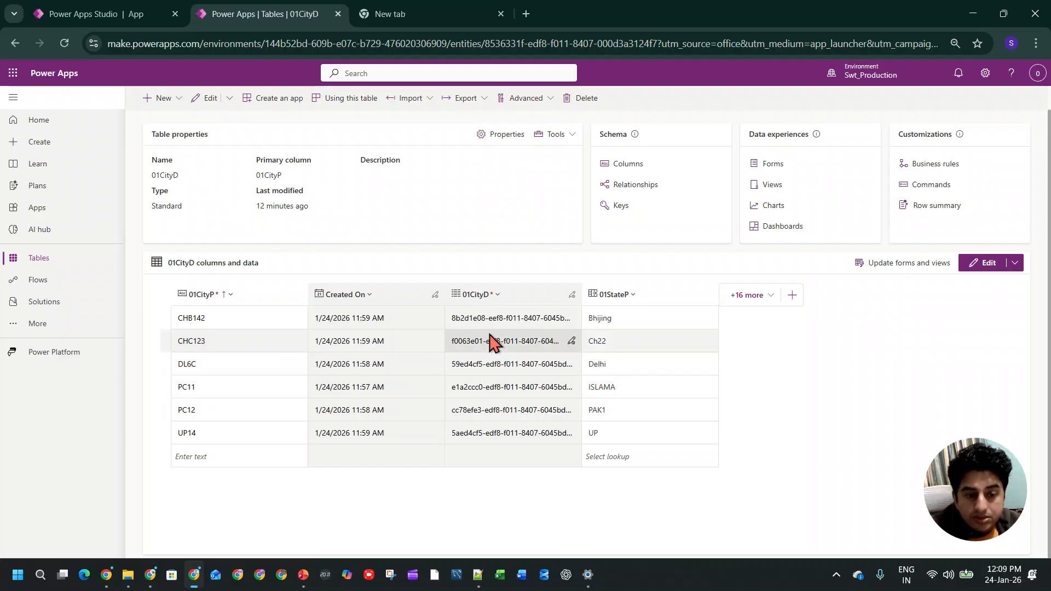
pyautogui.click(615, 464)
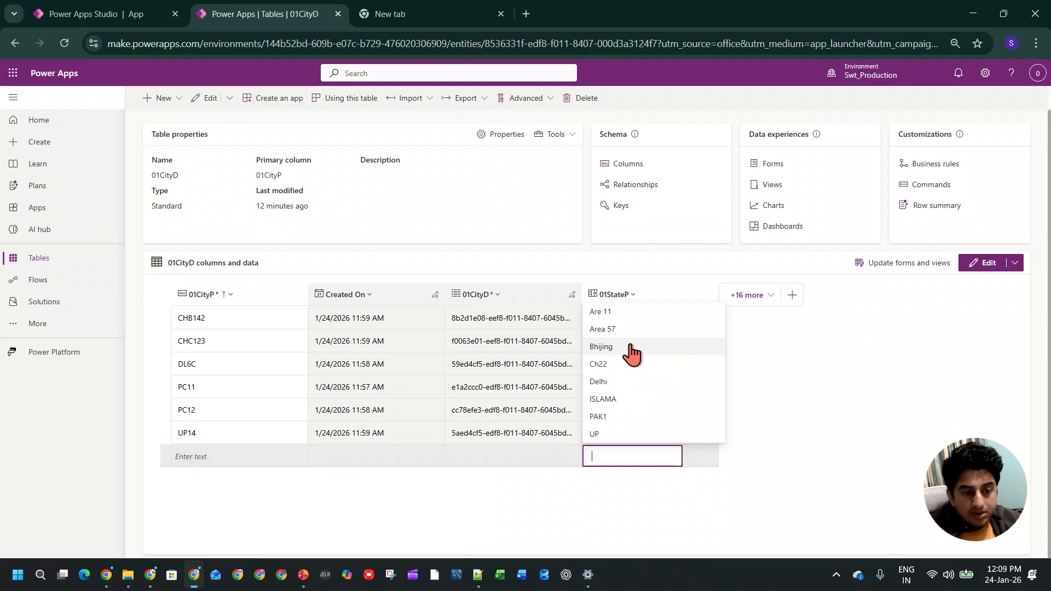
pyautogui.click(617, 329)
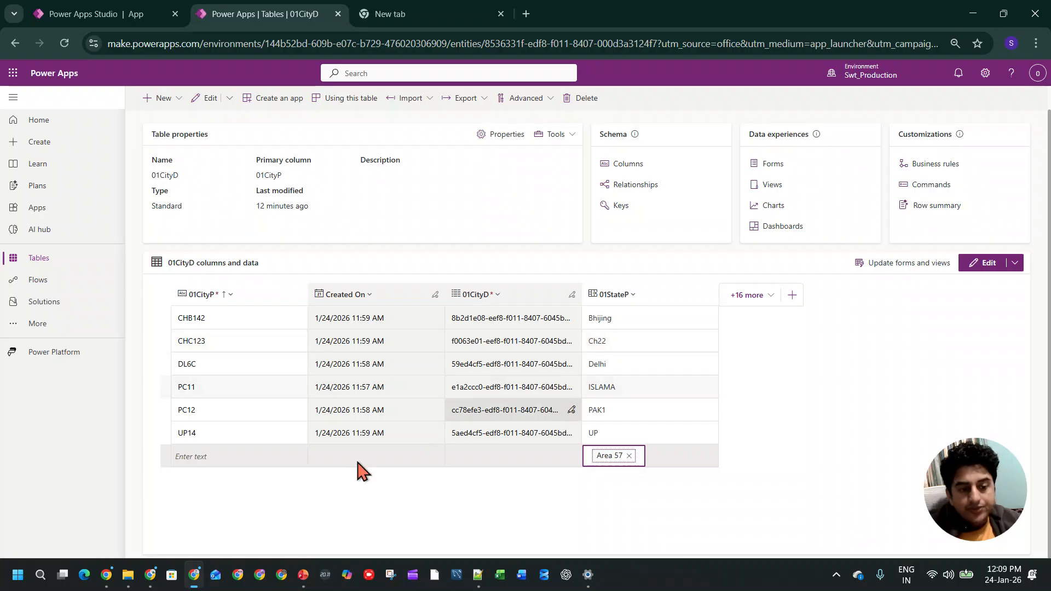
pyautogui.click(224, 456)
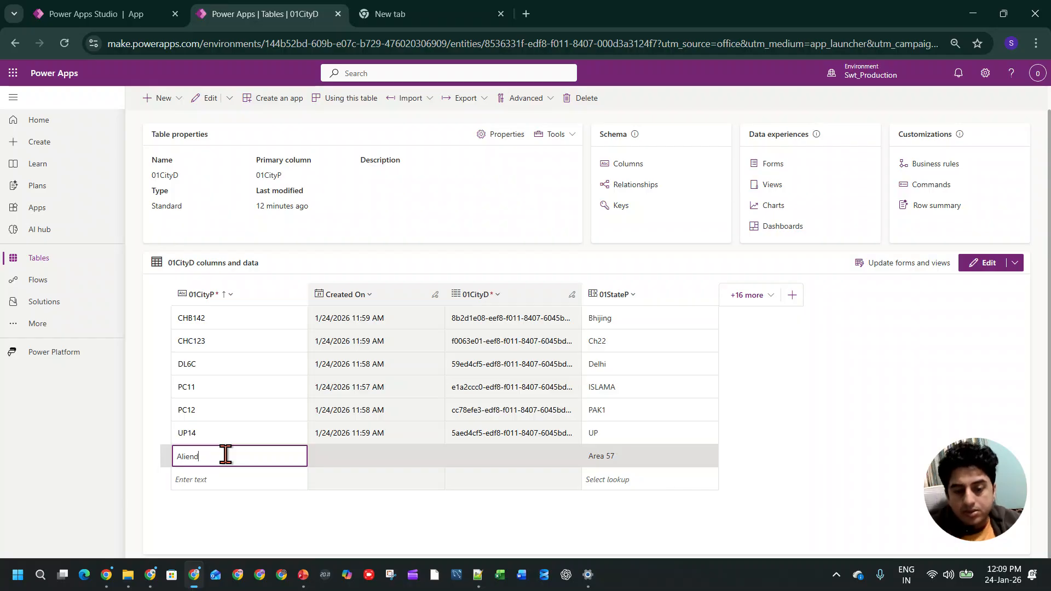
pyautogui.press('Return')
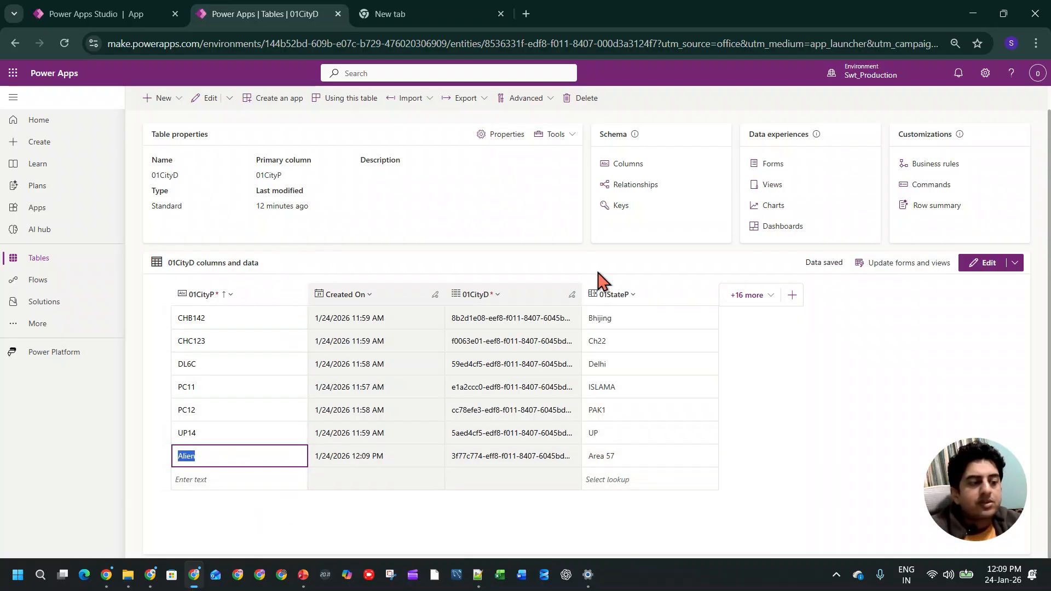
# - Return to the canvas app in Power Apps Studio and save it under the name App
pyautogui.click(76, 23)
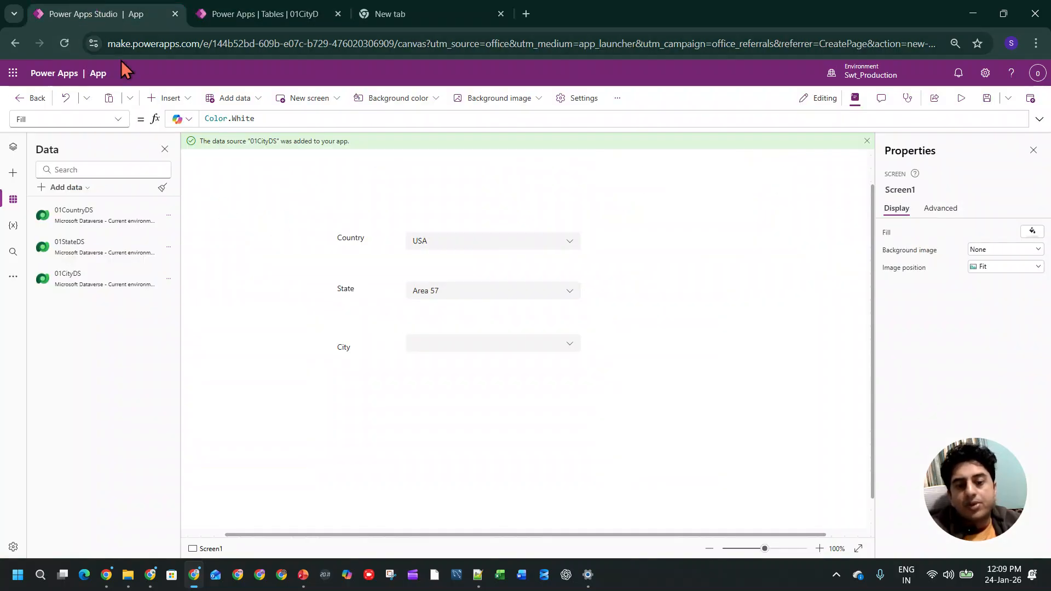
pyautogui.click(986, 98)
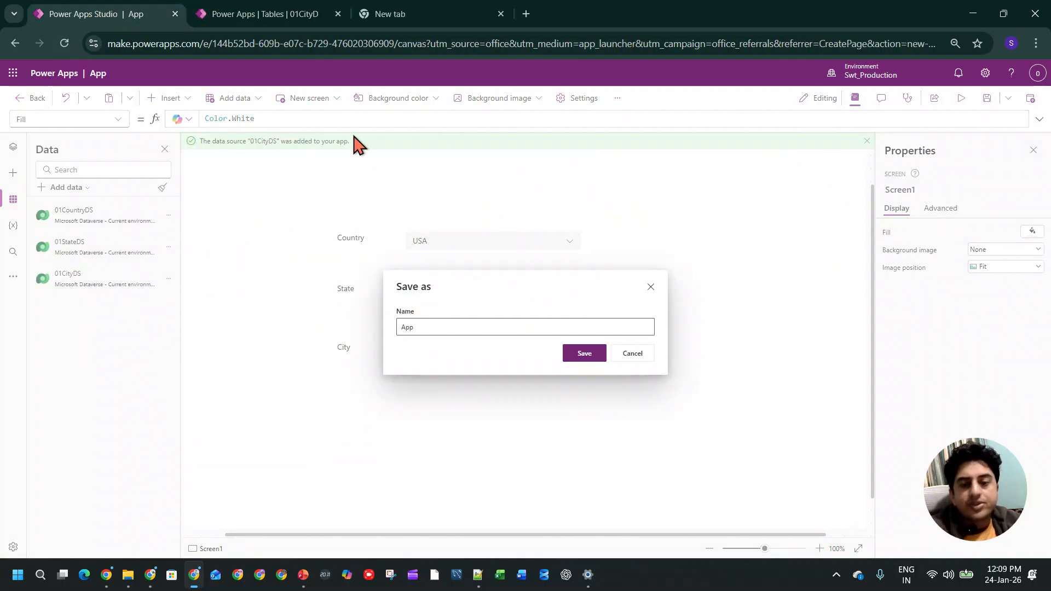
pyautogui.click(596, 354)
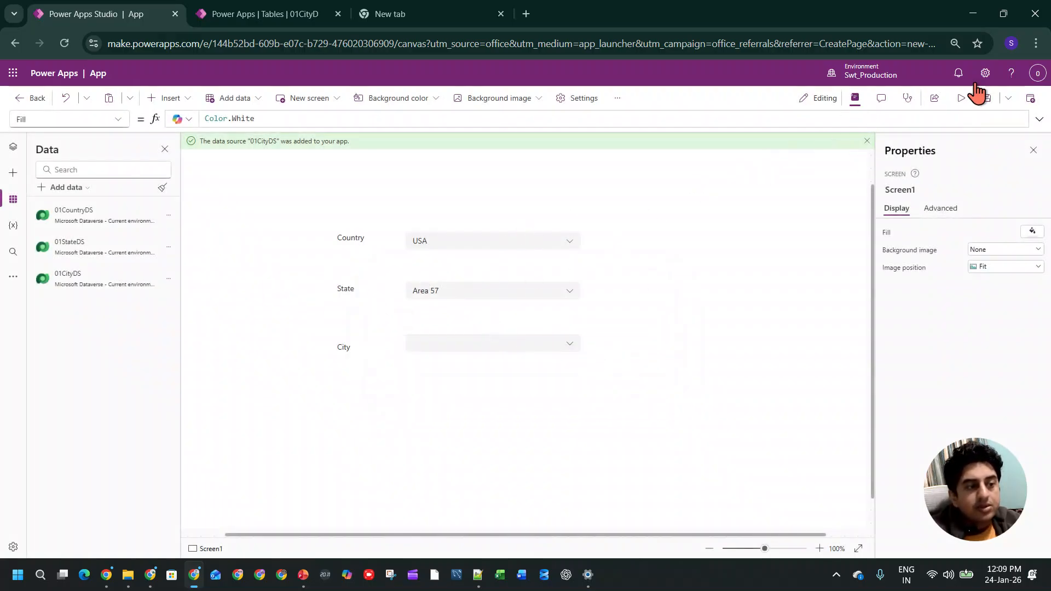
# - Preview the app and check the City dropdown for USA and Area 57, and close the preview
pyautogui.click(961, 98)
pyautogui.click(559, 327)
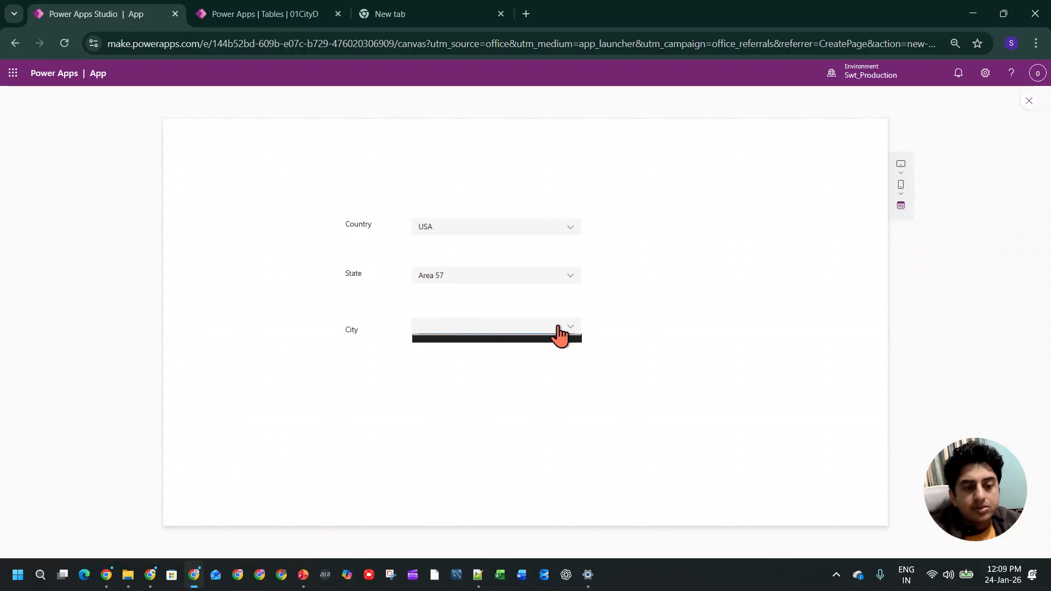
pyautogui.click(1029, 100)
pyautogui.click(631, 360)
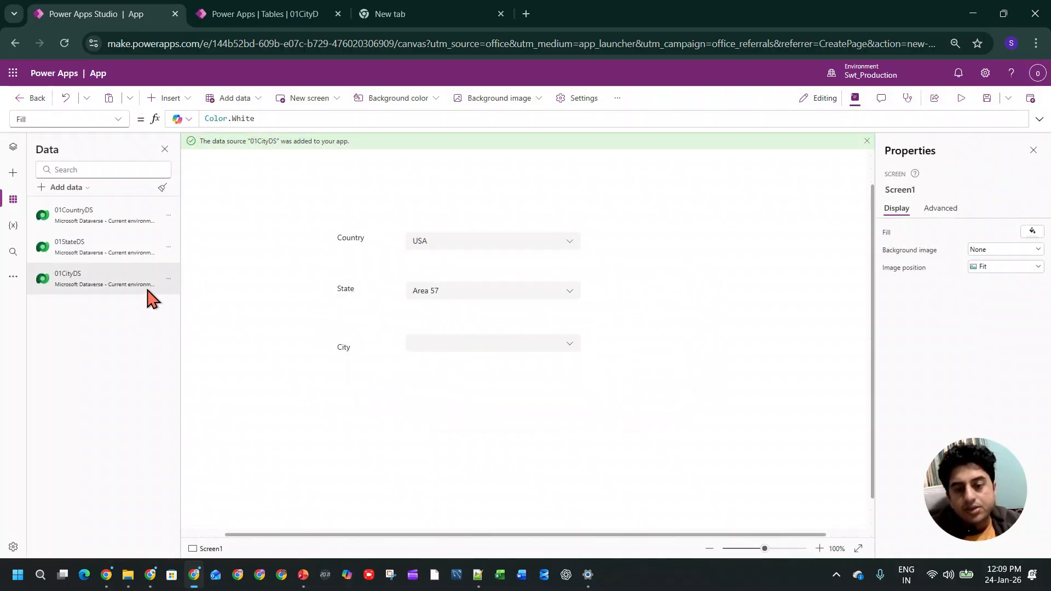
# - Refresh the 01CityDS, 01StateDS and 01CountryDS data sources in the app
pyautogui.click(168, 279)
pyautogui.click(181, 321)
pyautogui.click(167, 247)
pyautogui.click(174, 286)
pyautogui.click(168, 224)
pyautogui.click(181, 264)
# - Preview the app again and check the options offered by the City, State and Country dropdowns
pyautogui.click(960, 98)
pyautogui.click(564, 328)
pyautogui.click(569, 335)
pyautogui.click(561, 279)
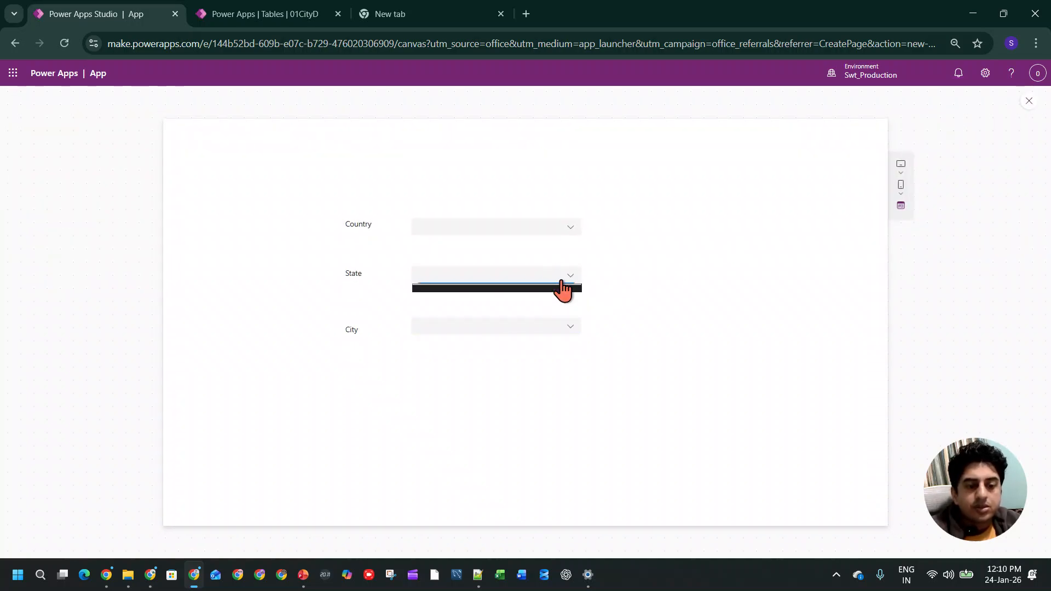
pyautogui.click(551, 232)
pyautogui.click(551, 228)
pyautogui.click(551, 230)
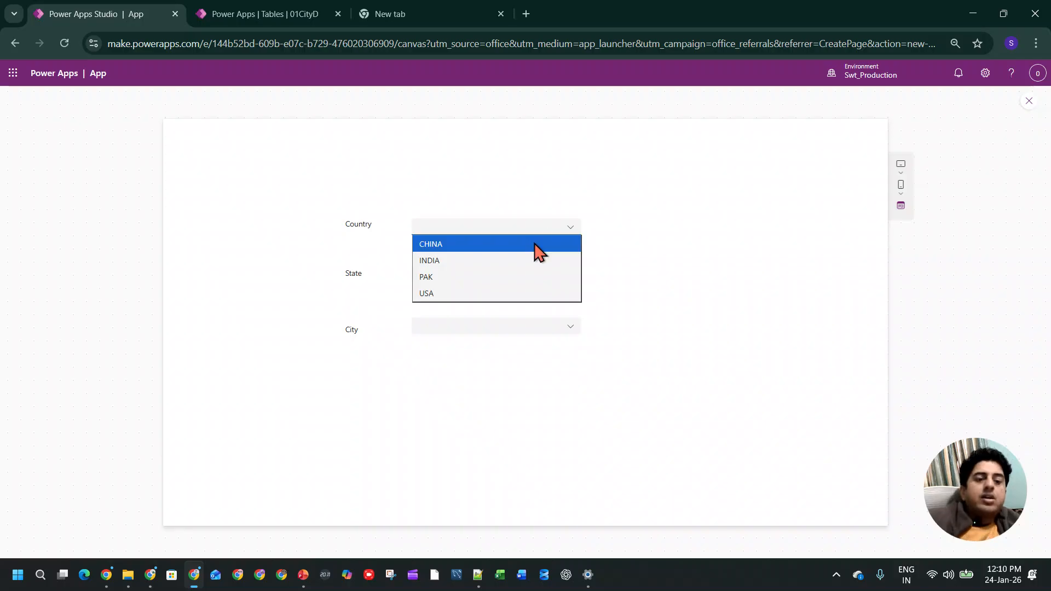
# - Test the cascade with country INDIA, state Delhi and city DL6C
pyautogui.click(526, 260)
pyautogui.click(523, 276)
pyautogui.click(517, 260)
pyautogui.click(550, 328)
pyautogui.click(525, 275)
pyautogui.click(512, 292)
pyautogui.click(523, 326)
pyautogui.click(522, 342)
# - Test the cascade for country USA, ending with state Area 57 and city Alien, and close the preview
pyautogui.click(513, 226)
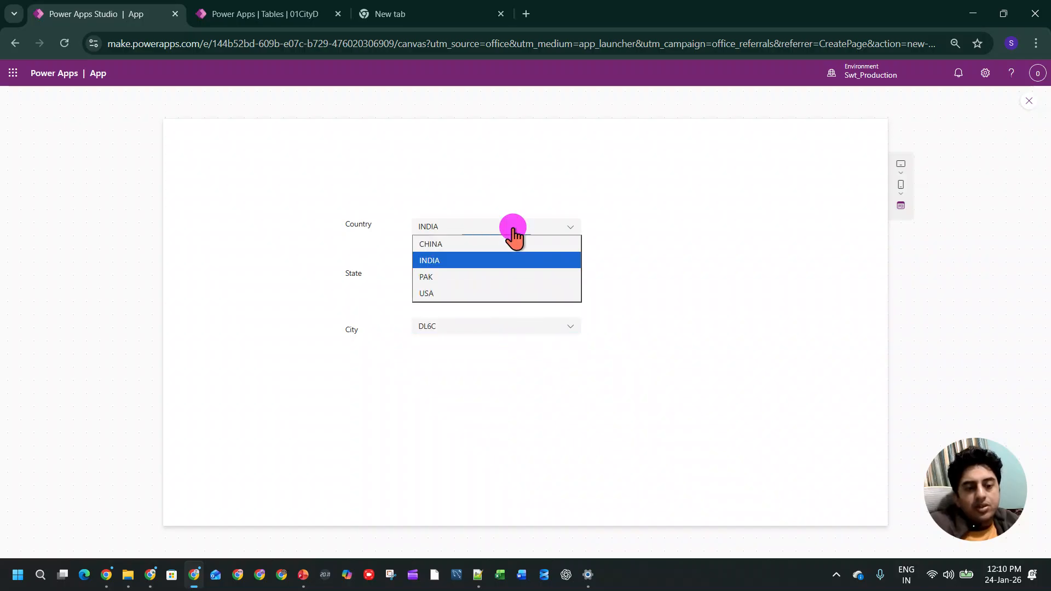
pyautogui.click(508, 293)
pyautogui.click(506, 276)
pyautogui.click(504, 279)
pyautogui.click(500, 328)
pyautogui.click(495, 280)
pyautogui.click(495, 310)
pyautogui.click(494, 327)
pyautogui.click(486, 284)
pyautogui.click(491, 307)
pyautogui.click(490, 327)
pyautogui.click(493, 343)
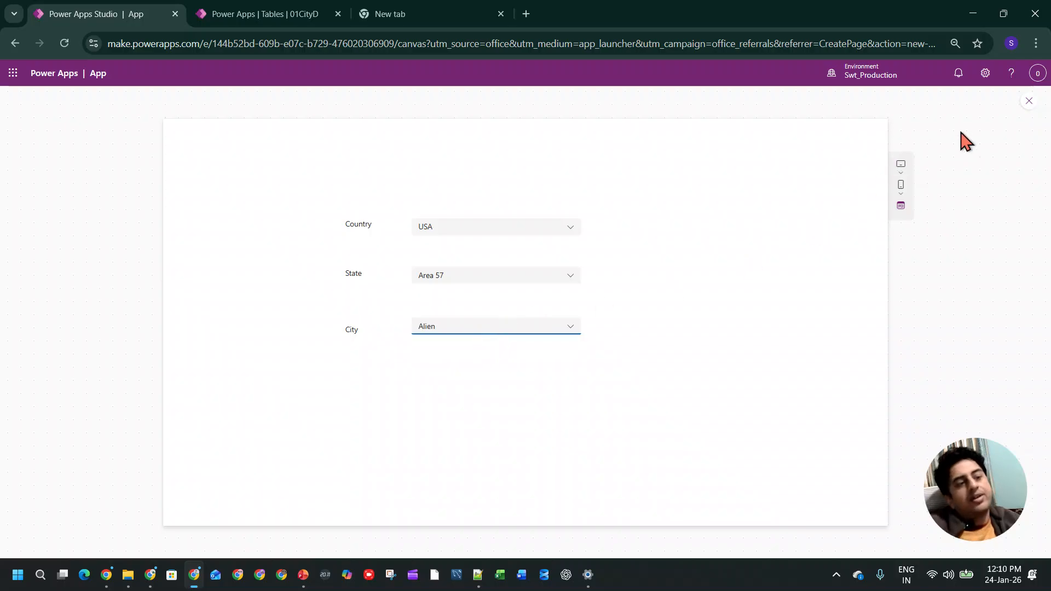
pyautogui.click(1027, 103)
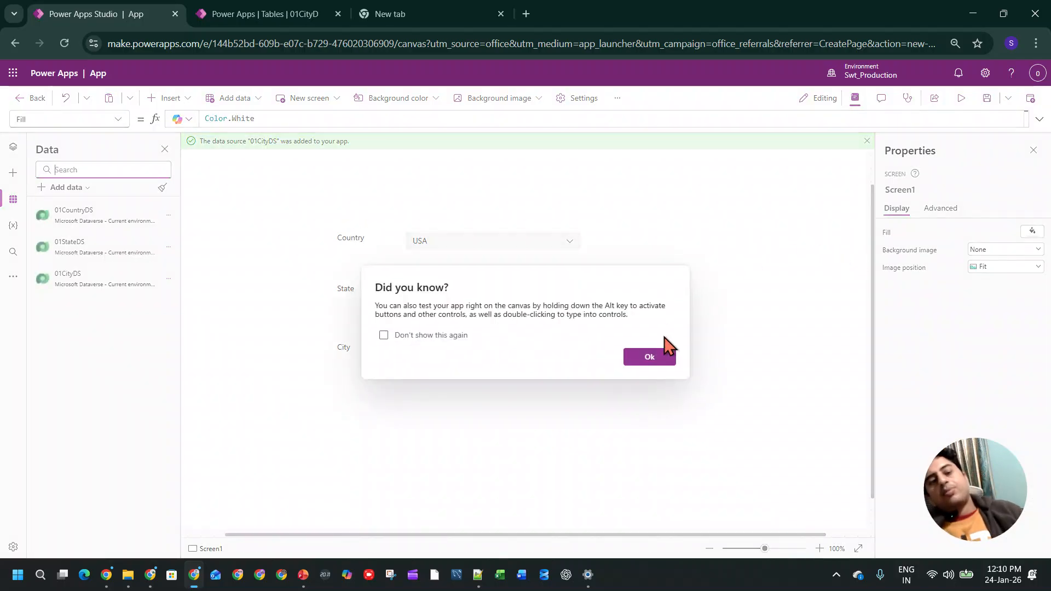
pyautogui.click(651, 357)
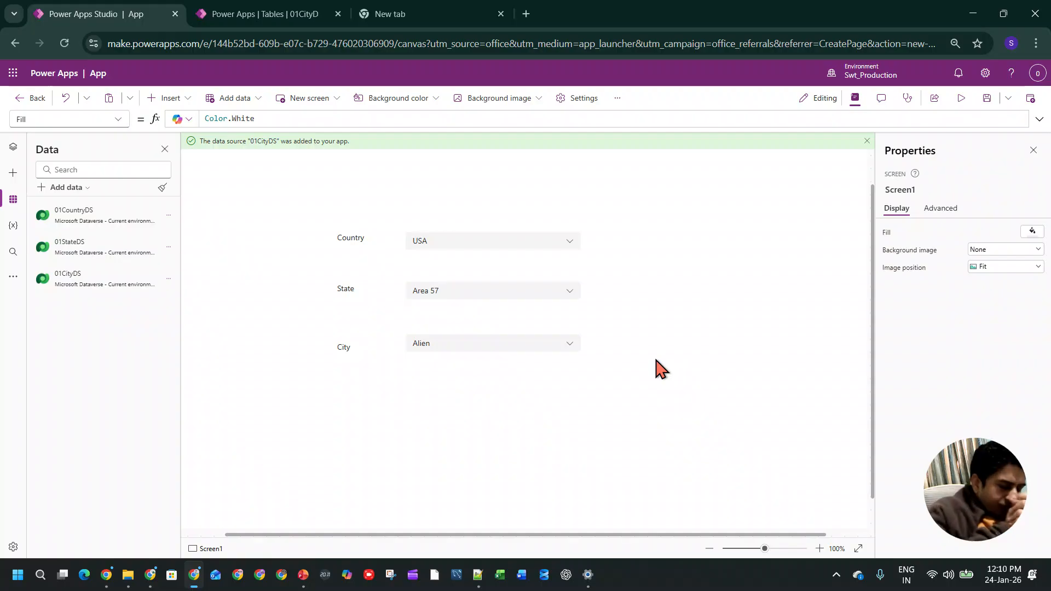